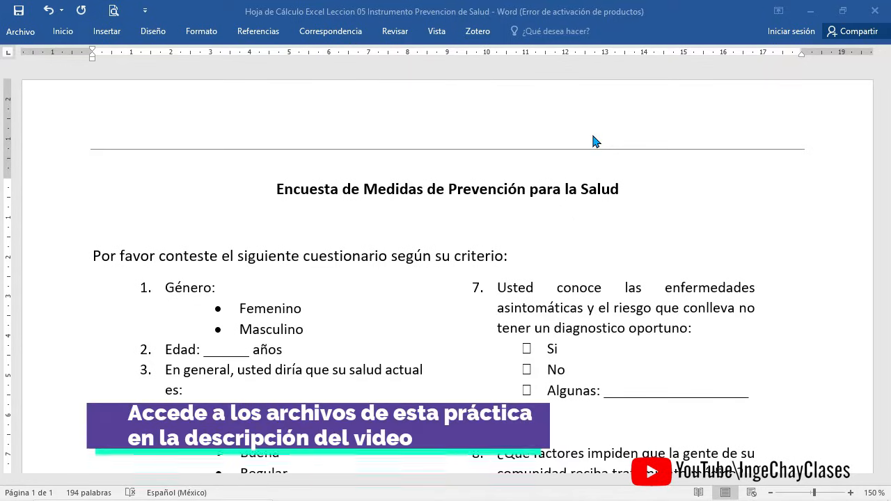
Read through the questions and answer options of the "Encuesta de Medidas de Prevención para la Salud" survey.
scroll(440, 240, "down", 3)
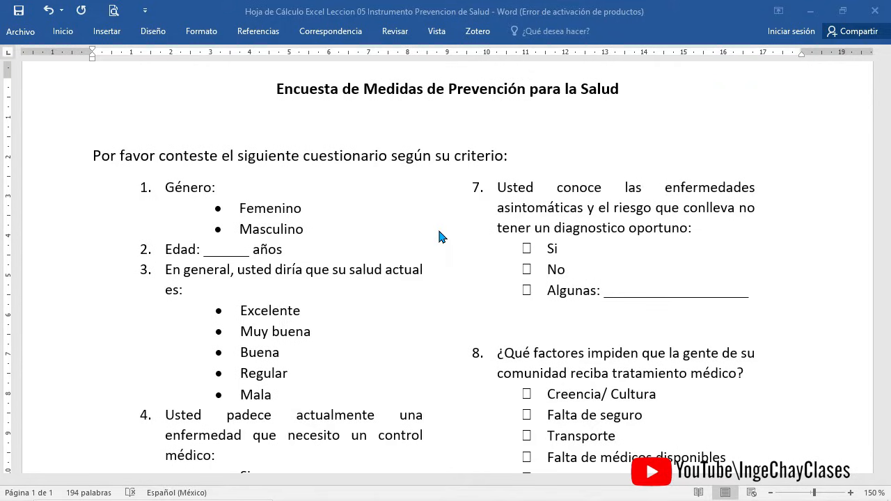
scroll(443, 244, "up", 3)
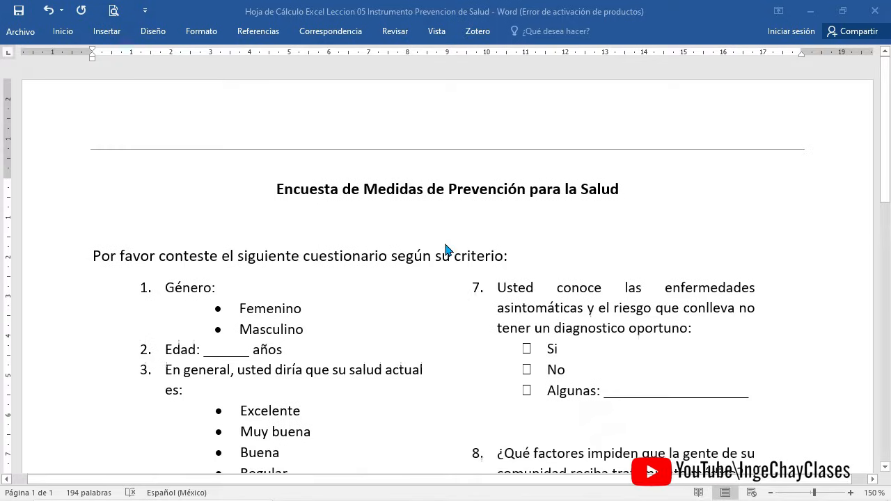
scroll(446, 250, "down", 9)
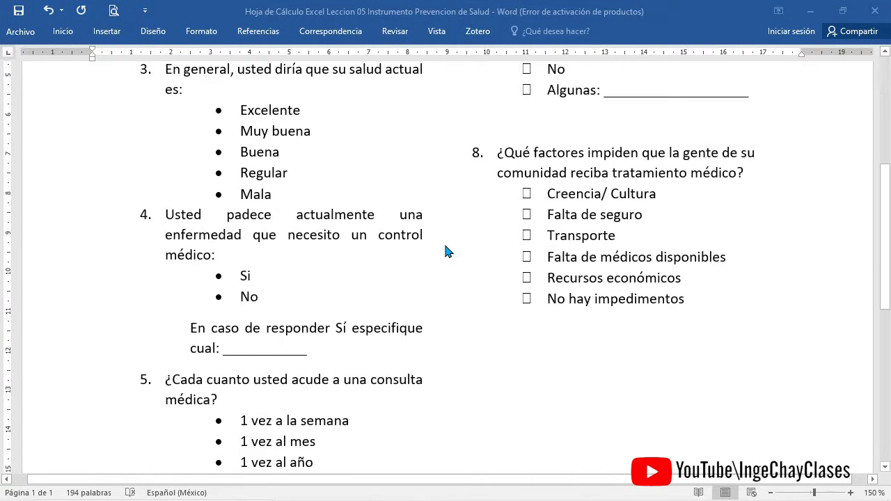
scroll(446, 251, "down", 11)
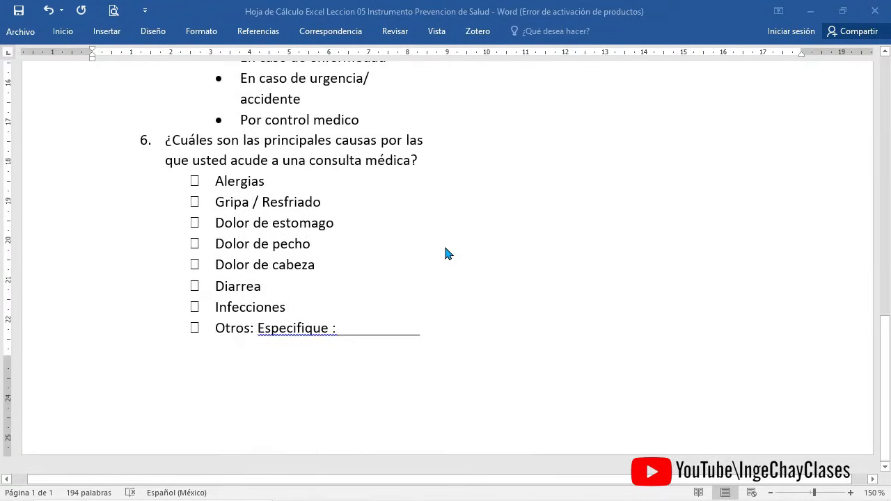
scroll(447, 250, "up", 19)
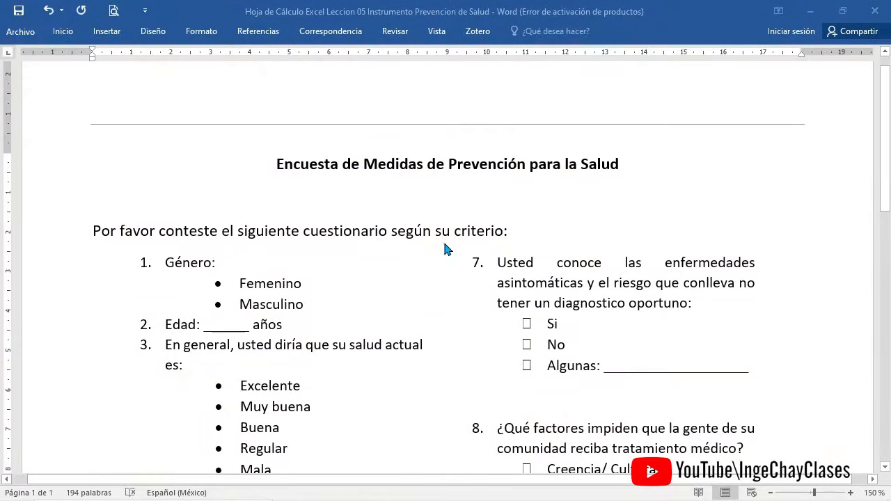
Reduce the survey document's zoom to 100 % and review the questionnaire's two-column layout.
left_click(771, 493)
left_click(770, 493)
left_click(770, 492)
left_click(771, 493)
left_click(771, 493)
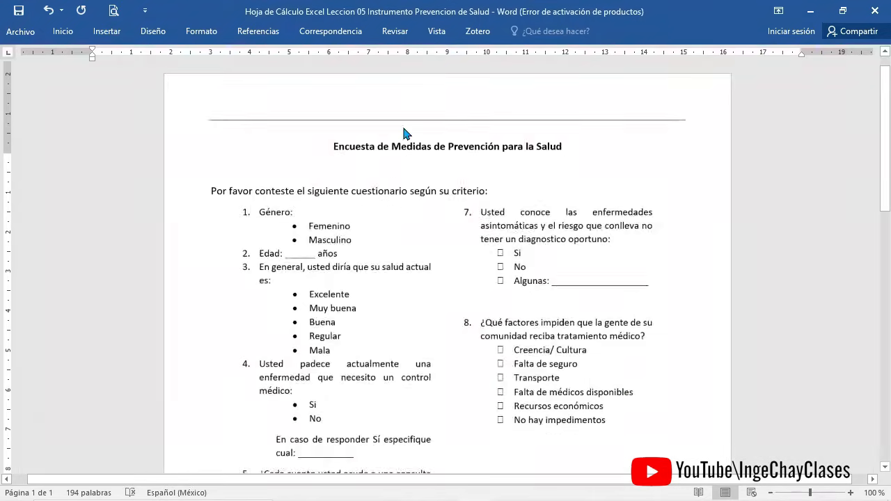
scroll(459, 284, "down", 5)
scroll(460, 283, "up", 5)
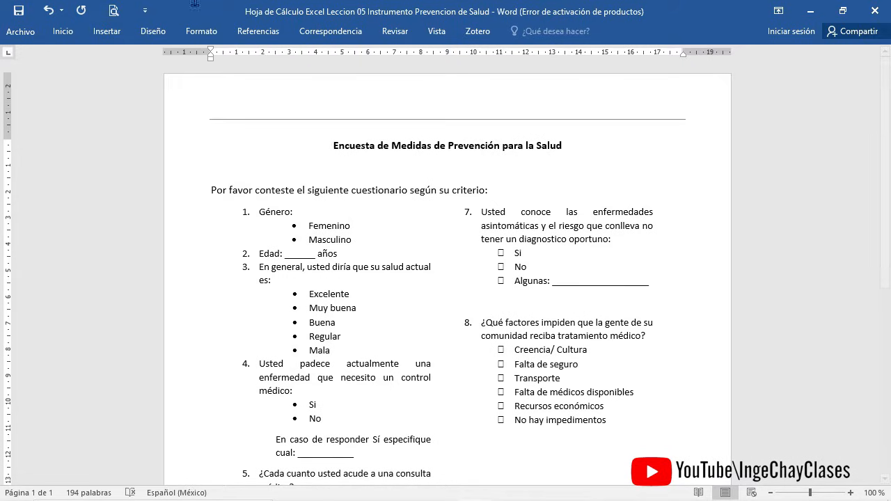
scroll(275, 146, "down", 2)
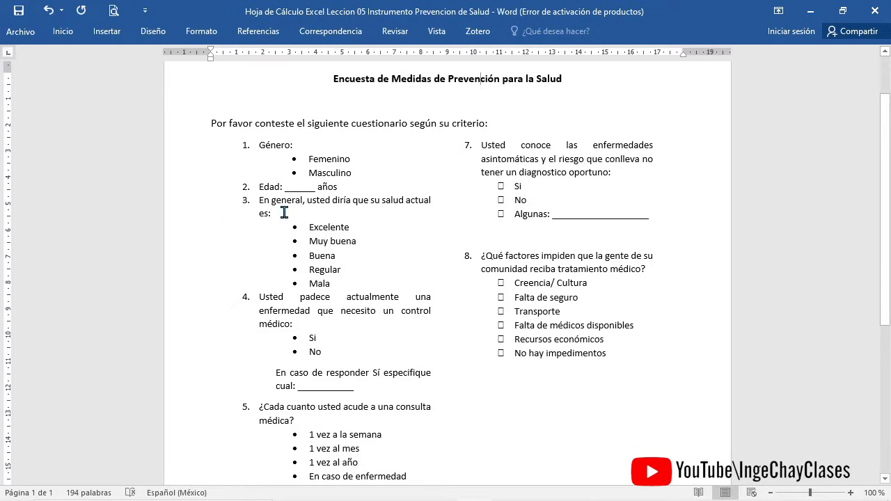
scroll(493, 326, "up", 2)
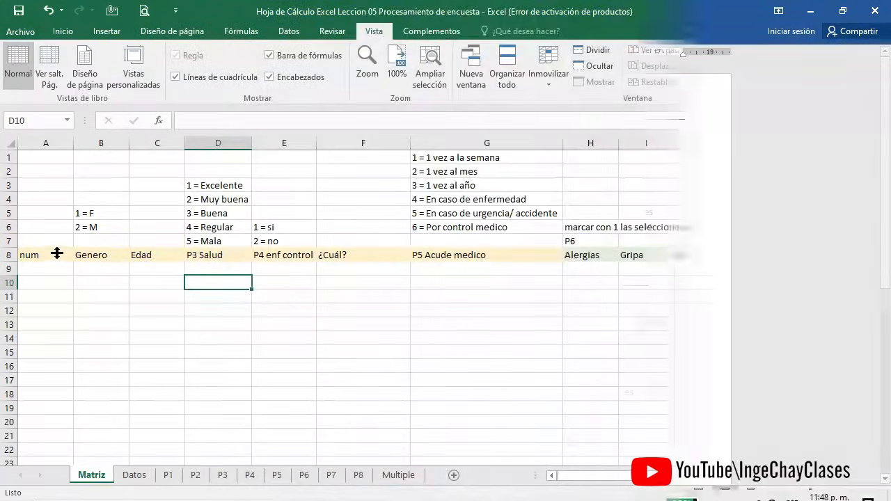
In the Excel workbook's Matriz sheet, number the surveys 1, 2 and 3 in A9:A11 under the num heading.
left_click(57, 254)
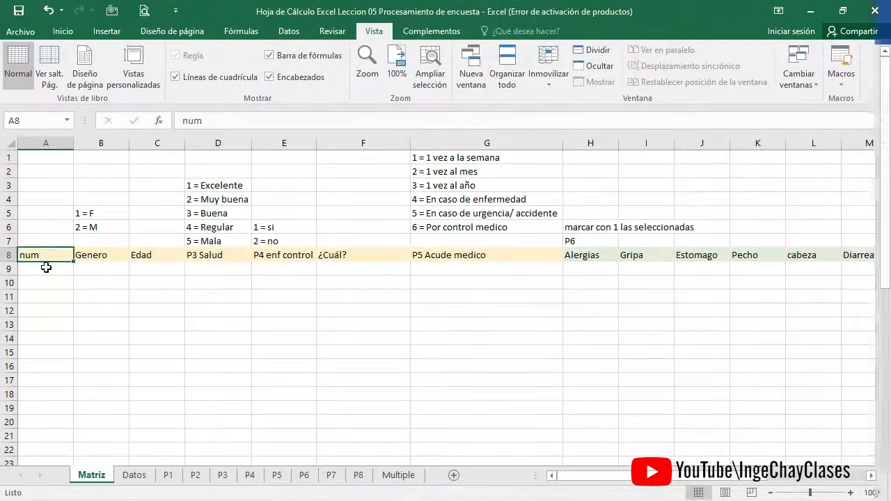
left_click(52, 270)
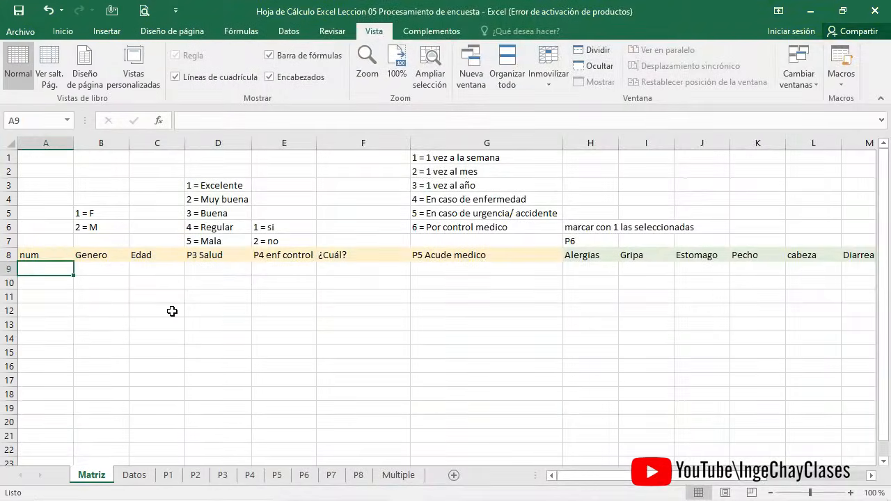
type("1")
key("Return")
type("2")
key("Return")
type("3")
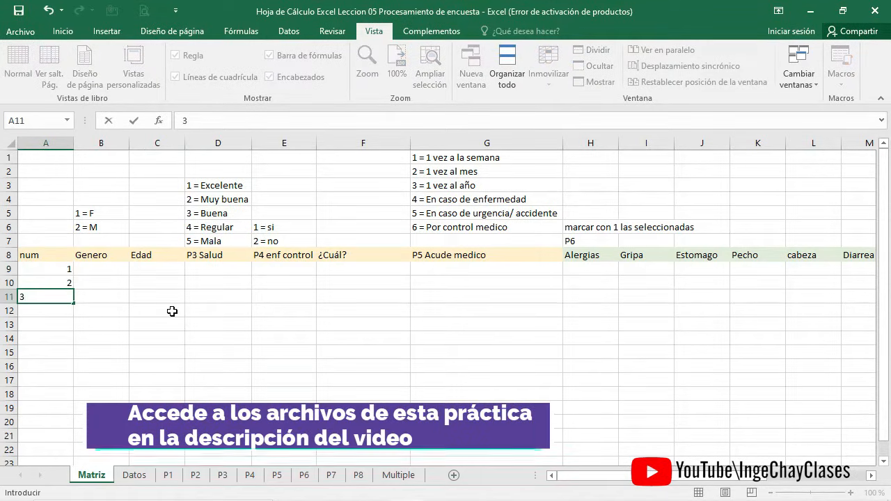
key("Return")
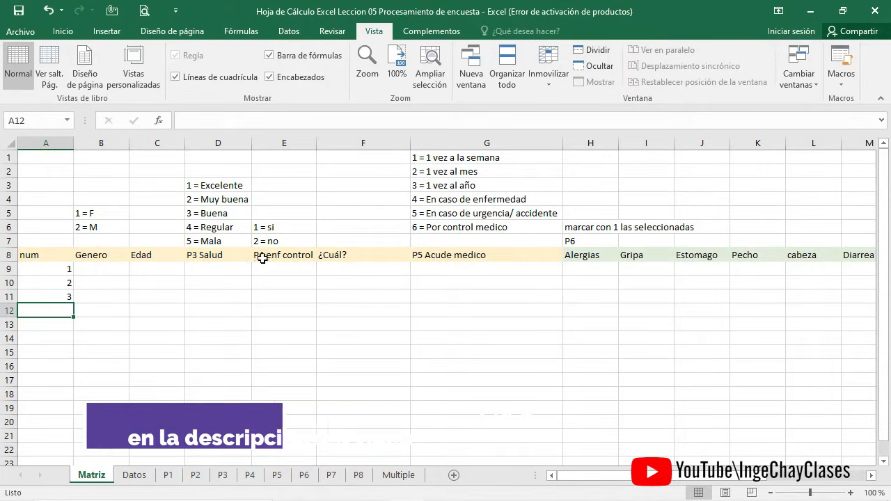
Compare the Género answers in the Word survey with the 1 = F and 2 = M codes above the Genero column in Excel.
left_click(95, 256)
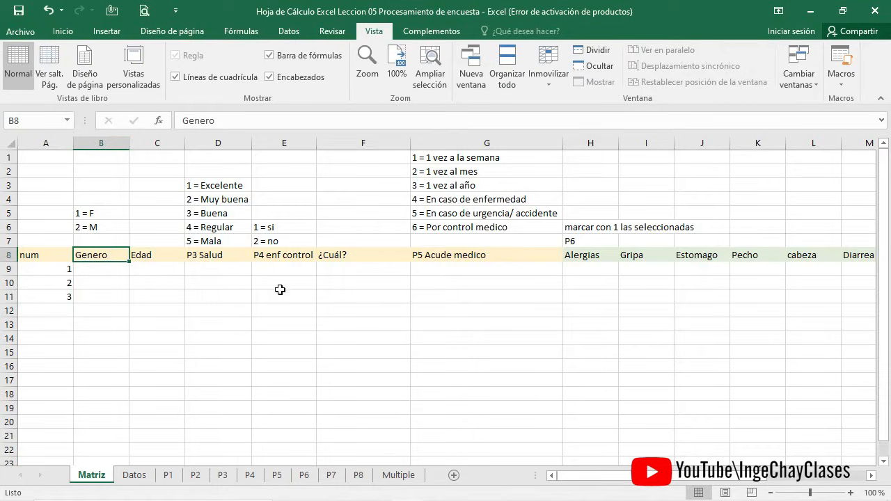
left_click(473, 489)
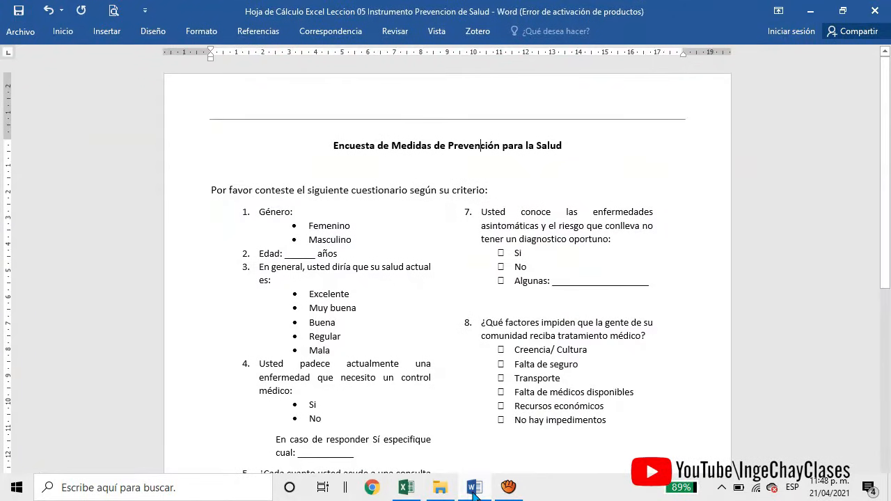
left_click(326, 225)
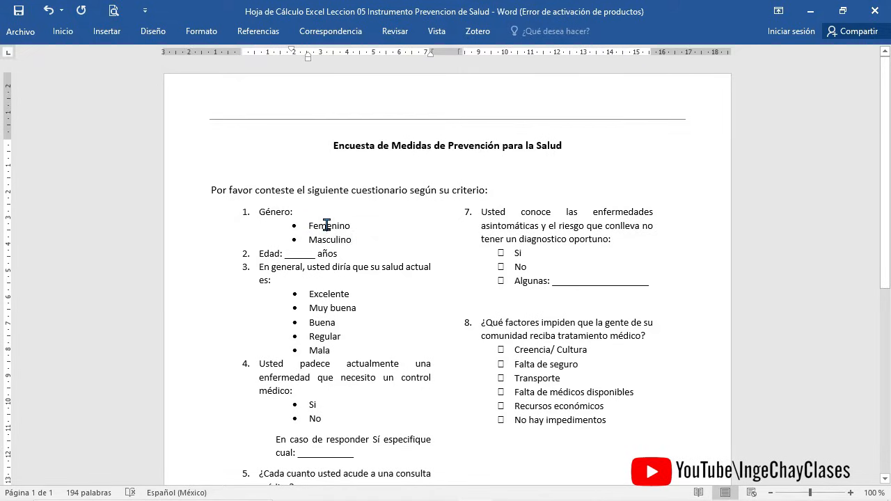
left_click(348, 239)
mouse_move(442, 495)
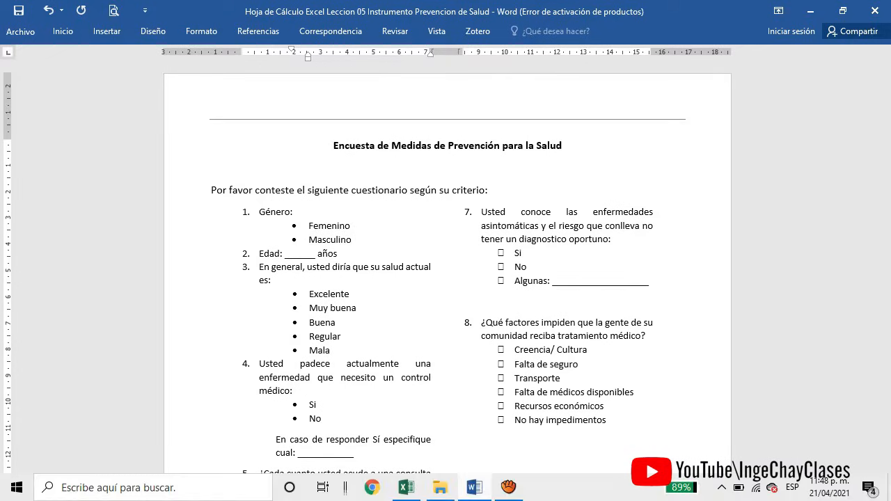
left_click(407, 488)
left_click(97, 208)
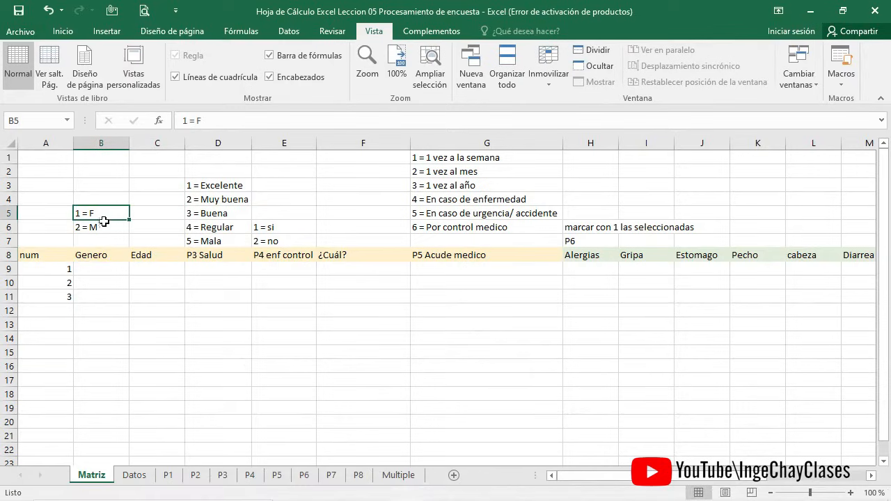
left_click(120, 229)
Record the first survey's gender code as 2 and its age as 42 in row 9 of the matrix.
left_click(158, 270)
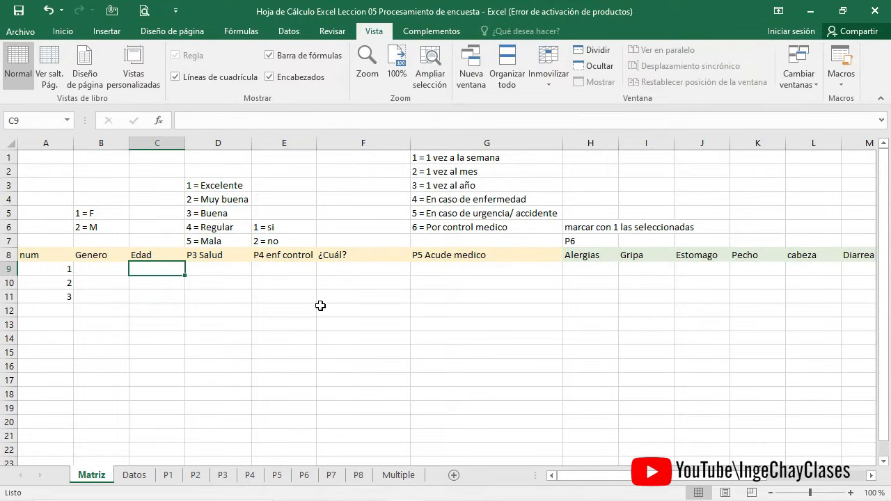
key("Left")
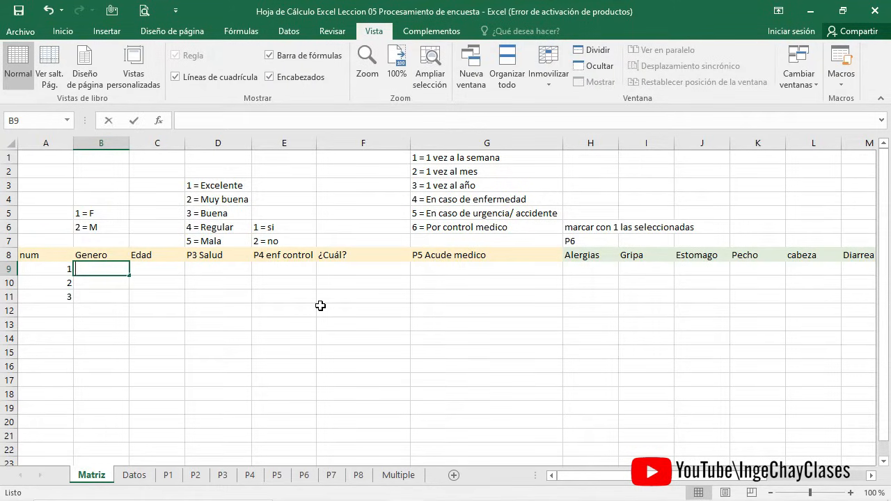
type("2")
key("Right")
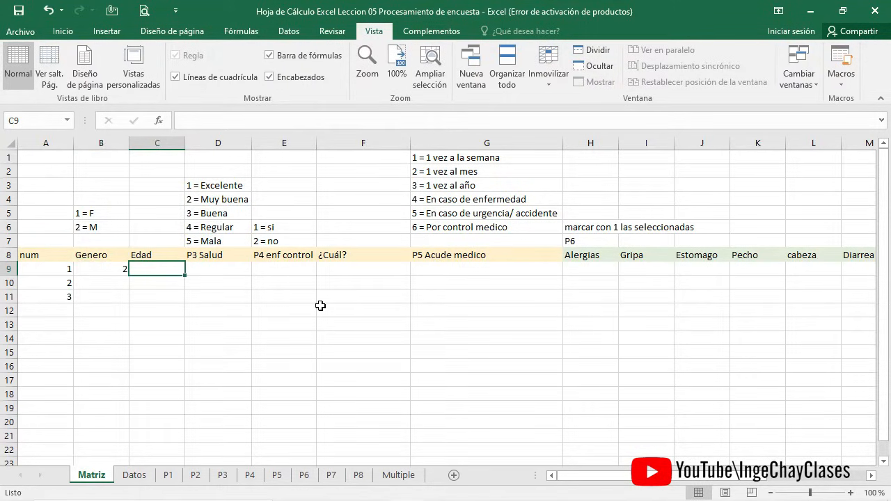
type("42")
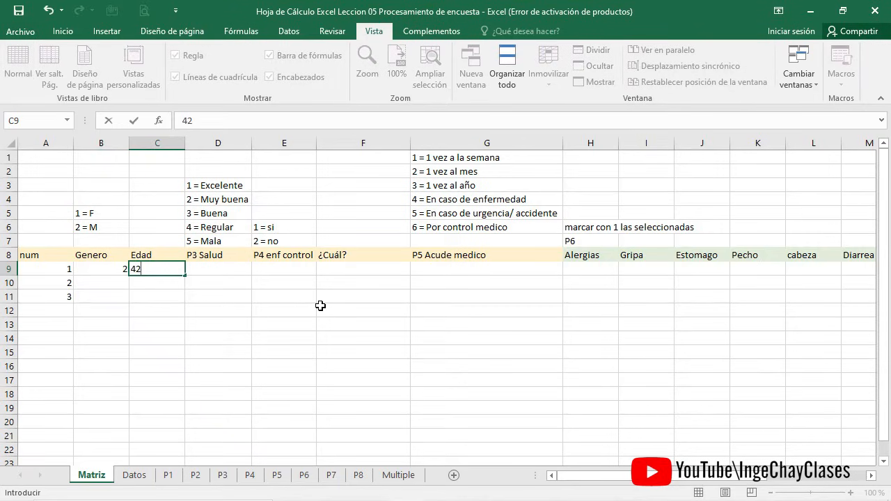
key("Right")
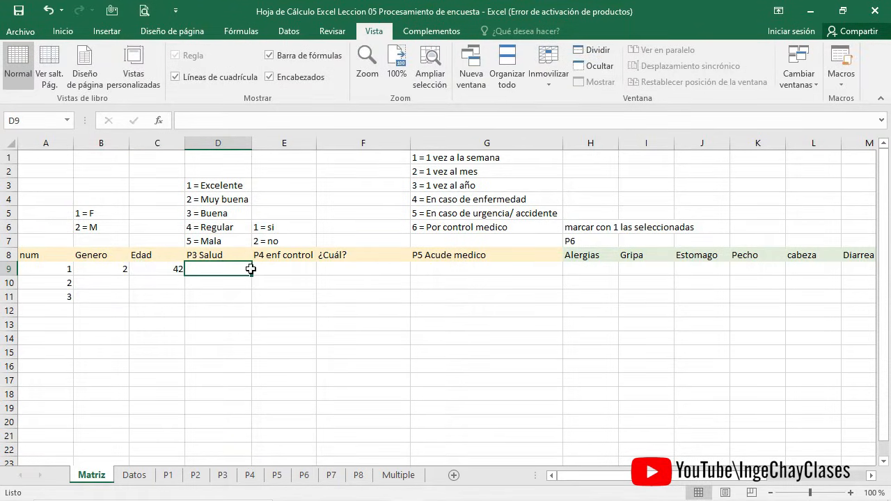
Check question 3's answer "Buena" in the Word survey and enter its code 3 under P3 Salud for survey 1 in Excel.
left_click(467, 493)
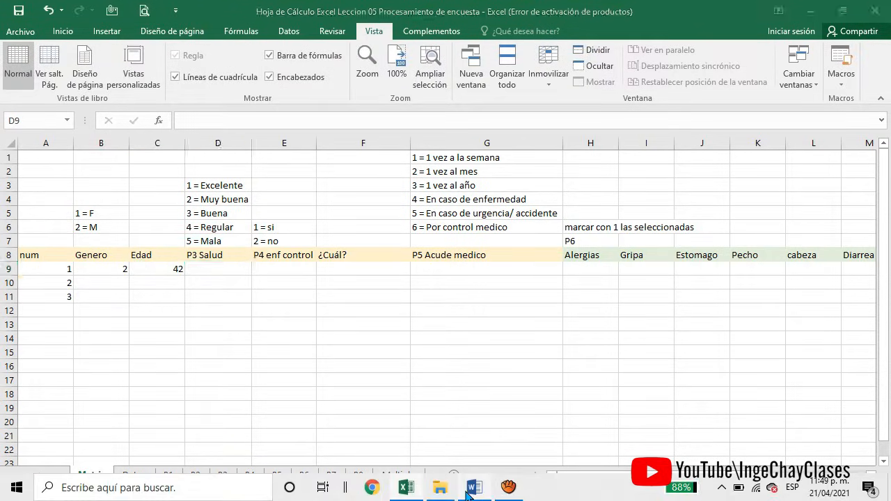
scroll(323, 317, "down", 1)
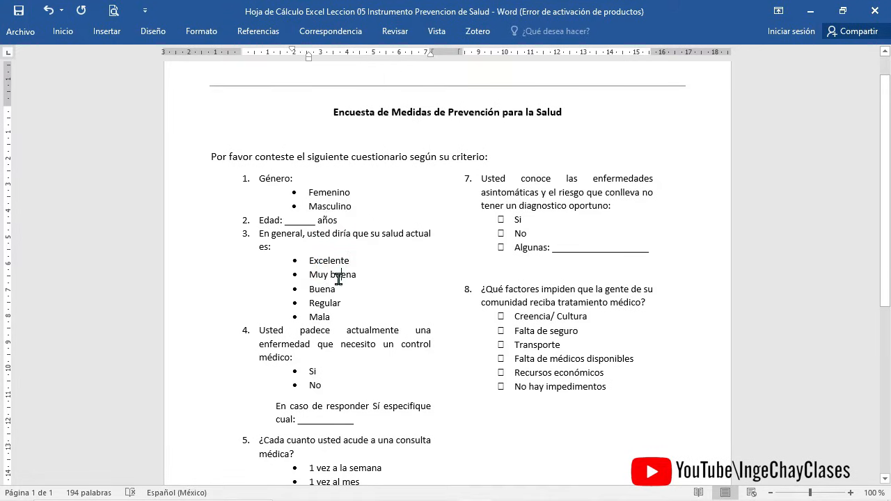
left_click(331, 319)
left_click_drag(342, 289, 306, 290)
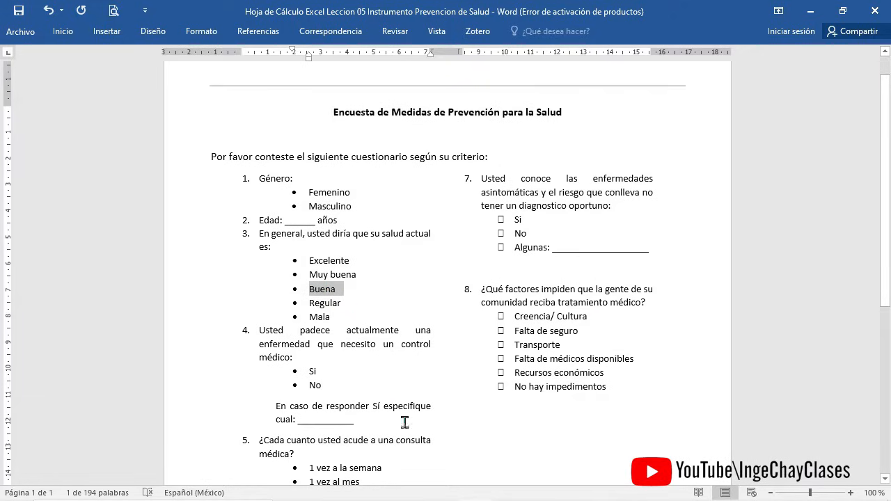
mouse_move(460, 491)
left_click(414, 491)
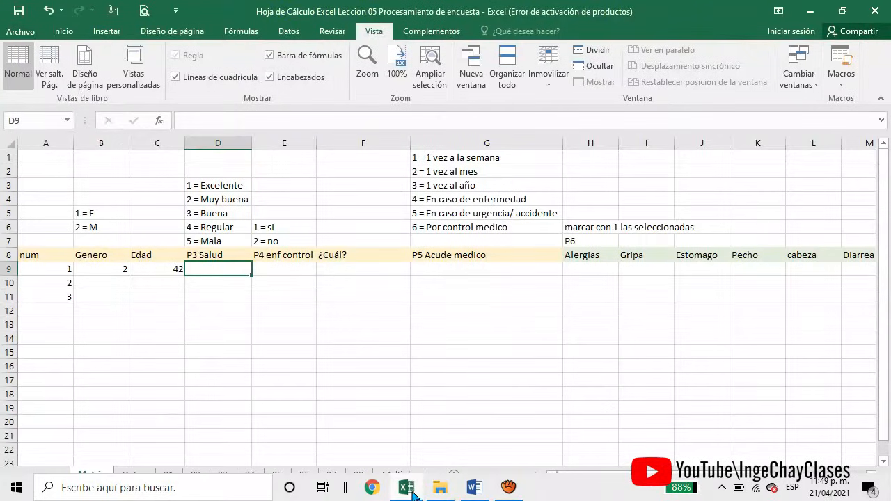
type("3")
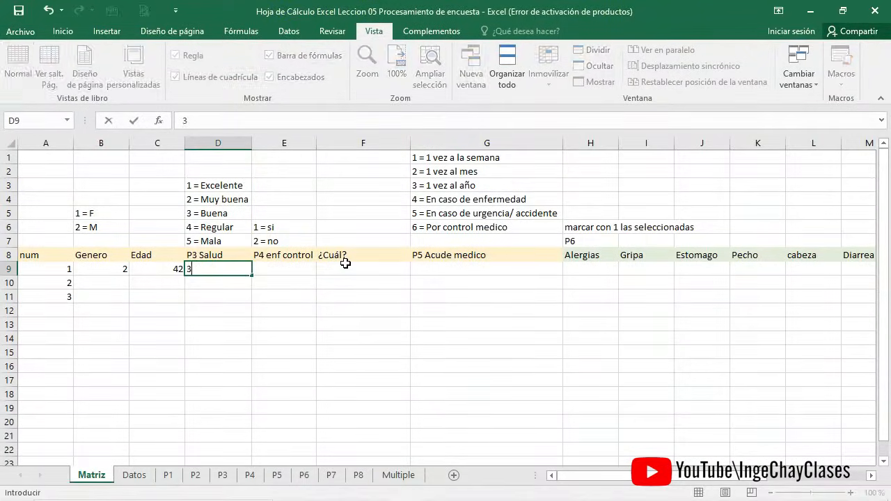
key("Return")
left_click(211, 226)
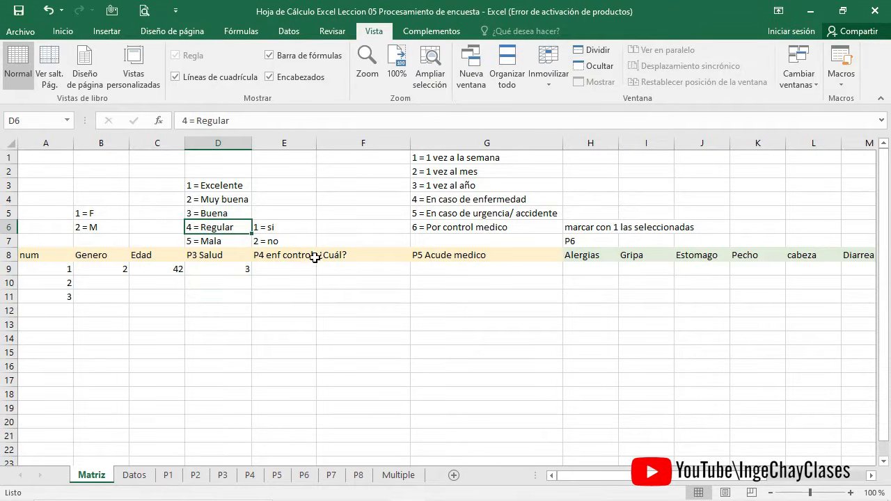
Compare question 4's Si and No answers in the Word survey with the 1 = si and 2 = no codes above P4 in Excel.
left_click(291, 271)
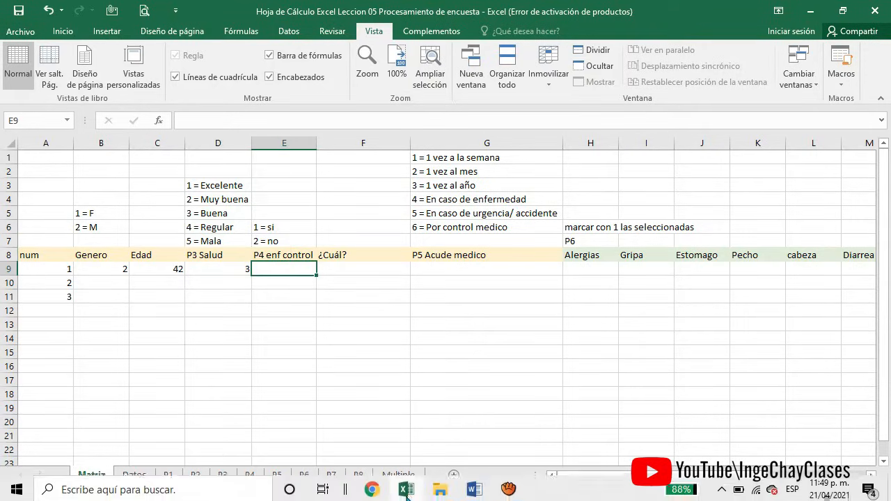
left_click(476, 492)
left_click(347, 330)
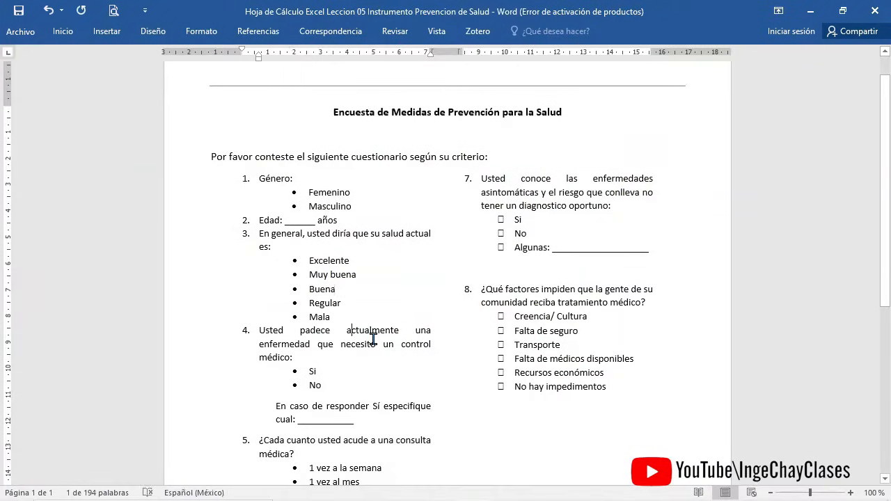
scroll(292, 338, "down", 2)
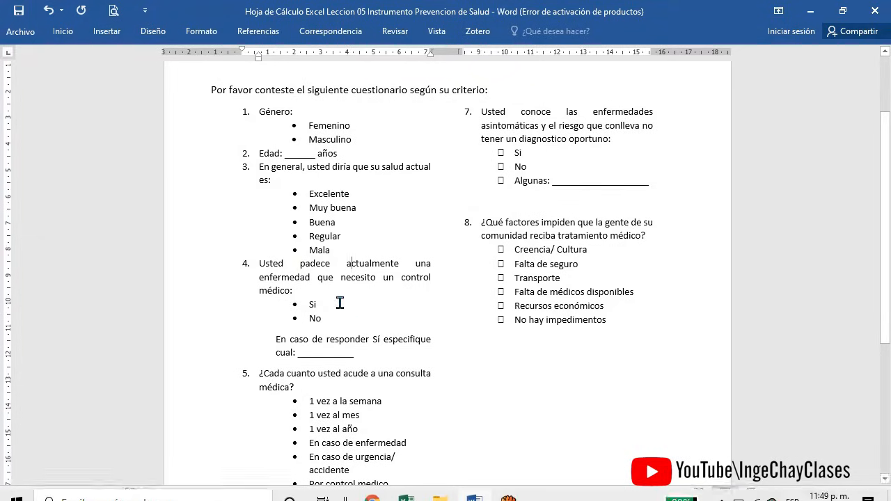
left_click(333, 305)
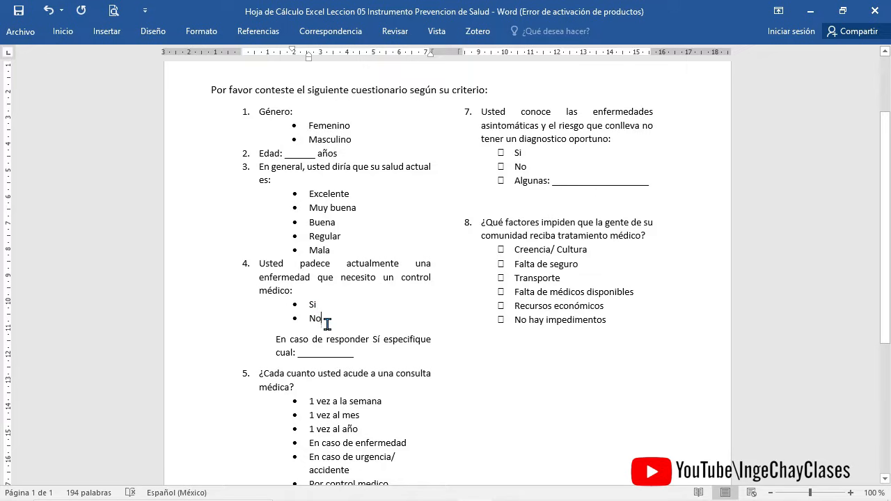
left_click(407, 490)
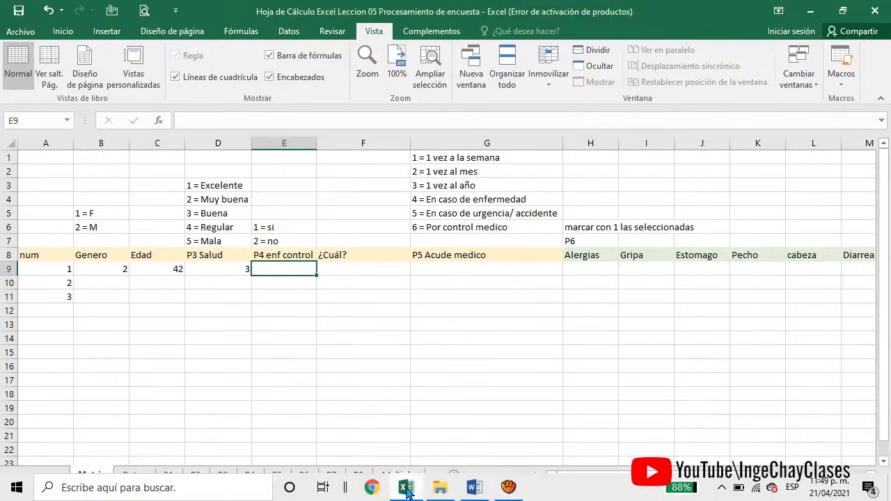
left_click(301, 230)
left_click(295, 244)
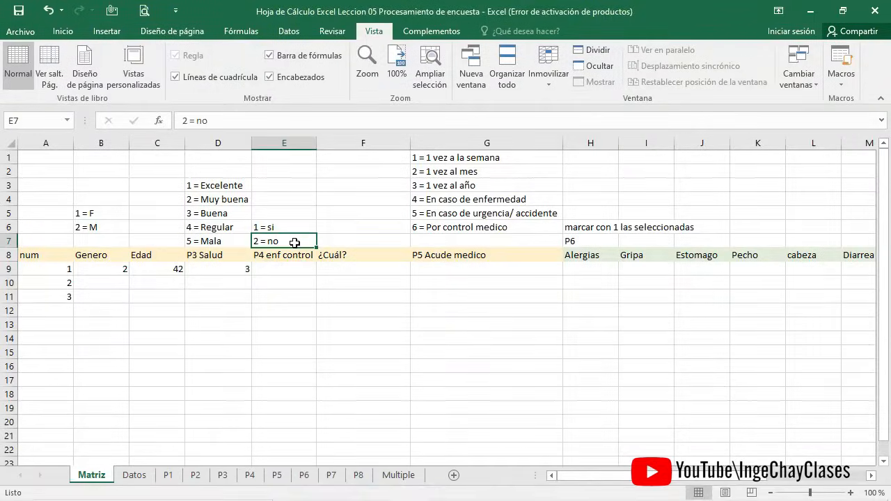
Enter code 1 (si) under P4 enf control for survey 1 in row 9.
left_click(298, 267)
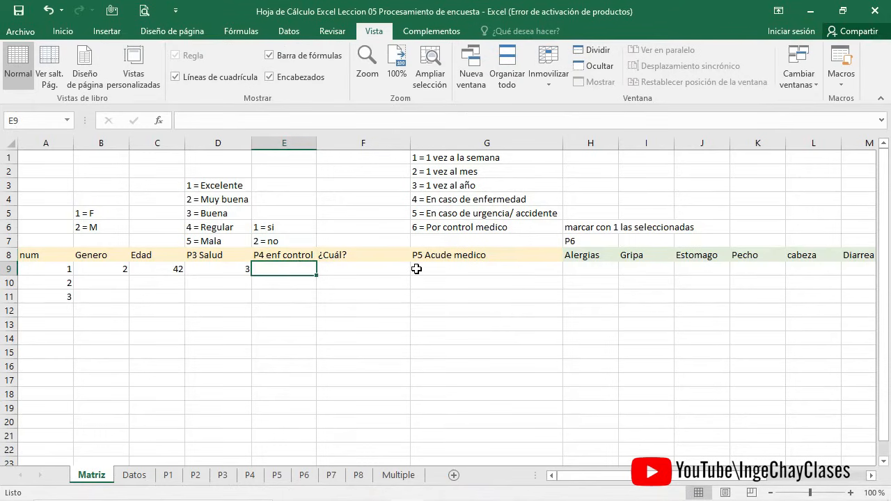
type("1")
key("Tab")
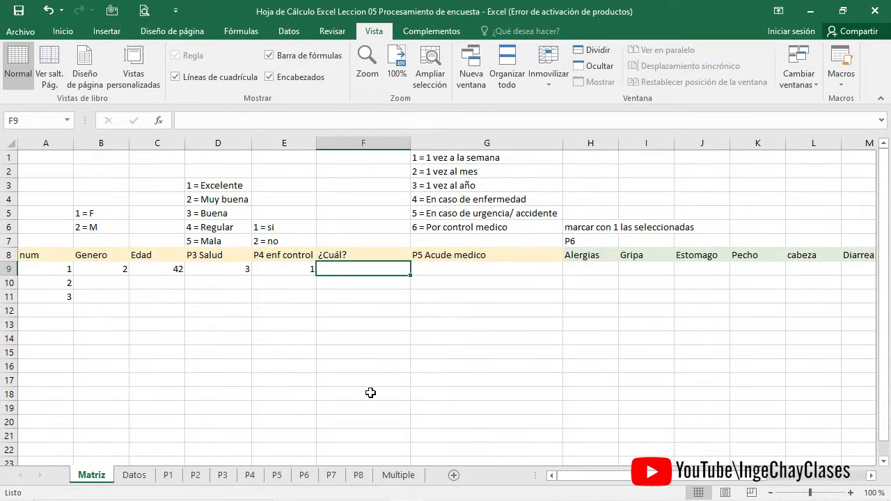
Check question 4's follow-up "cual" in the Word survey and enter hipertensión under ¿Cuál? for survey 1 in Excel.
mouse_move(426, 499)
mouse_move(398, 496)
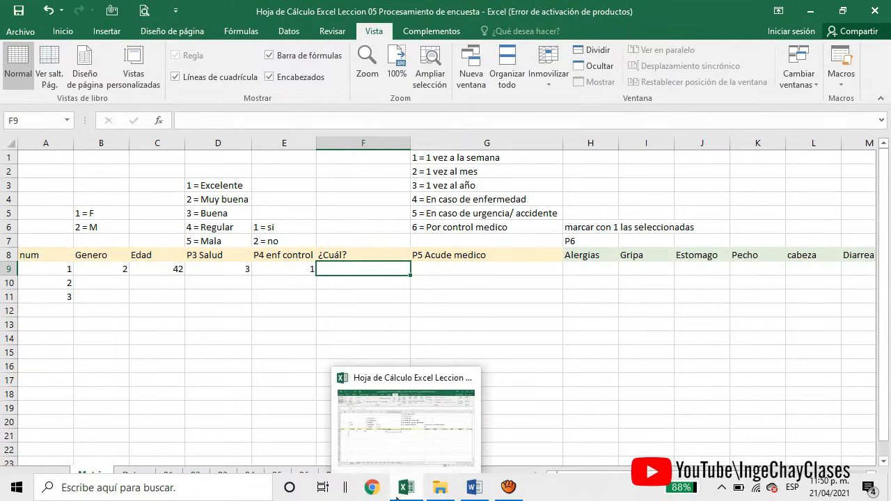
left_click(473, 487)
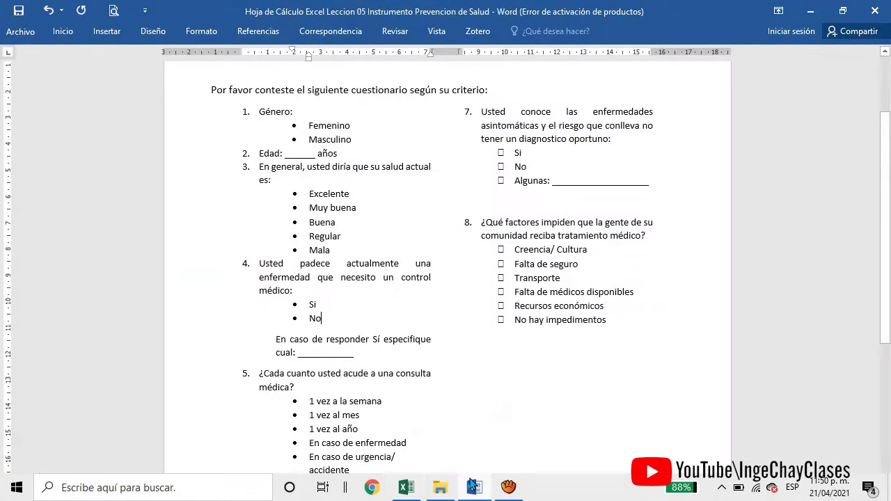
scroll(327, 348, "down", 2)
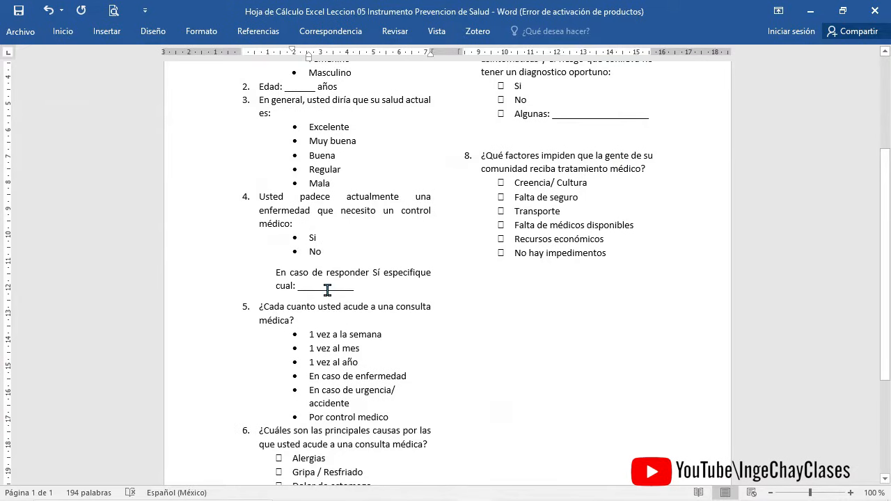
mouse_move(434, 498)
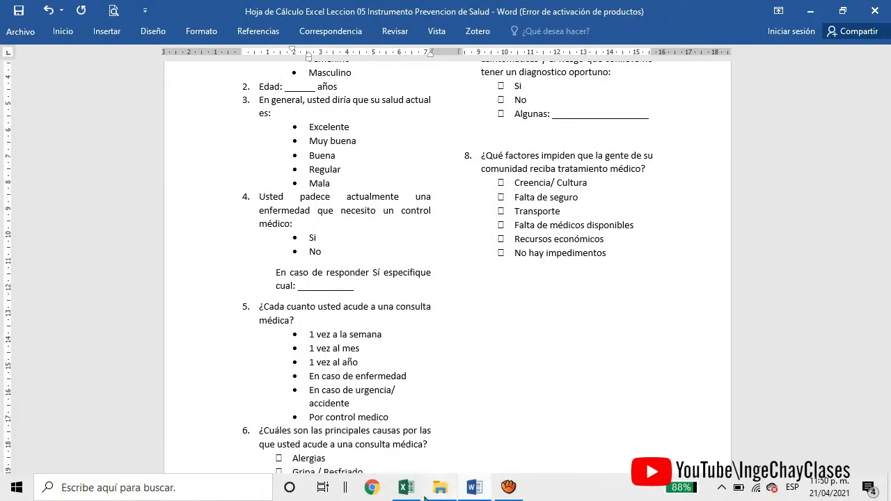
left_click(404, 491)
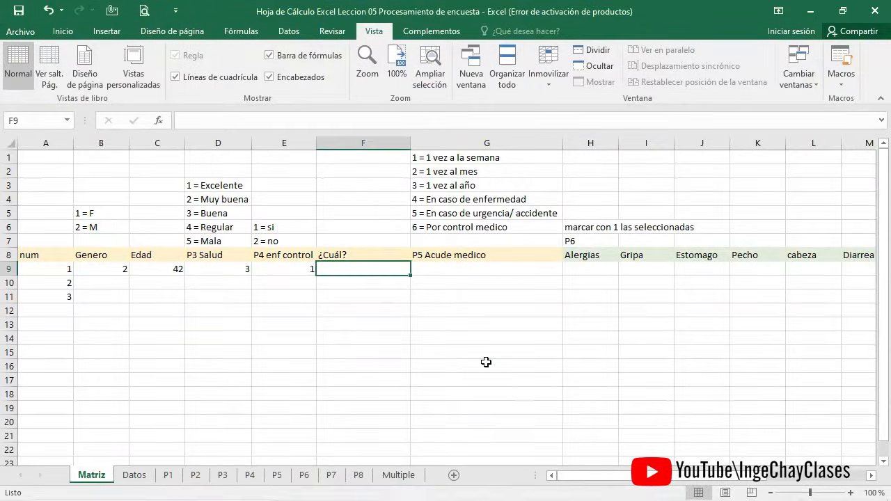
type("hipertensión")
left_click(430, 255)
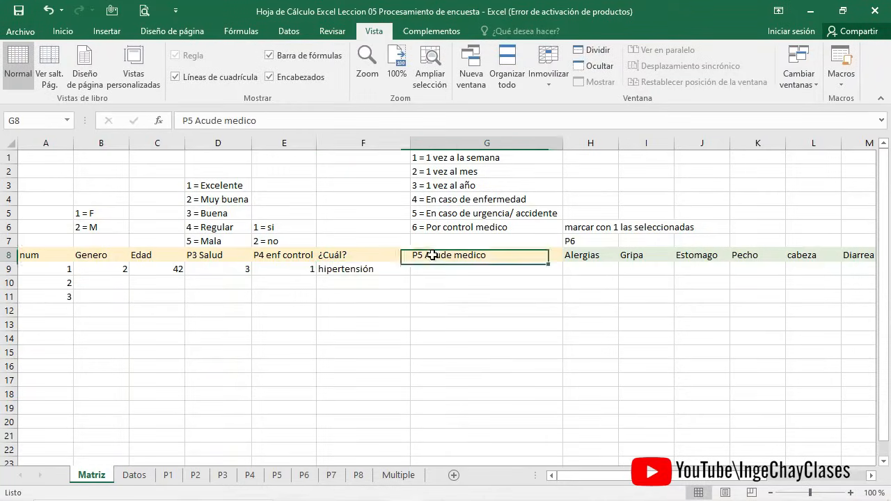
Check question 5's frequency options in the Word survey and enter code 3, 1 vez al año, under P5 Acude medico for survey 1 in Excel.
mouse_move(432, 497)
left_click(472, 490)
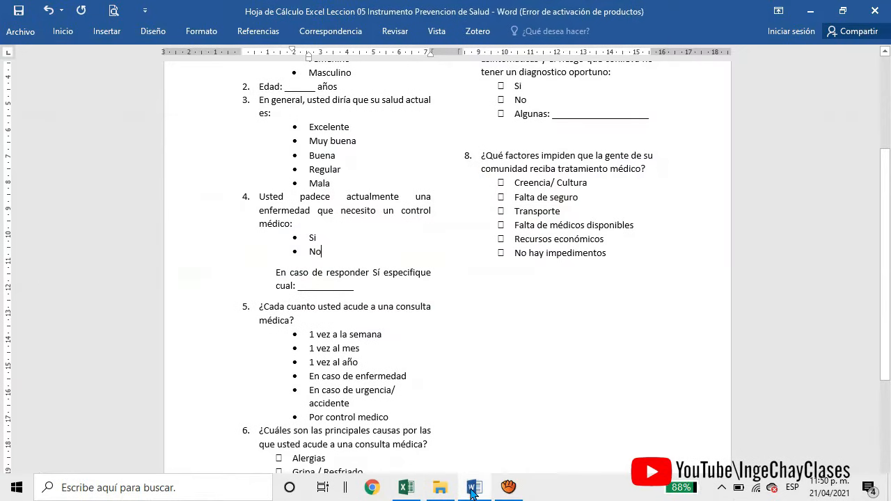
left_click(338, 306)
scroll(388, 338, "down", 1)
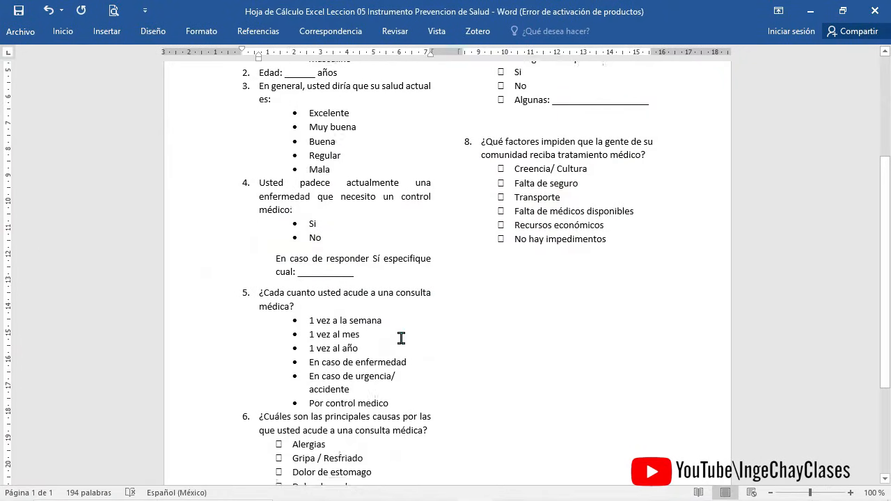
scroll(420, 336, "down", 1)
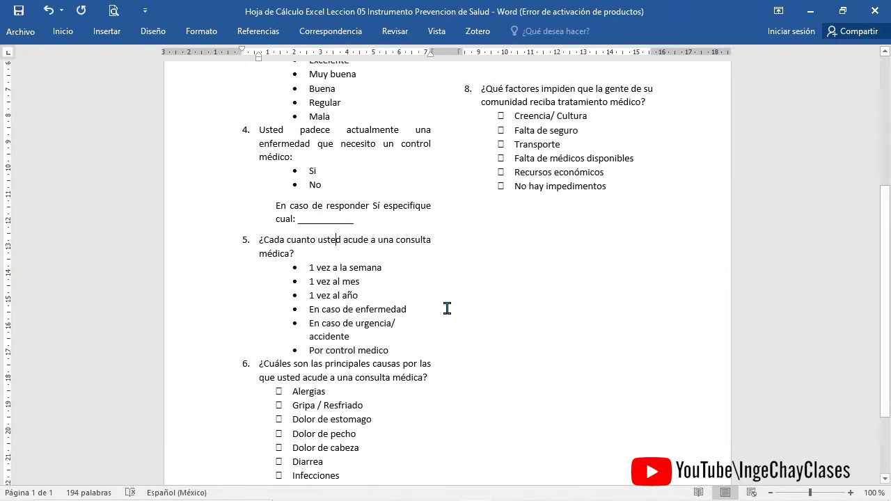
left_click(365, 267)
mouse_move(432, 469)
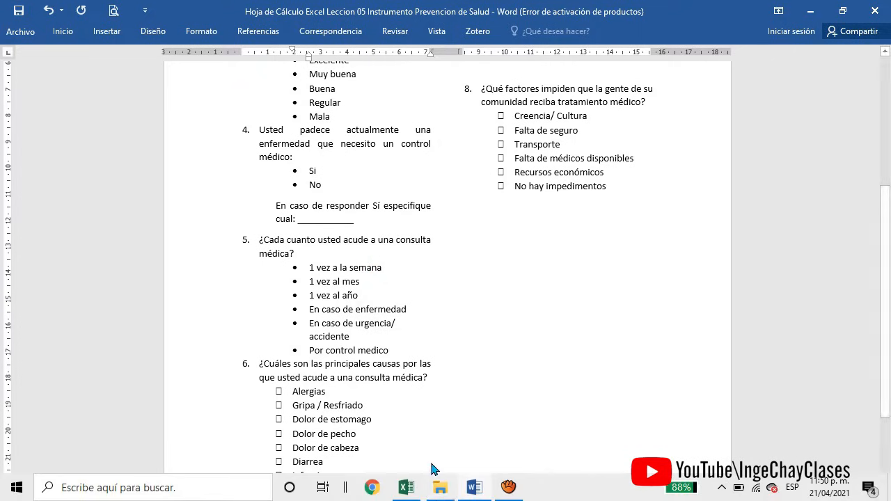
left_click(407, 489)
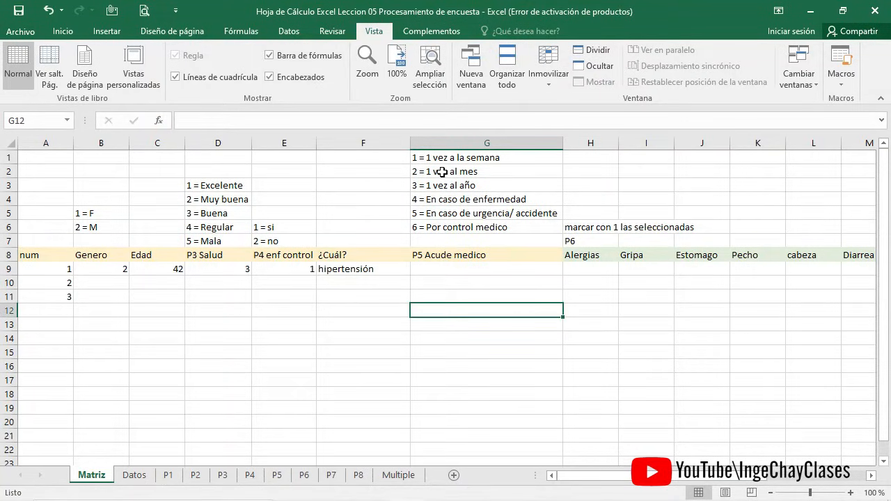
left_click(482, 187)
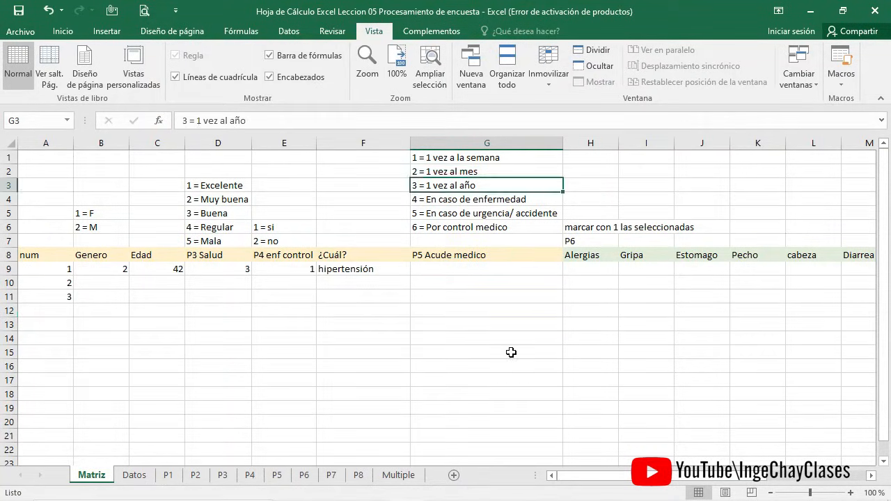
left_click(471, 271)
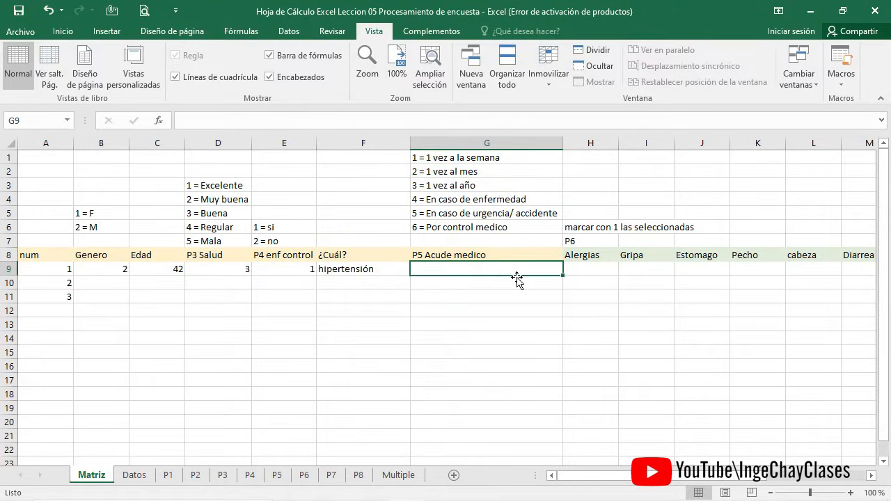
type("3")
key("Return")
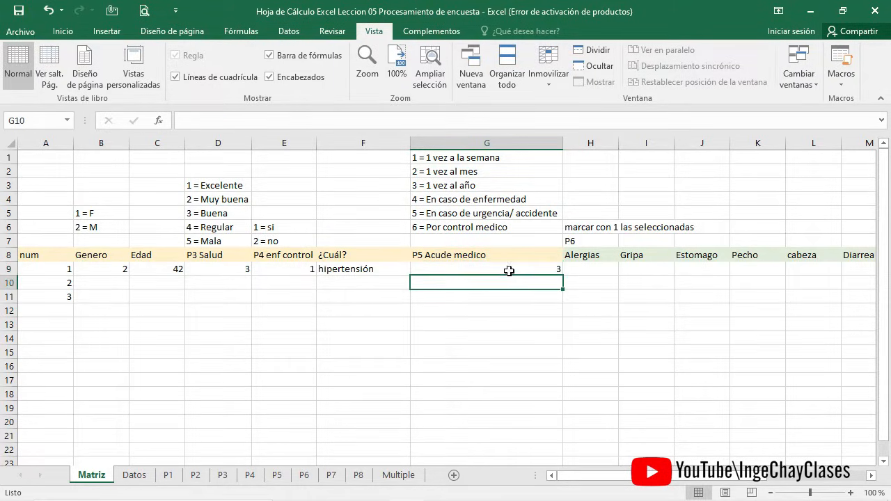
Review survey 1's coded answers in row 9 from Genero through P5 Acude medico.
left_click(509, 271)
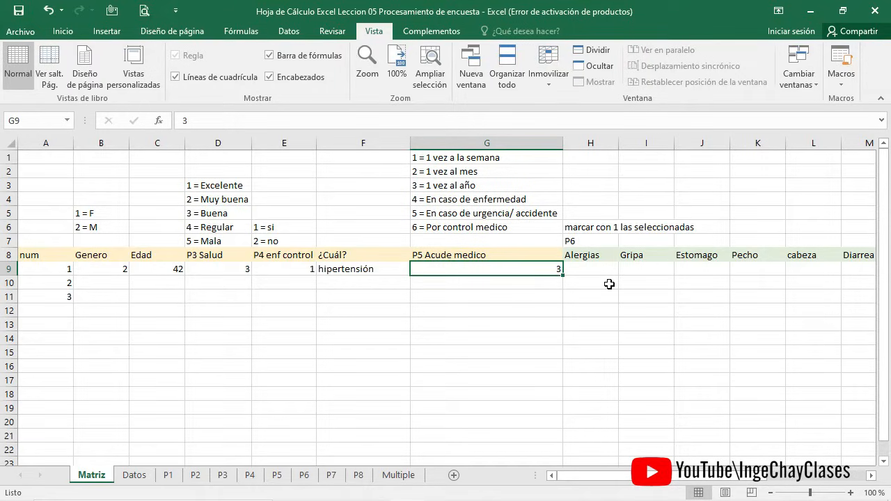
left_click(106, 280)
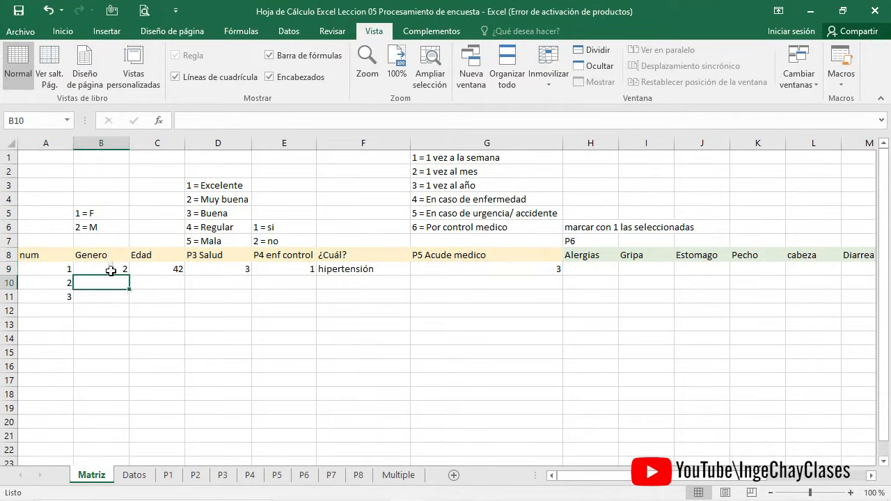
left_click(177, 256)
left_click(233, 269)
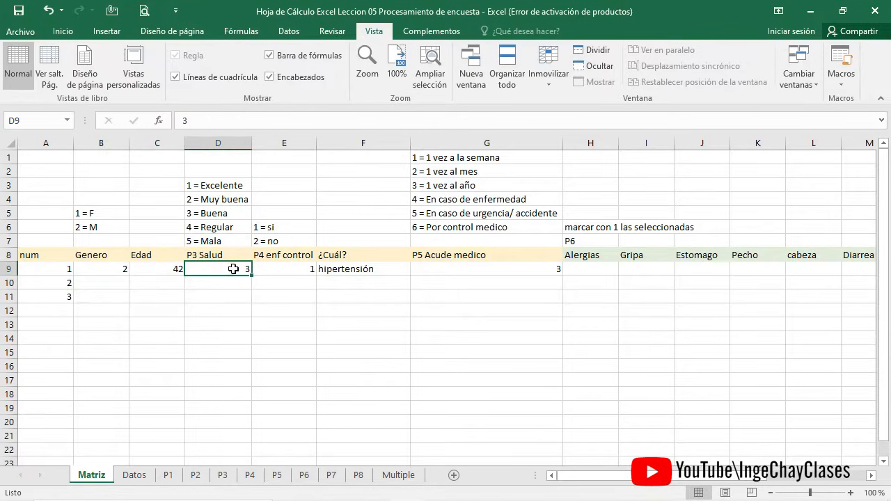
left_click(484, 274)
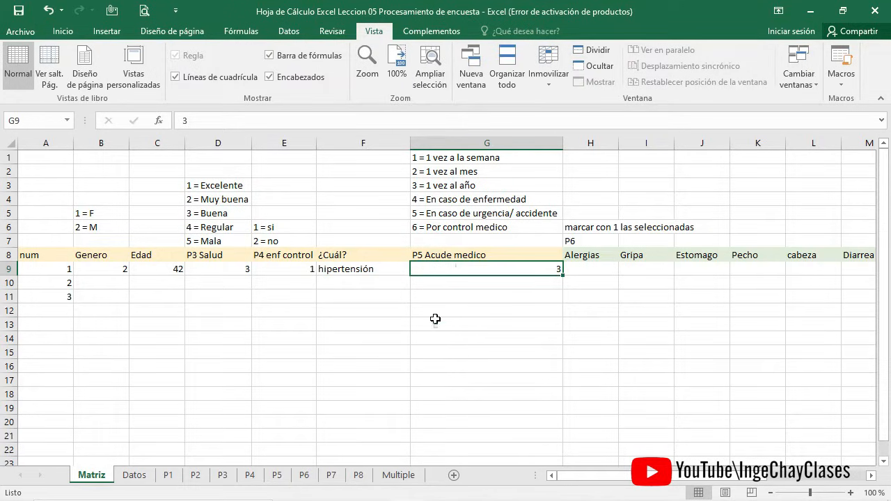
Compare question 6's consultation causes in the Word survey with the P6 columns from Alergias through otros in Excel.
mouse_move(439, 496)
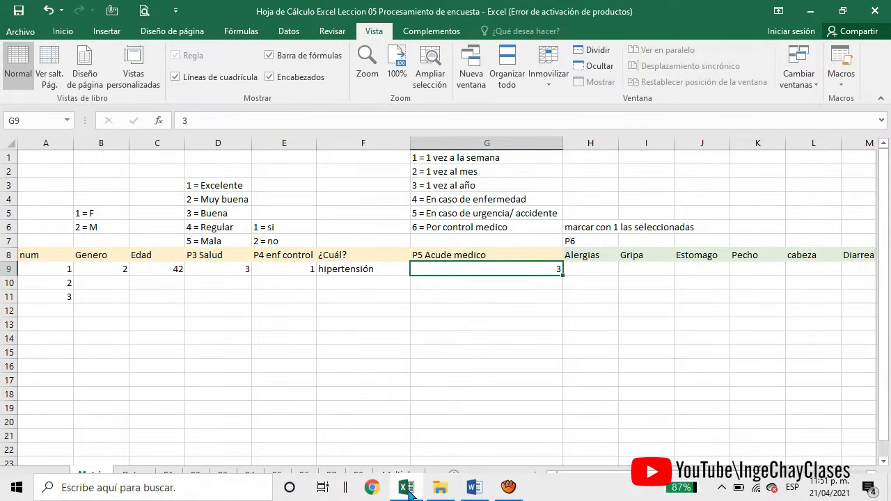
left_click(475, 487)
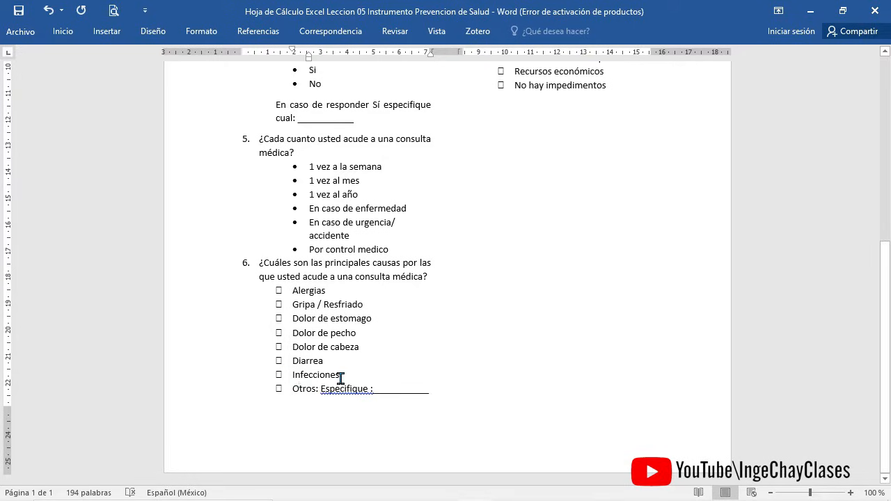
mouse_move(468, 496)
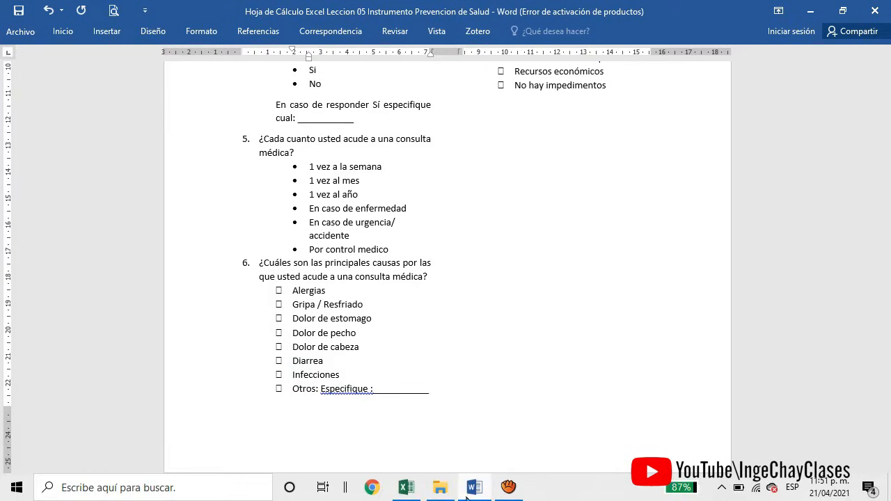
left_click(414, 494)
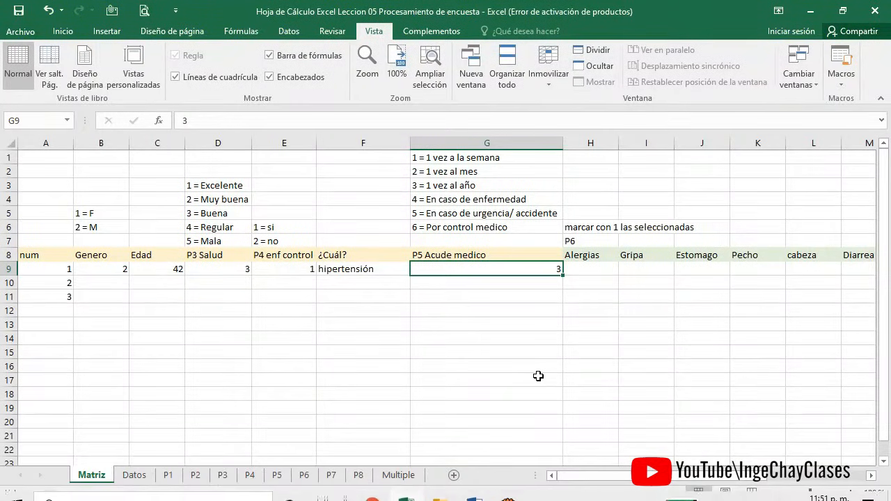
key("Right")
key("Right")
key("Right")
key("Right")
key("Right")
key("Right")
key("Right")
key("Right")
key("Right")
key("Right")
key("Right")
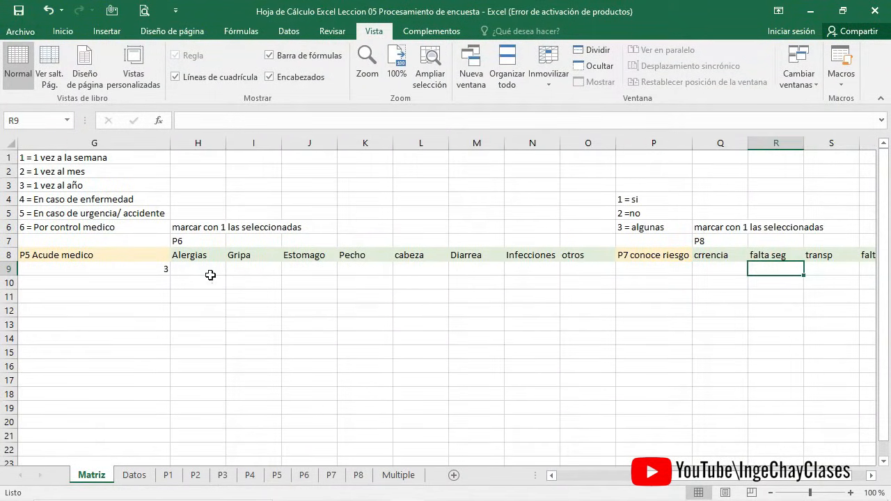
left_click_drag(202, 270, 579, 265)
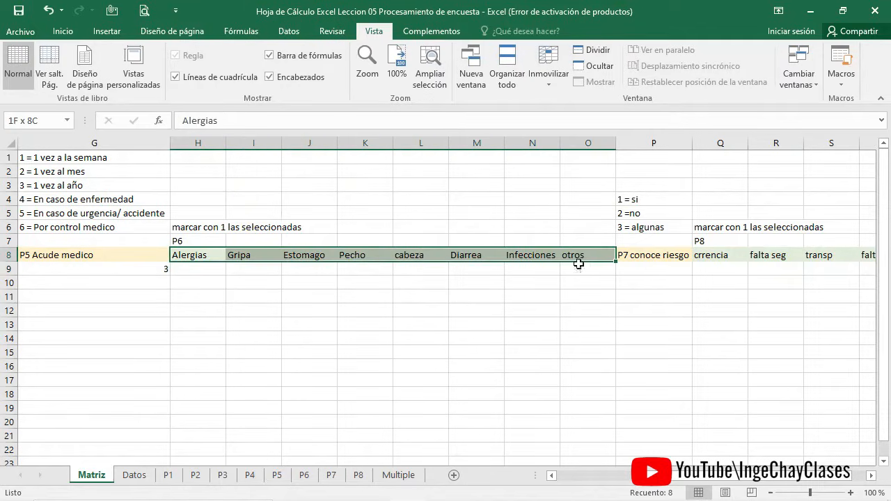
left_click(588, 296)
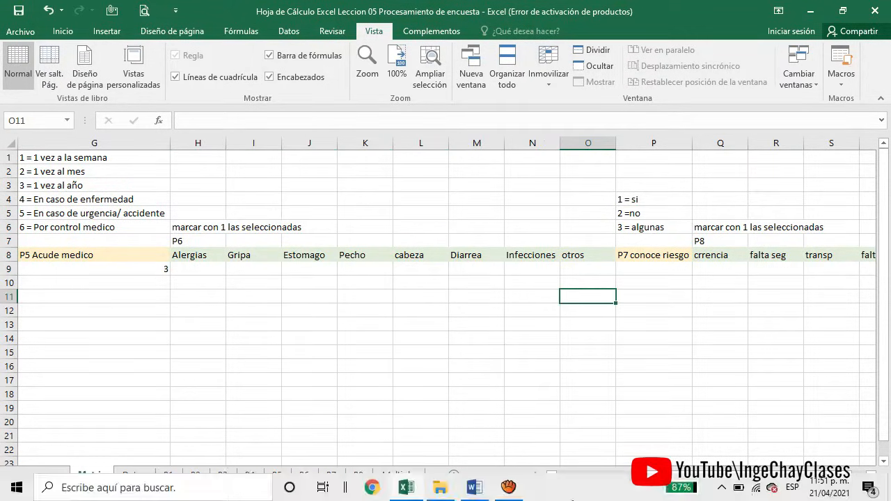
Mark survey 1's P6 causes in row 9 by entering 1 under cabeza and 1 under Alergias.
left_click(408, 268)
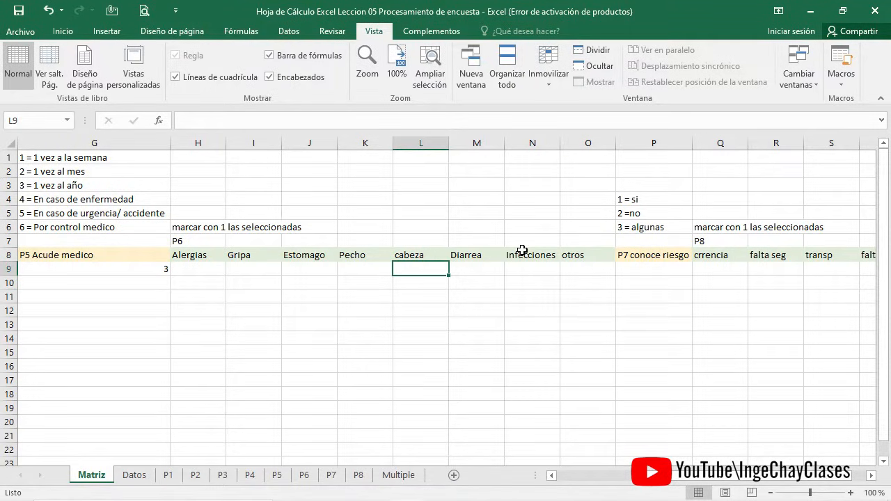
type("1")
key("Left")
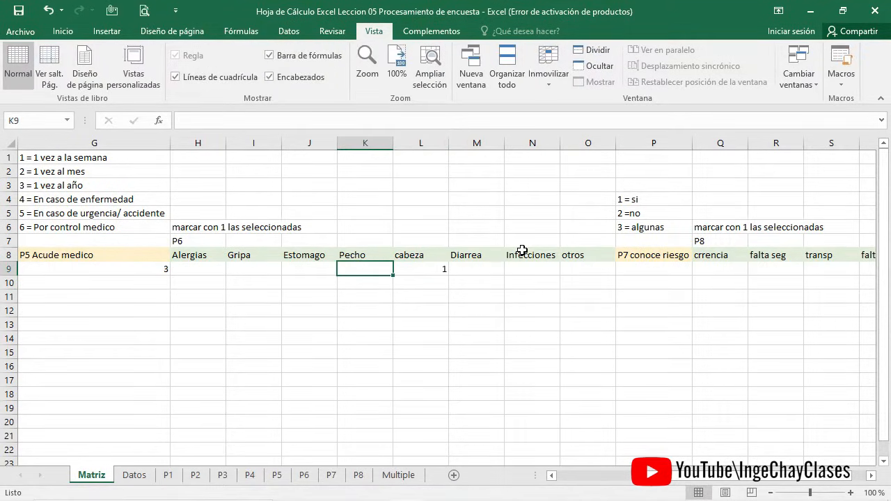
key("Left")
key("Left")
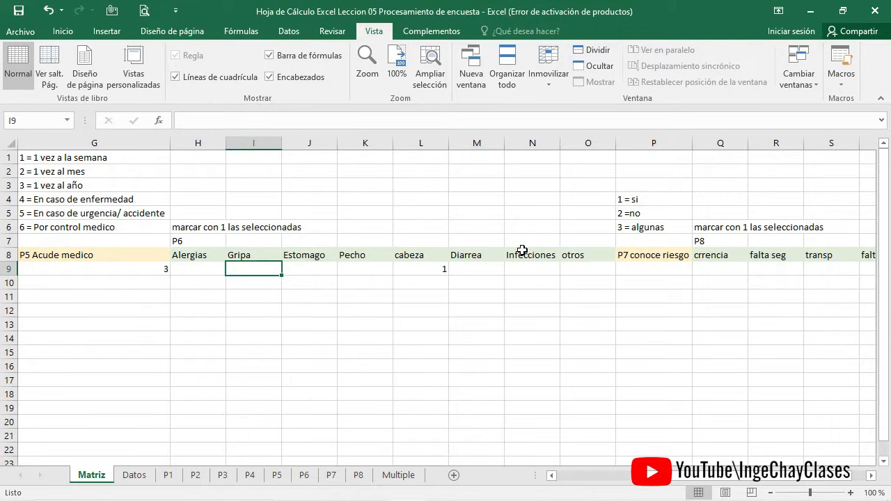
key("Left")
type("1")
key("Right")
key("Right")
key("Right")
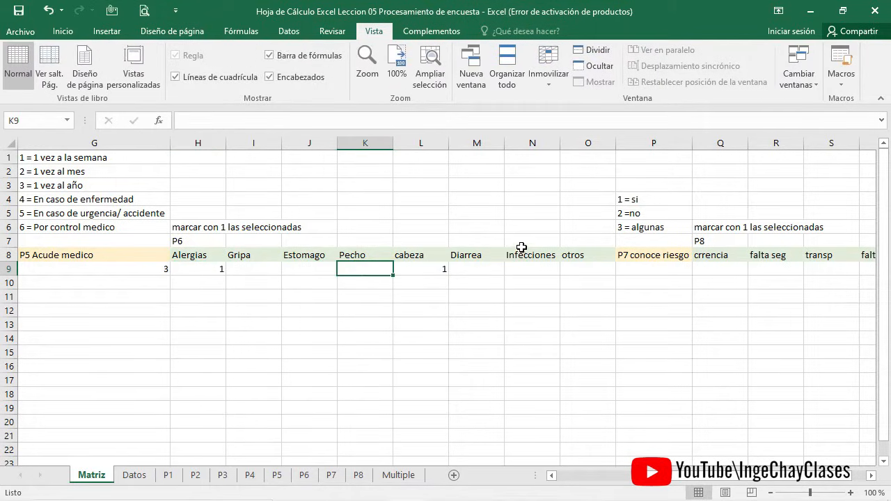
left_click(204, 266)
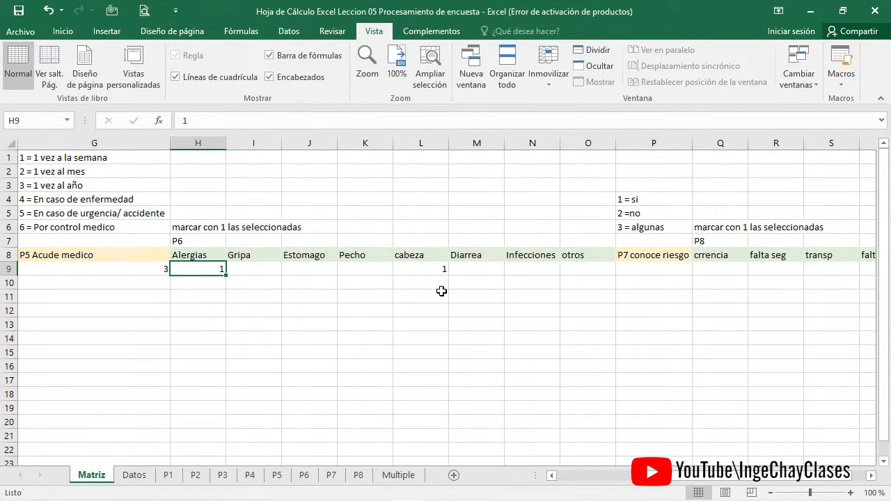
left_click(442, 267)
left_click(206, 256)
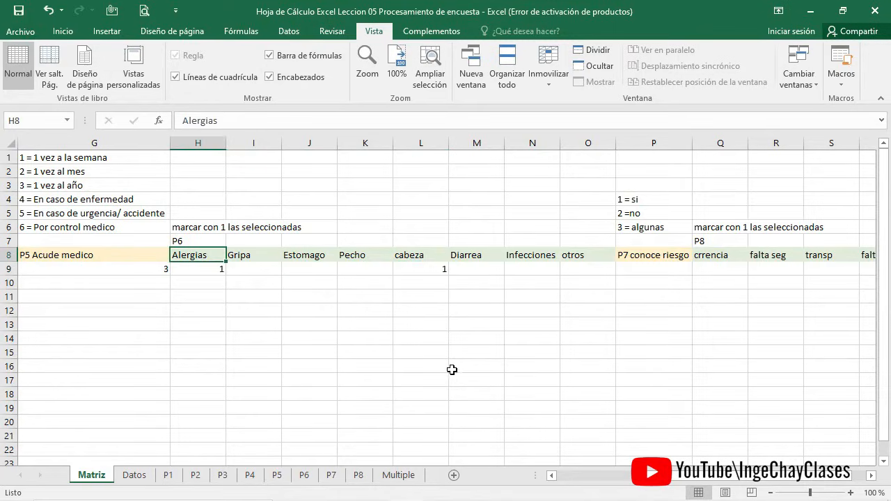
left_click(364, 352)
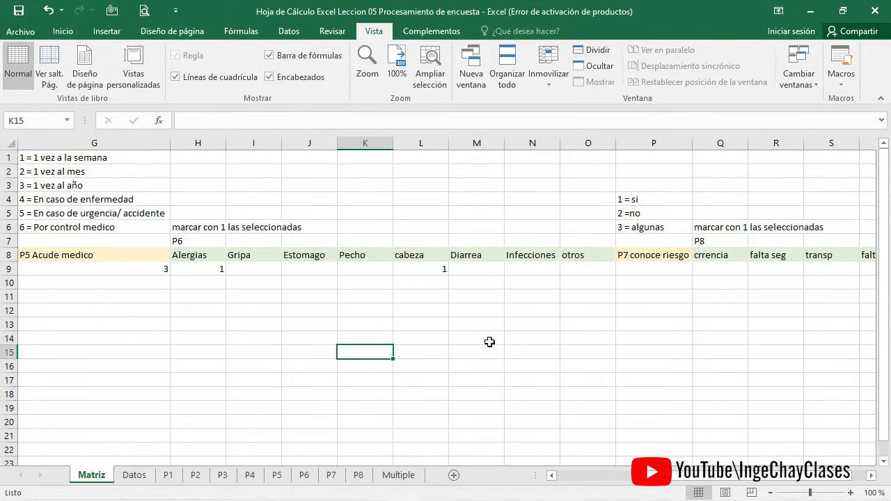
Compare question 7's answer options in the Word survey with the P7 conoce riesgo codes in Excel.
key("alt+Tab")
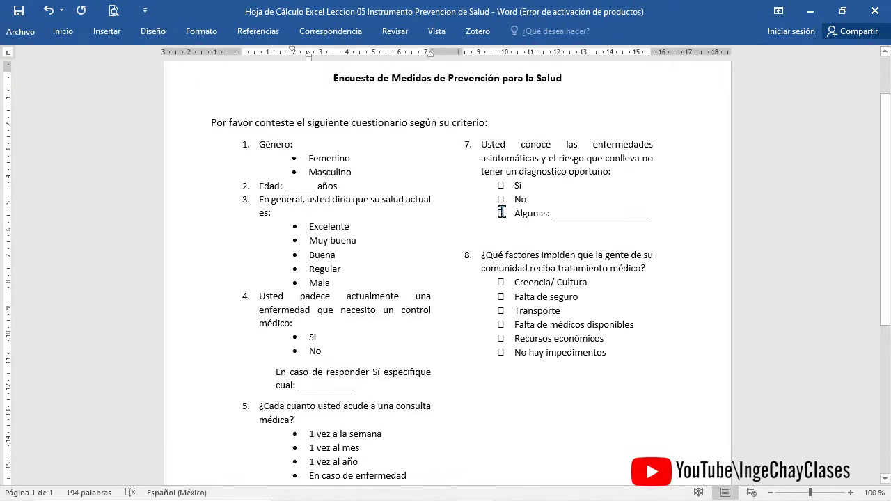
mouse_move(453, 481)
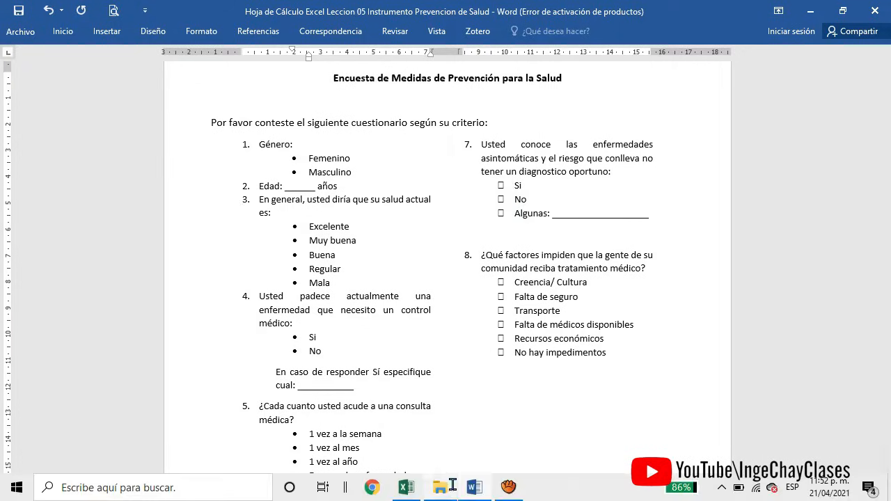
left_click(412, 487)
left_click(634, 199)
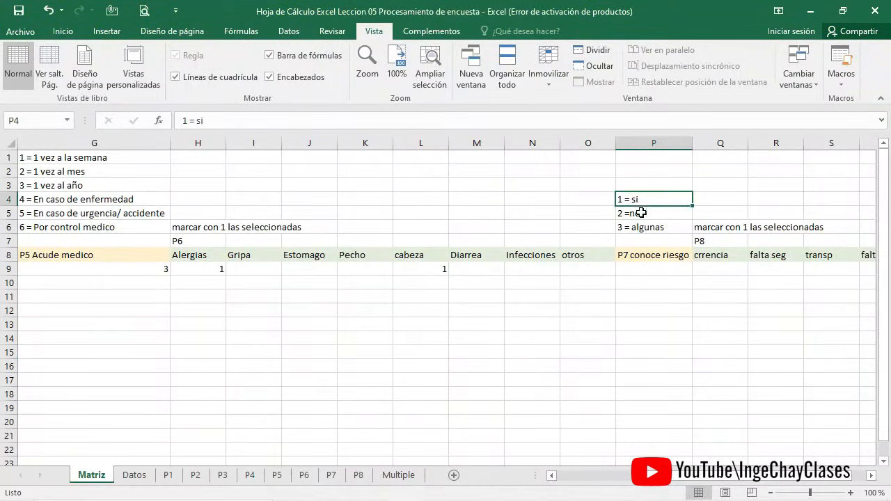
left_click(638, 213)
left_click(629, 228)
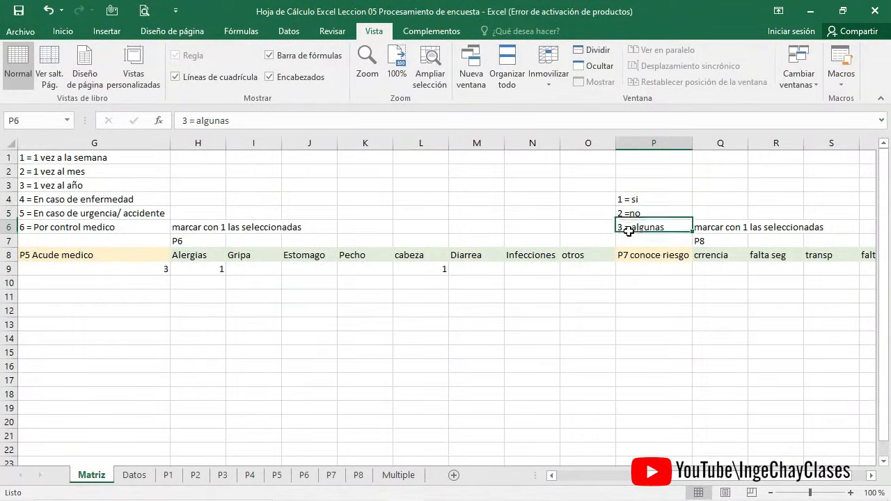
Compare question 8's treatment barriers in the Word survey with the P8 columns from crrencia through no hay imp in Excel.
mouse_move(437, 496)
left_click(410, 491)
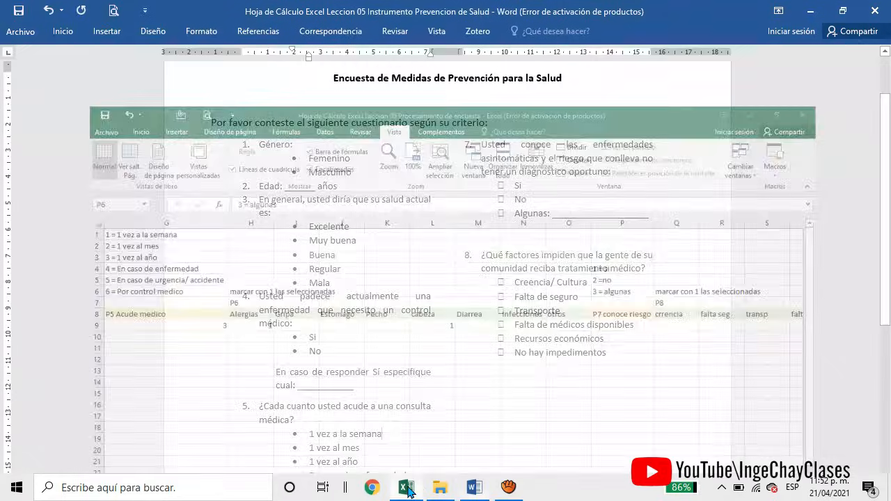
scroll(581, 268, "down", 2)
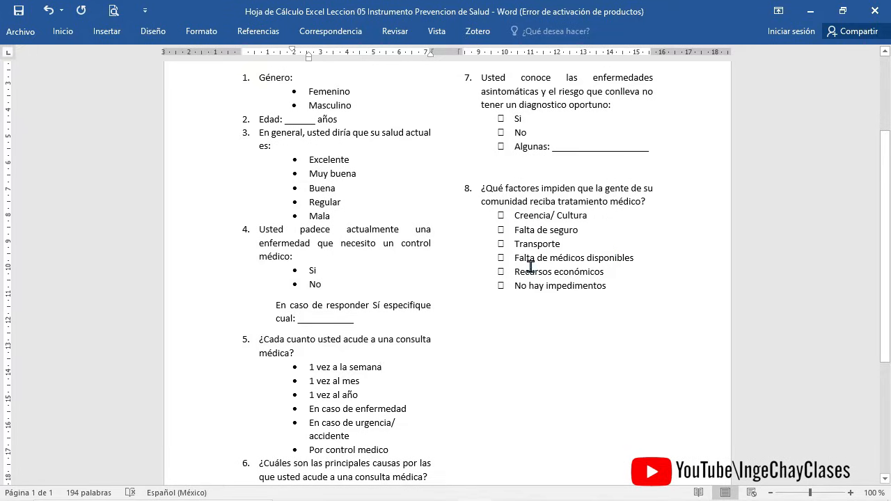
left_click_drag(621, 288, 516, 215)
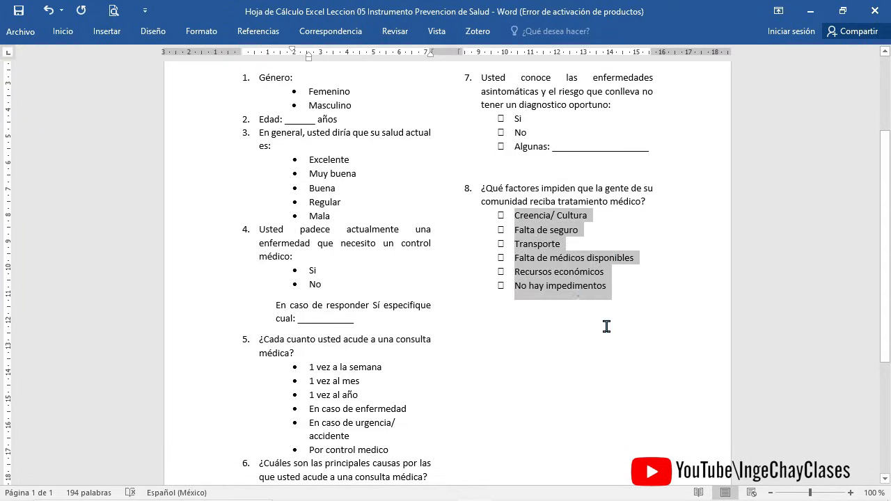
left_click(597, 325)
left_click(408, 488)
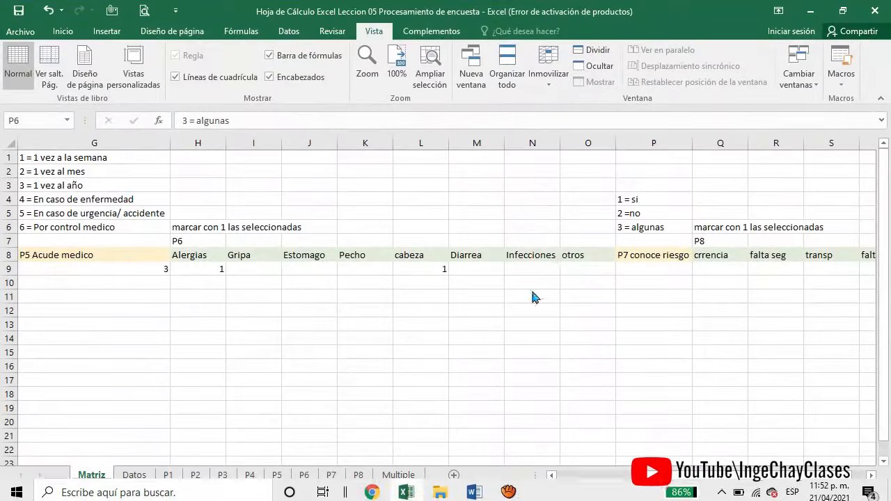
left_click(658, 268)
key("Right")
key("Right")
key("Right")
key("Right")
key("Right")
key("Right")
key("Right")
key("Right")
key("Right")
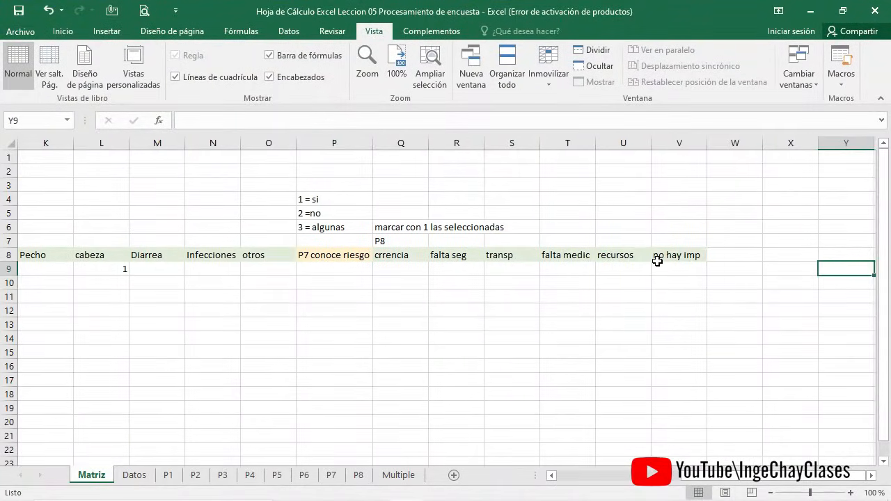
Mark survey 1's P8 factors in row 9 by entering 1 under crrencia and 1 under transp.
left_click(394, 268)
type("1")
key("Right")
key("Right")
type("1")
Review survey 1's full coded row on Matriz from the P8 columns back to num.
key("Left")
key("Left")
key("Left")
key("Left")
key("Left")
key("Left")
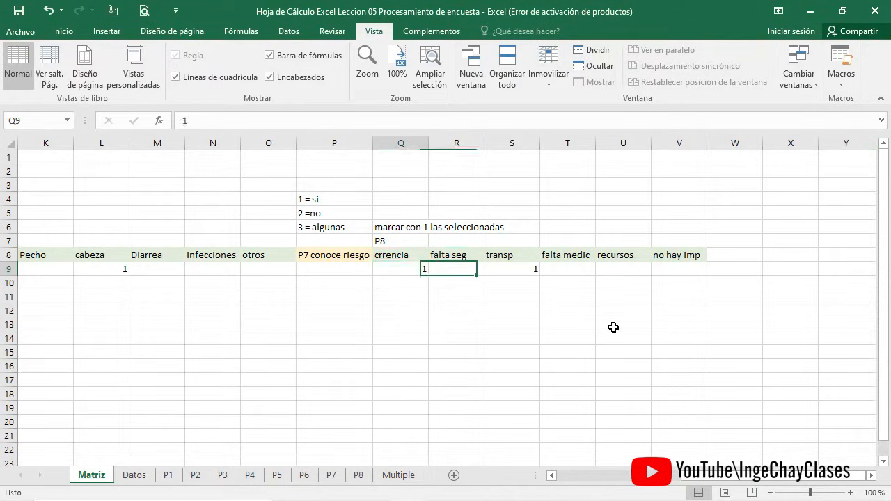
key("Right")
key("Right")
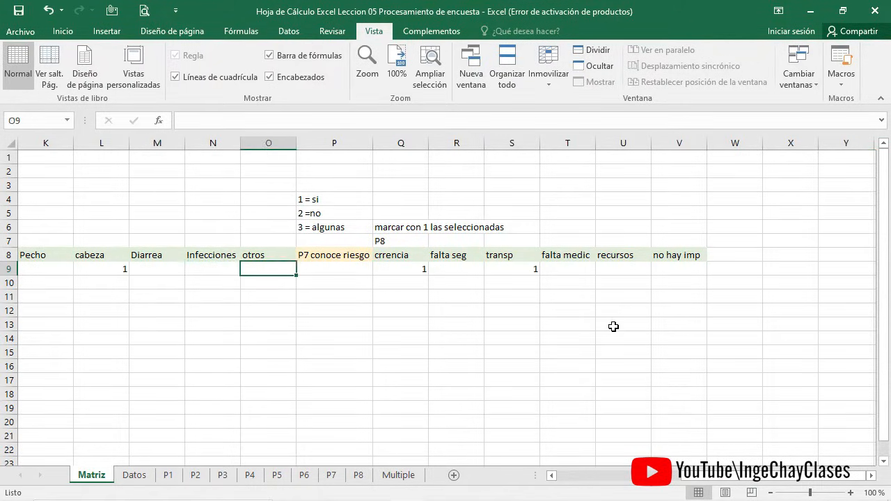
key("Left")
key("Left")
key("Left")
key("Left")
key("Left")
key("Left")
key("Left")
key("Left")
key("Left")
key("Left")
key("Left")
key("Left")
key("Left")
key("Left")
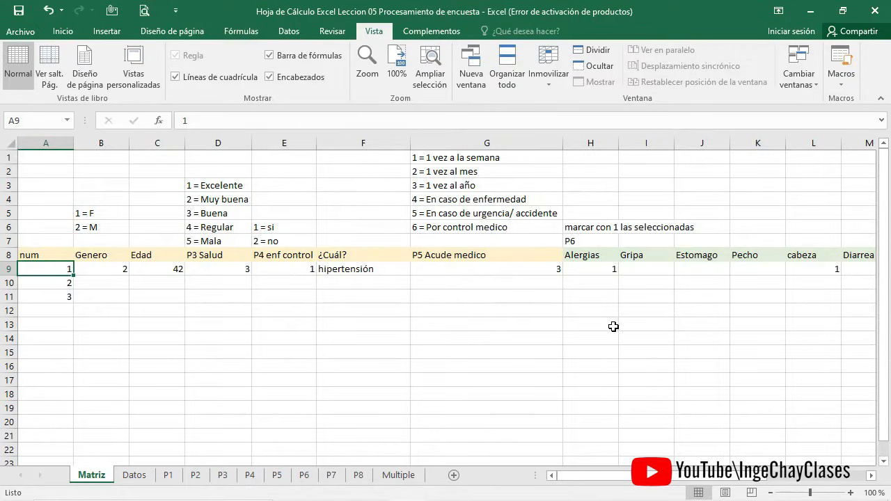
scroll(603, 323, "down", 2)
scroll(599, 321, "up", 2)
left_click(101, 366)
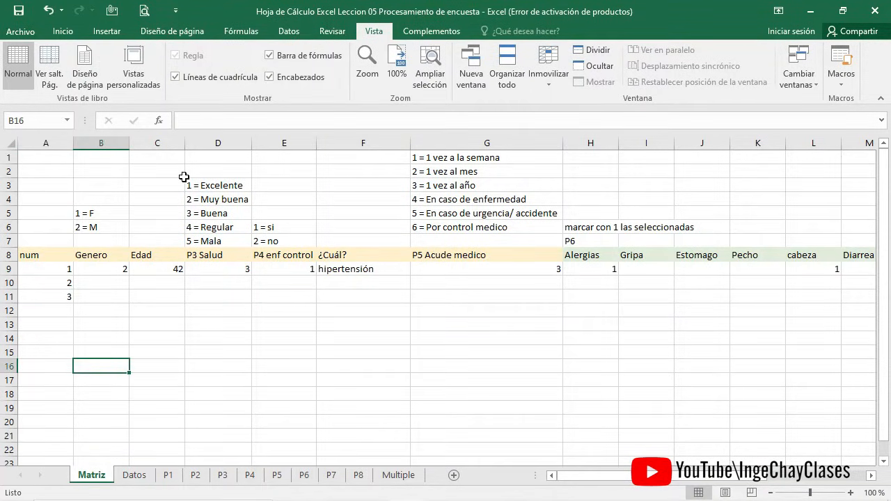
Open the Datos sheet and examine the coded survey records from the first row to the last.
left_click(135, 479)
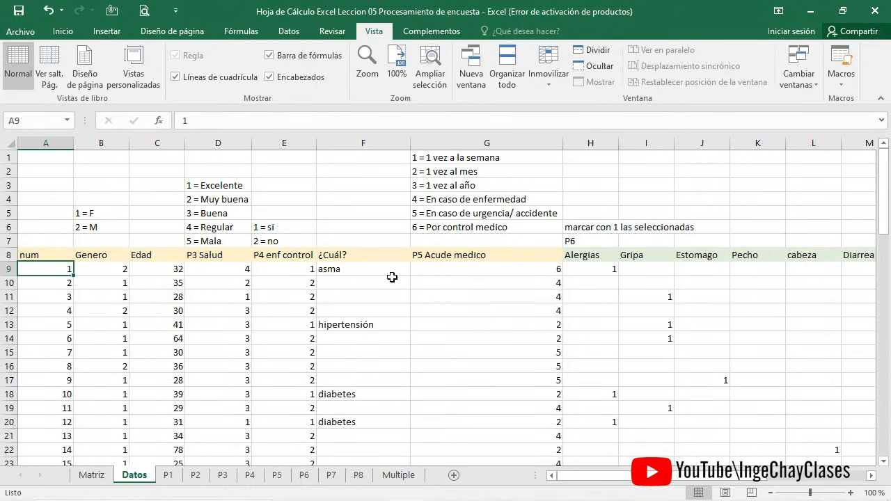
scroll(392, 277, "down", 4)
scroll(393, 277, "up", 4)
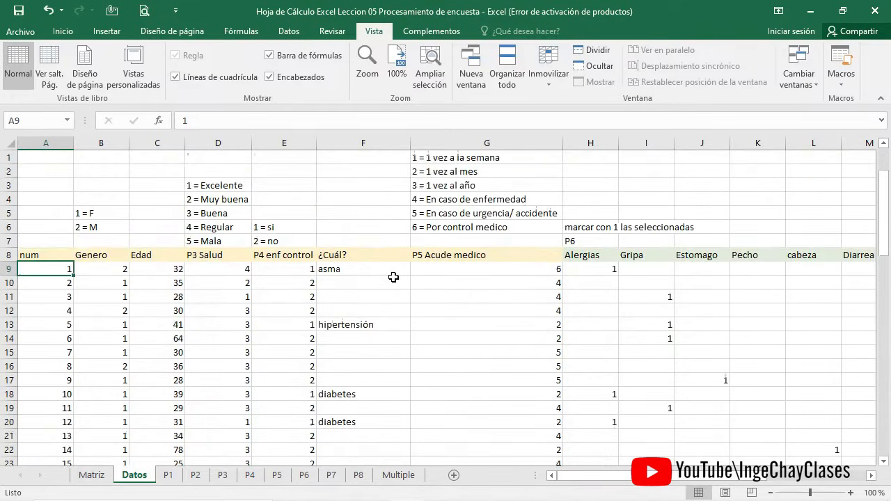
key("ctrl+Down")
scroll(231, 303, "down", 10)
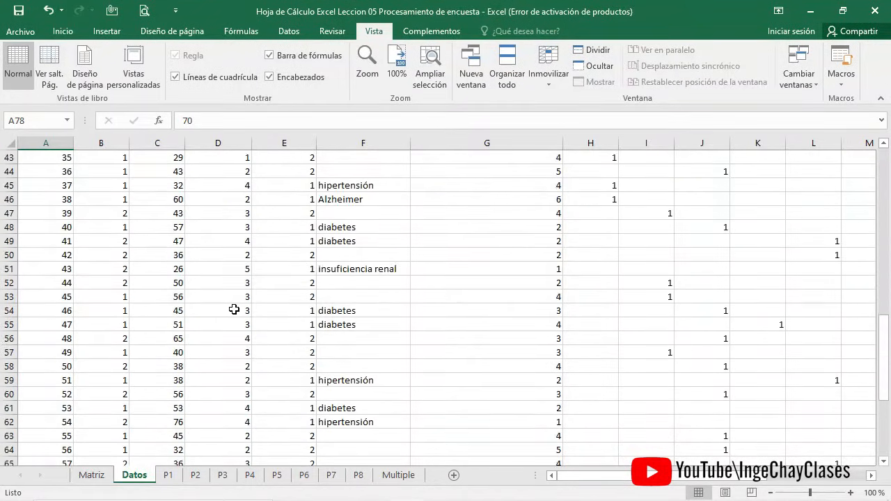
scroll(234, 308, "up", 10)
scroll(234, 308, "up", 1)
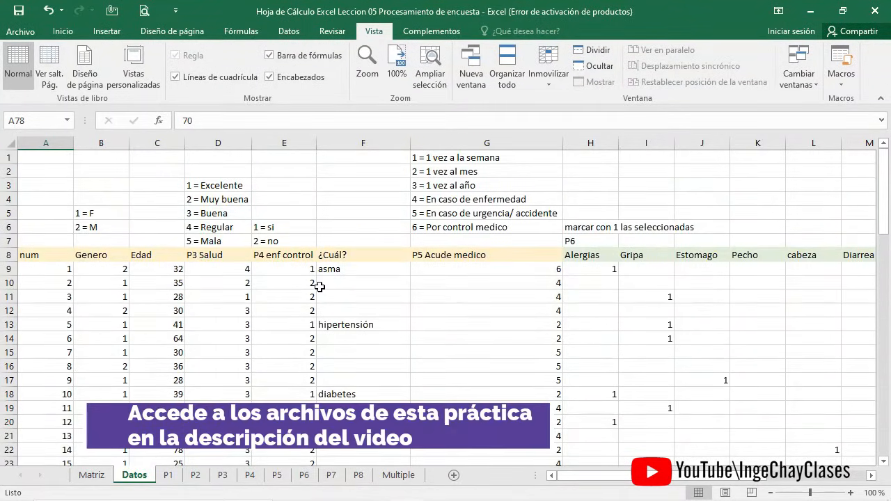
scroll(347, 337, "down", 7)
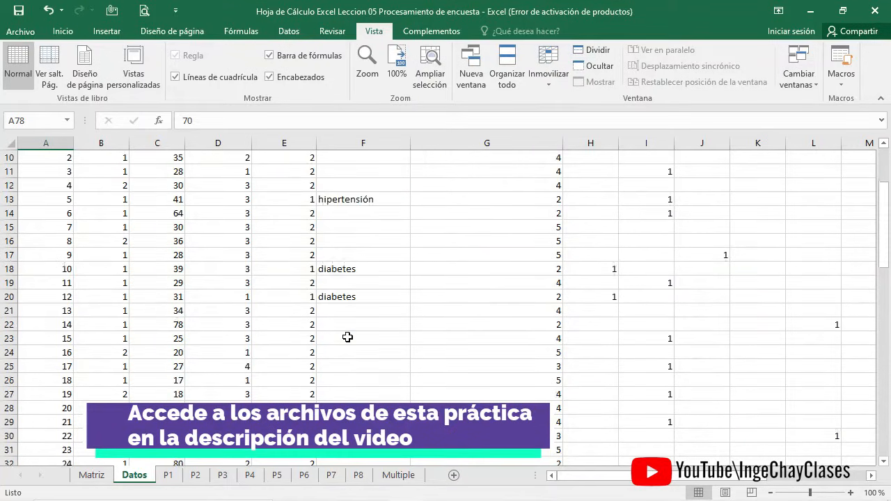
scroll(347, 338, "up", 7)
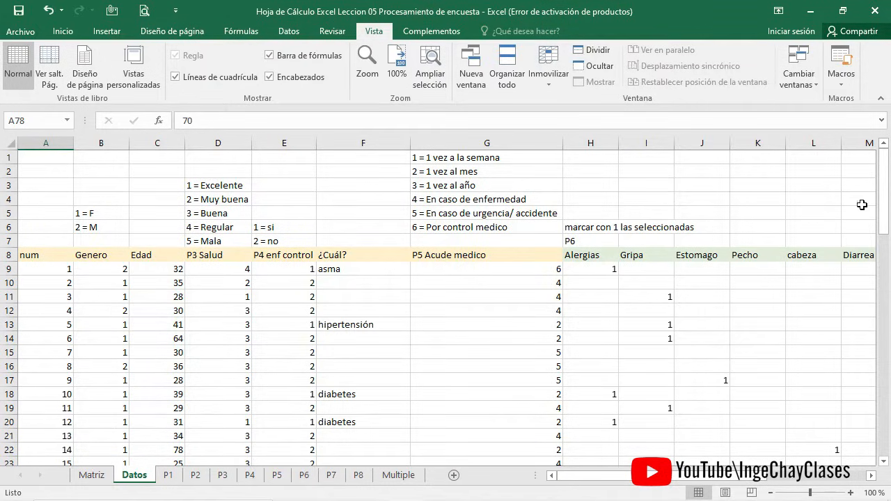
scroll(538, 316, "down", 13)
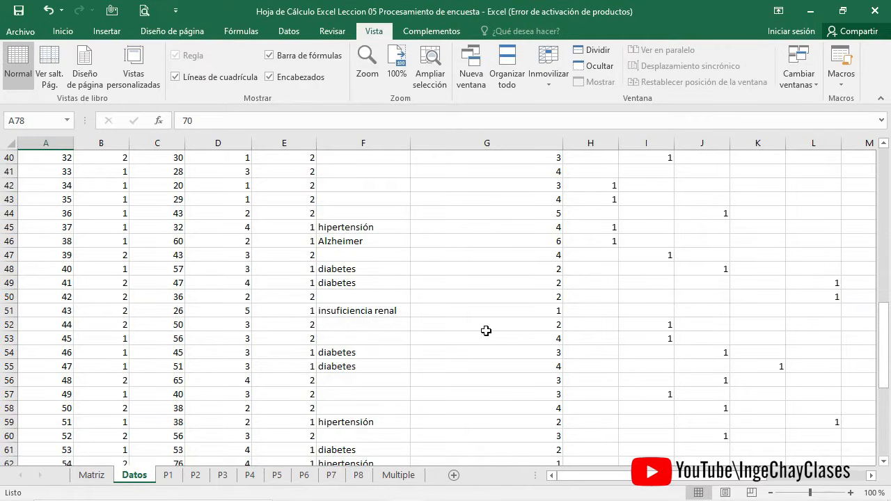
scroll(486, 330, "up", 13)
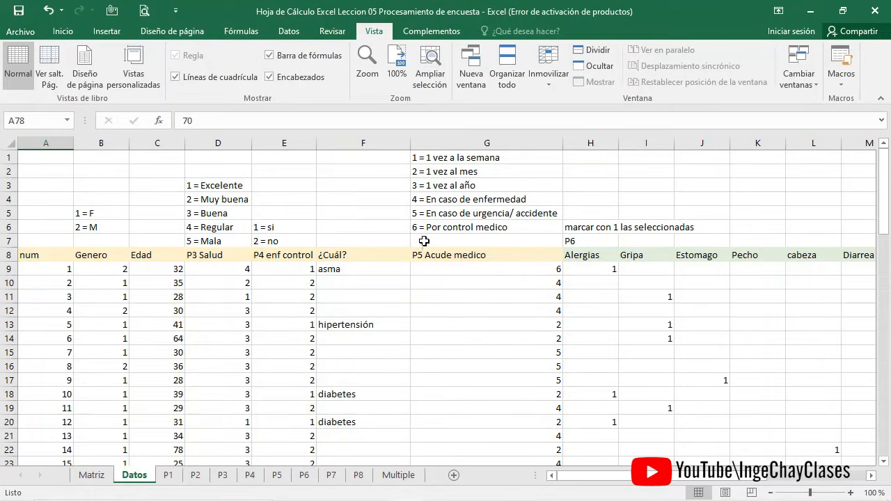
Freeze panes at row 9 on the Datos sheet so the codes and headers above stay fixed while browsing records.
left_click(45, 255)
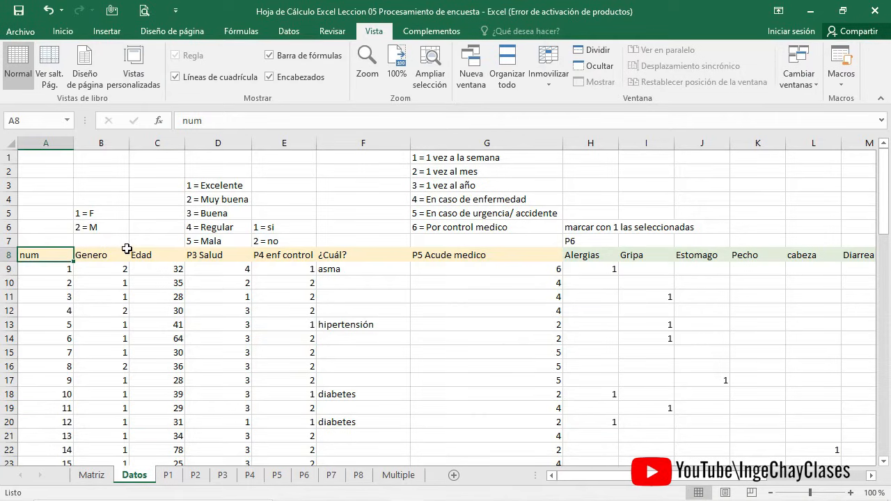
left_click(6, 268)
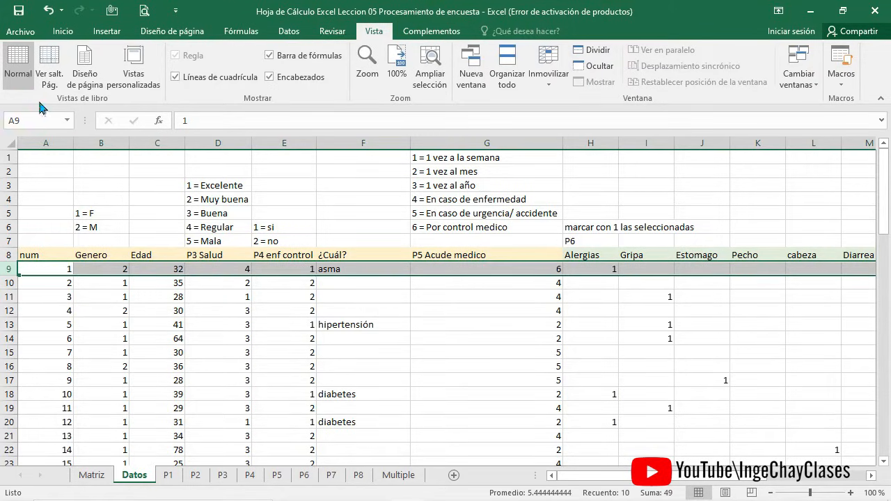
left_click(62, 31)
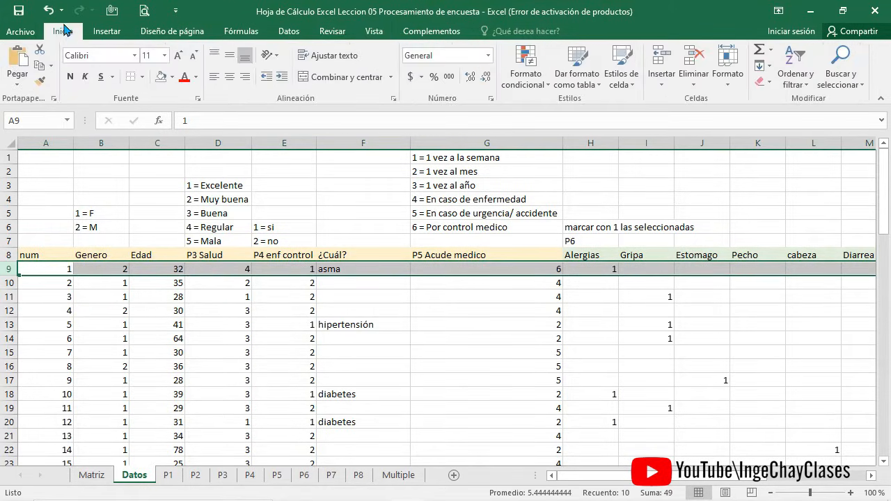
left_click(373, 33)
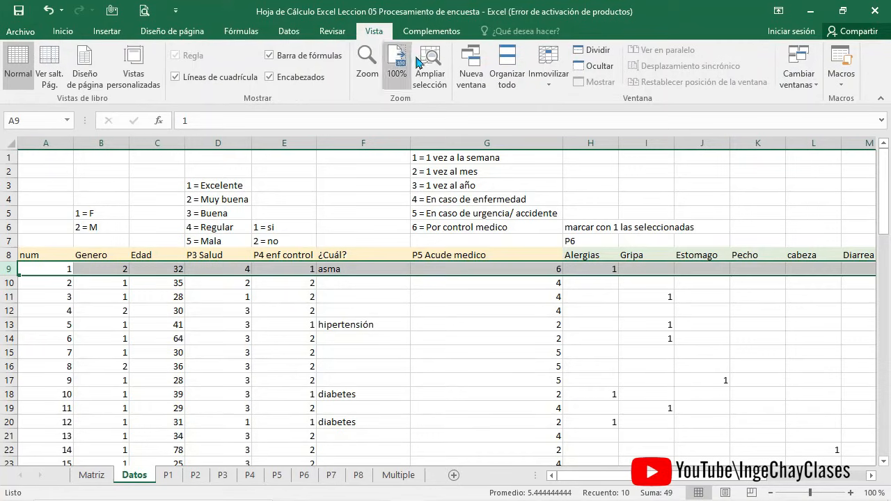
left_click(560, 82)
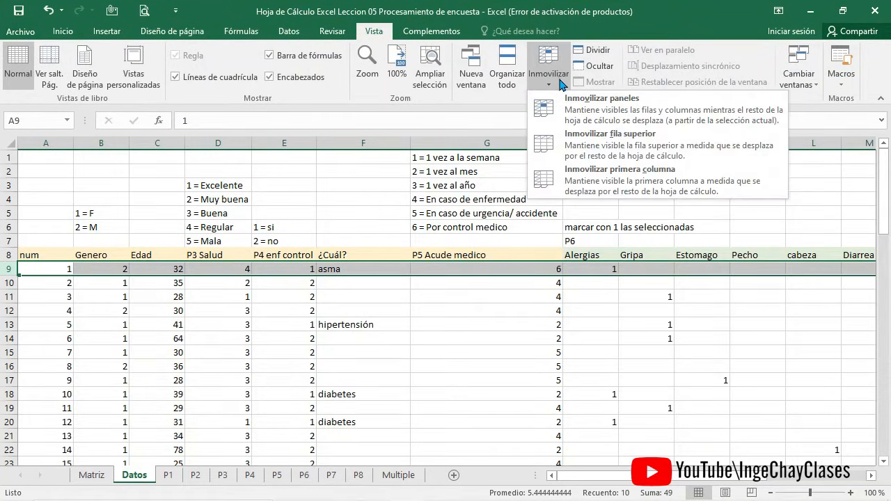
left_click(573, 113)
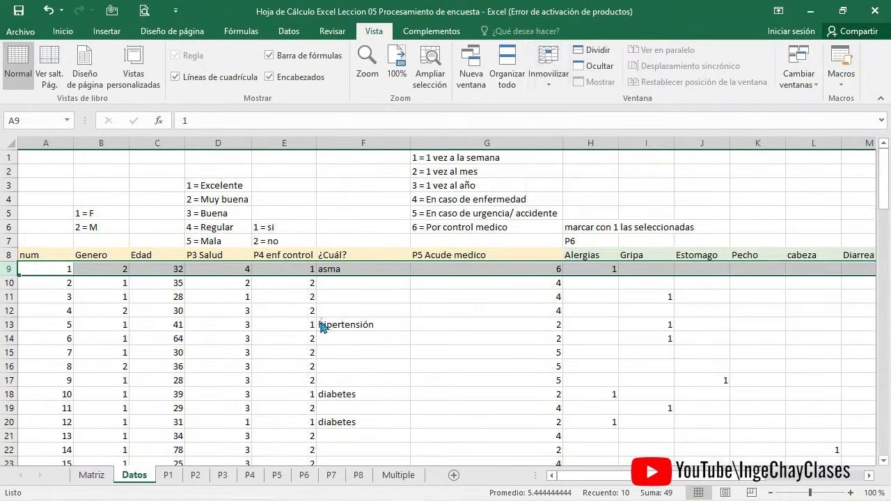
left_click(336, 311)
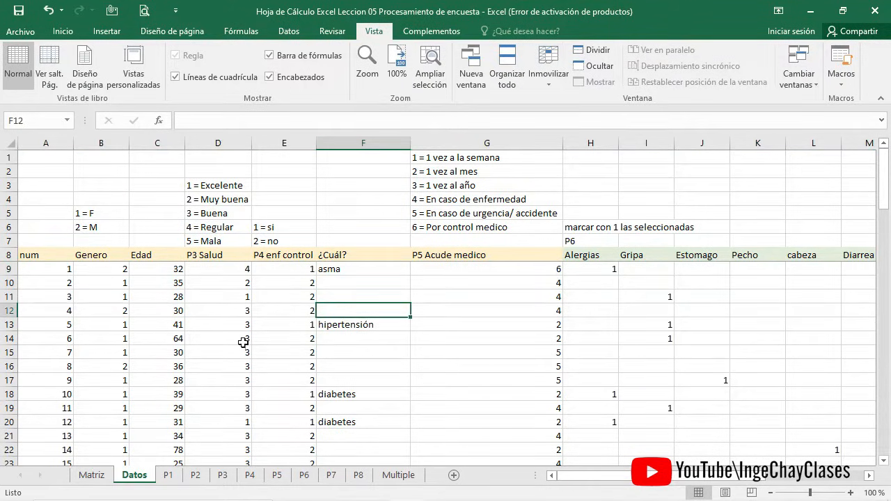
scroll(200, 339, "down", 13)
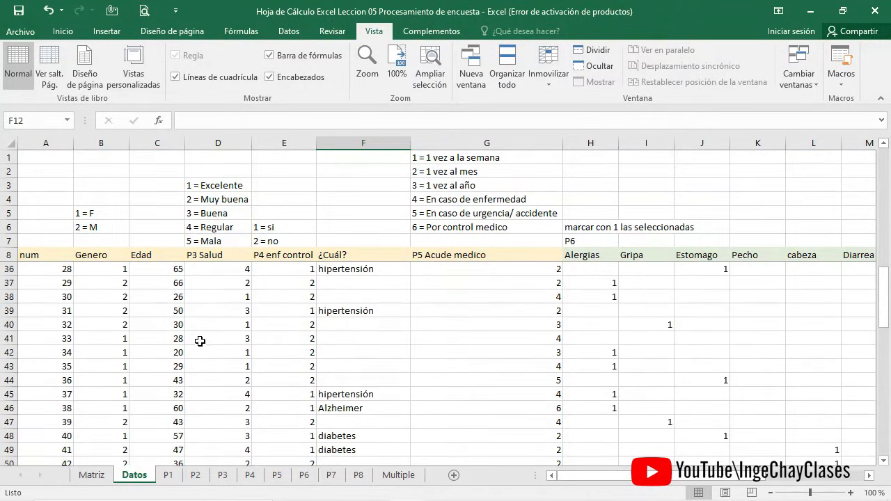
scroll(198, 340, "up", 13)
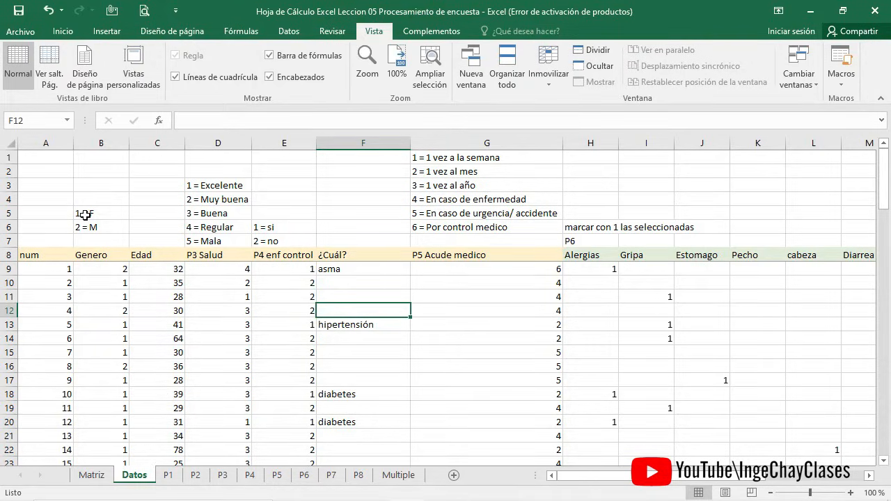
Check the Genero frequency table on the P1 sheet and examine the Datos records down to the last row and across its columns.
left_click(169, 476)
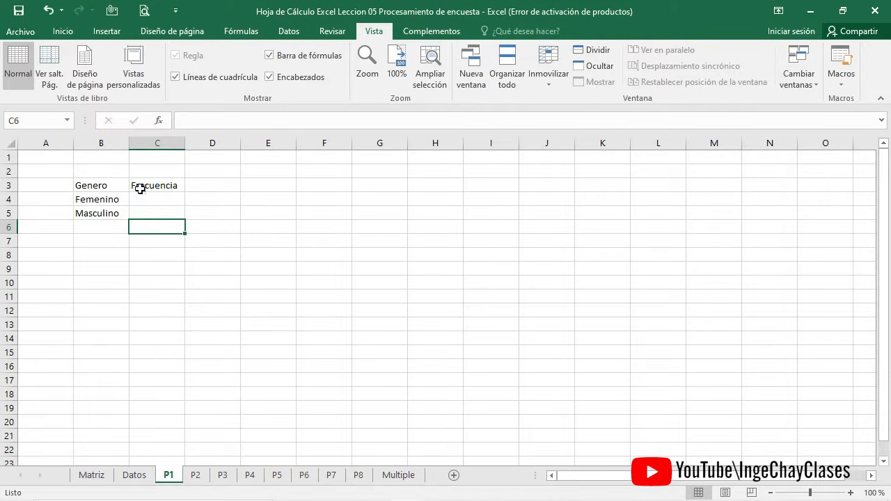
left_click(147, 478)
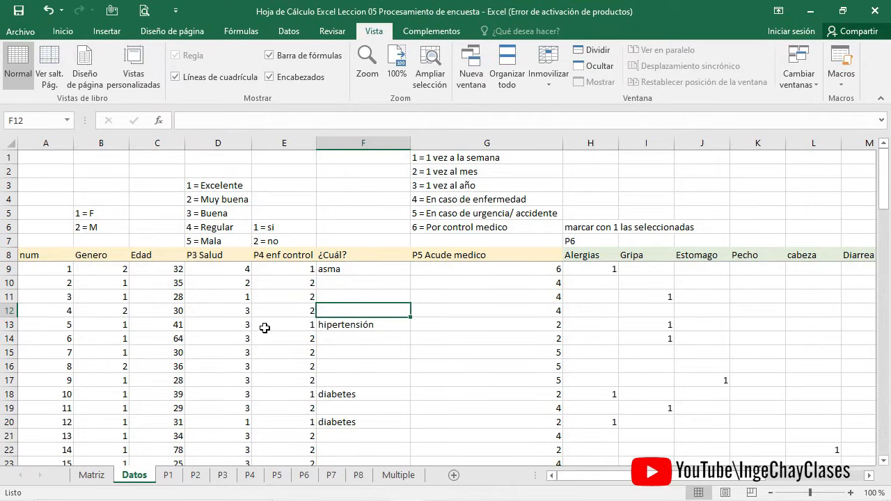
scroll(370, 358, "down", 8)
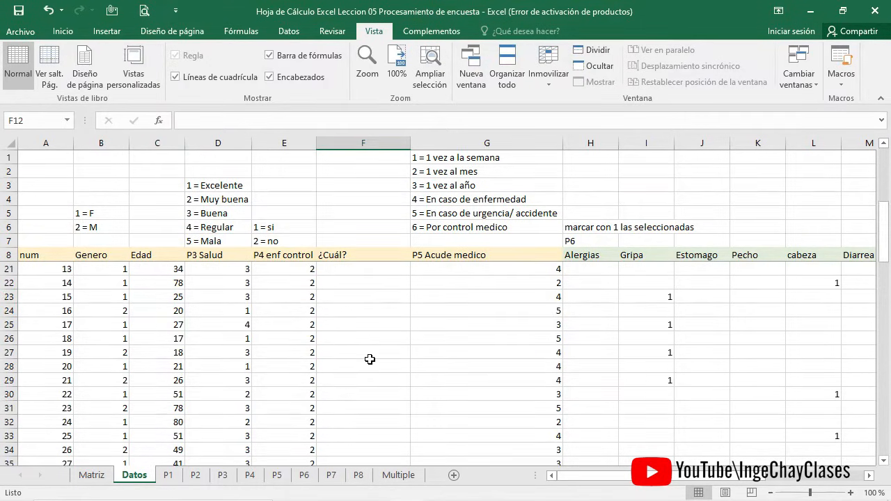
scroll(369, 357, "down", 13)
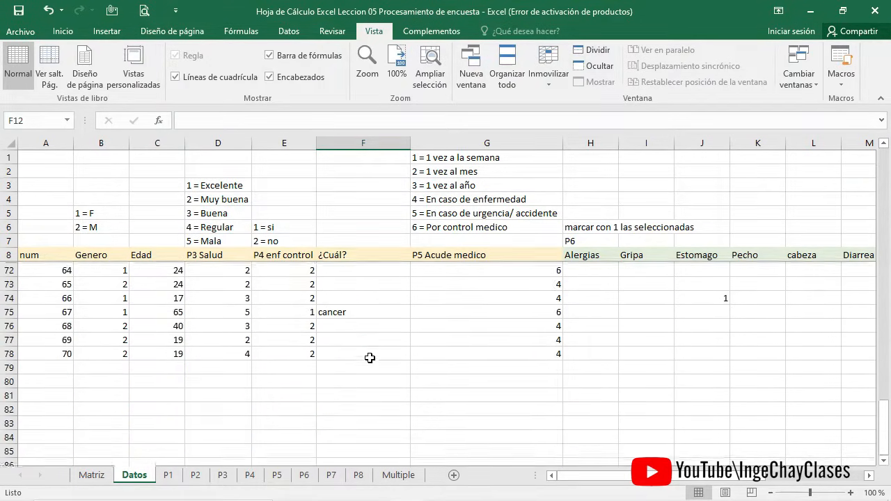
left_click(378, 348)
key("Right")
key("Right")
key("Right")
key("Right")
key("Right")
key("Right")
key("Right")
key("Right")
key("Right")
key("Right")
key("Right")
key("Right")
key("Right")
key("Right")
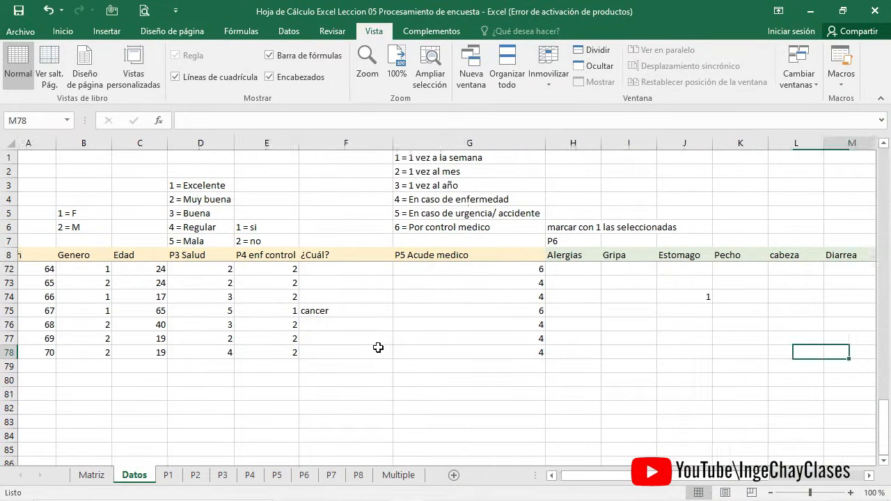
Apply filters to the survey data on the Datos sheet, from the num header in row 8 through V78.
key("Right")
key("Right")
key("Right")
key("Right")
key("Right")
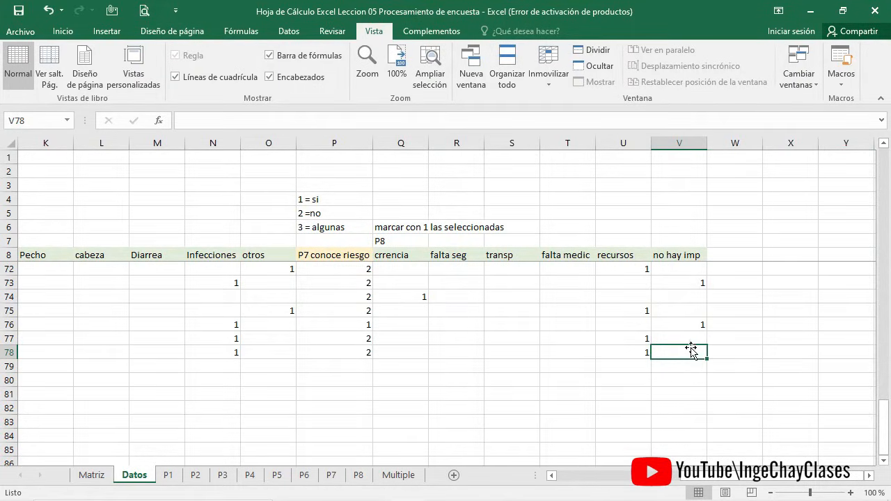
left_click_drag(672, 355, 20, 254)
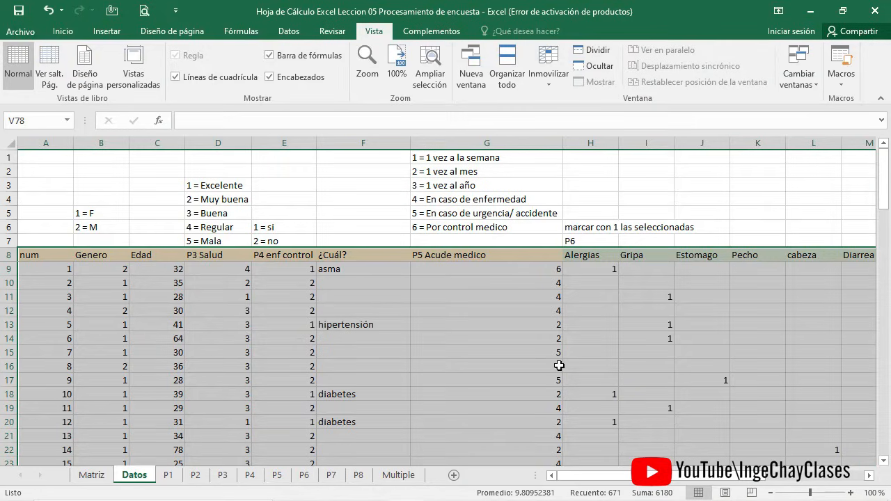
left_click(62, 31)
left_click(289, 31)
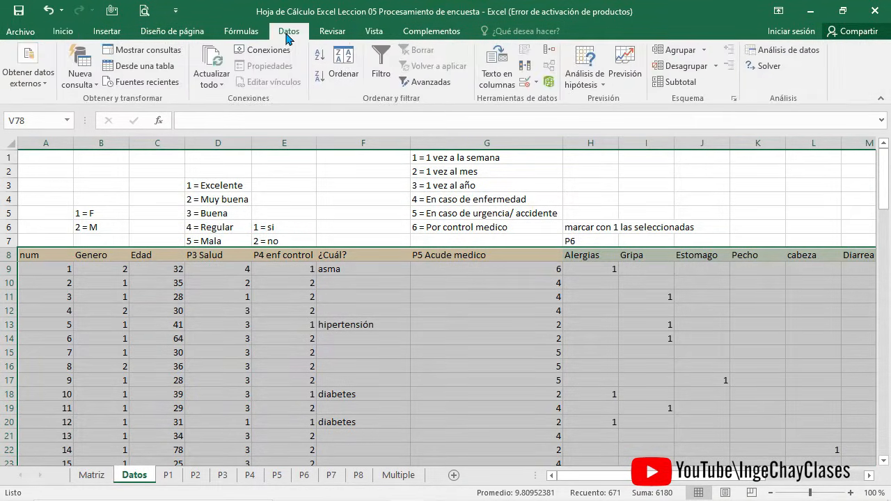
left_click(382, 61)
scroll(461, 179, "right", 3)
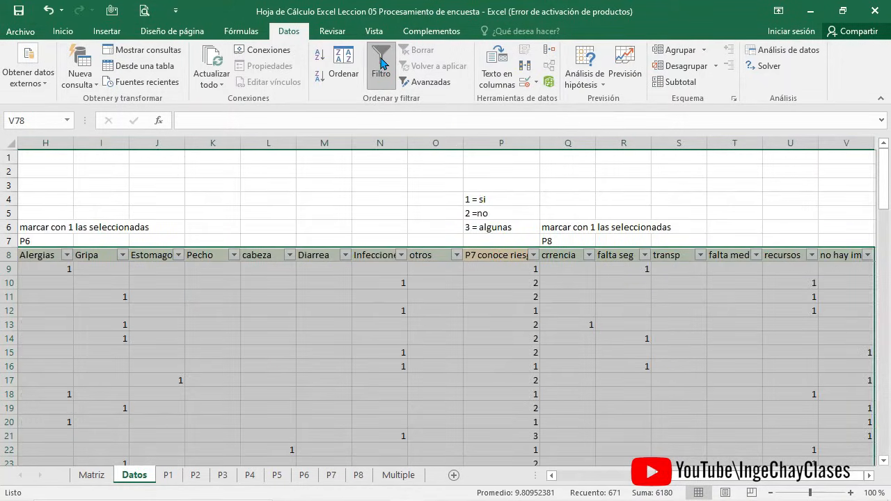
left_click(549, 319)
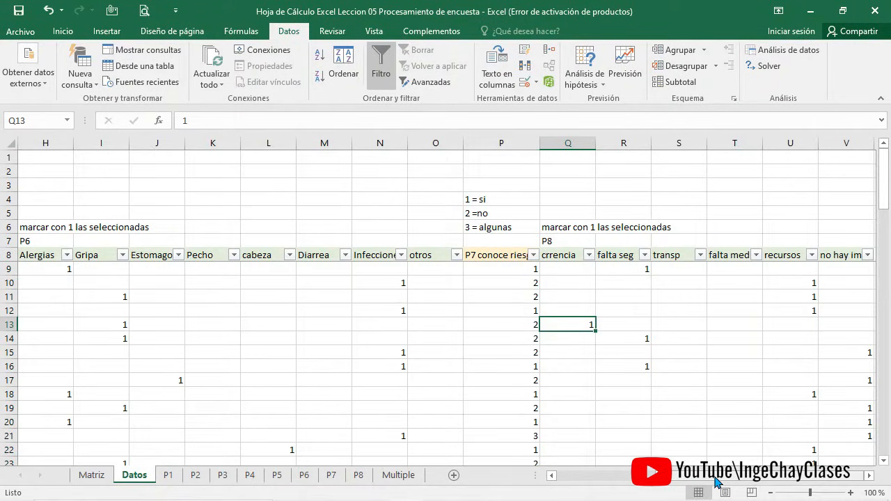
Filter the Genero column on Datos to show only the records coded 1.
left_click_drag(715, 476, 561, 447)
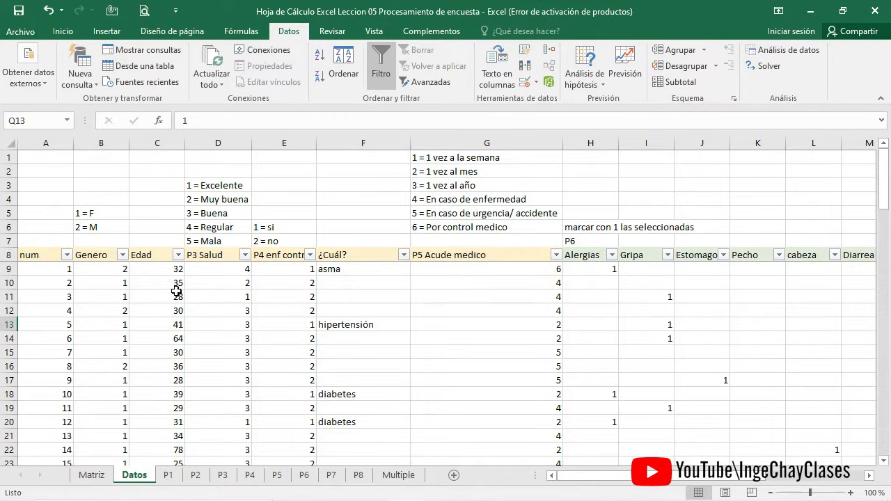
left_click(123, 256)
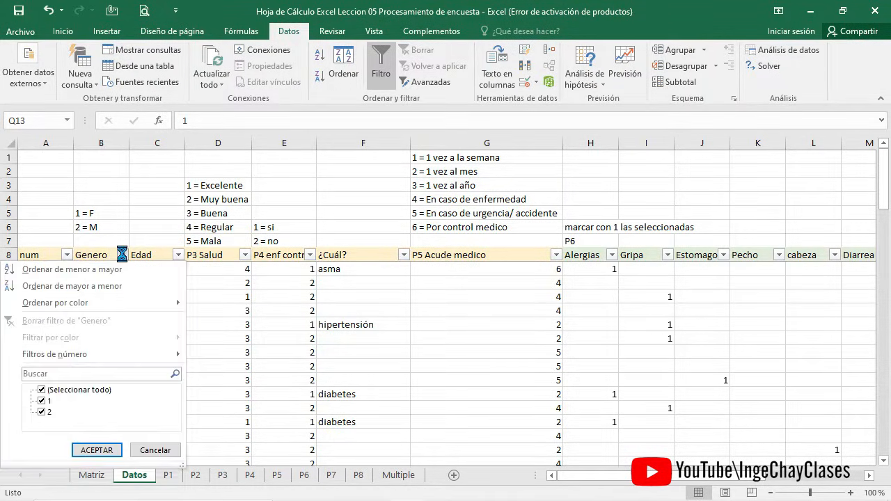
left_click(42, 389)
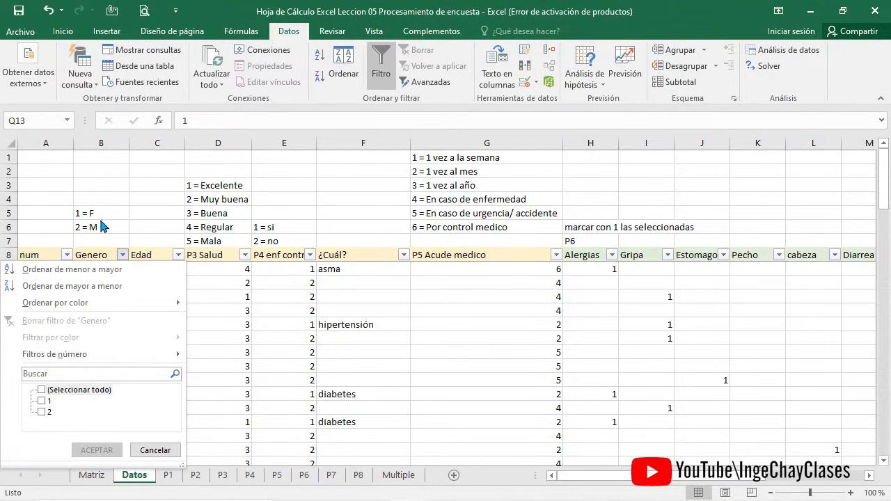
left_click(42, 402)
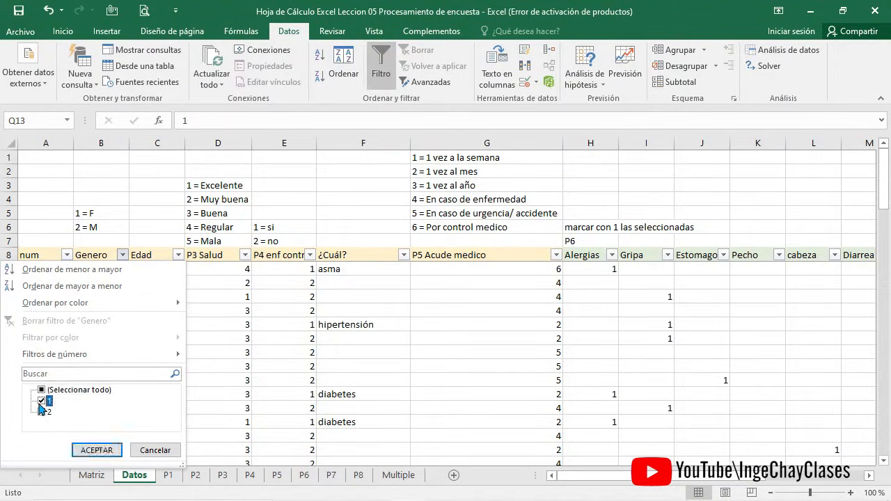
left_click(96, 451)
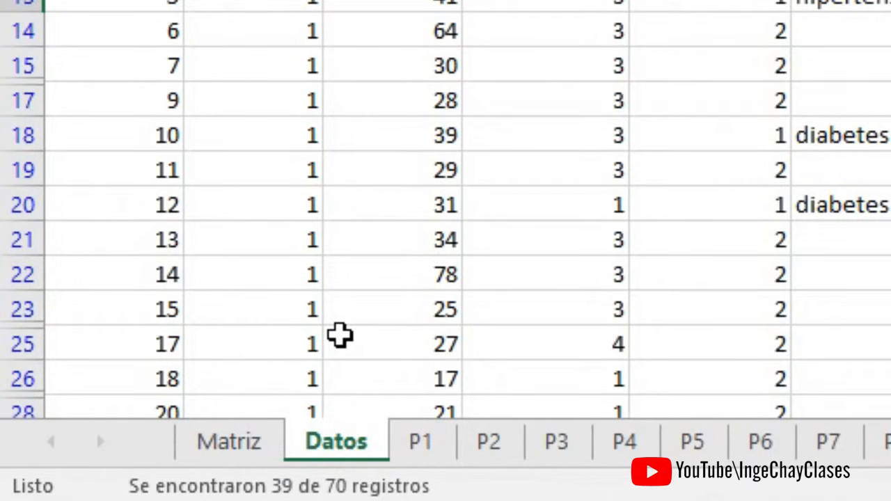
Enter 39 as the Femenino frequency in cell C4 of the P1 sheet.
left_click(436, 442)
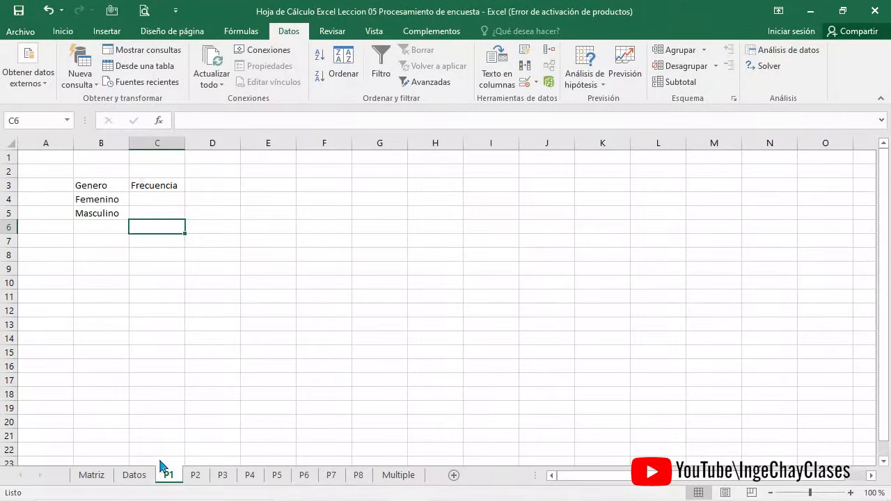
left_click(165, 199)
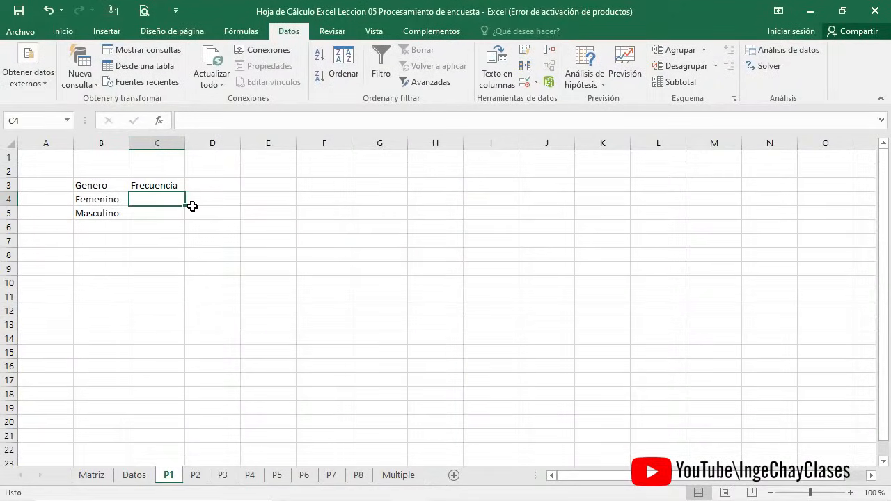
type("39")
key("Return")
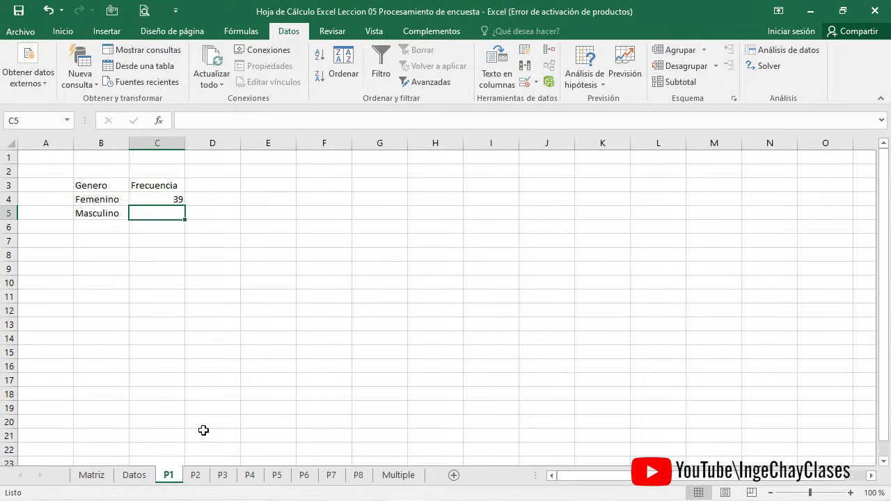
Change the Genero filter on the Datos sheet to show only the records coded 2.
left_click(136, 476)
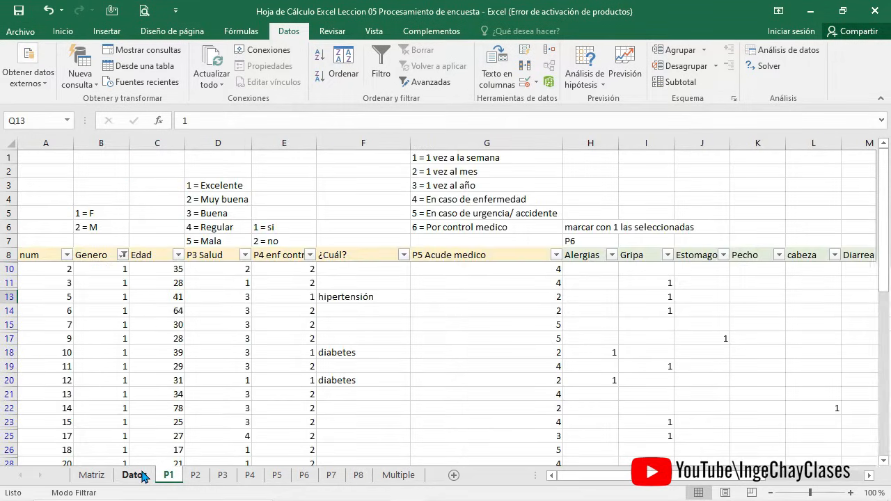
left_click(122, 255)
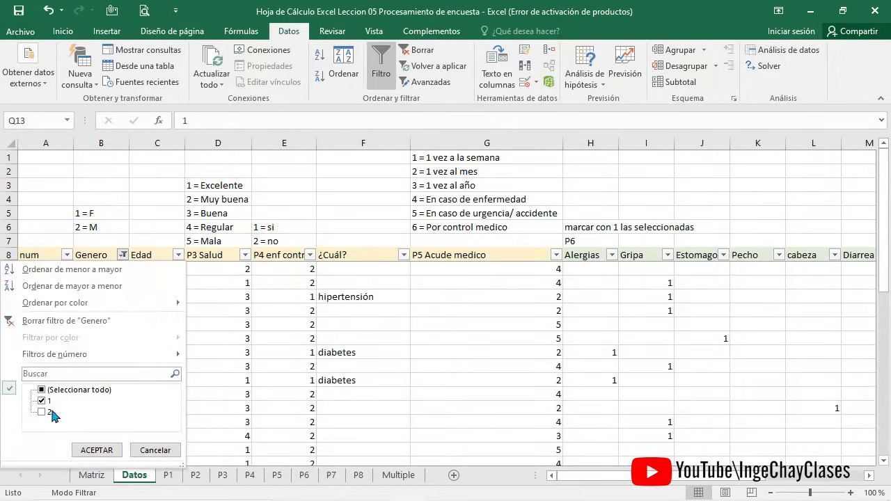
left_click(41, 401)
left_click(41, 411)
left_click(95, 451)
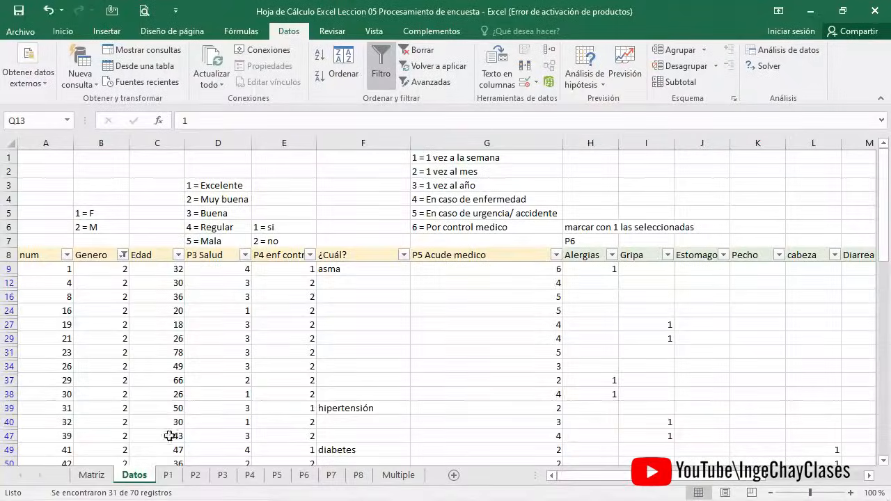
Enter 31 as the Masculino frequency in cell C5 of the P1 sheet.
left_click(172, 476)
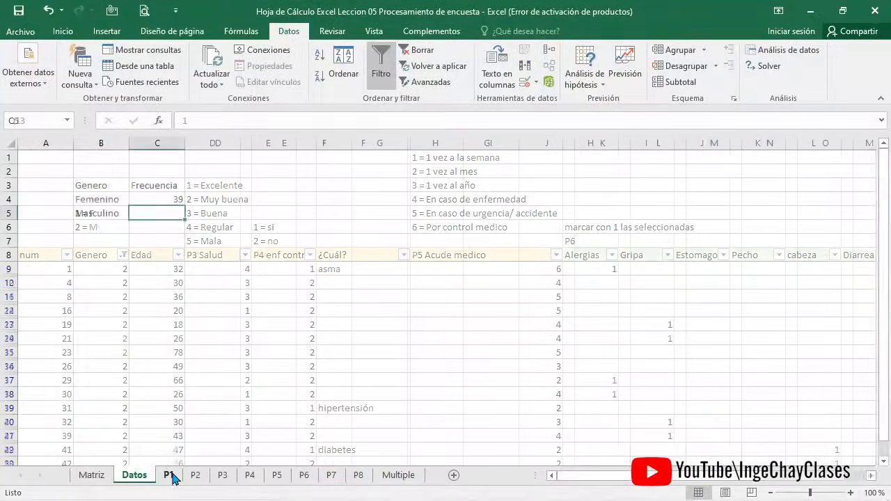
type("31")
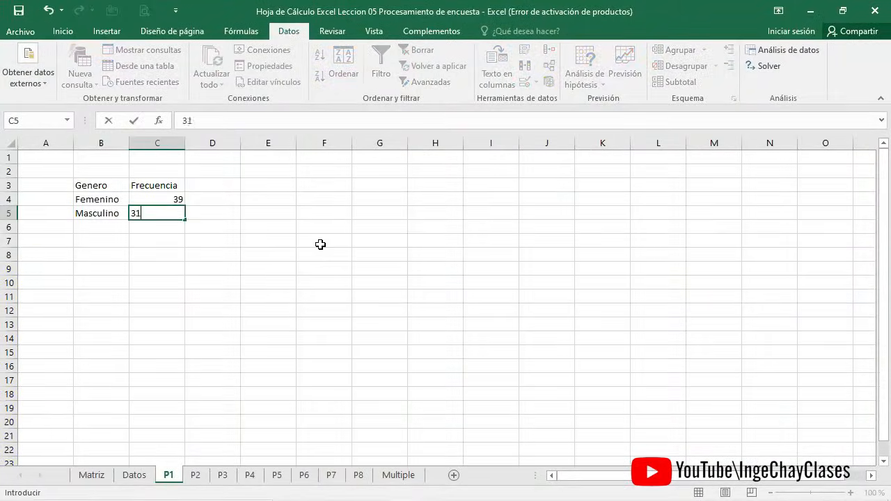
key("Return")
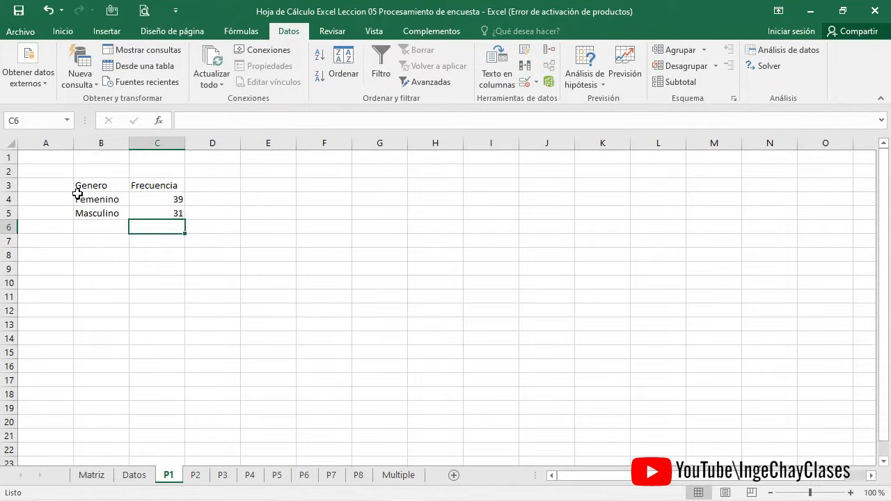
Insert a pie chart from the gender frequency table B3:C5, title it Genero and place it beside the table.
left_click_drag(78, 195, 157, 229)
left_click_drag(82, 183, 153, 216)
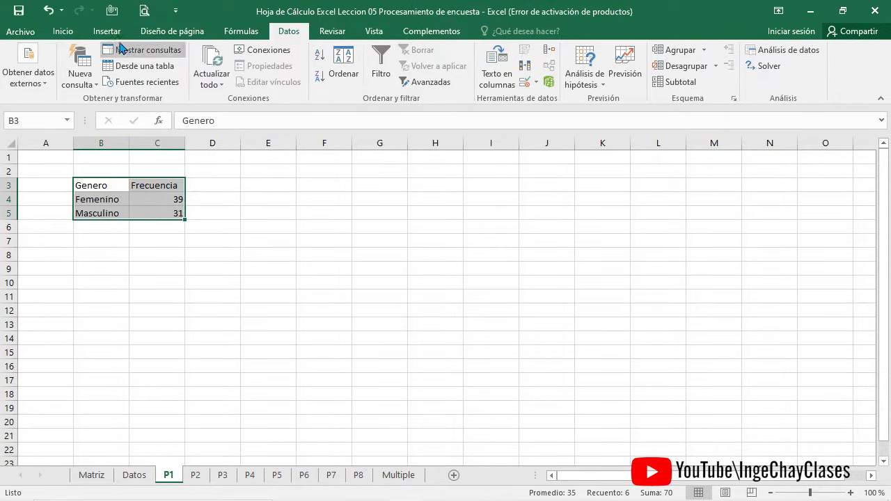
left_click(113, 34)
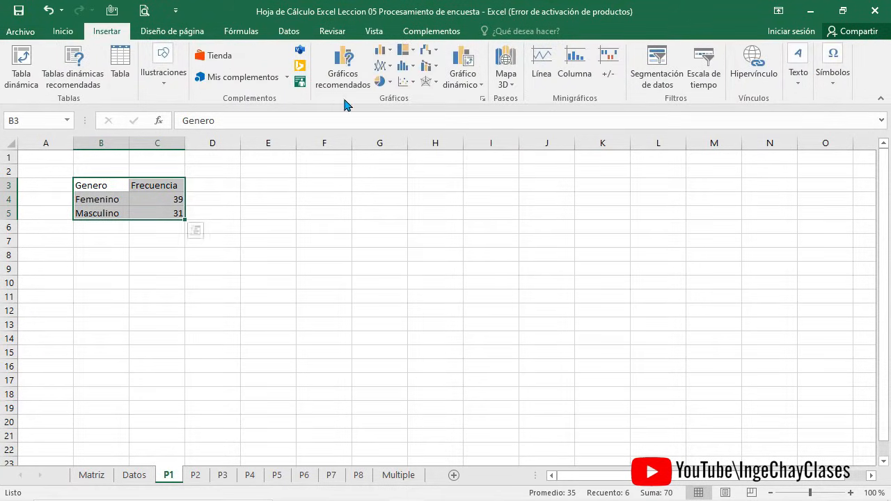
left_click(382, 84)
left_click(396, 128)
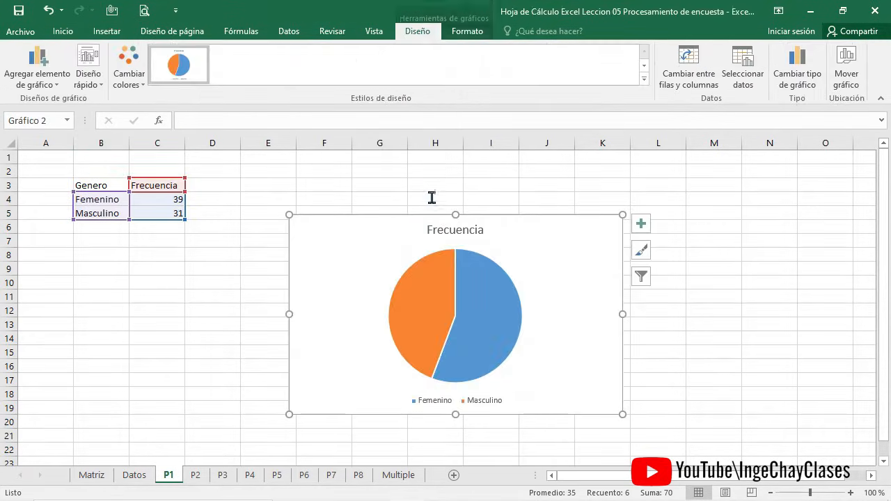
left_click_drag(567, 216, 530, 166)
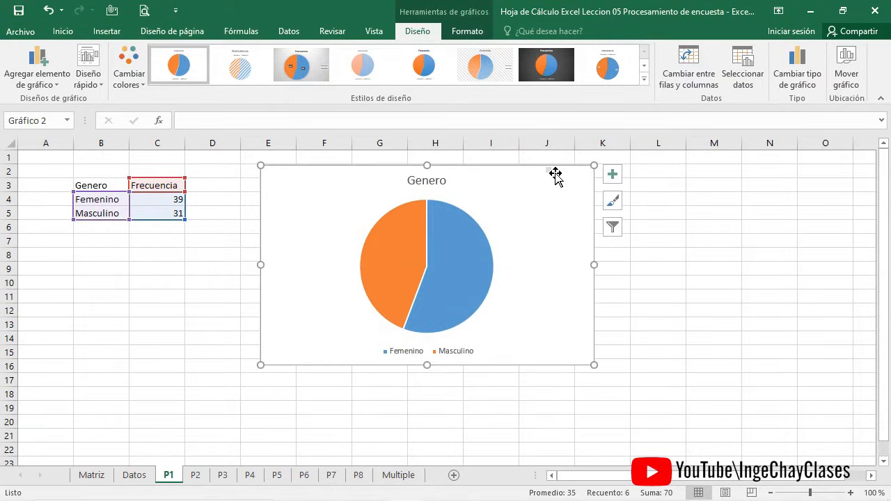
Add data labels to the Genero pie chart that show the percentage instead of the value.
left_click(611, 177)
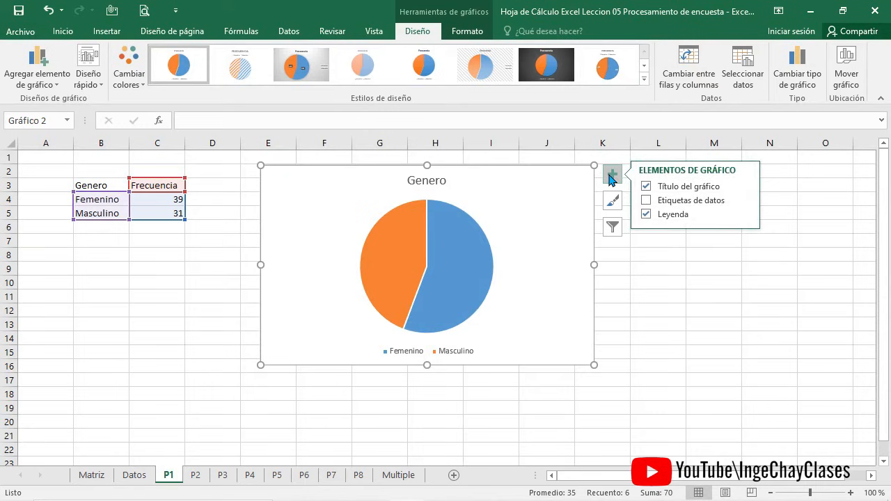
left_click(744, 202)
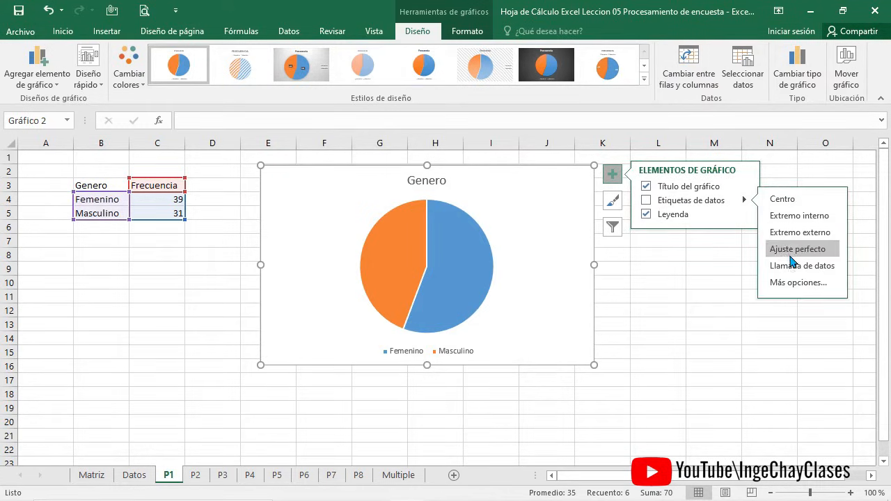
left_click(794, 283)
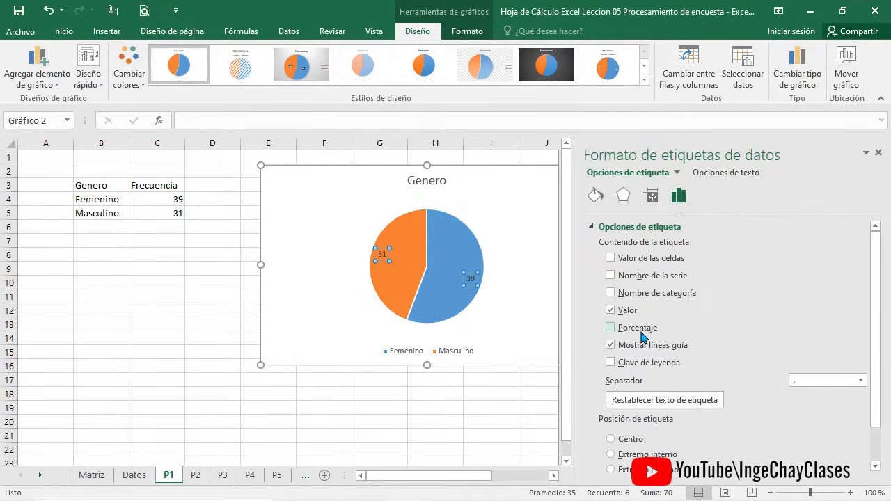
left_click(637, 328)
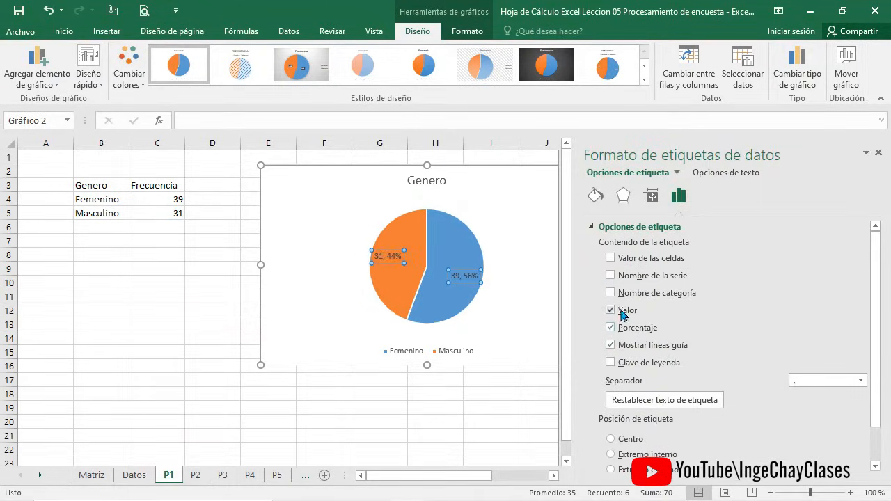
left_click(627, 313)
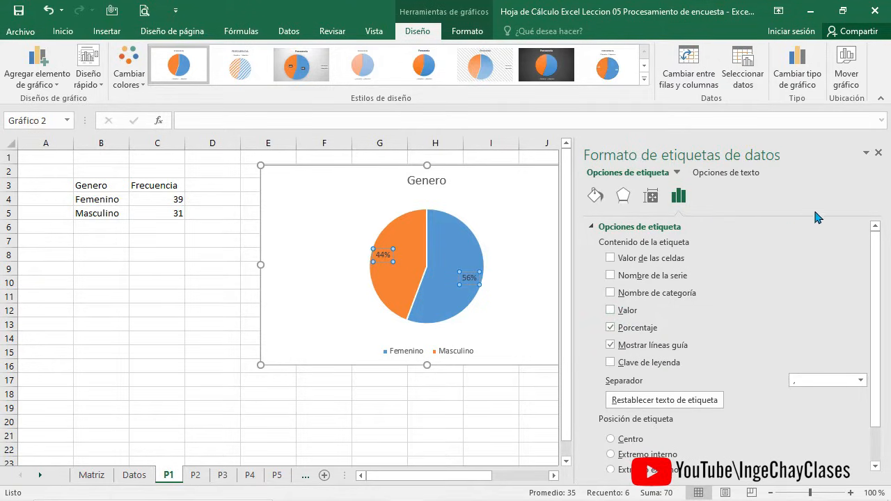
left_click(879, 153)
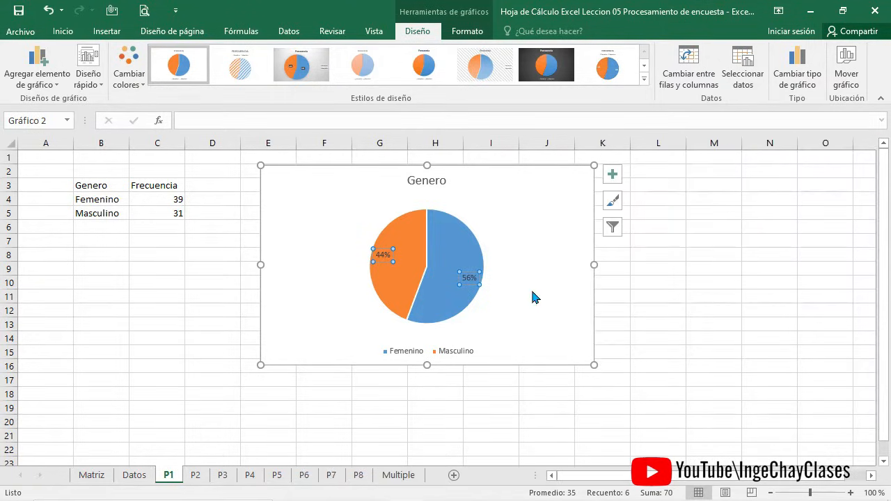
Show the value alongside the percentage in the pie labels and move the chart farther from the frequency table.
left_click(530, 266)
left_click_drag(502, 177, 552, 182)
left_click(689, 352)
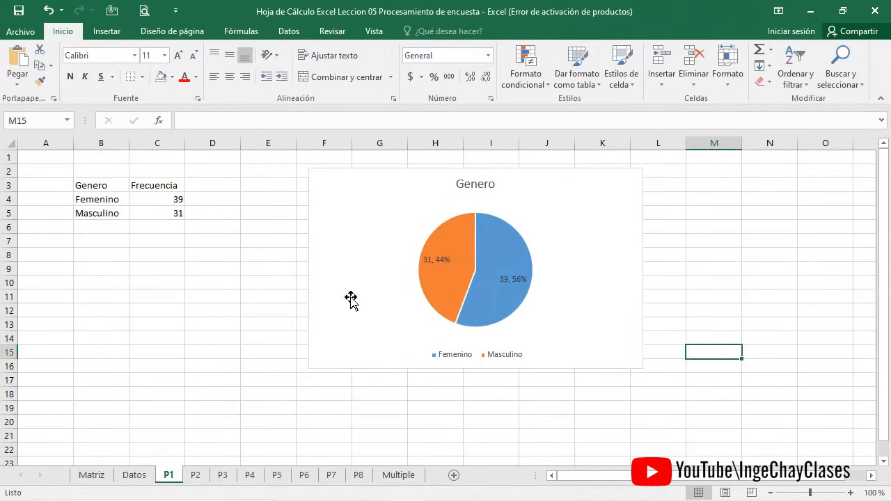
left_click(591, 310)
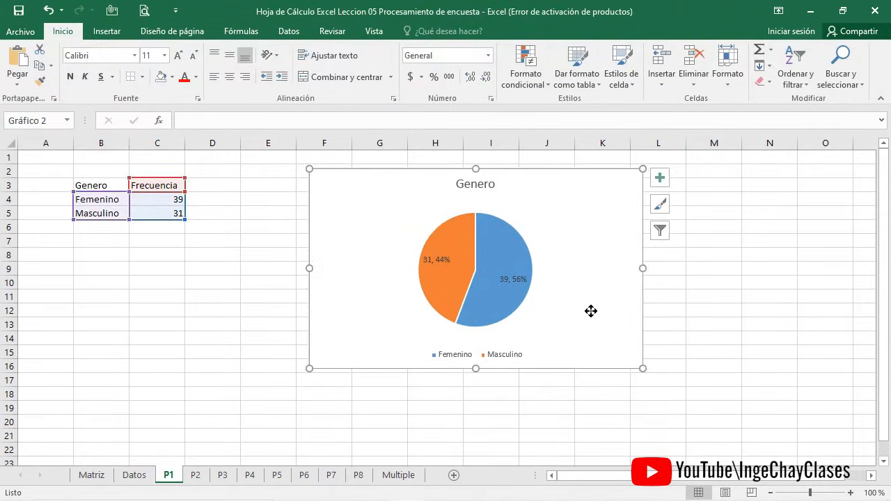
left_click(211, 263)
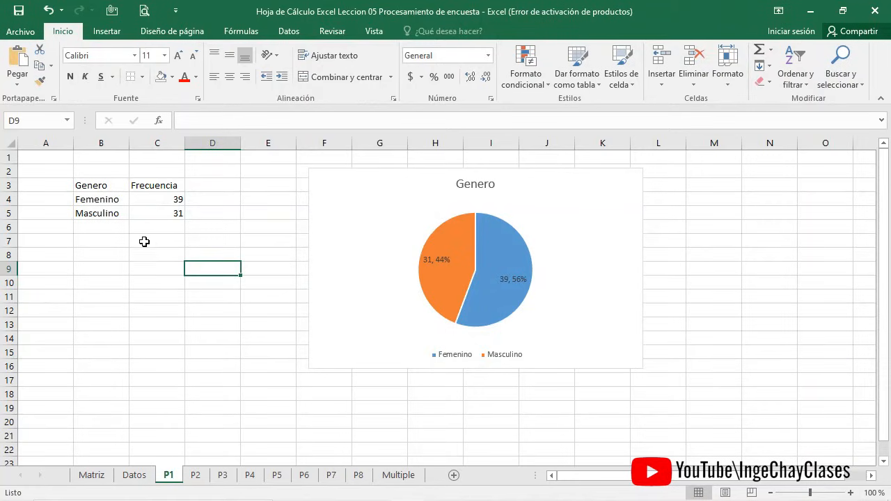
Total the Genero frequencies in cell C6 with =SUMA(C4:C5).
left_click(146, 227)
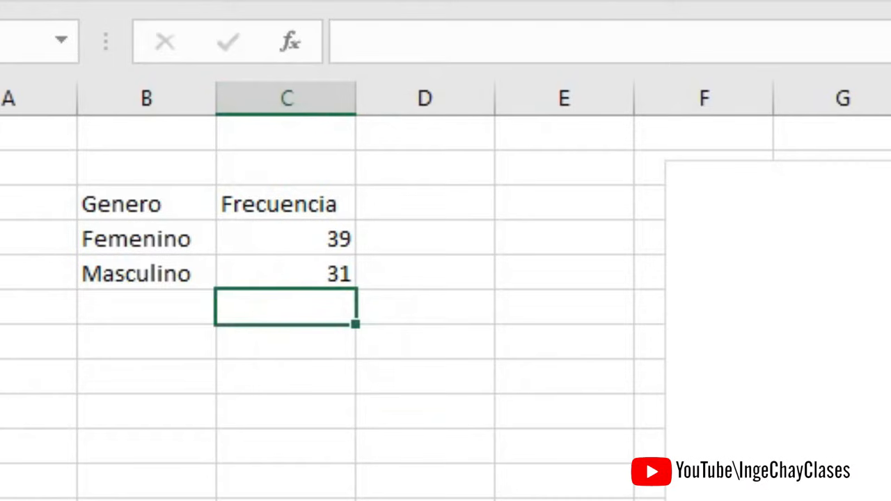
left_click(759, 50)
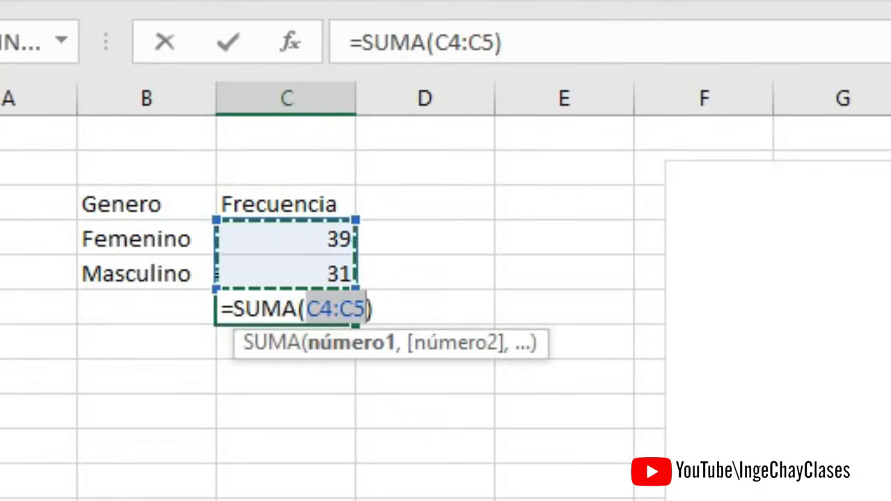
key("Return")
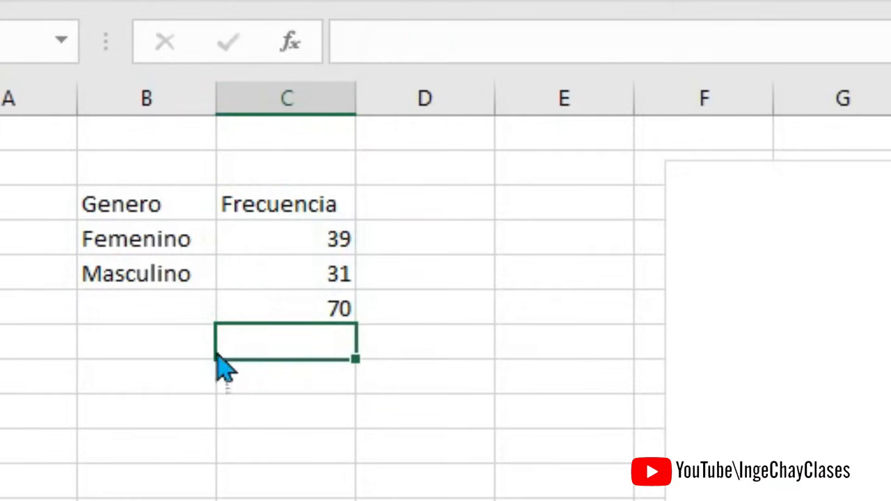
Calculate the Femenino share of the total in cell D4 with the formula =C4/C6.
left_click(256, 307)
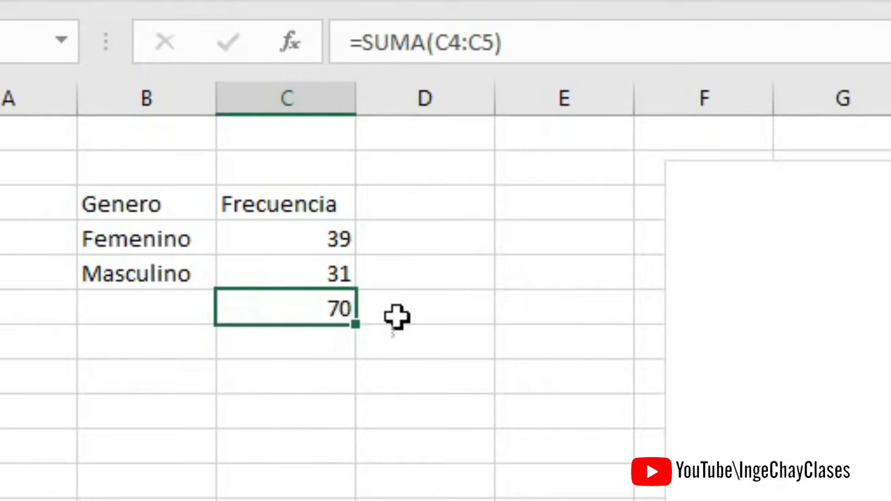
left_click(419, 248)
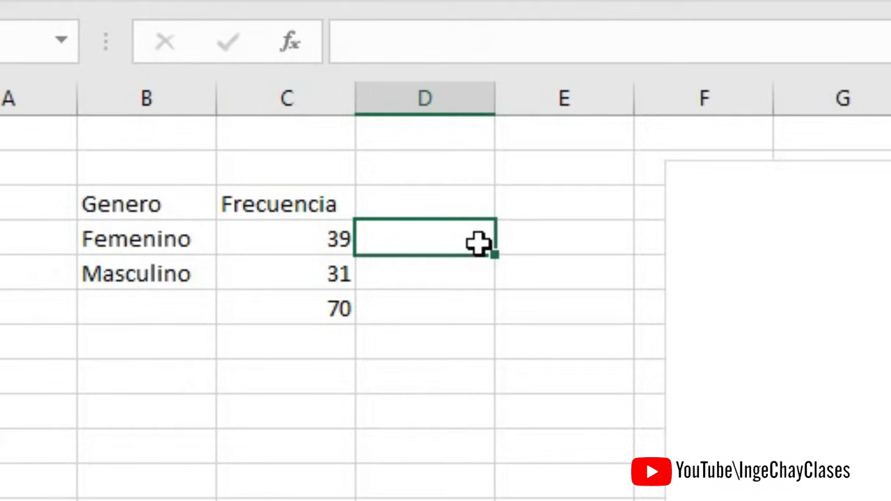
type("=")
left_click(297, 244)
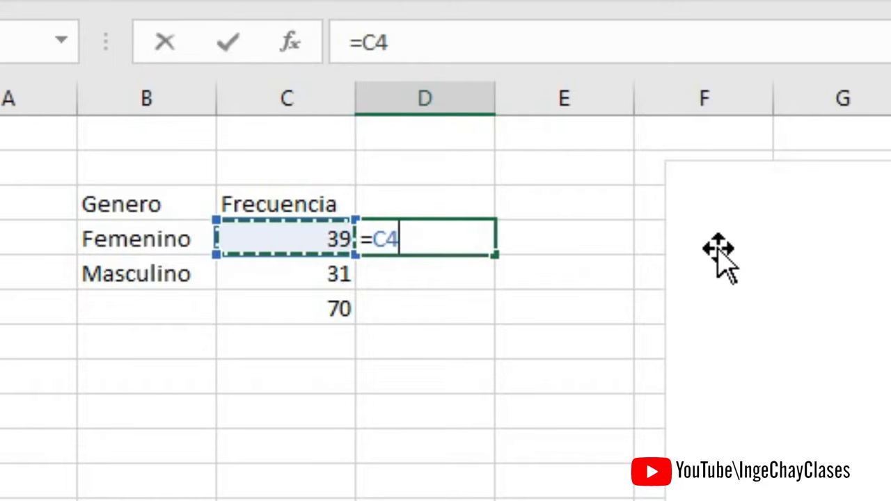
type("/")
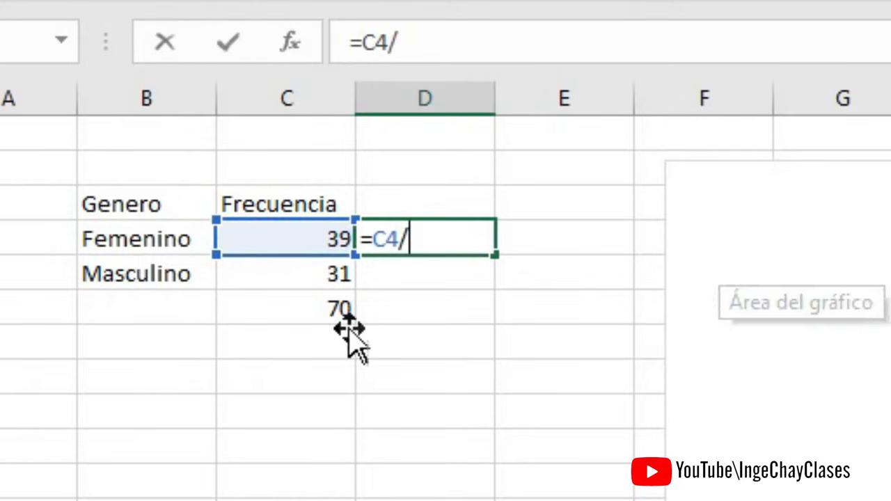
left_click(302, 308)
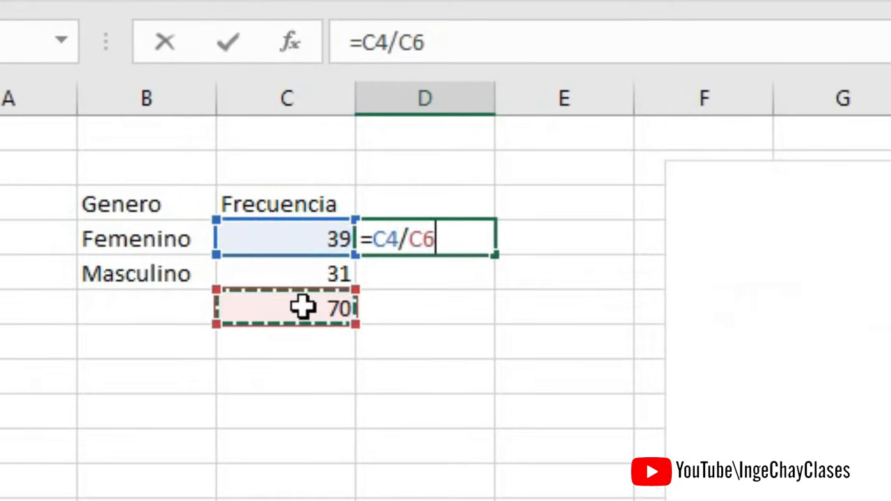
left_click(425, 236)
key("Return")
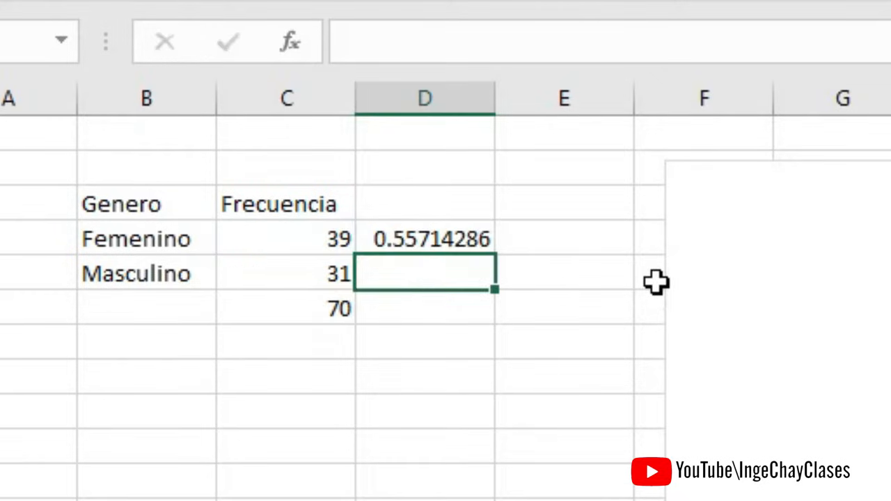
Calculate the Masculino share of the total in cell D5 with the formula =C5/C6.
type("=")
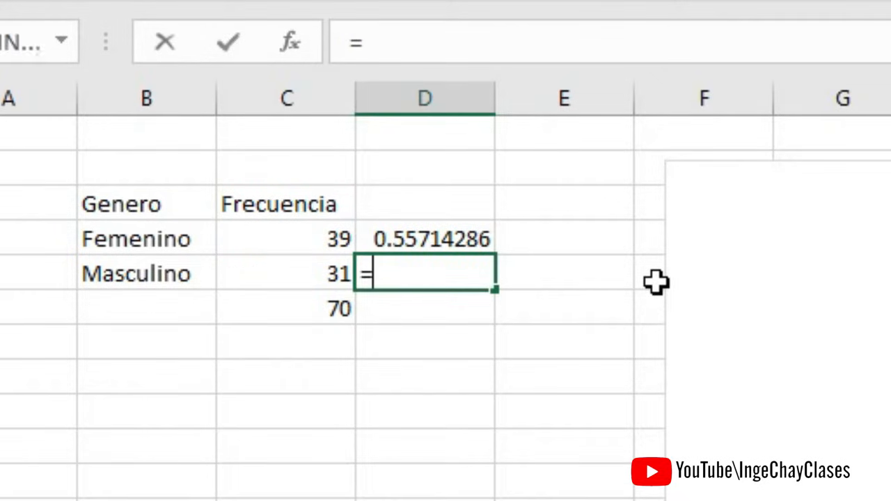
left_click(273, 276)
type("/")
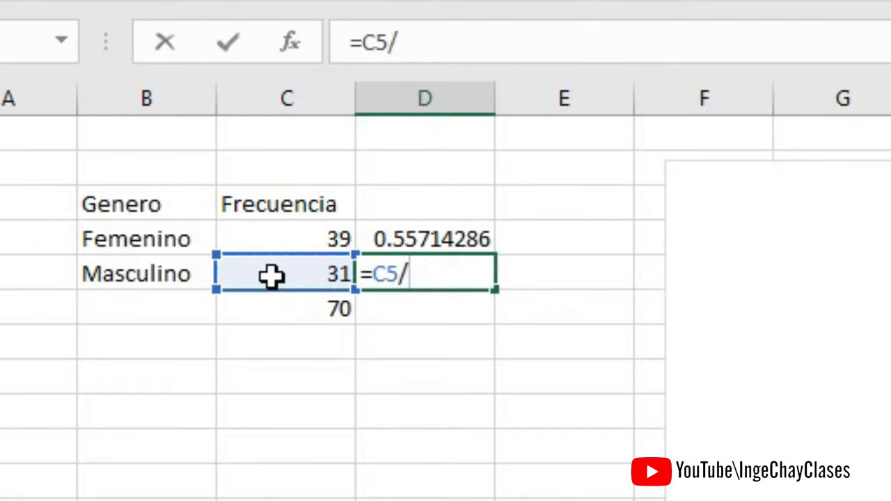
left_click(245, 315)
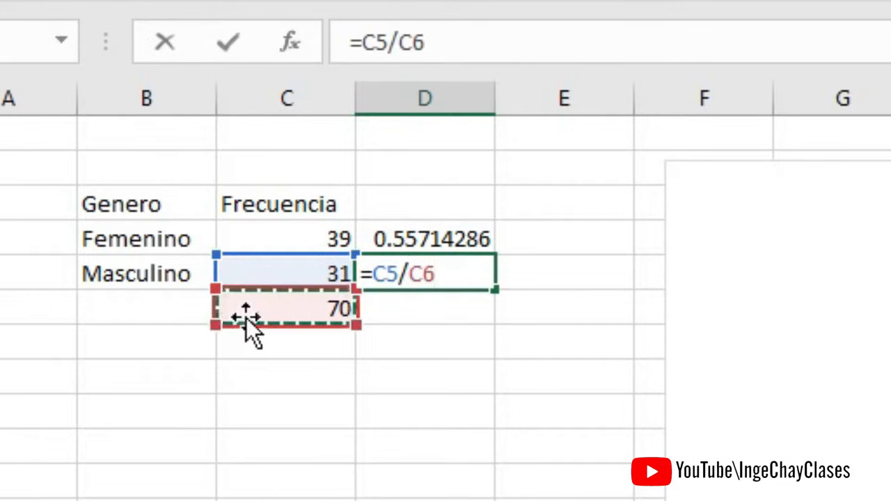
key("Return")
Format the two gender shares in D4:D5 with the Porcentaje number format.
left_click_drag(384, 242, 408, 272)
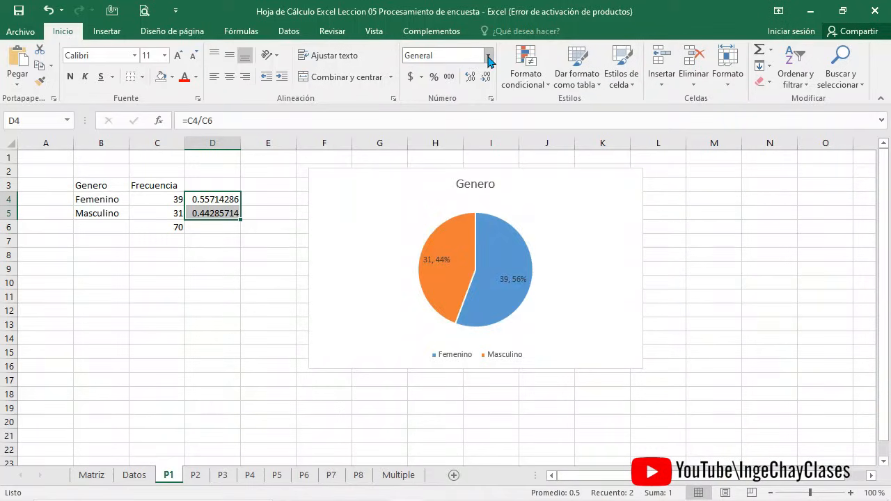
left_click(488, 56)
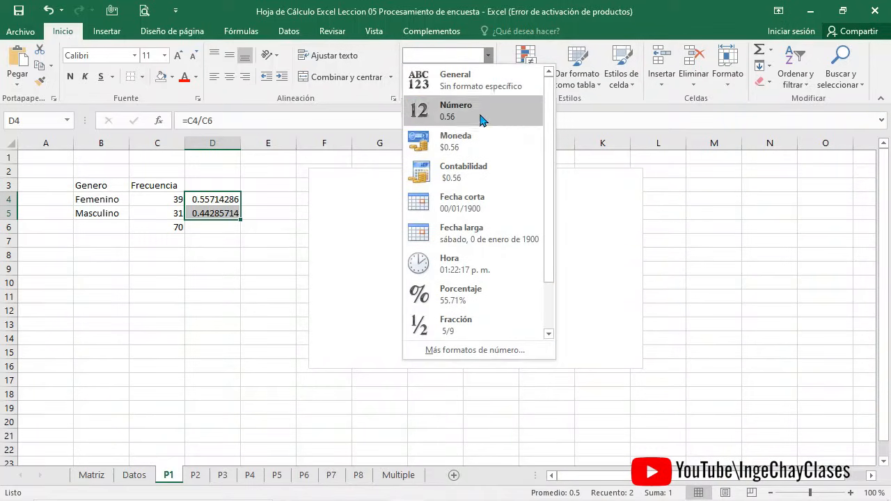
left_click(492, 294)
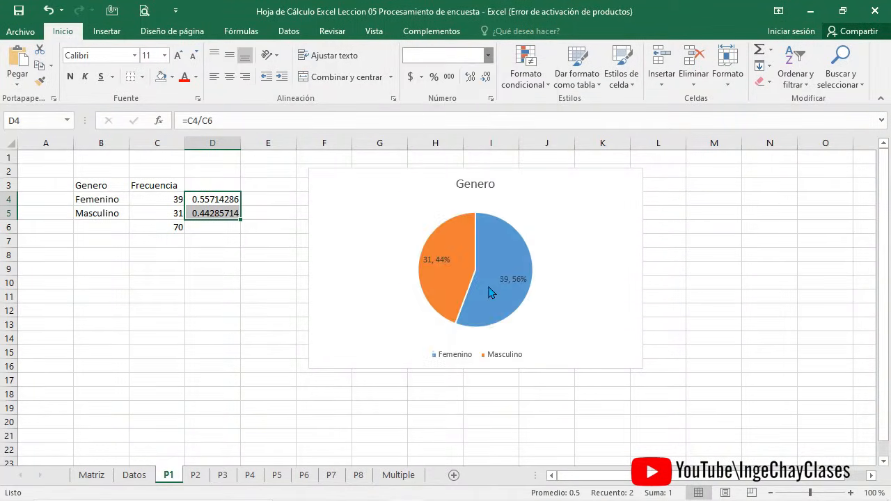
left_click(223, 244)
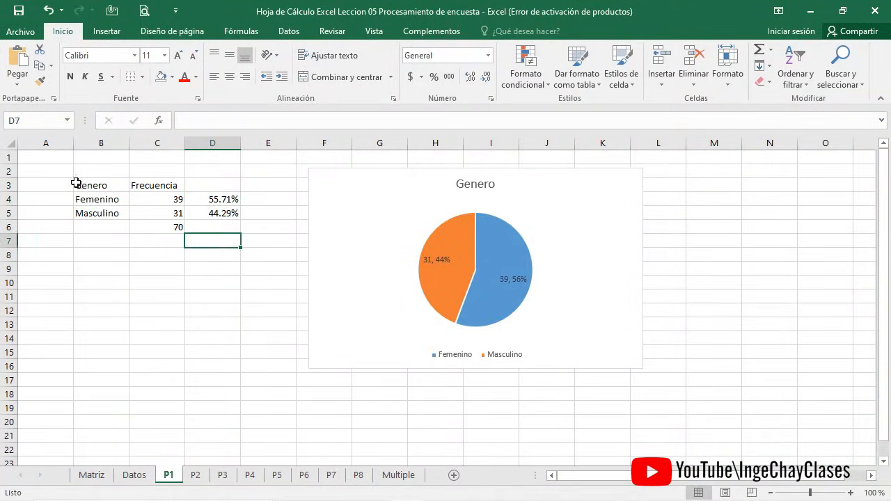
left_click_drag(78, 183, 202, 212)
left_click(212, 288)
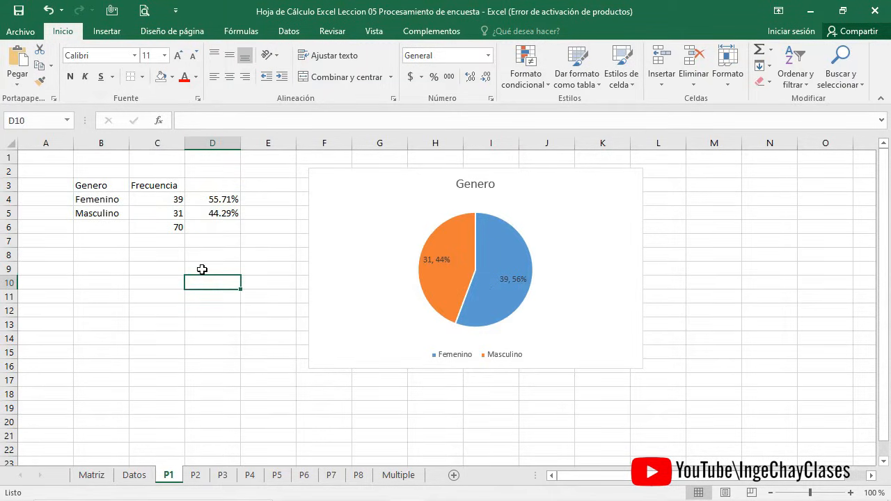
left_click(232, 199)
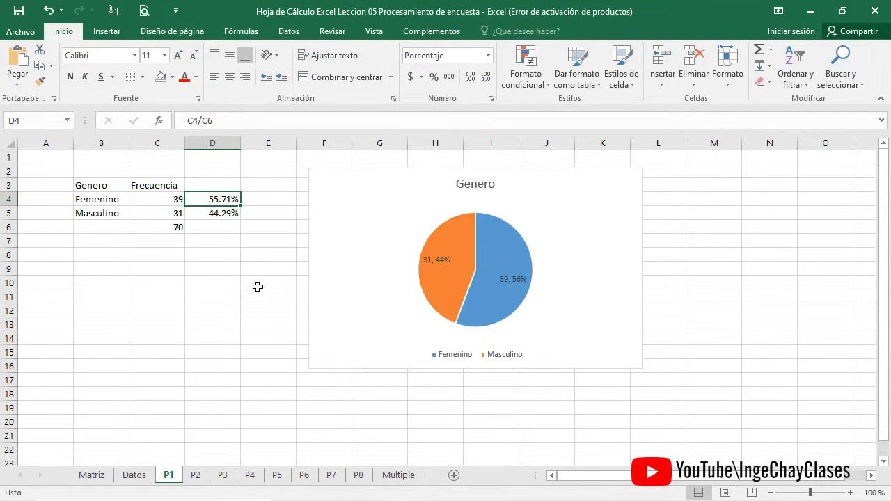
left_click(225, 216)
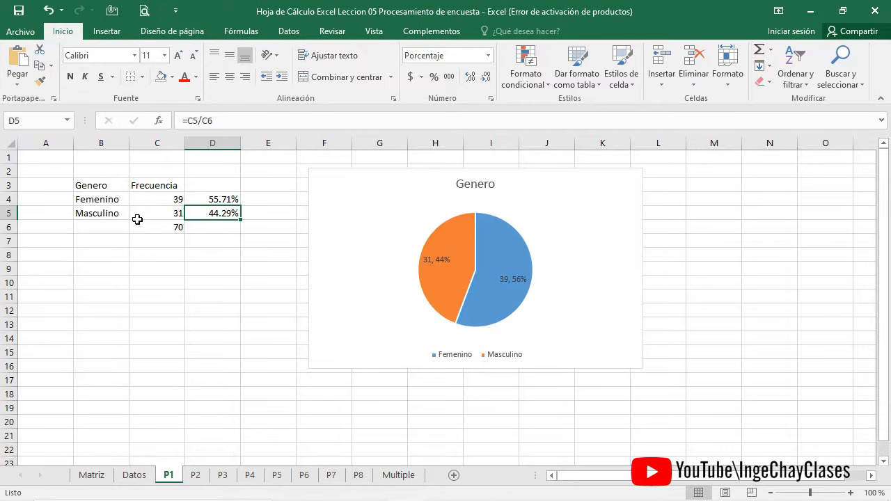
On the Datos sheet, clear the filter on the Genero column so every survey record is listed.
left_click(133, 476)
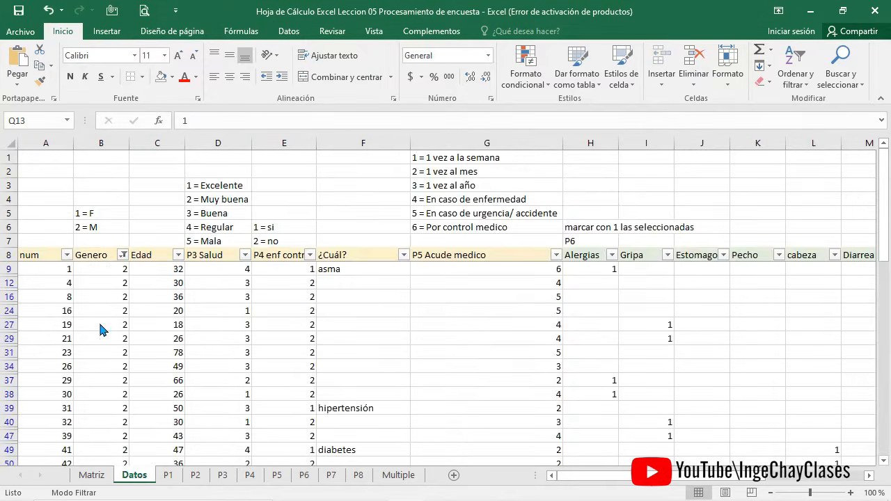
left_click(105, 264)
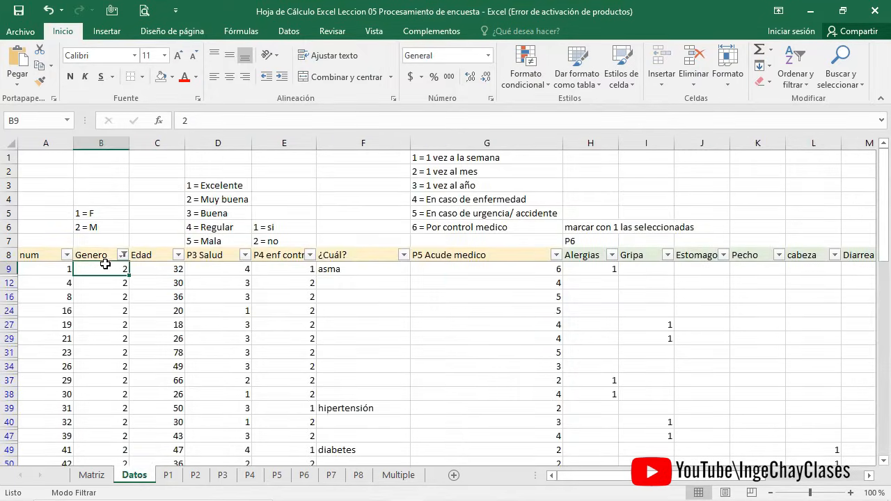
left_click(147, 260)
left_click(163, 324)
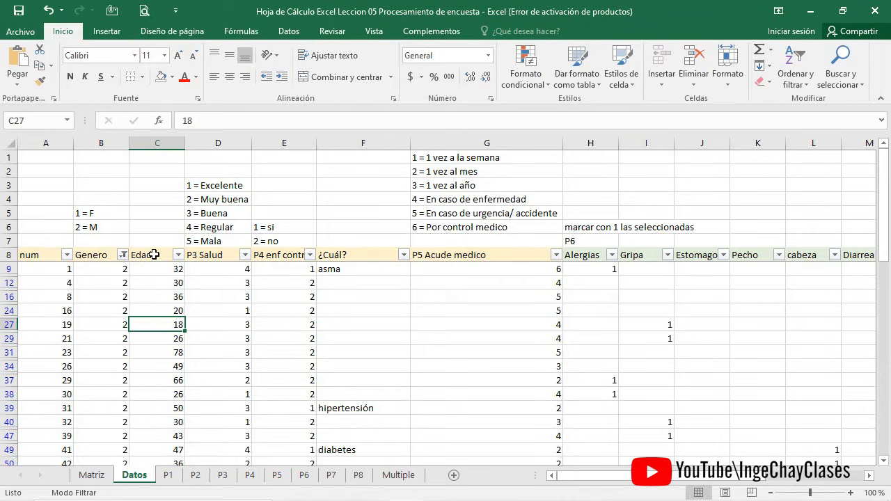
left_click(158, 337)
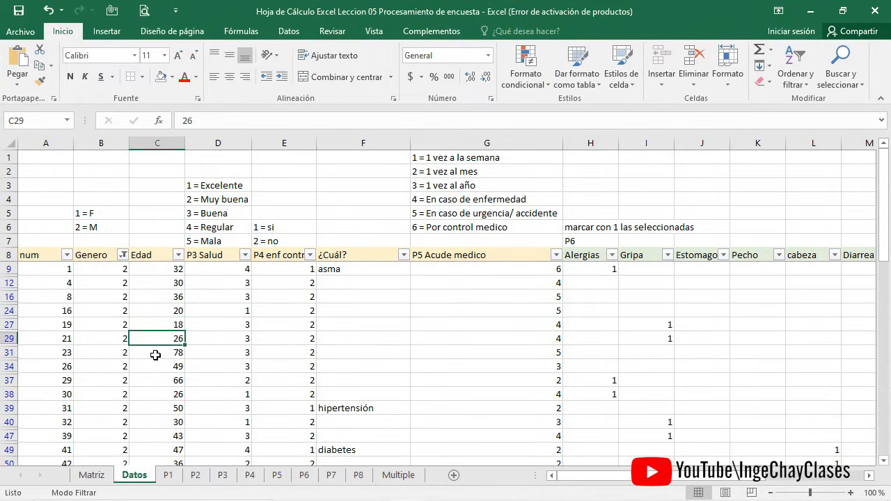
scroll(155, 355, "down", 5)
scroll(157, 362, "up", 5)
left_click(122, 255)
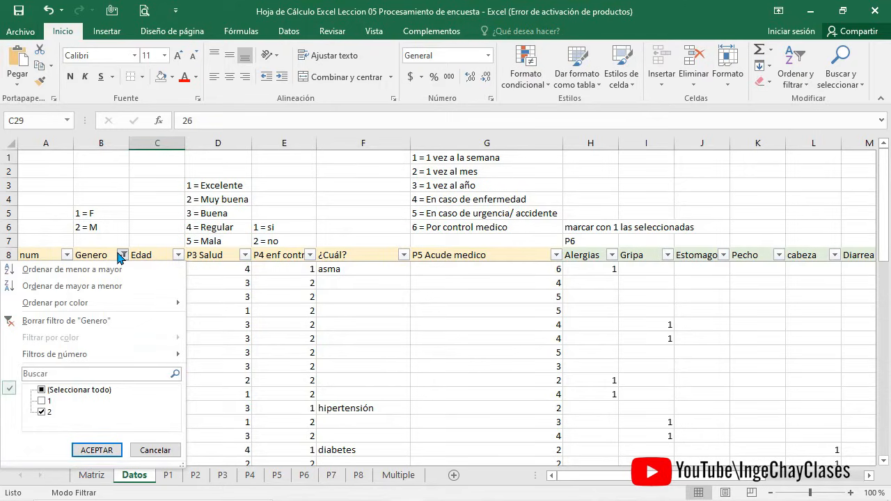
left_click(110, 326)
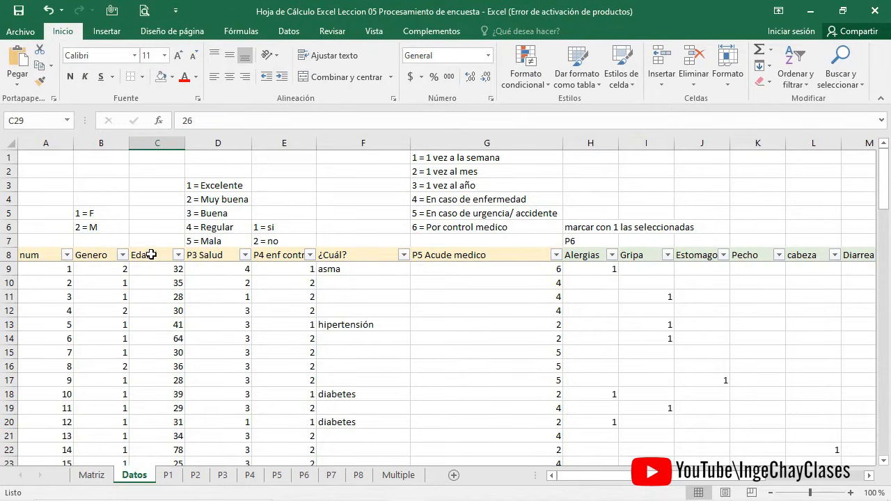
Copy the Edad column with its header, C8:C78, from Datos and paste it at cell A1 of sheet P2.
left_click(151, 255)
left_click(180, 355)
left_click_drag(160, 255, 158, 435)
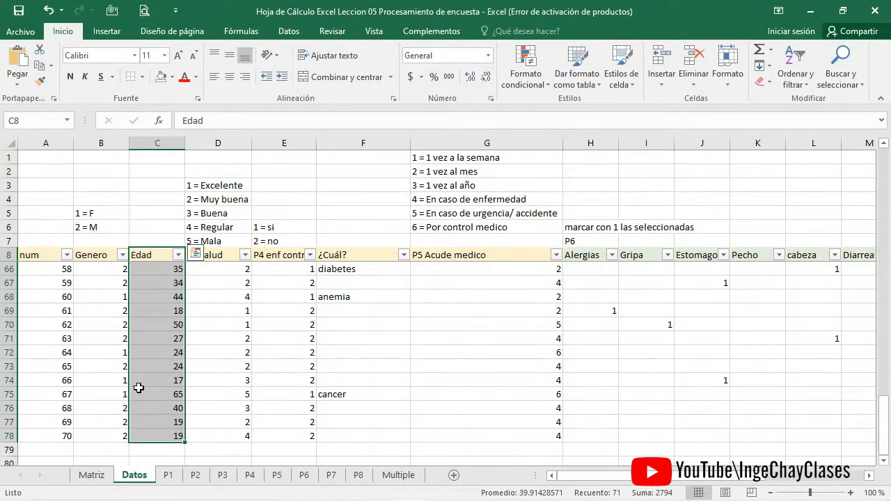
left_click(40, 66)
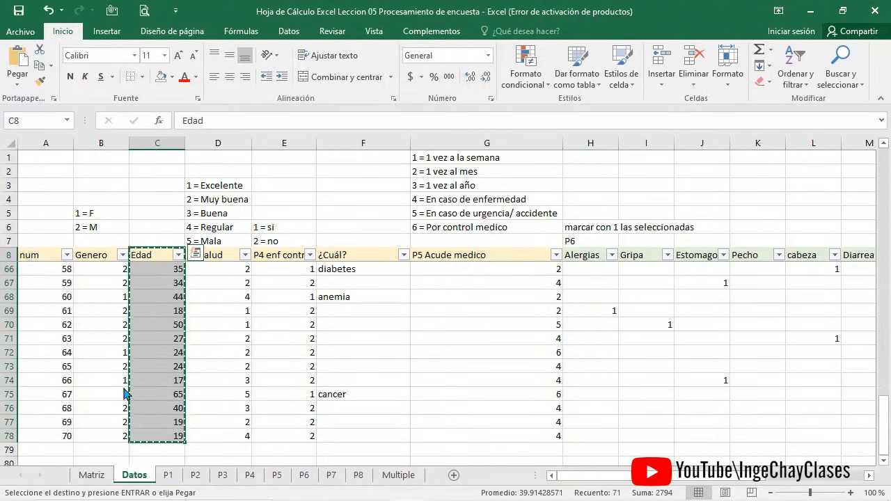
left_click(196, 475)
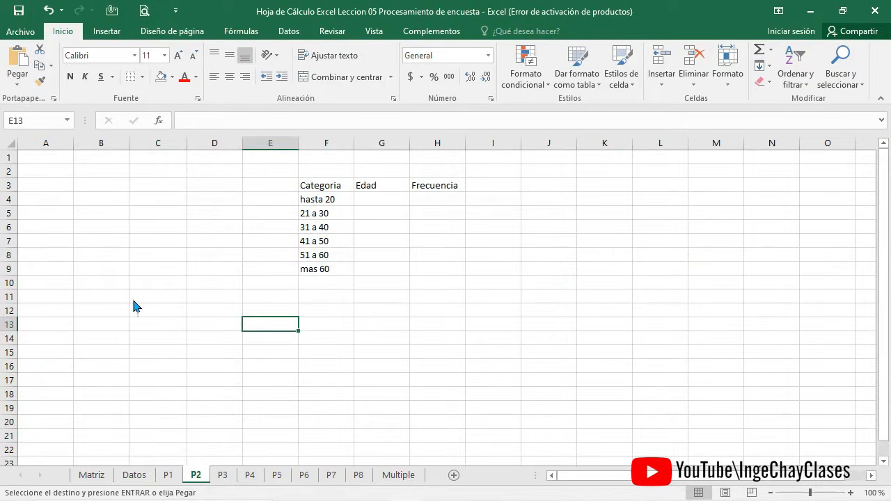
left_click(39, 155)
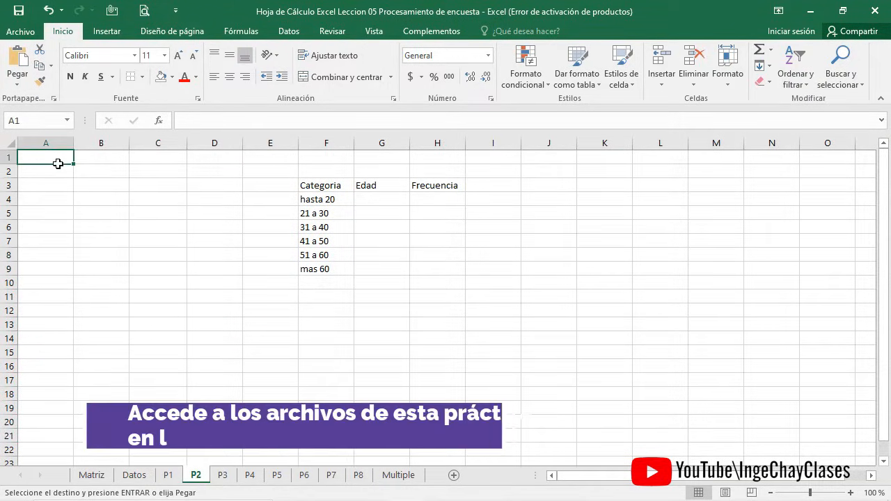
left_click(17, 62)
left_click(172, 287)
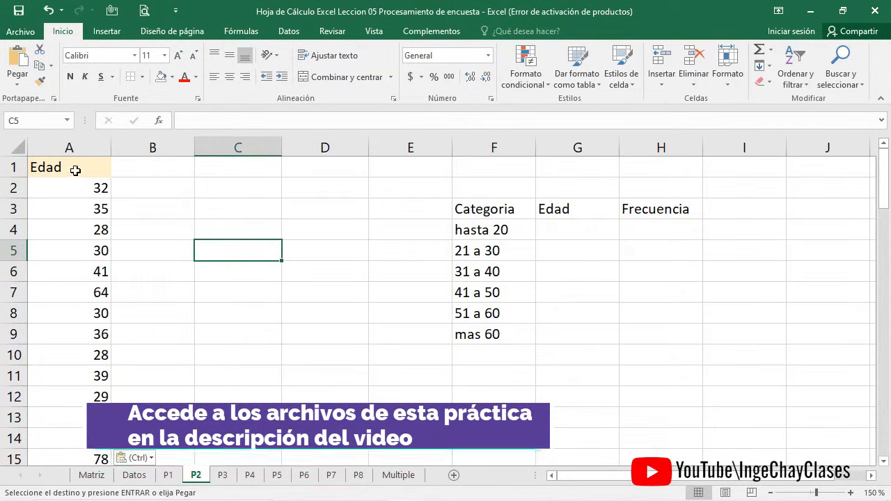
scroll(99, 284, "down", 4)
scroll(98, 283, "up", 3)
scroll(98, 283, "up", 1)
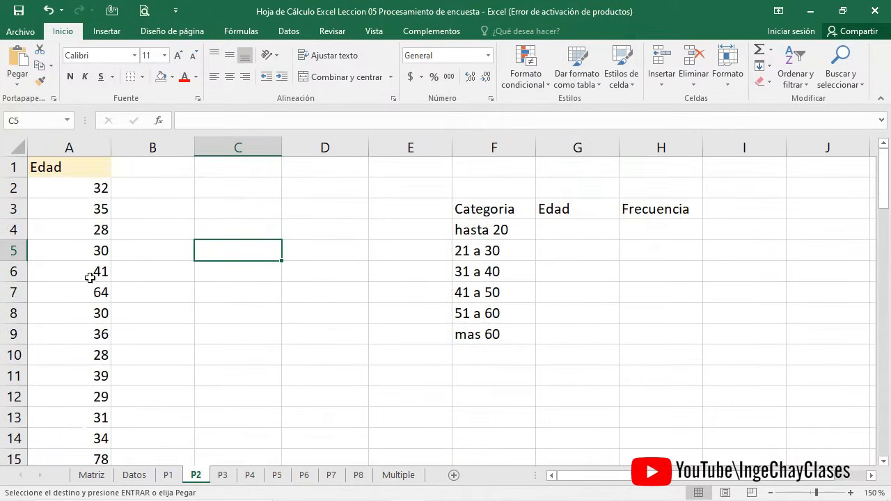
Enter the statistic labels Promedio, Maximo and Minimo in cells C2, C3 and C4 of sheet P2.
left_click(237, 170)
left_click(204, 193)
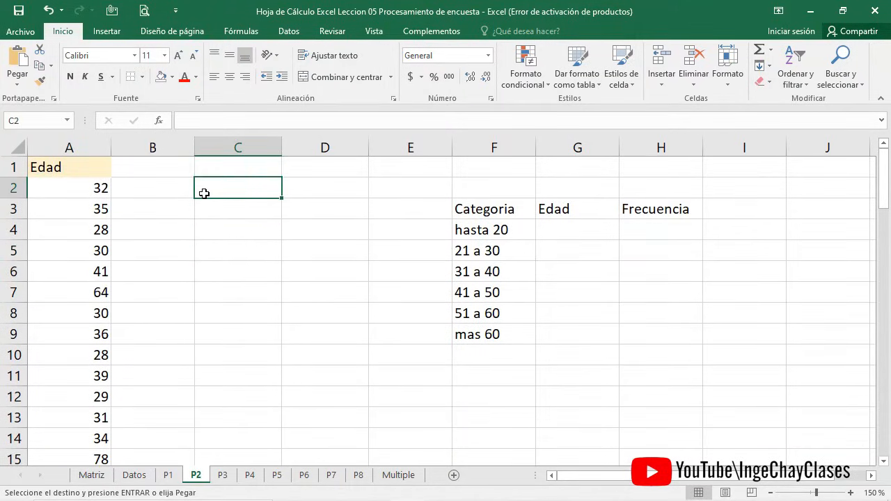
type("Prom")
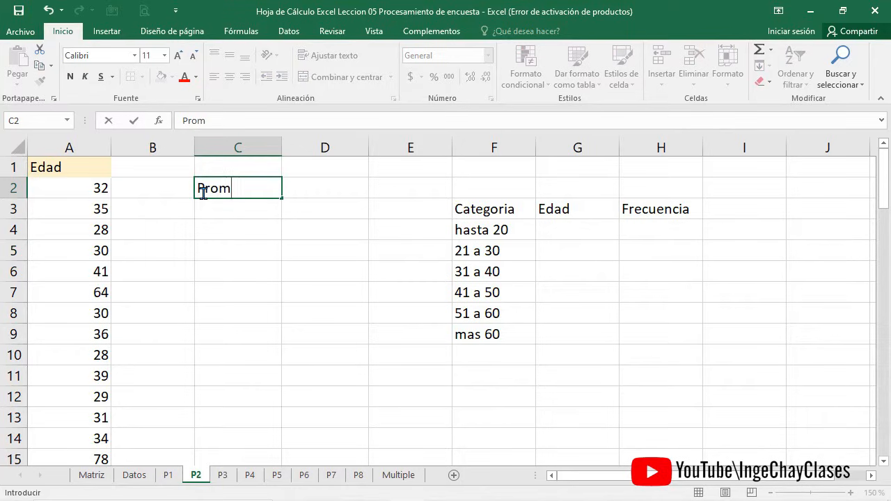
type("edio")
key("Return")
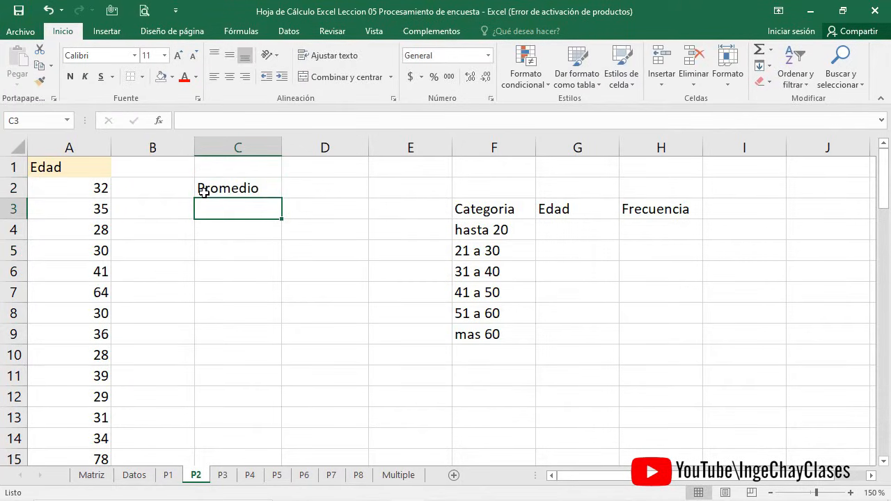
type("Max")
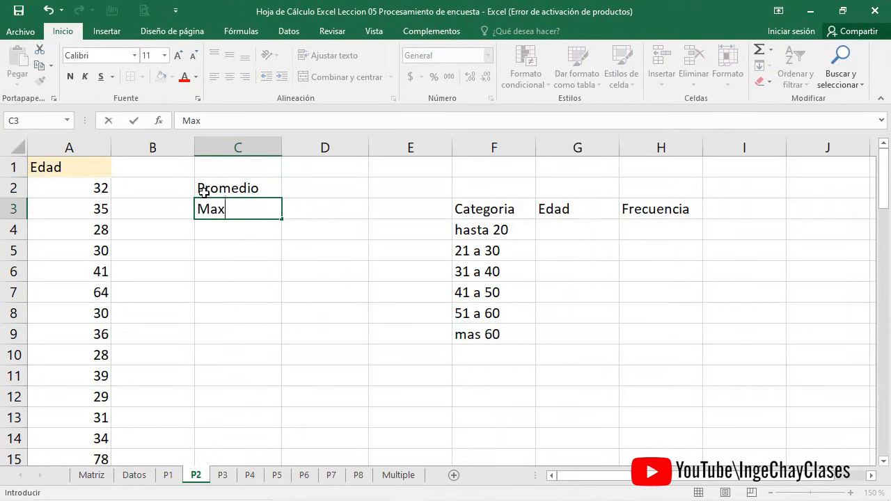
type("im")
key("BackSpace")
key("BackSpace")
type("mo")
key("Return")
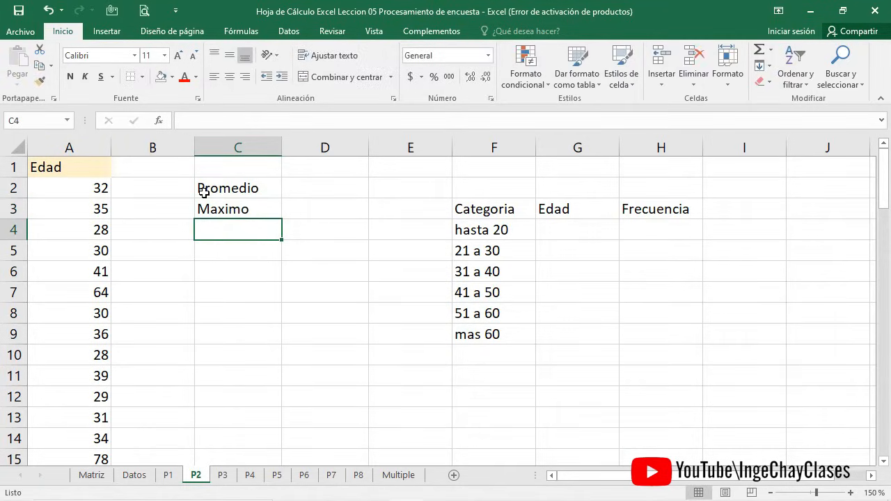
type("Minim")
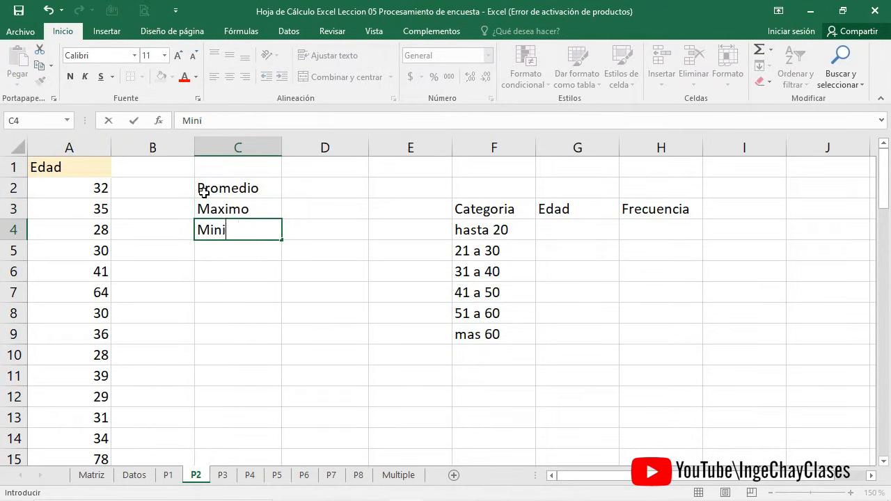
type("mo")
key("Return")
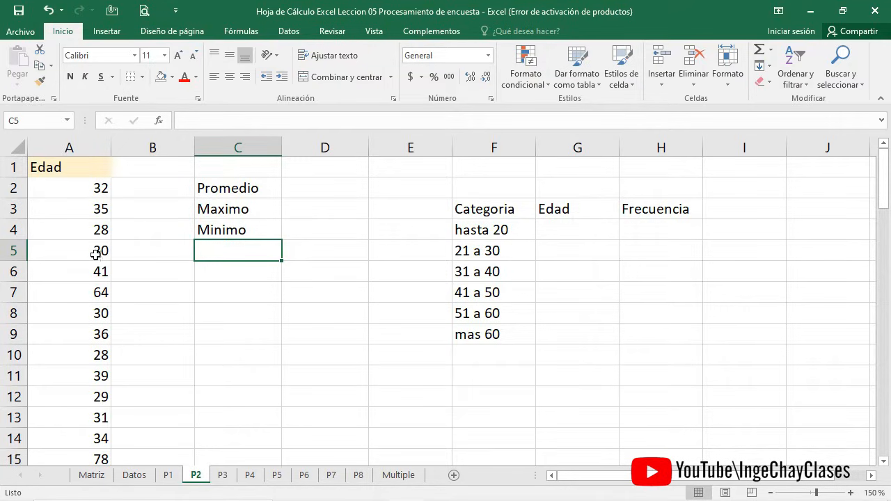
Examine the extent of the Edad values in column A, from cell A2 down to the last record.
left_click(68, 187)
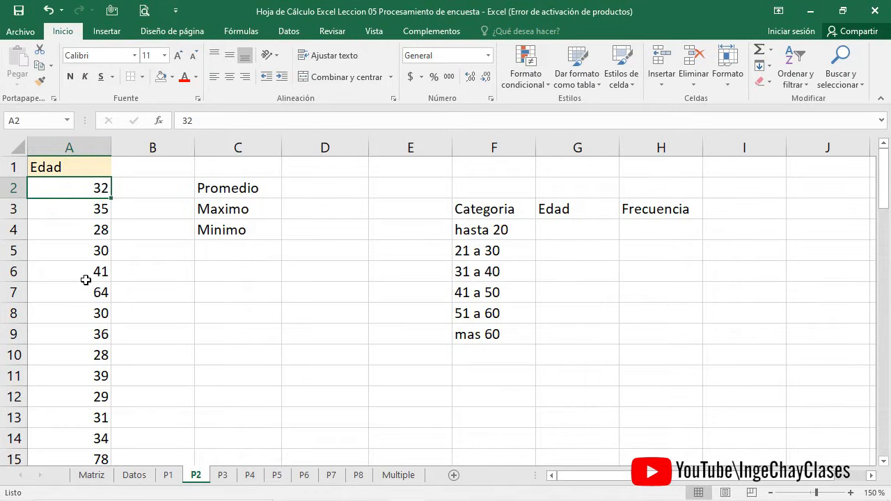
scroll(85, 284, "down", 19)
scroll(83, 294, "down", 3)
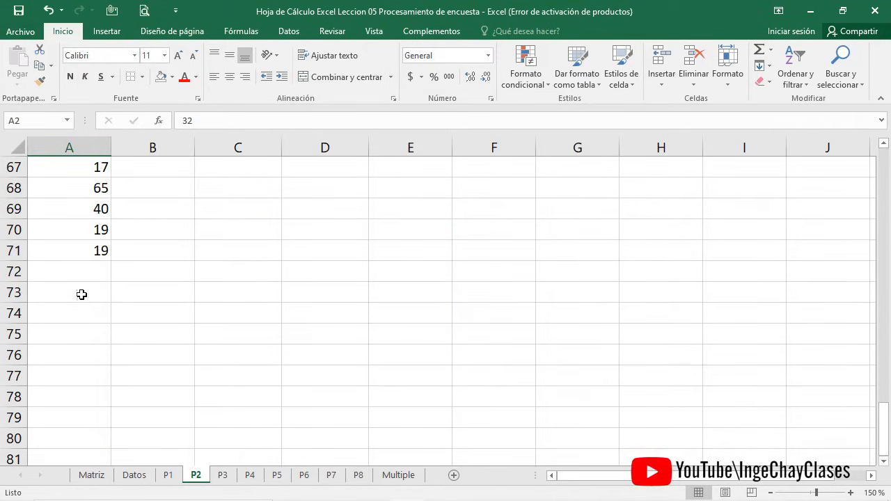
left_click(78, 249)
scroll(217, 350, "up", 6)
scroll(217, 349, "up", 16)
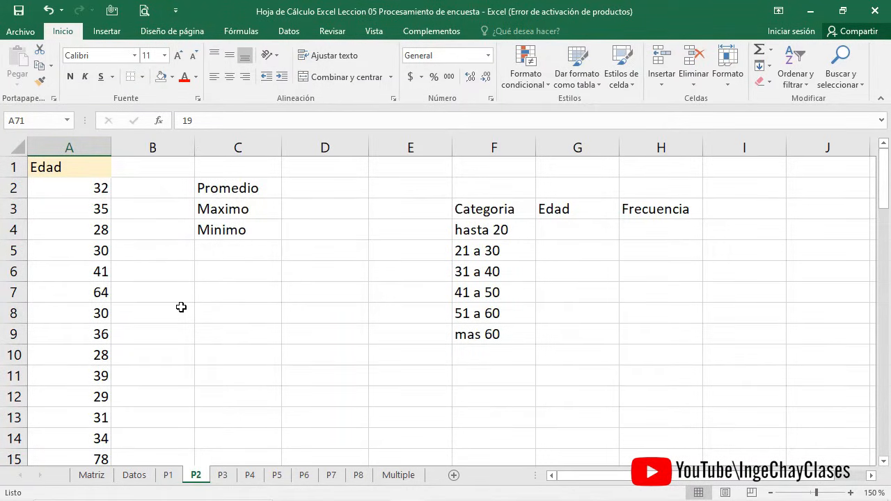
left_click(65, 184)
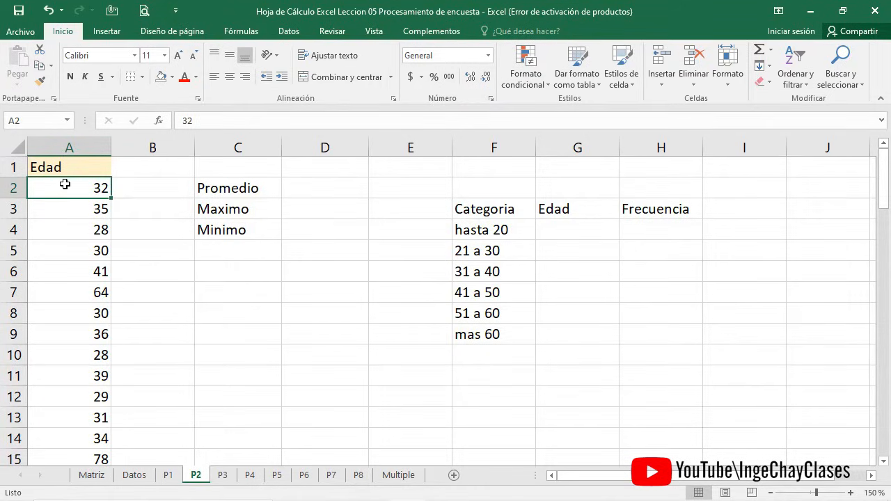
left_click(128, 249)
Select the age values A2:A71, without the header, and name the range RangoEdad.
left_click(61, 189)
left_click_drag(61, 192, 68, 391)
scroll(109, 389, "up", 19)
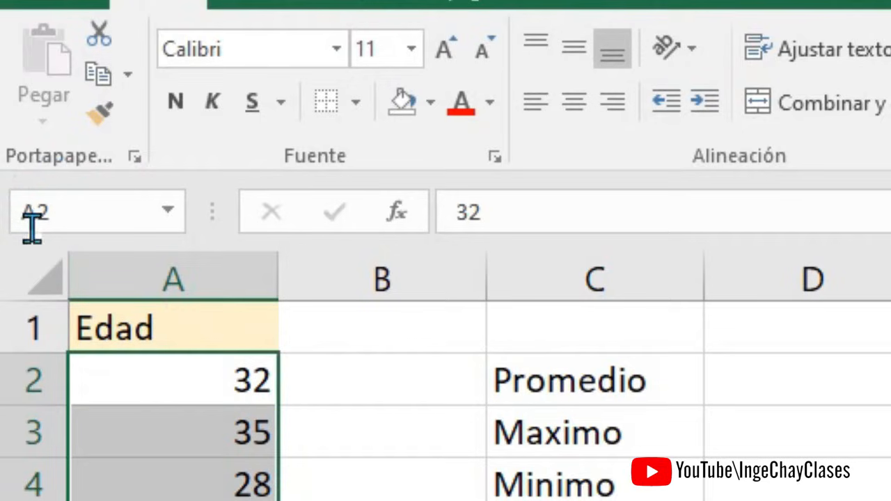
left_click(100, 212)
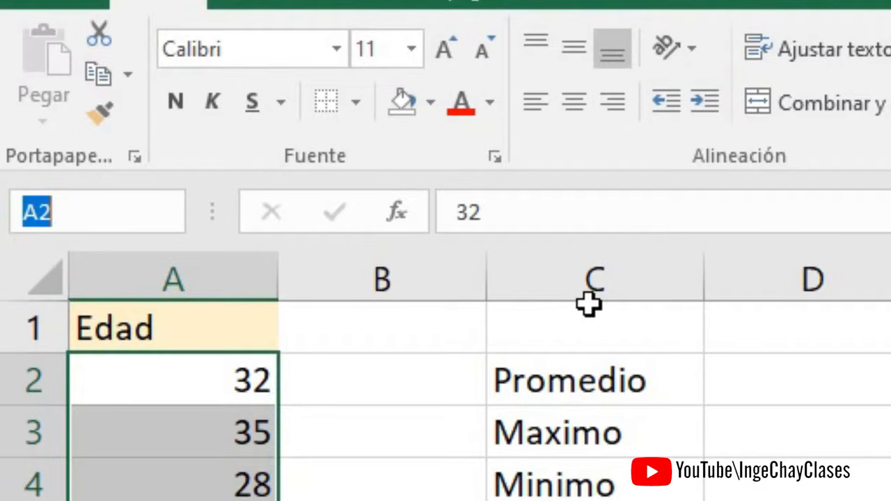
type("Rang")
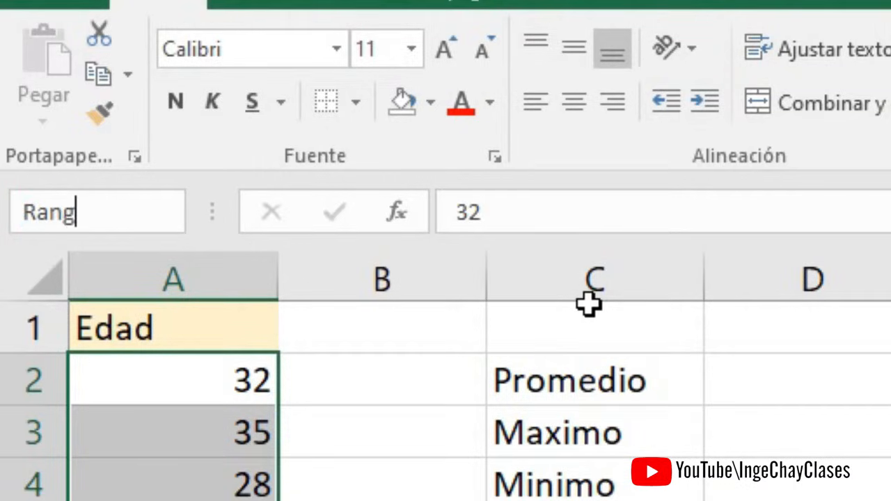
type("oEd")
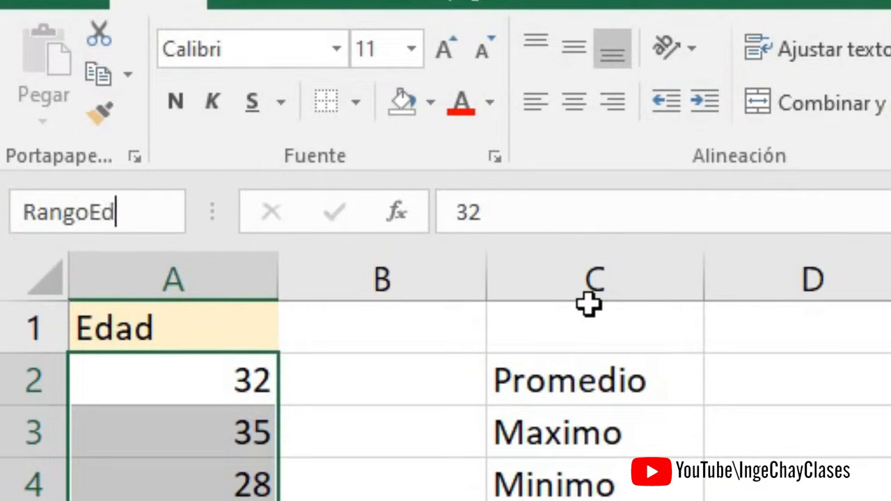
type("ad")
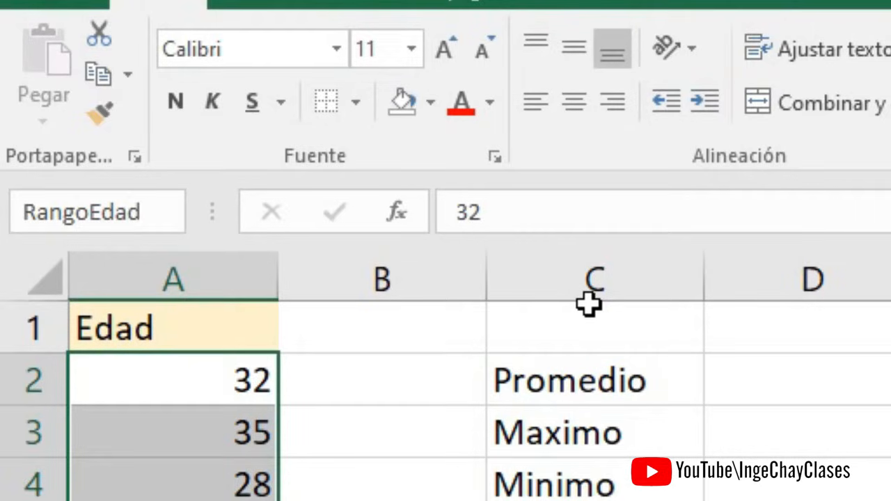
key("Return")
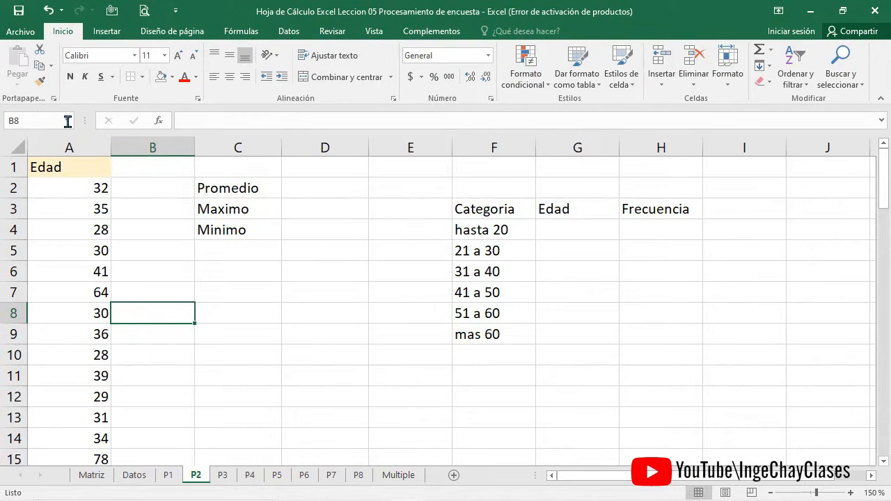
Recall the named range RangoEdad and check which cells of the Edad column it covers.
left_click(168, 221)
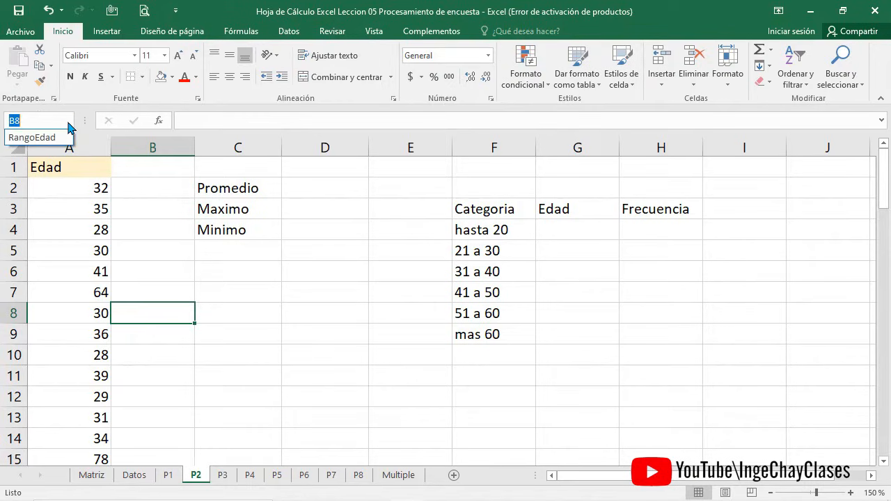
left_click(34, 137)
scroll(185, 362, "up", 1)
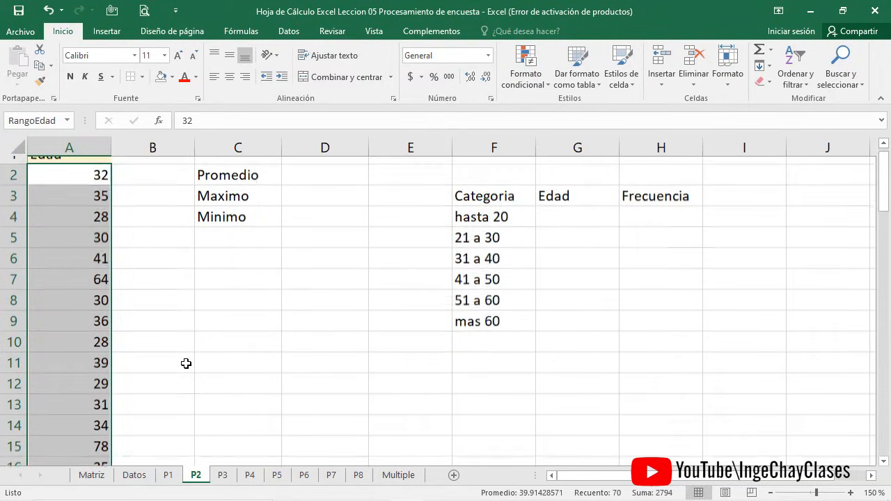
scroll(113, 411, "down", 19)
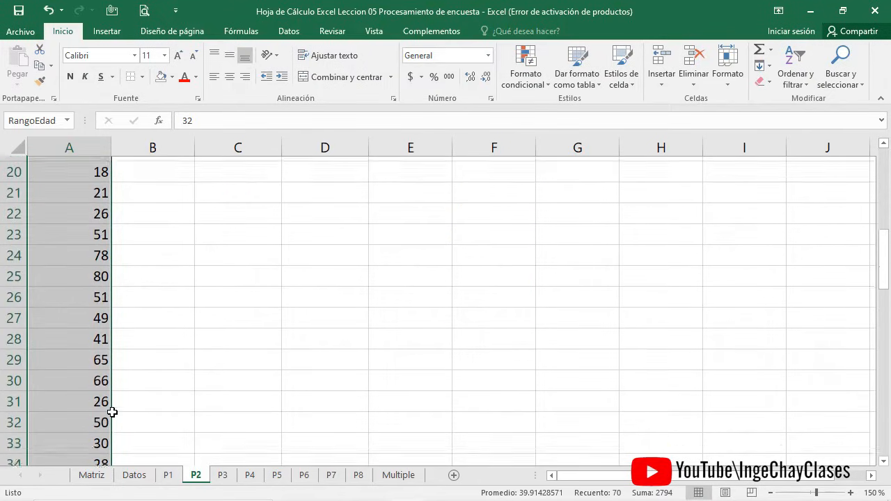
scroll(82, 449, "down", 3)
scroll(123, 369, "up", 20)
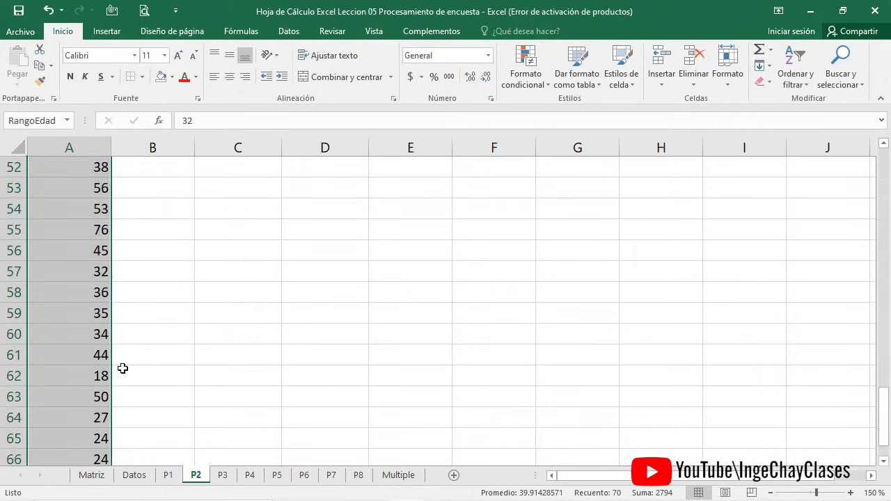
Calculate the average age in cell D2 with the formula =PROMEDIO(RangoEdad).
left_click(348, 193)
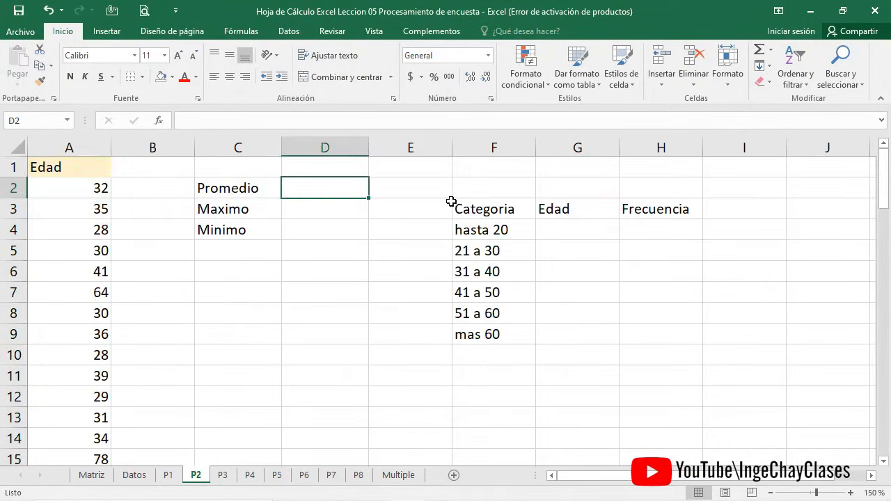
type("=")
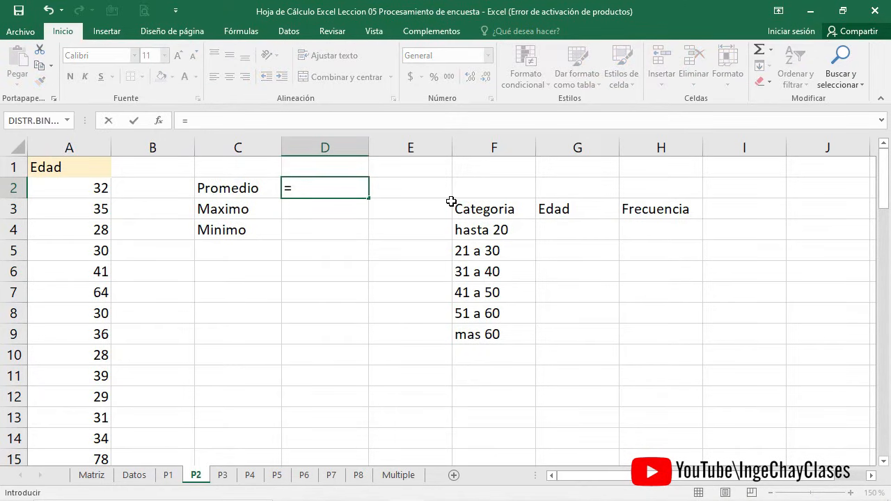
type("P")
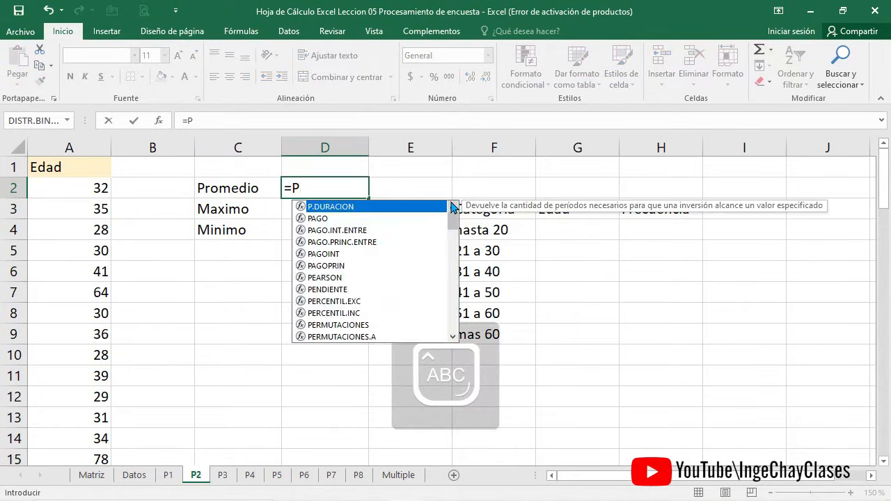
type("ROME")
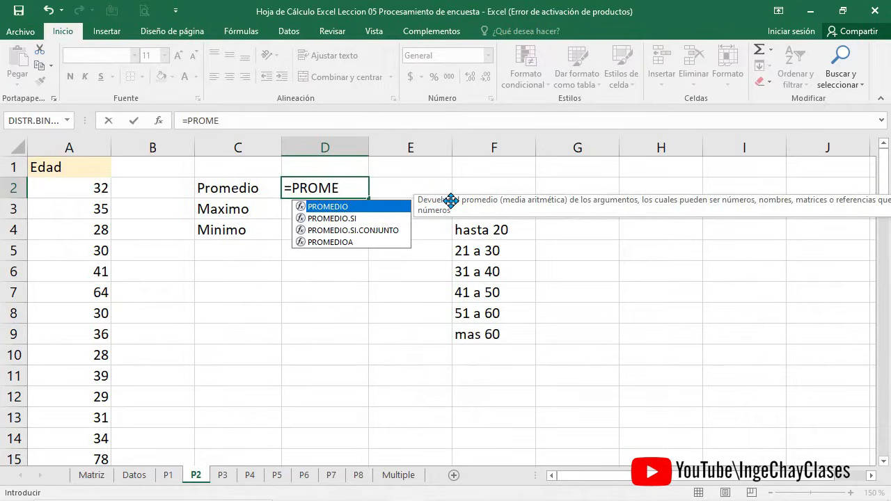
key("Tab")
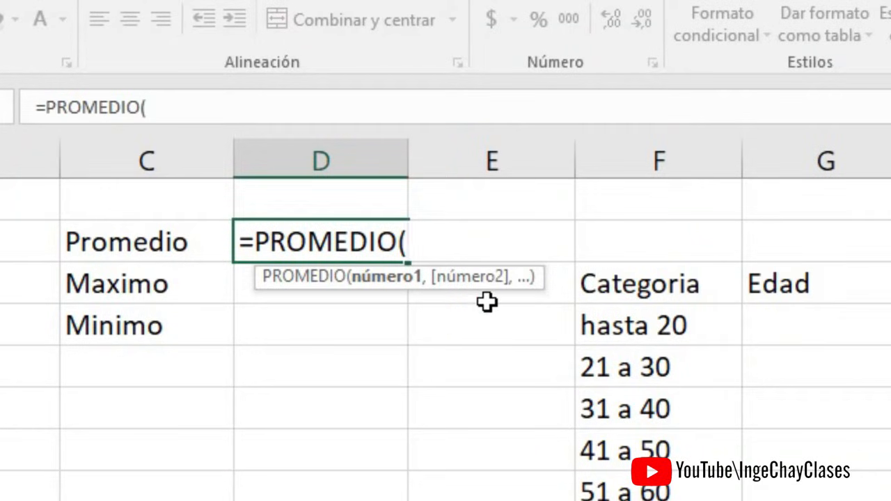
type("Rango")
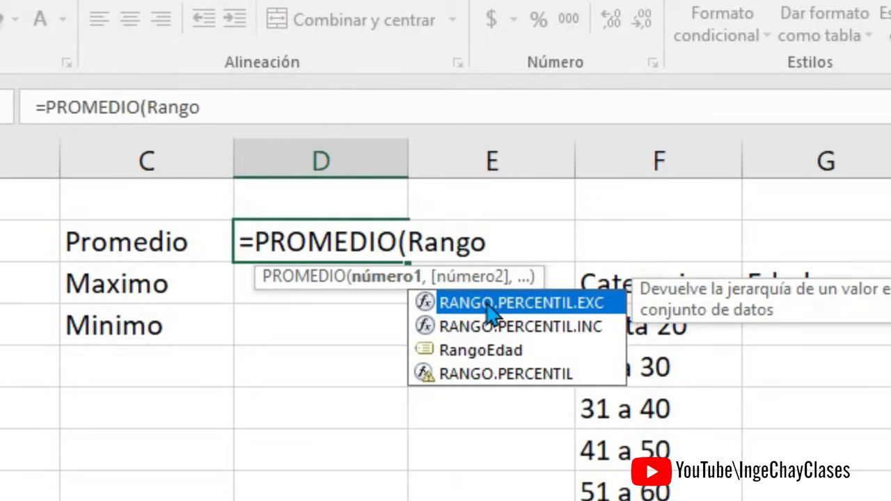
left_click(491, 354)
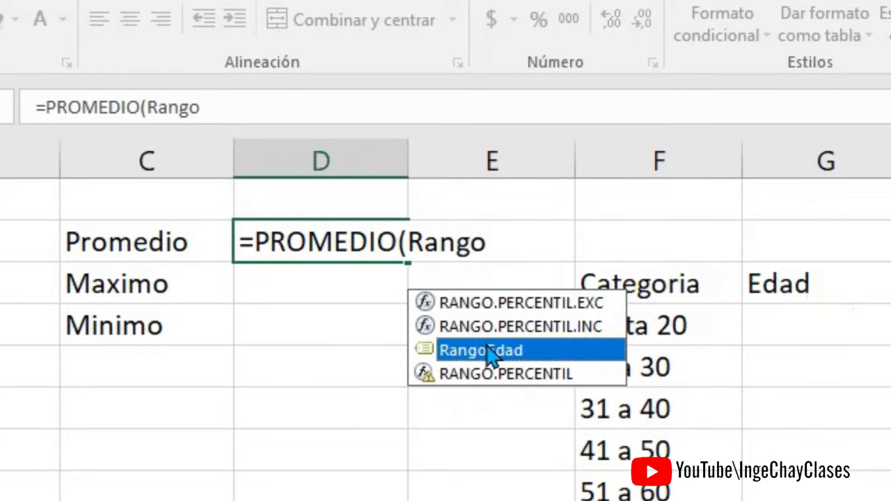
double_click(492, 355)
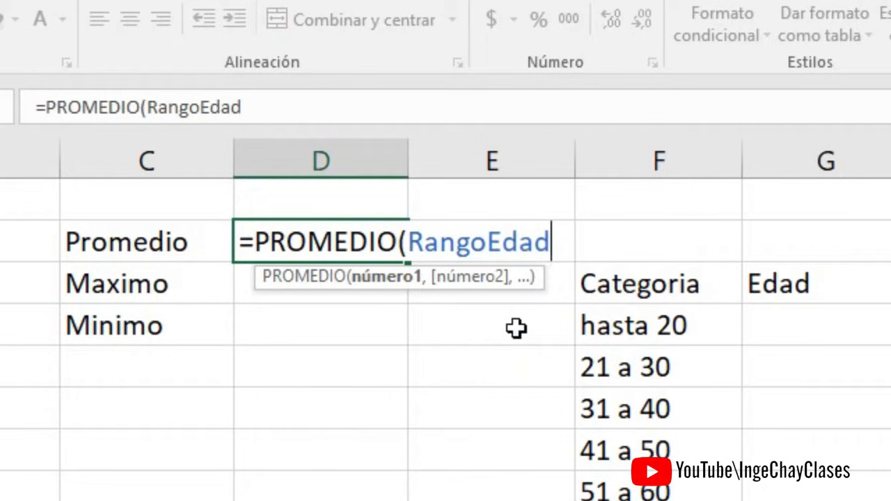
type(")")
key("Return")
left_click(241, 238)
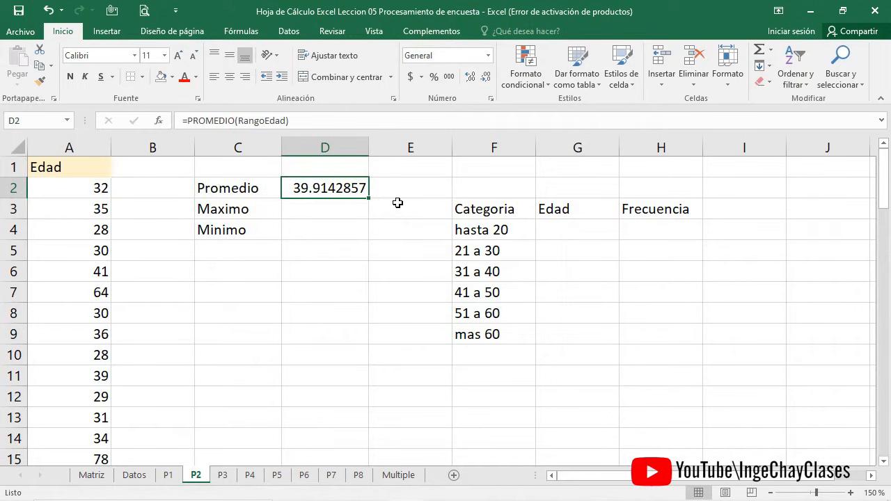
Calculate the maximum age in cell D3 with the formula =MAX(RangoEdad).
left_click(326, 209)
type("=m")
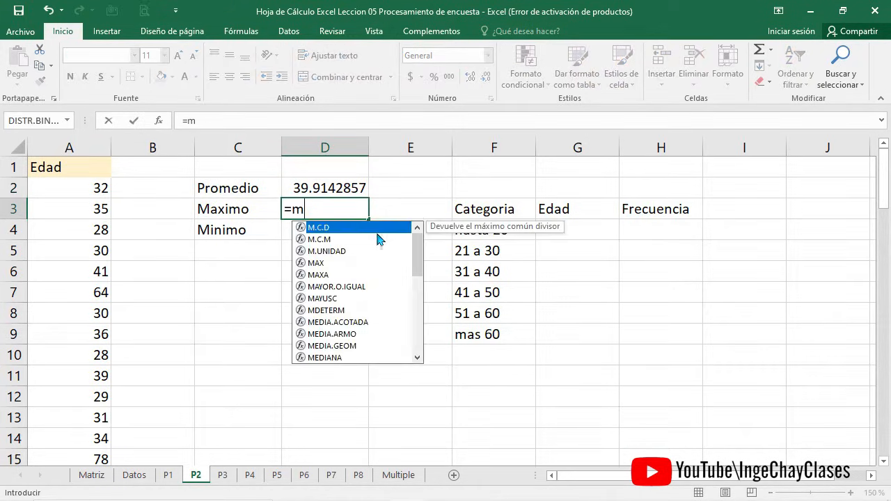
type("ax")
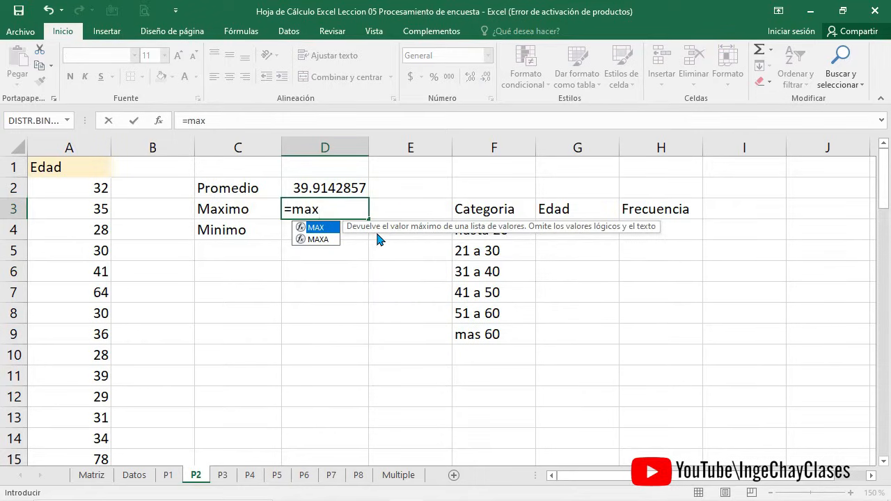
key("Tab")
type("ran")
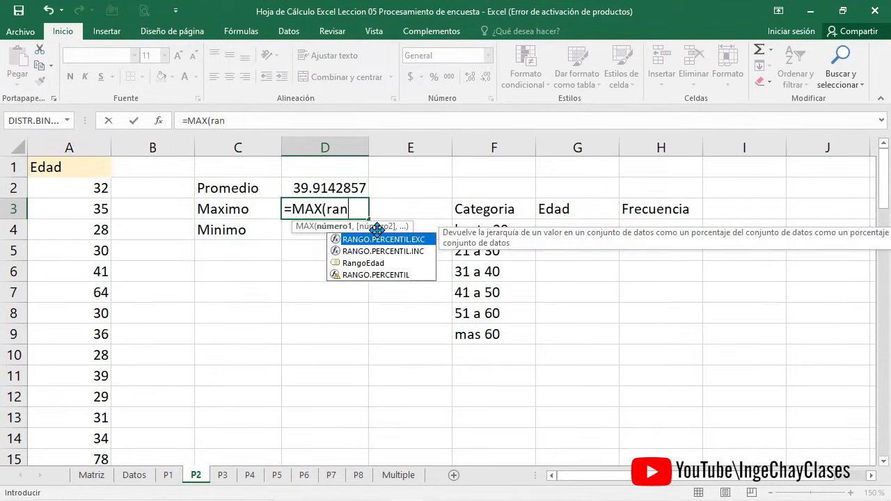
type("g")
double_click(379, 264)
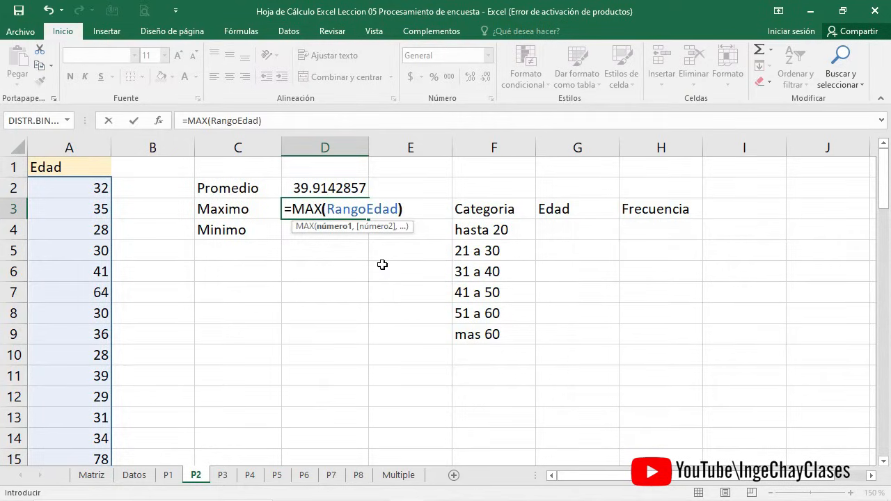
key("Return")
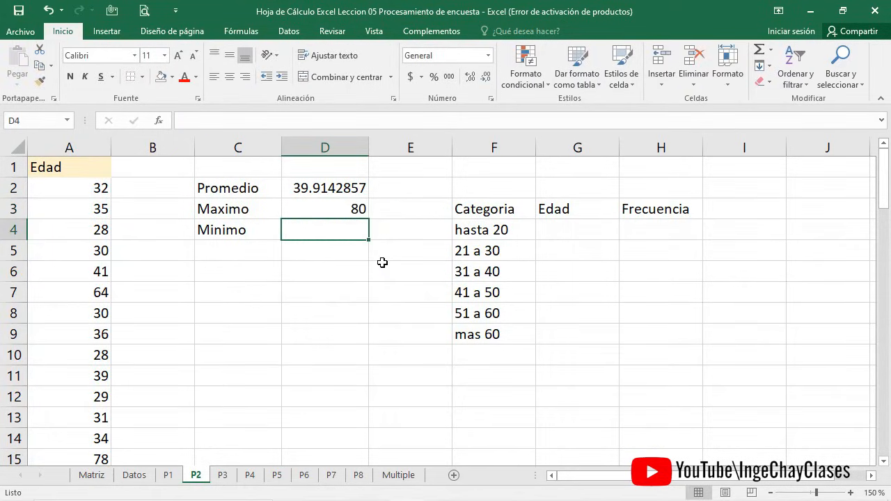
Calculate the minimum age in cell D4 with the formula =MIN(RangoEdad).
type("=min")
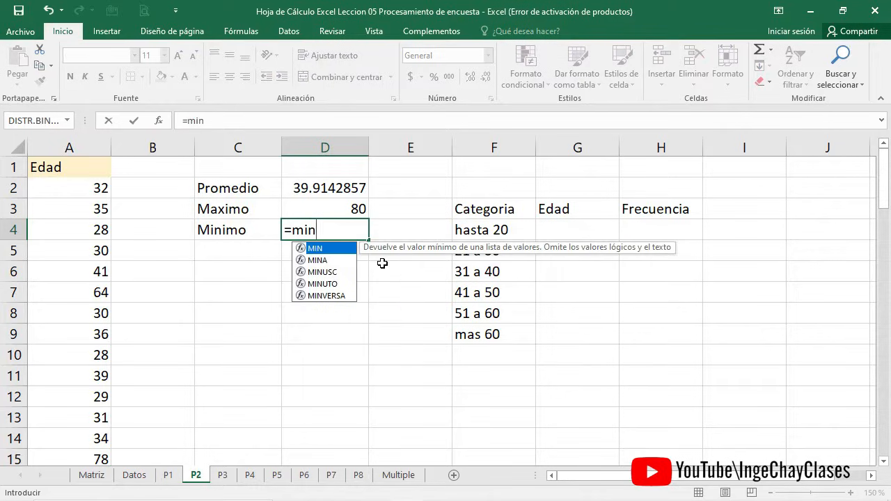
key("Tab")
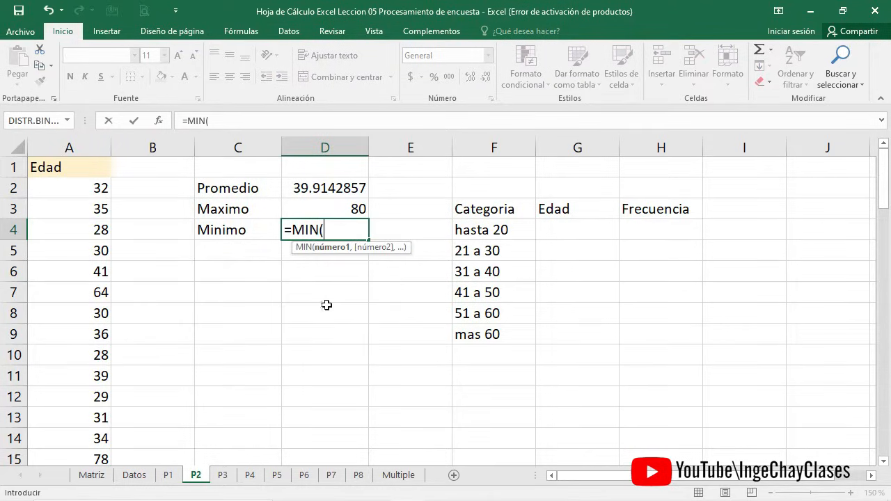
type("ran")
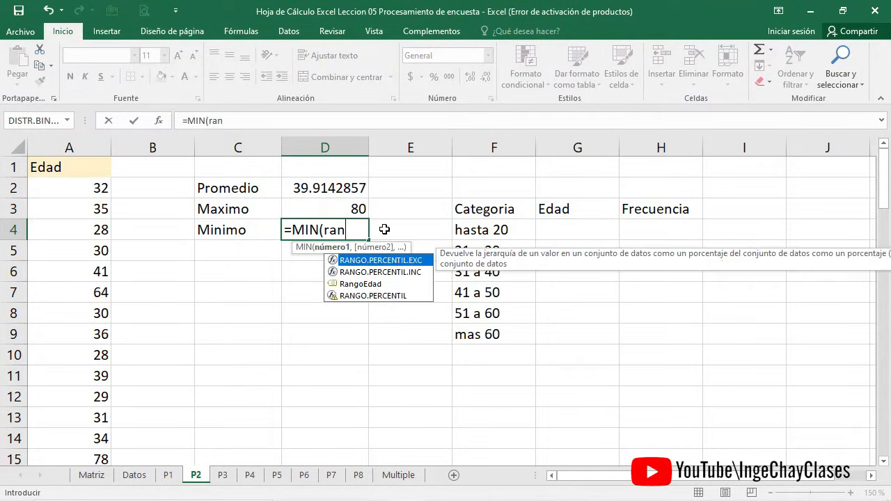
double_click(368, 284)
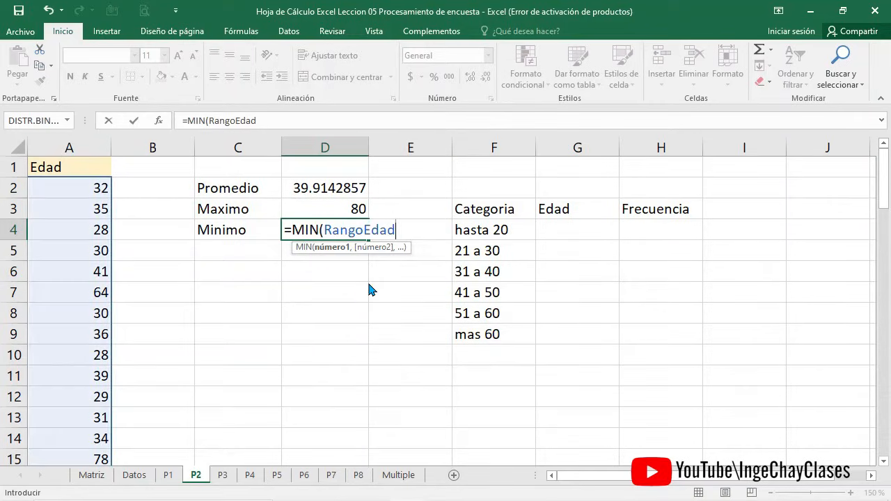
type(")")
key("Return")
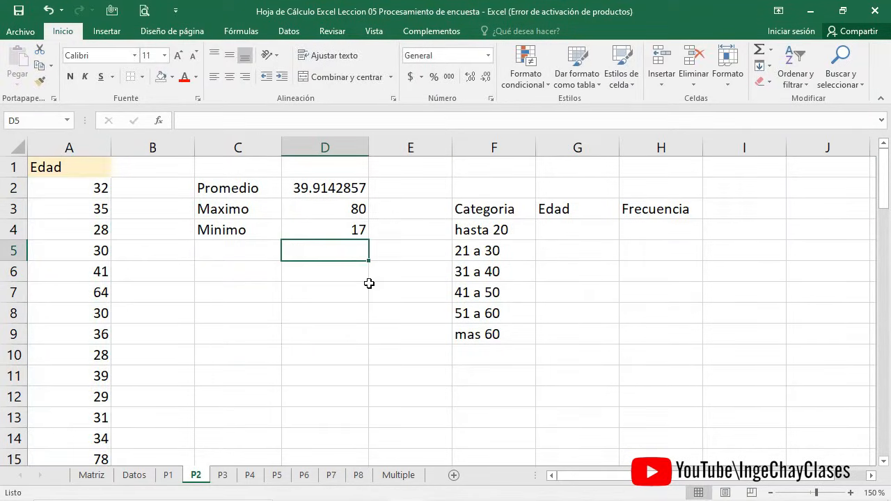
Add a filter to the Edad column and sort its ages from smallest to largest.
left_click(67, 181)
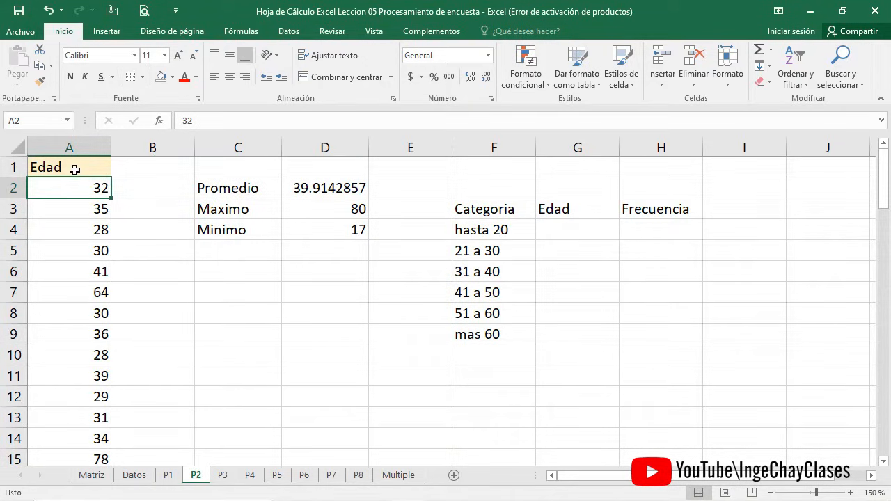
left_click(75, 167)
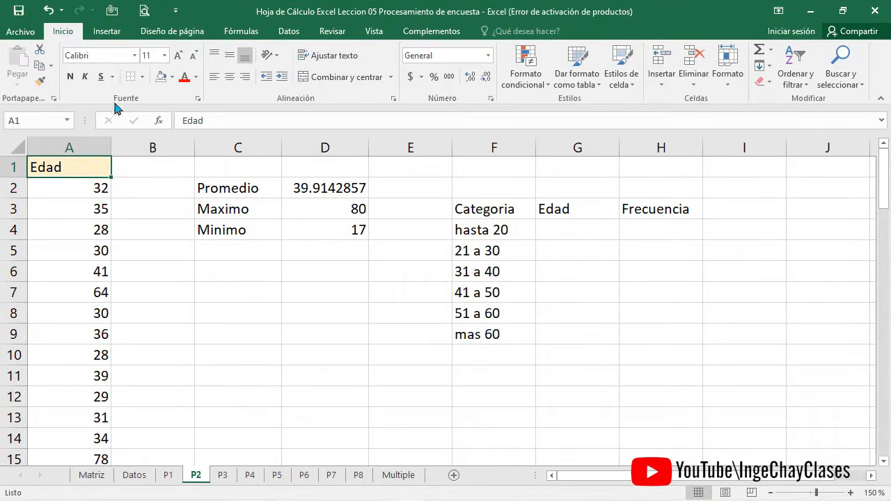
left_click(291, 32)
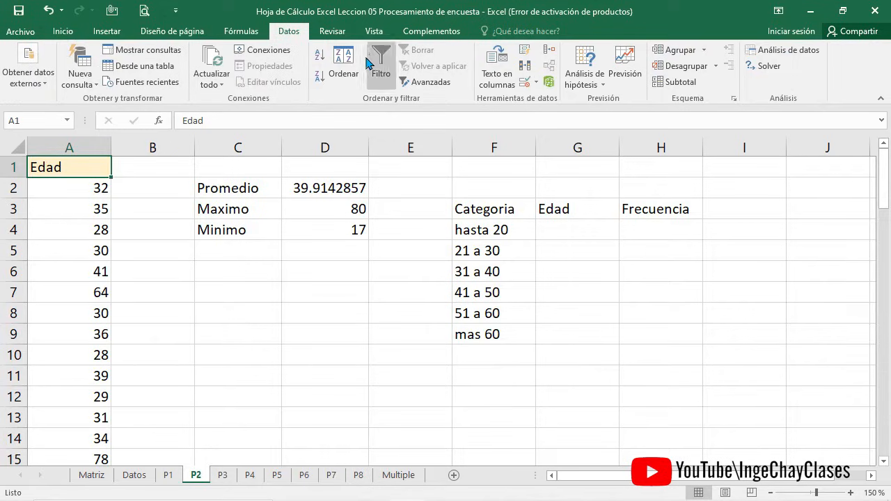
left_click(378, 75)
left_click(105, 172)
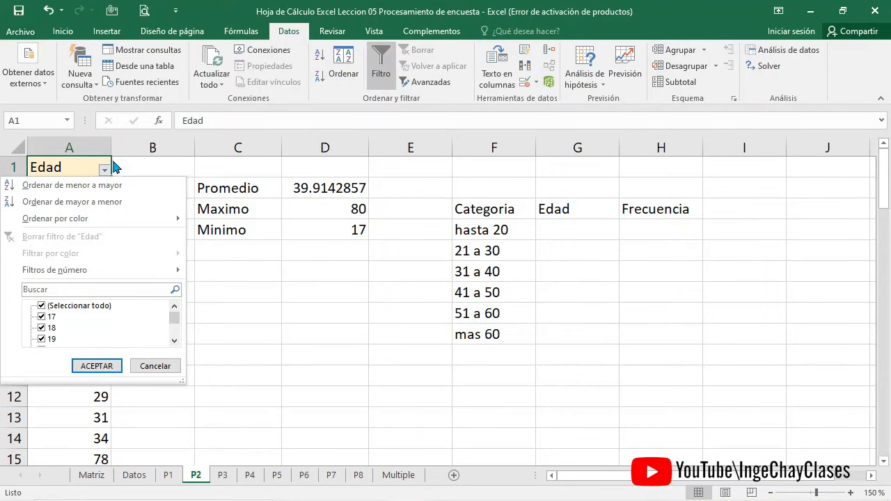
left_click(108, 185)
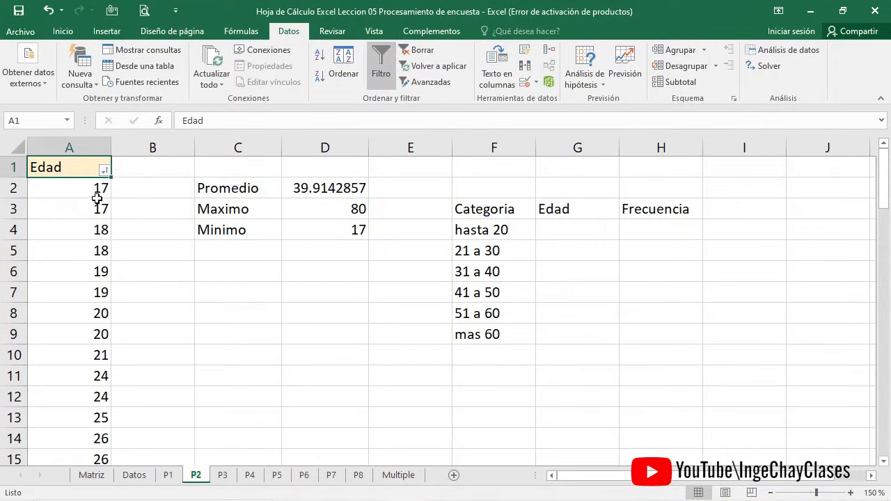
left_click(97, 189)
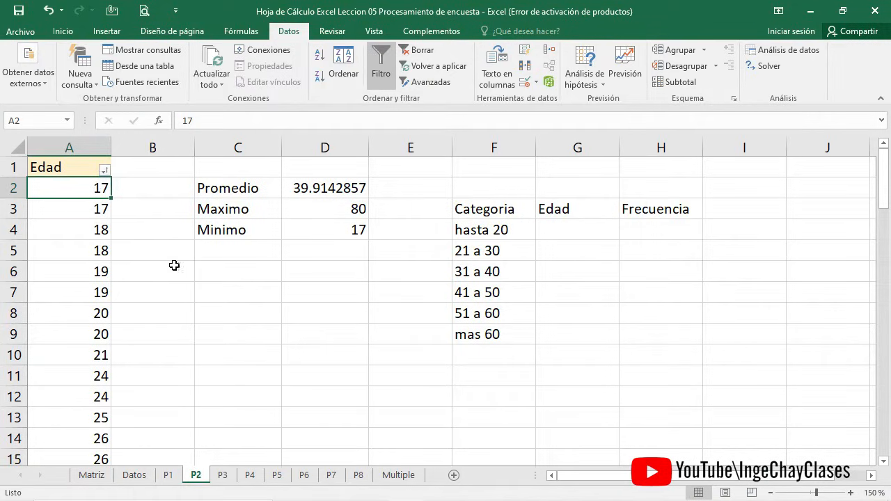
scroll(149, 304, "down", 20)
scroll(153, 306, "up", 20)
Rename the Edad heading in cell G3 of the category table as limite Edad.
left_click(581, 331)
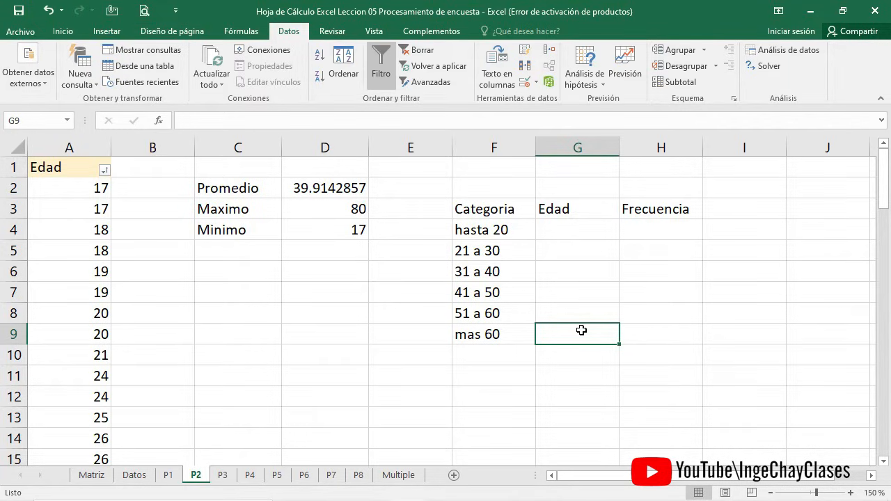
left_click(554, 232)
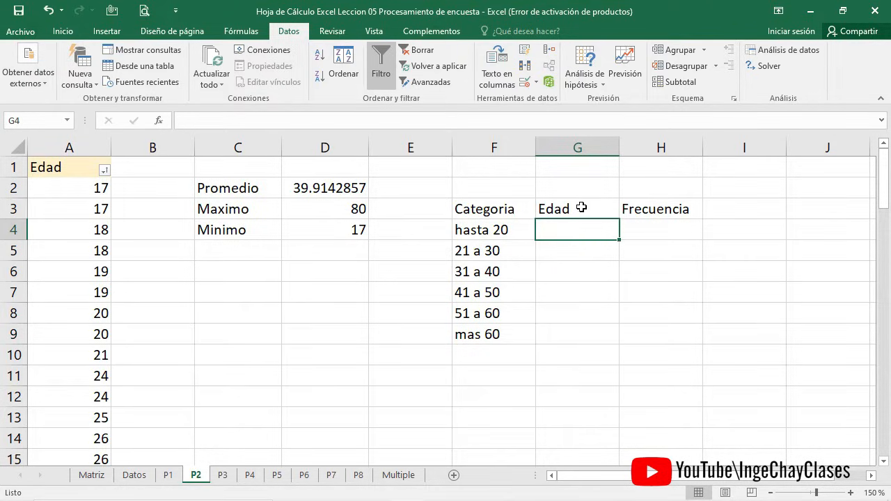
left_click(561, 193)
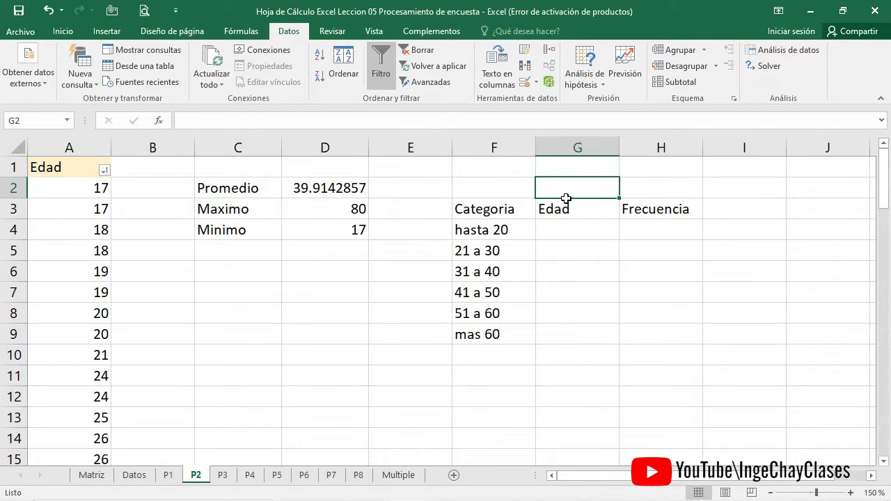
left_click(566, 234)
double_click(561, 211)
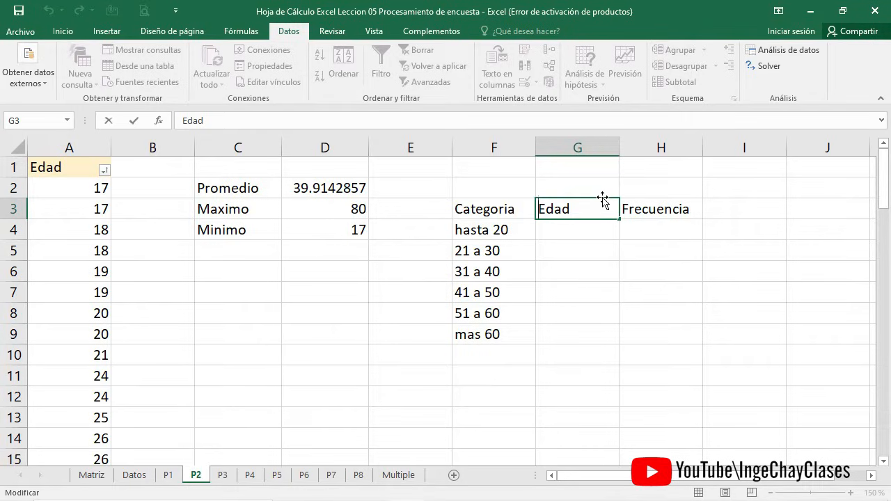
type("limite")
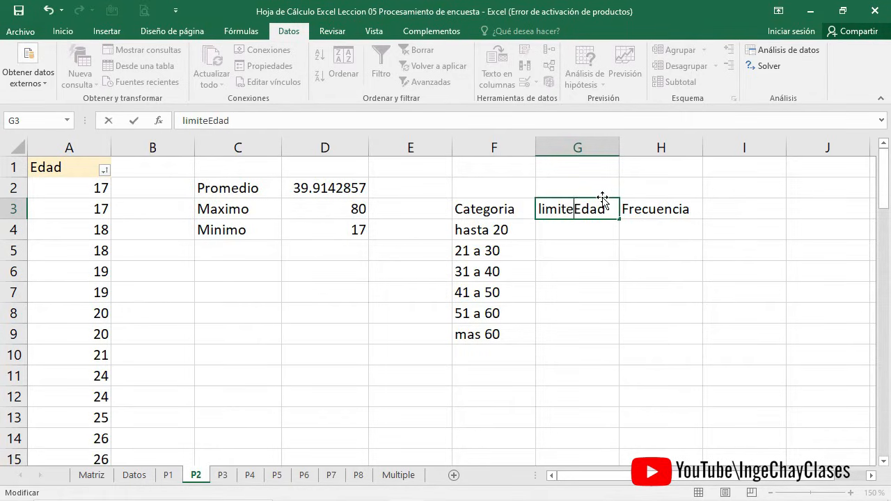
key("Return")
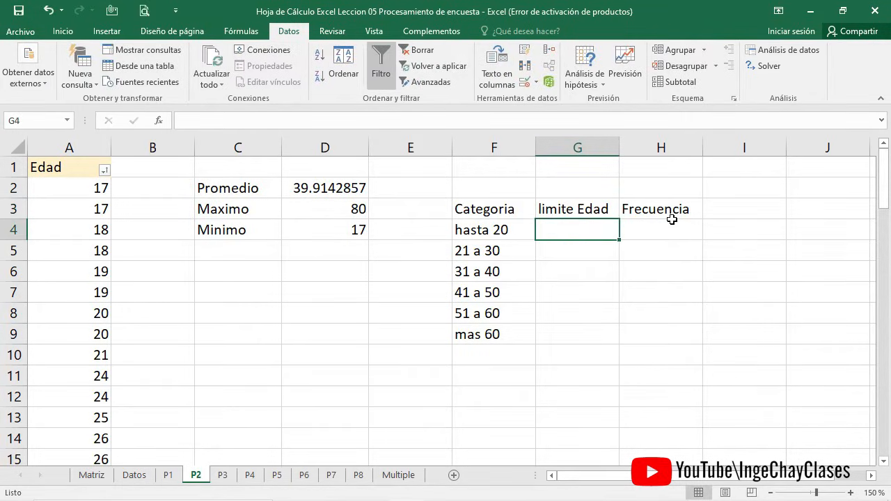
Enter the upper age limits 20, 30, 40, 50, 60 and 80 in cells G4 to G9.
type("20")
key("Return")
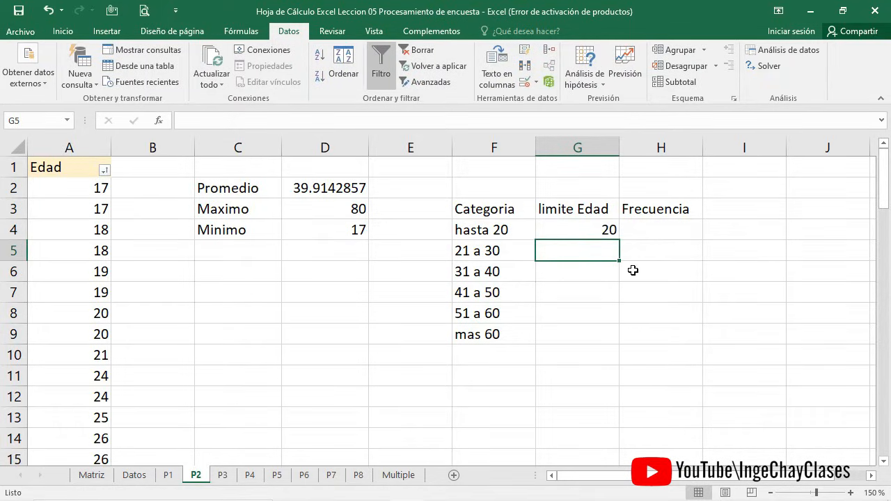
type("30")
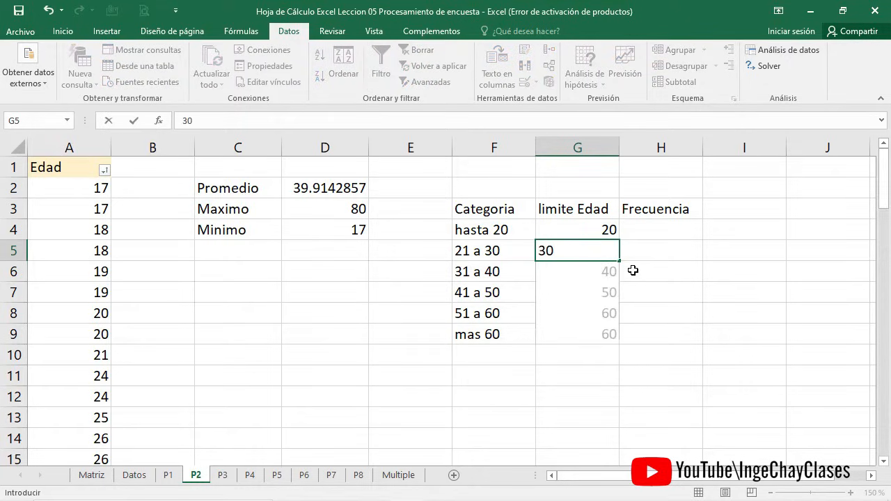
key("Return")
type("40")
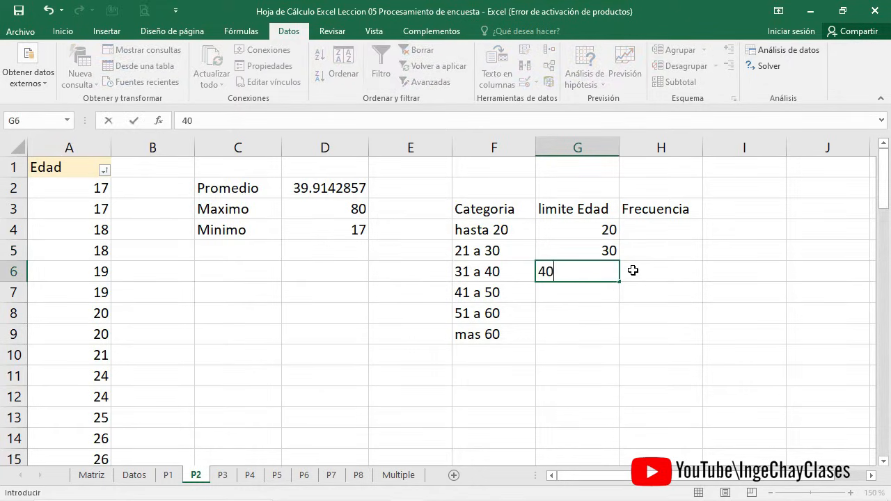
key("Return")
type("50")
key("Return")
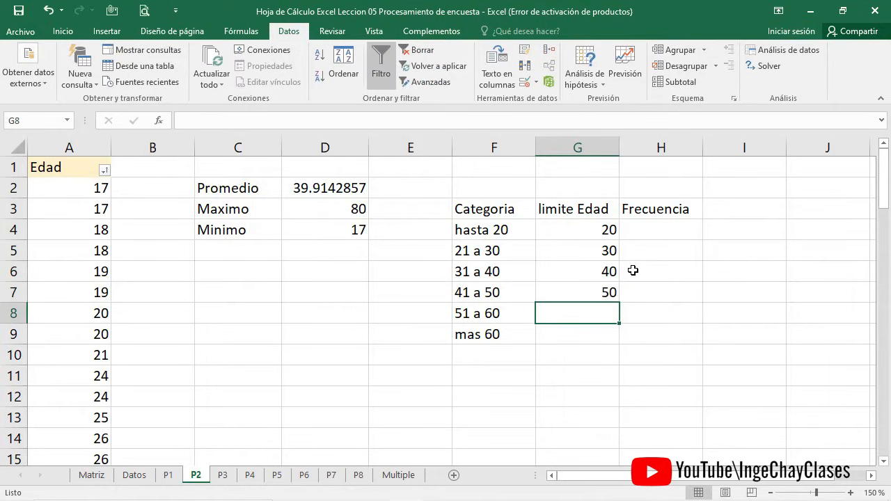
type("60")
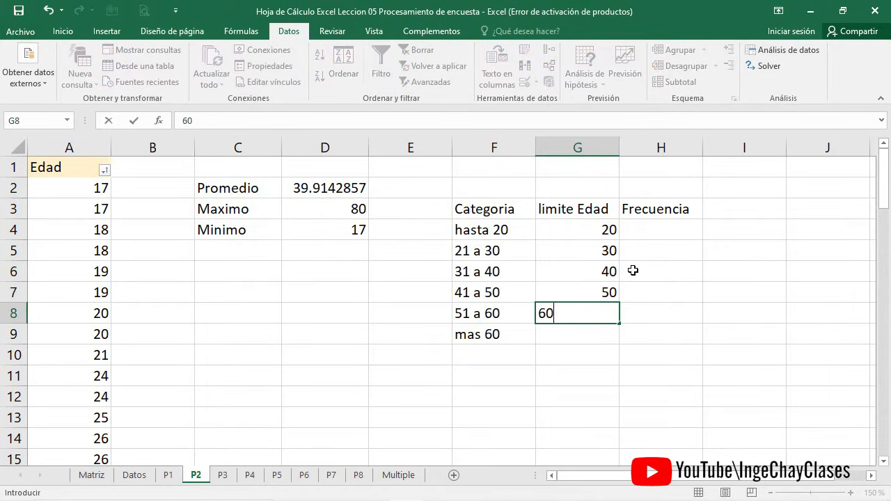
key("Return")
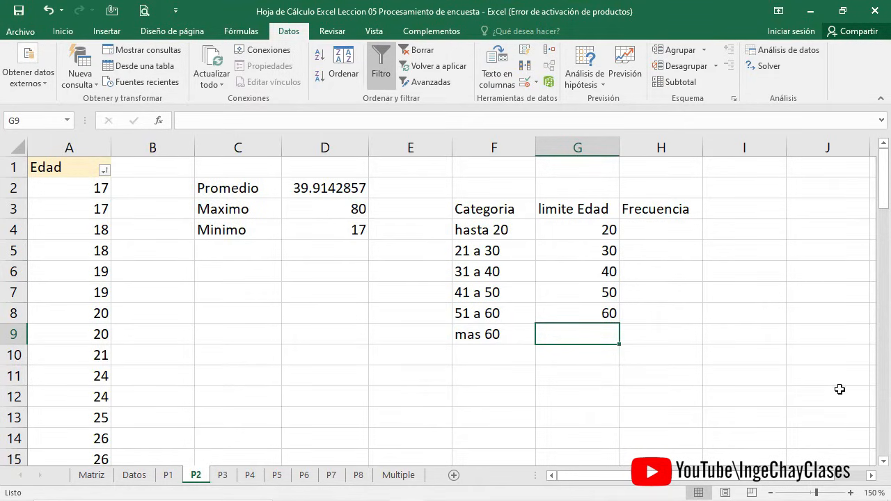
type("80")
key("Tab")
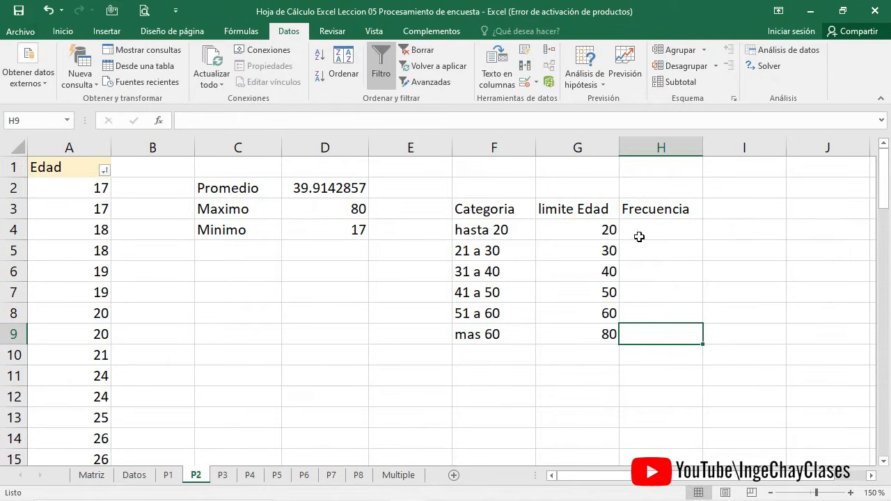
Calculate the frequency for the hasta 20 category in H4 with the formula =FRECUENCIA(RangoEdad,G4:G9).
left_click(638, 236)
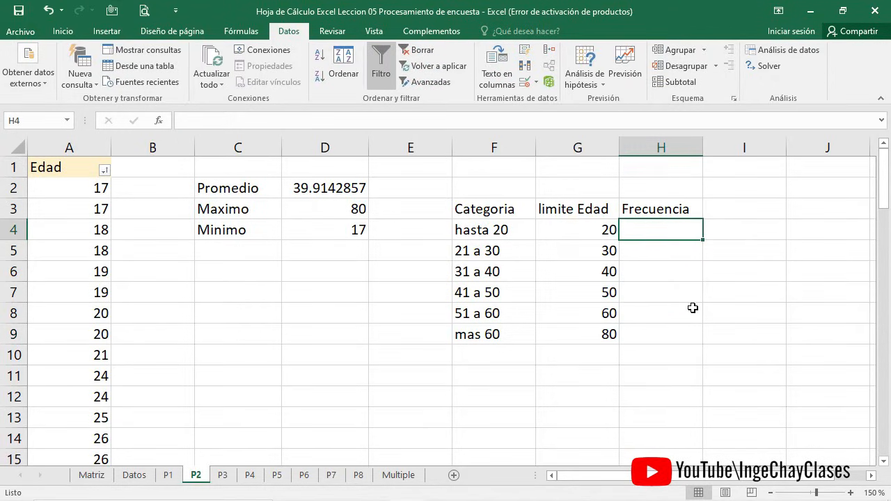
type("=")
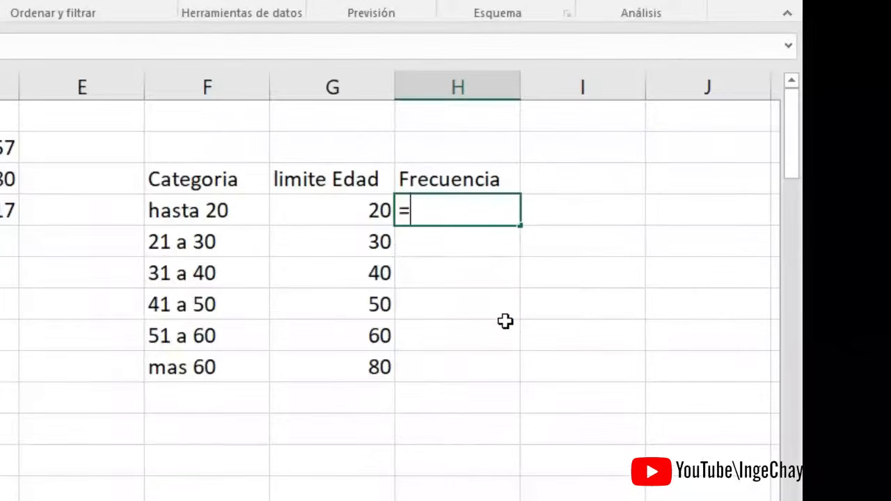
type("frec")
key("Tab")
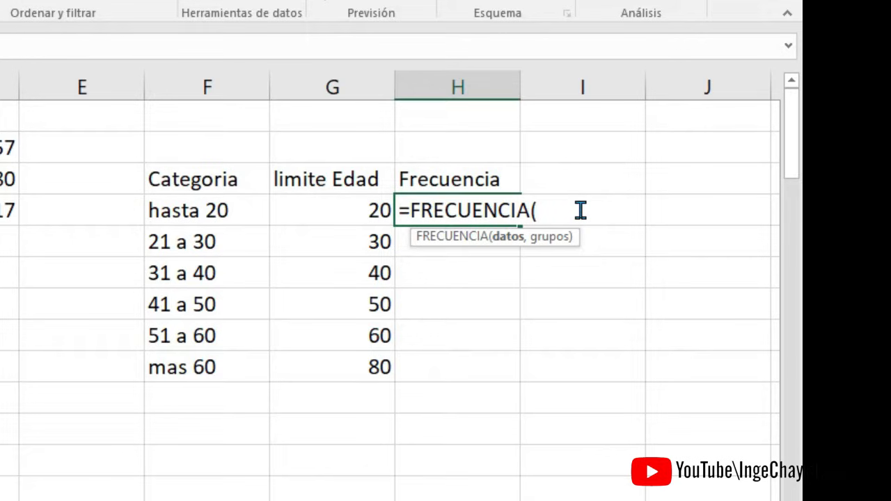
type("rang")
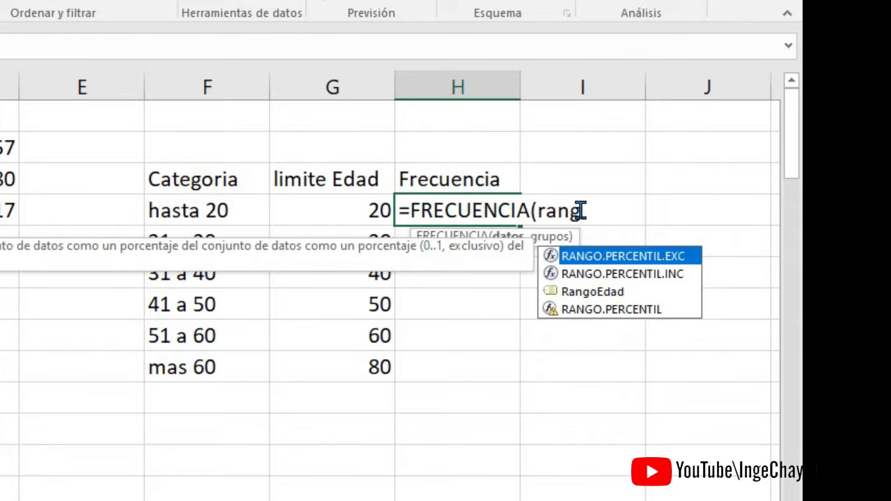
left_click(595, 296)
double_click(595, 297)
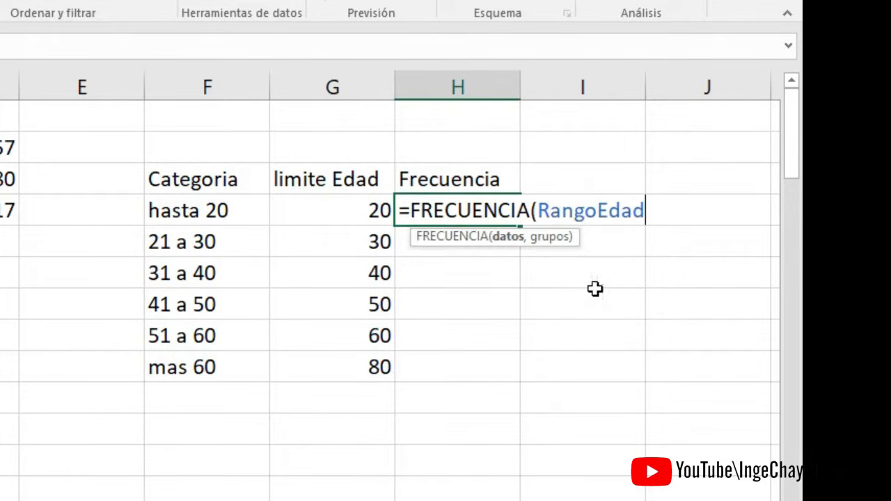
type(",")
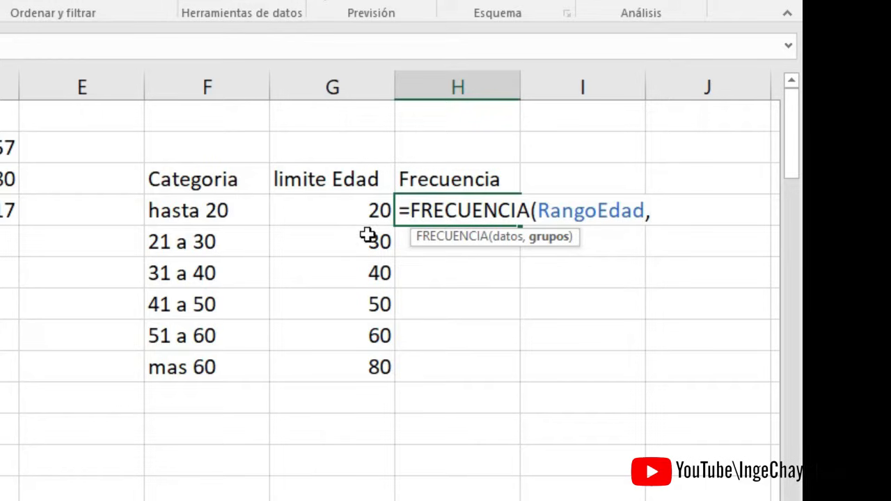
left_click_drag(312, 204, 315, 367)
type(")")
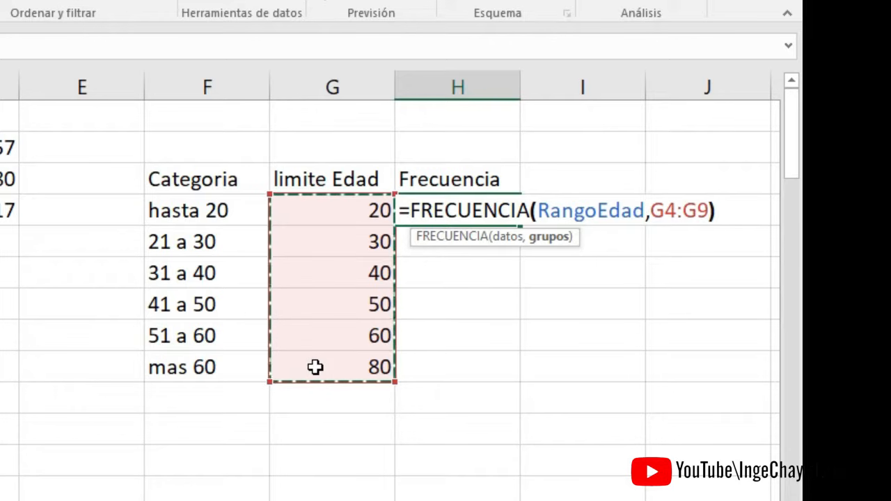
key("Return")
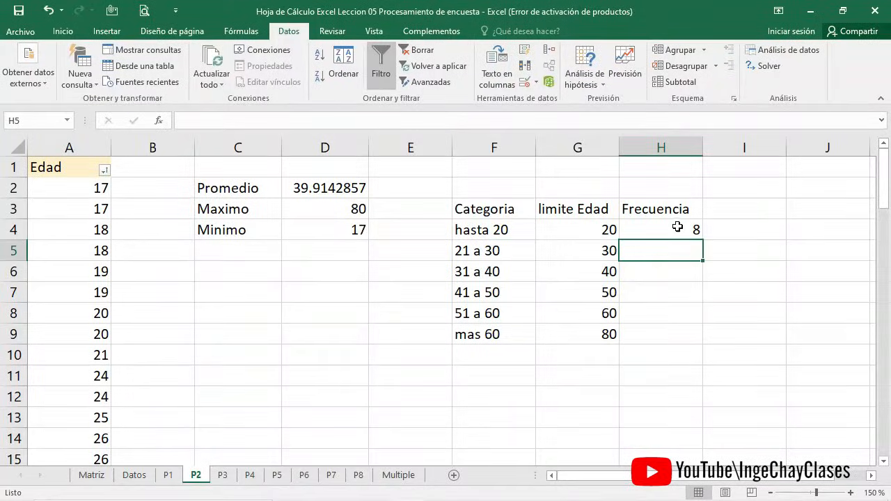
Check the hasta 20 frequency against the matching sorted ages in cells A2:A9.
left_click(482, 207)
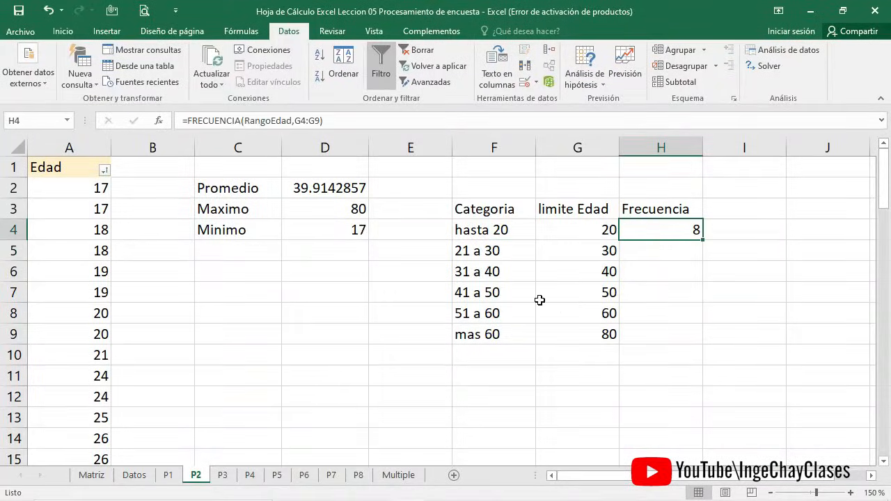
left_click(103, 193)
left_click_drag(103, 193, 79, 334)
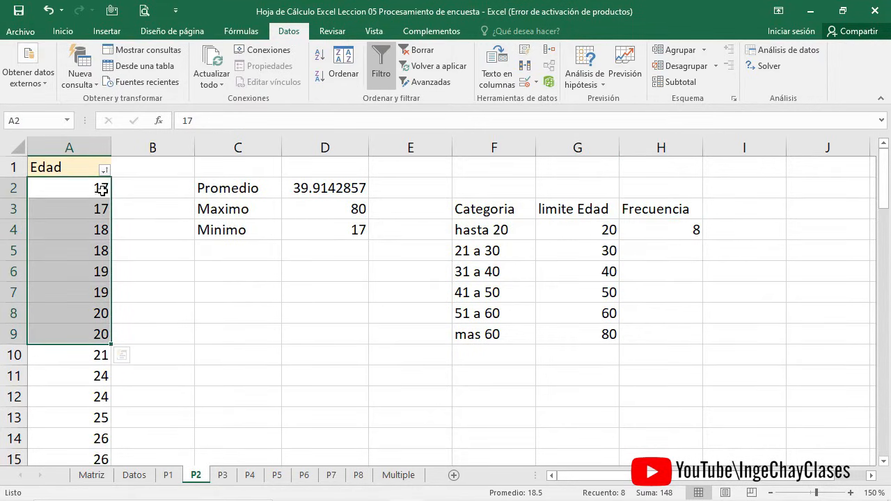
left_click(668, 229)
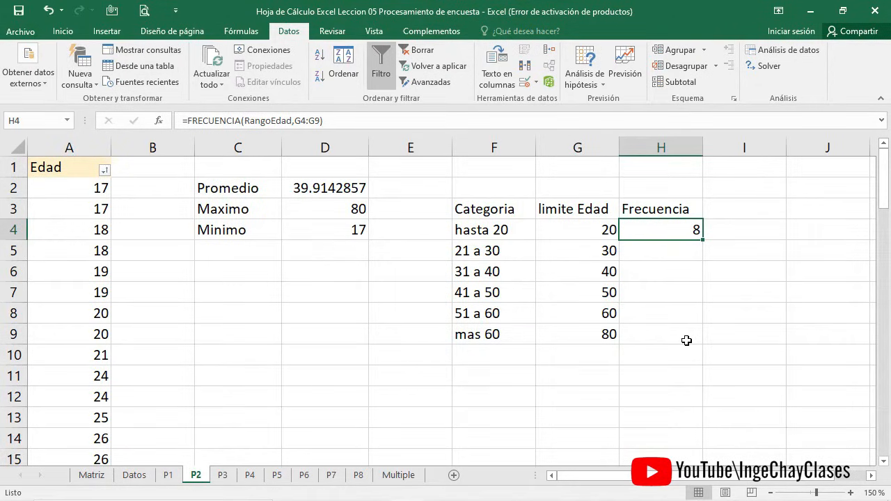
Zoom sheet P2 out to 110% and bring up the on-screen keyboard.
left_click(772, 493)
left_click(771, 493)
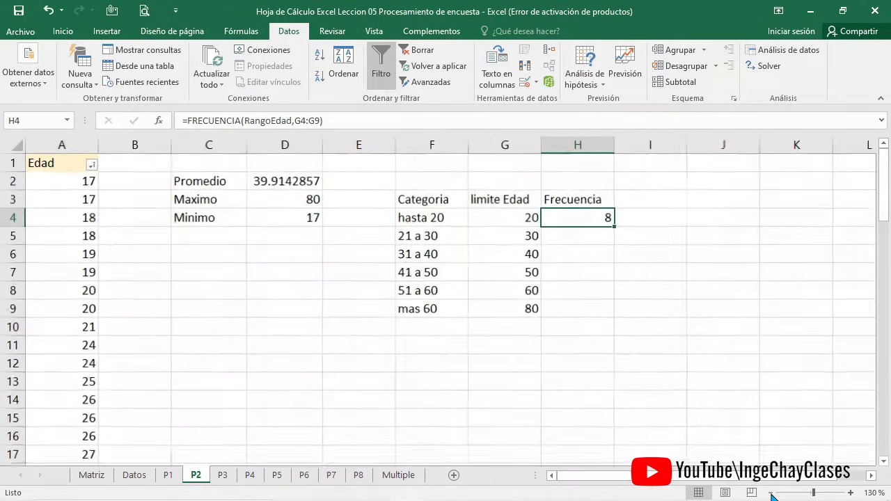
left_click(772, 493)
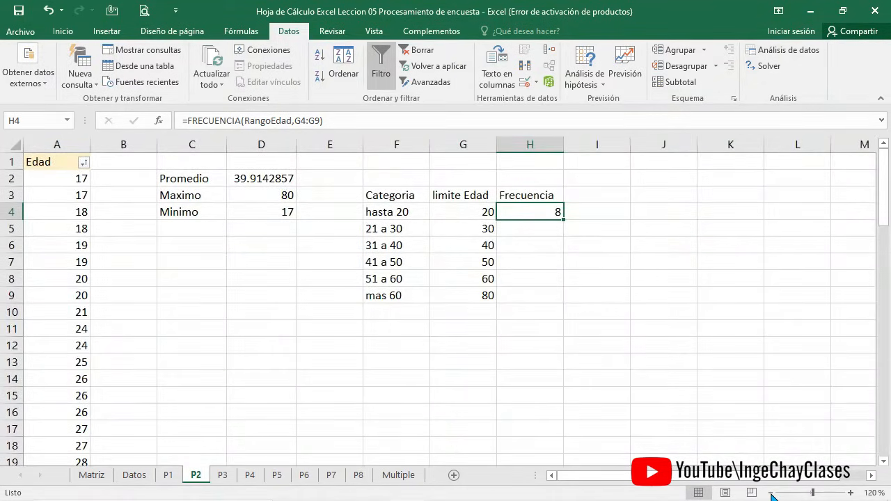
left_click(772, 492)
left_click(557, 313)
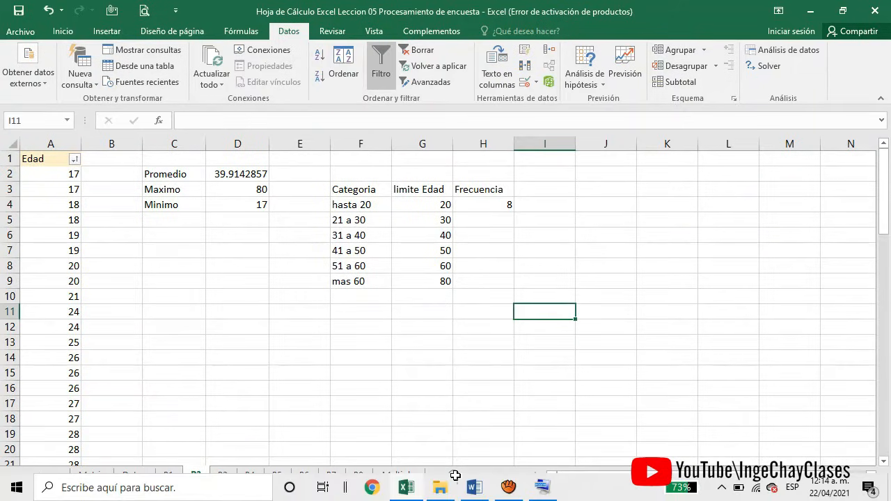
left_click(538, 488)
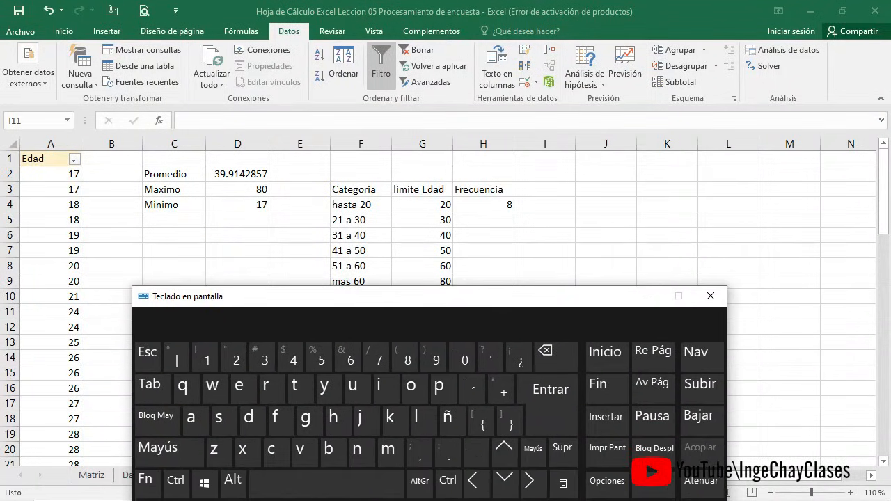
left_click(448, 481)
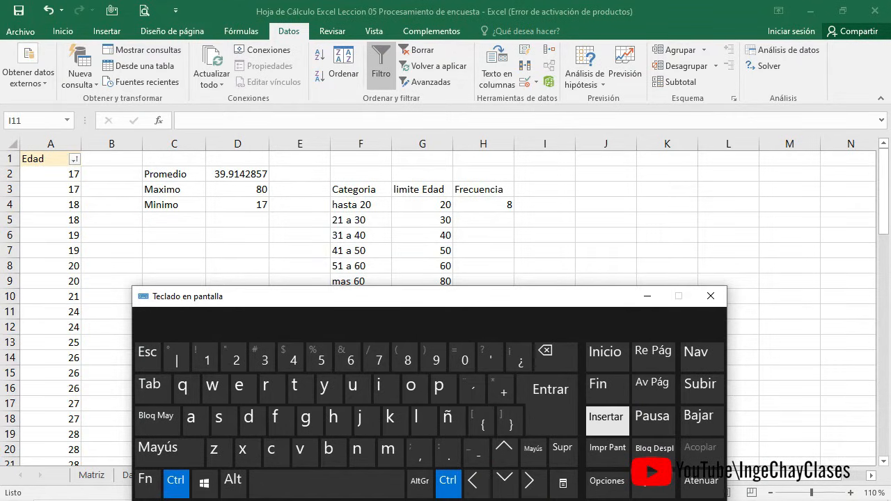
key("shift")
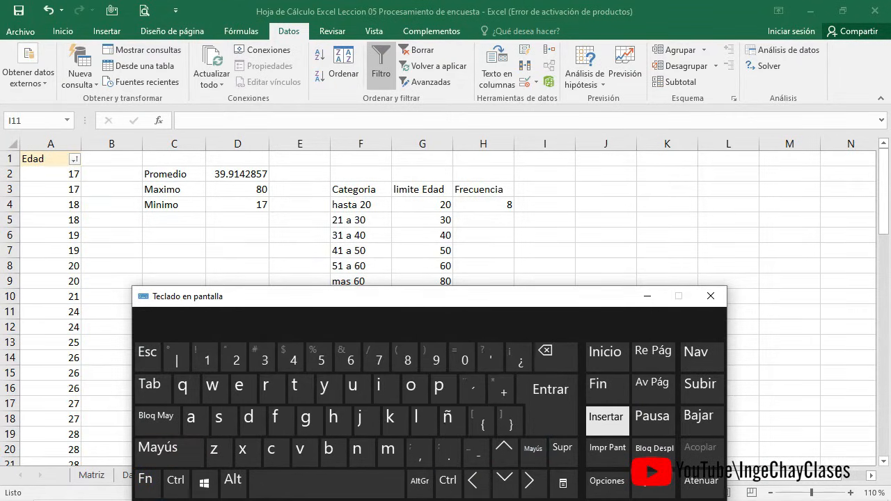
key("ctrl")
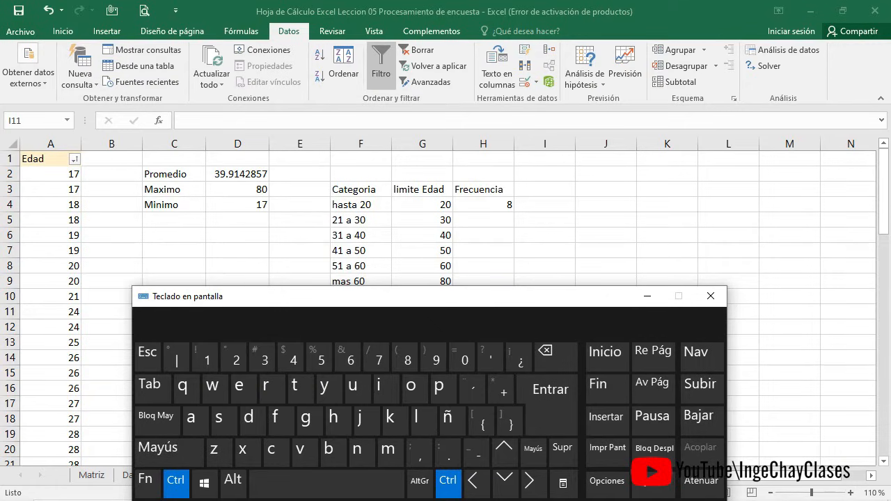
left_click(168, 451)
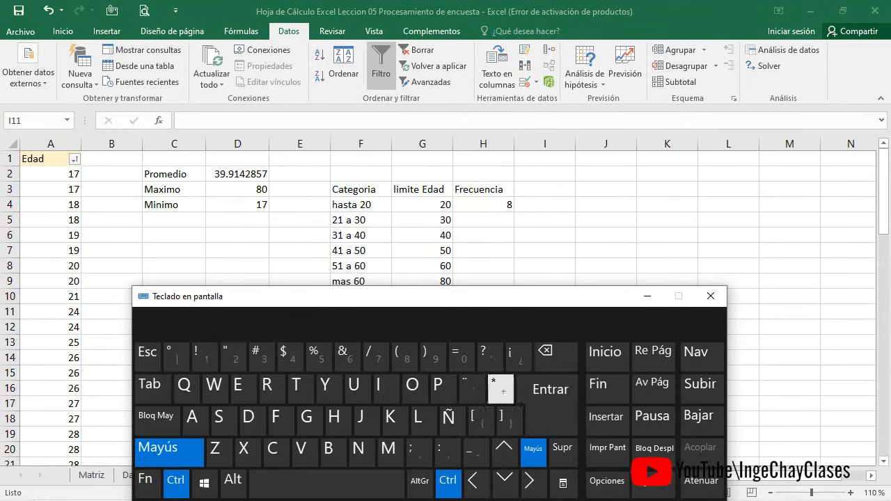
left_click(550, 404)
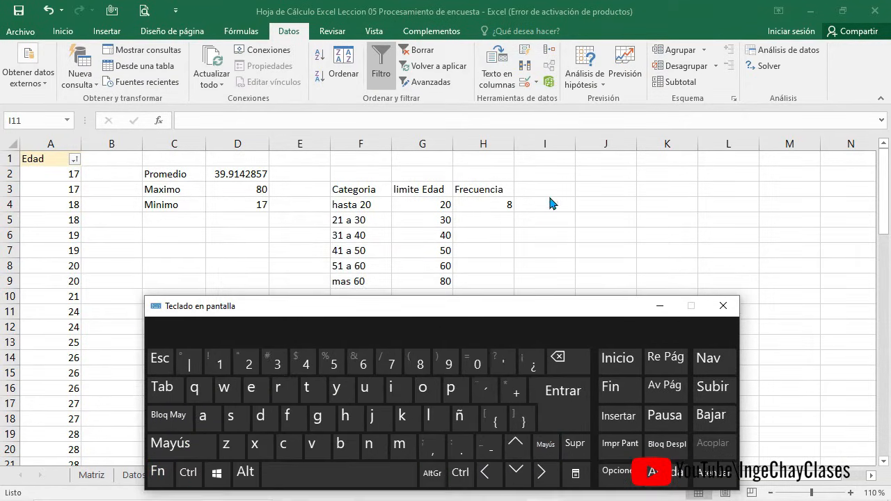
Try to enter =FRECUENCIA(RangoEdad,G4:G9) as an array formula across cells H4:H9.
left_click(487, 204)
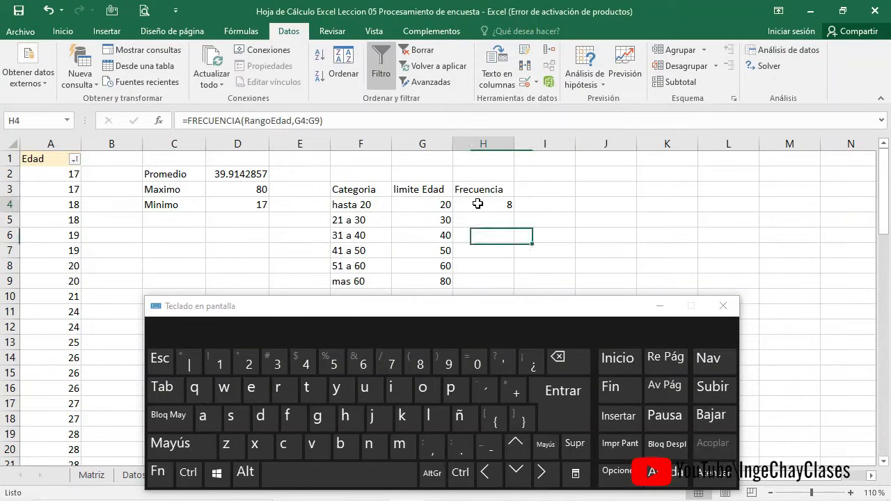
left_click(543, 232)
left_click_drag(487, 205, 477, 281)
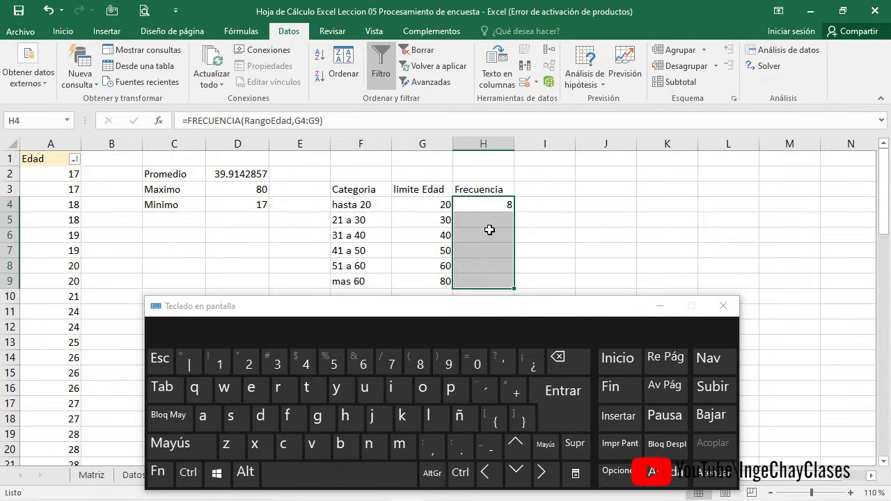
left_click(342, 116)
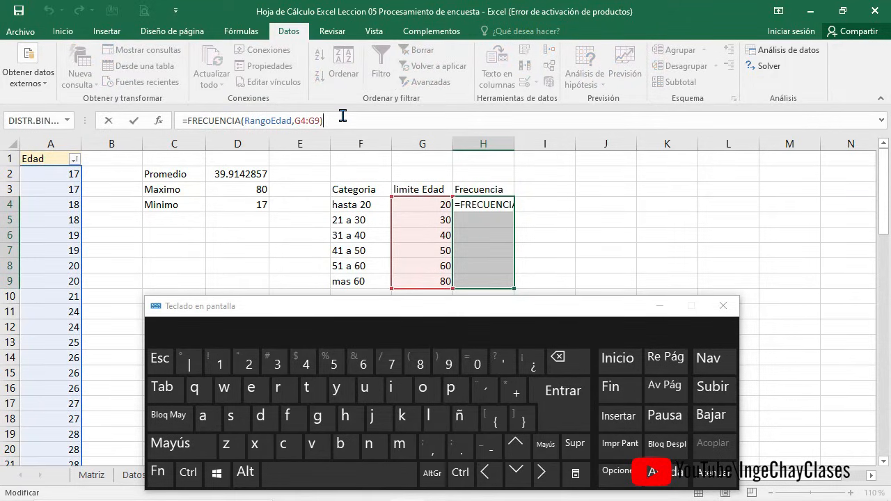
key("ctrl")
key("shift")
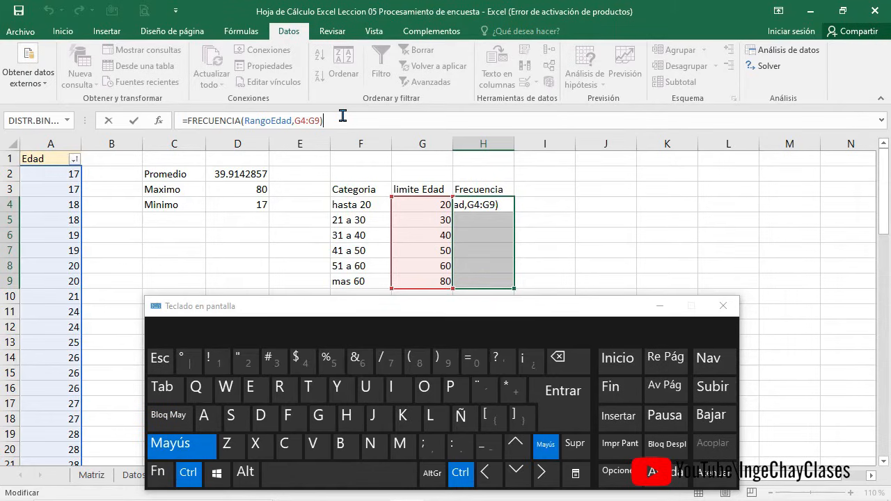
key("ctrl+shift+Return")
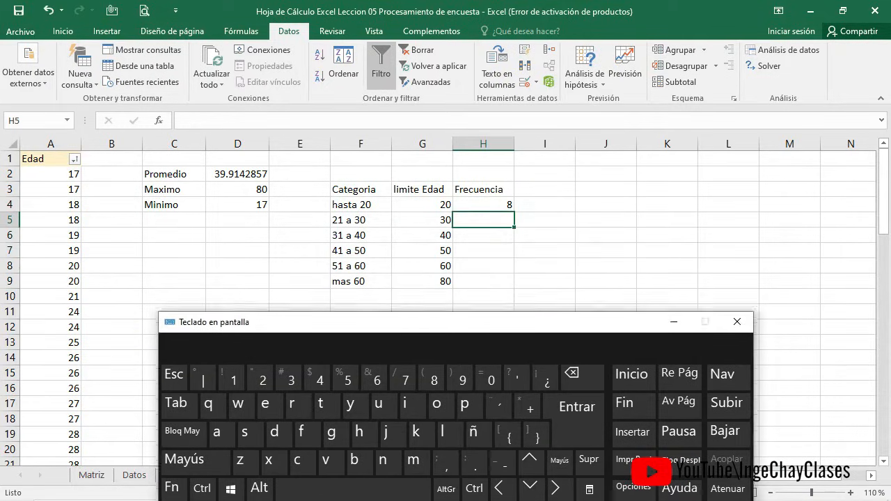
Apply =FRECUENCIA(RangoEdad,G4:G9) as an array formula to H4:H9 and minimise the on-screen keyboard.
left_click_drag(484, 322, 469, 309)
left_click(544, 220)
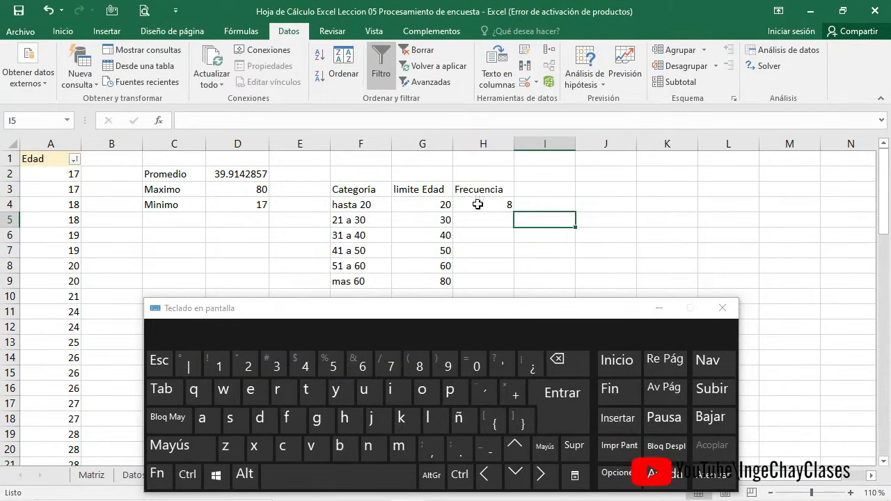
left_click(473, 199)
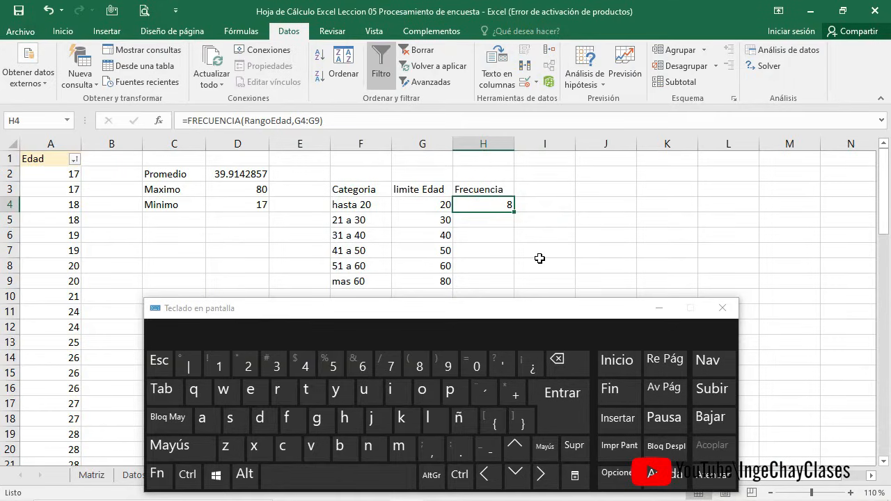
left_click_drag(487, 205, 479, 281)
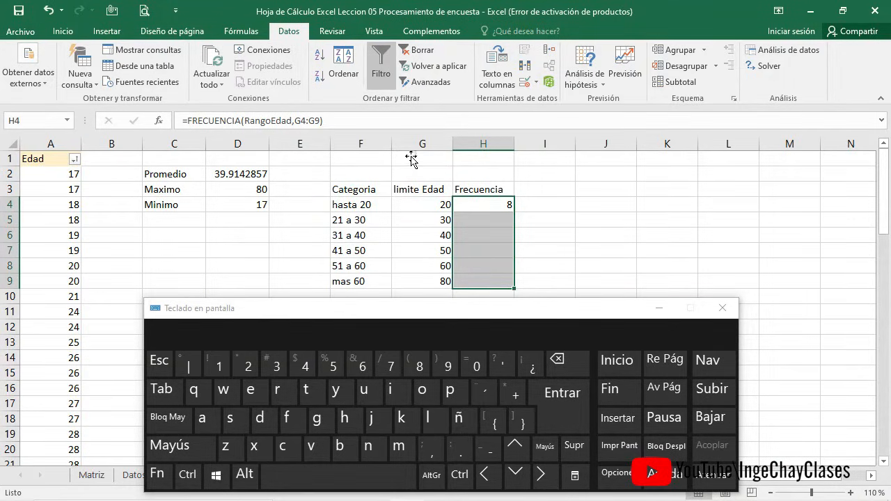
left_click(341, 122)
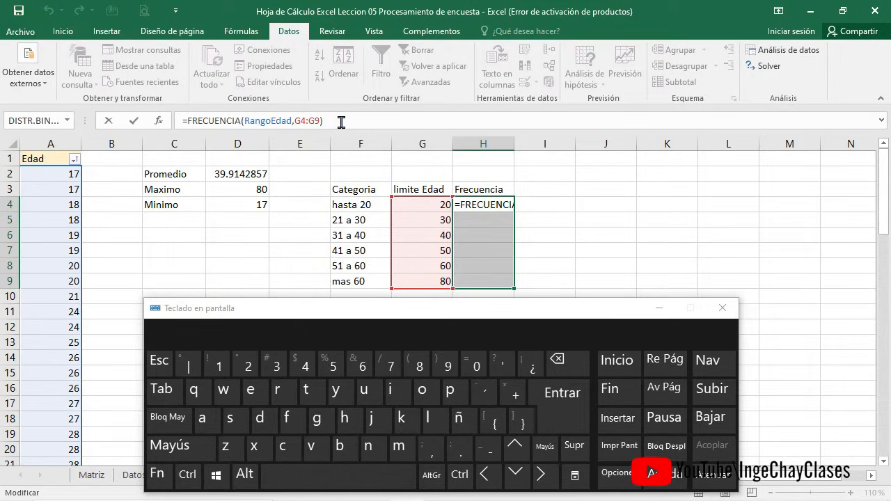
key("ctrl")
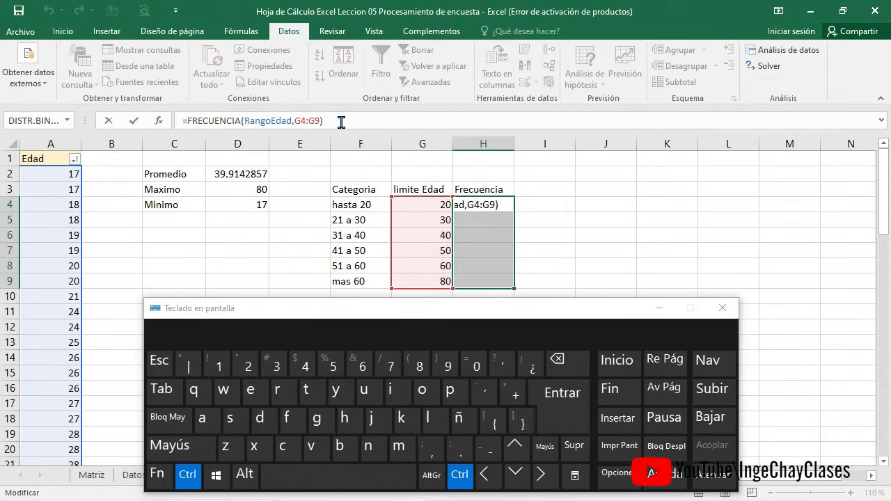
key("shift")
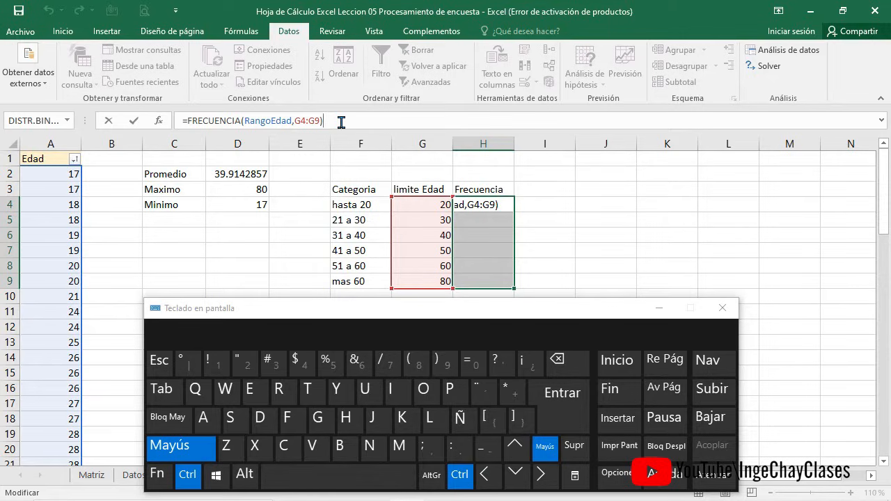
key("ctrl+shift+Return")
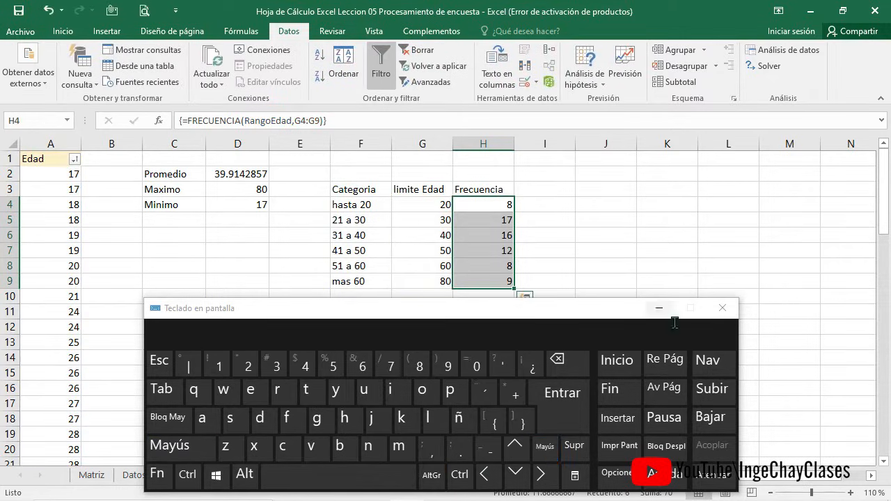
left_click(659, 308)
left_click(631, 281)
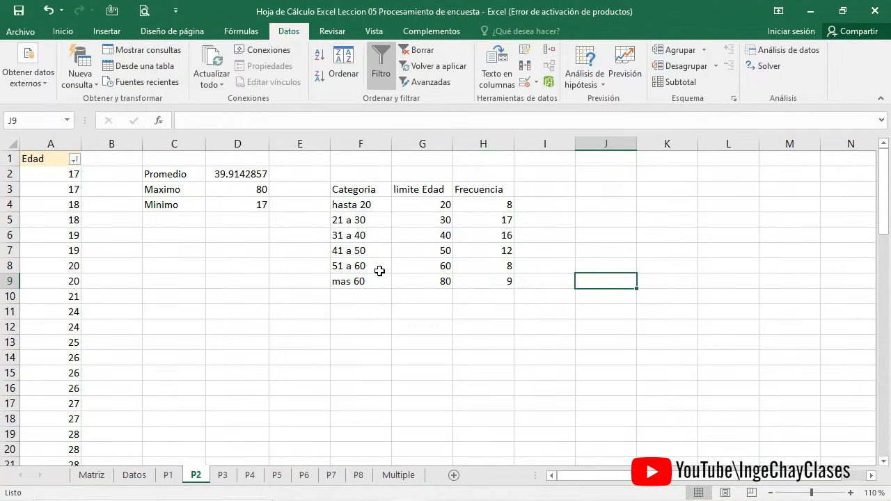
Review the Frecuencia column H3:H9 against the age categories in column F.
left_click_drag(483, 190, 484, 282)
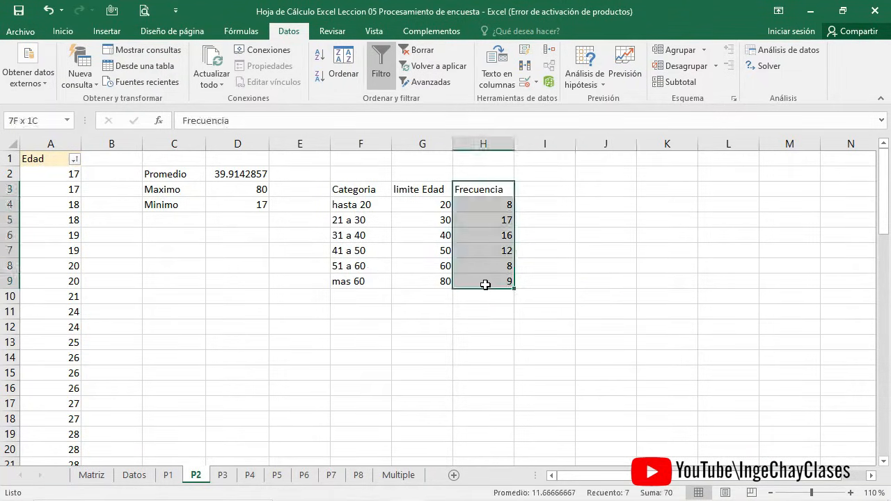
left_click(600, 235)
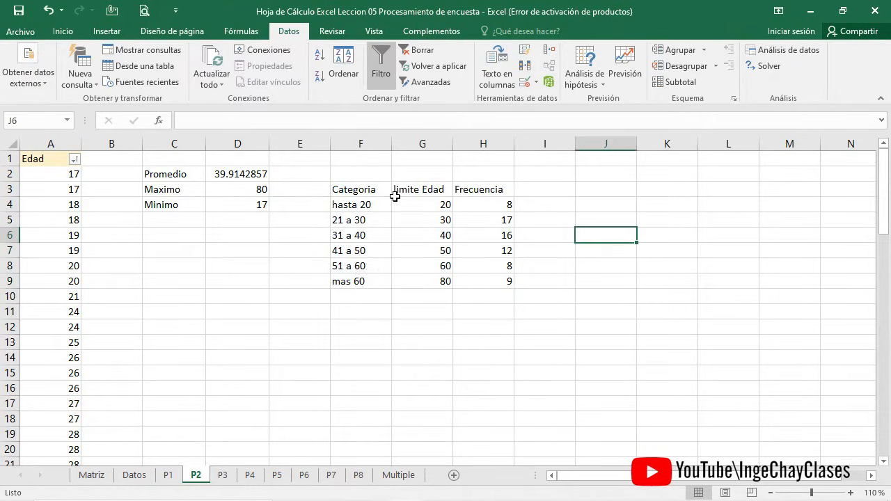
left_click_drag(483, 191, 491, 281)
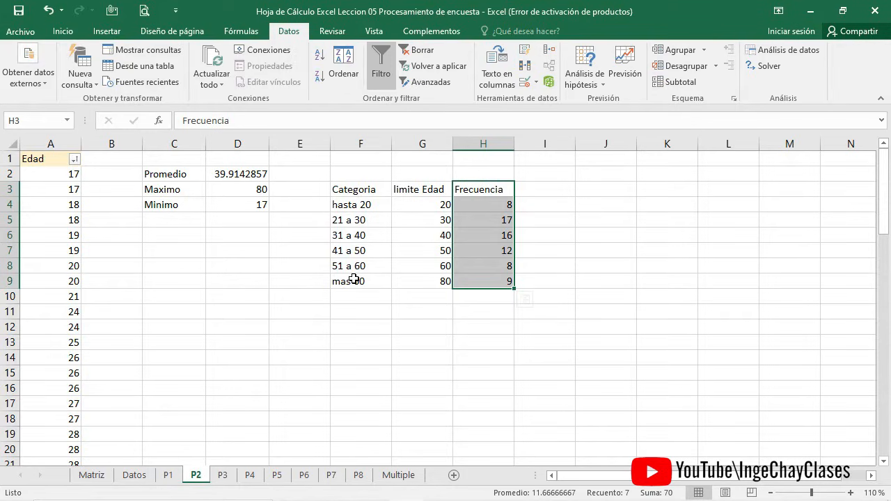
left_click(529, 219)
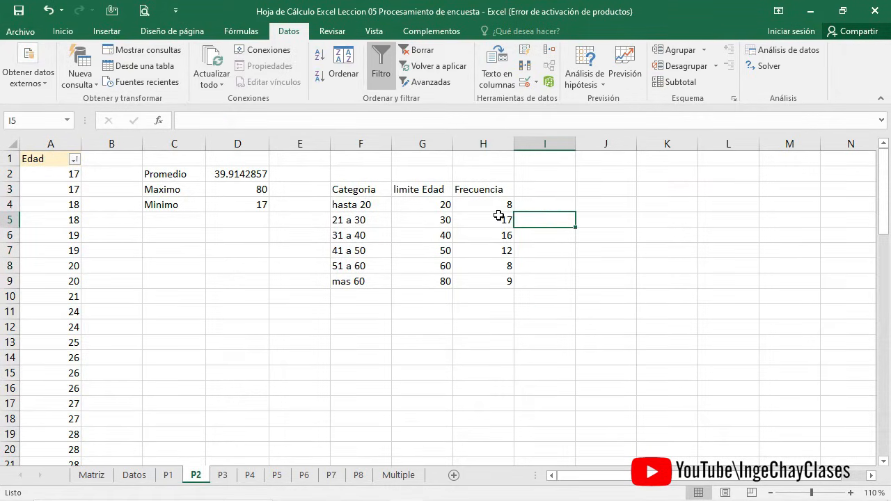
Try a clustered 2-D column chart of limite Edad and Frecuencia from G3:H9, and delete the chart.
left_click_drag(411, 187, 484, 285)
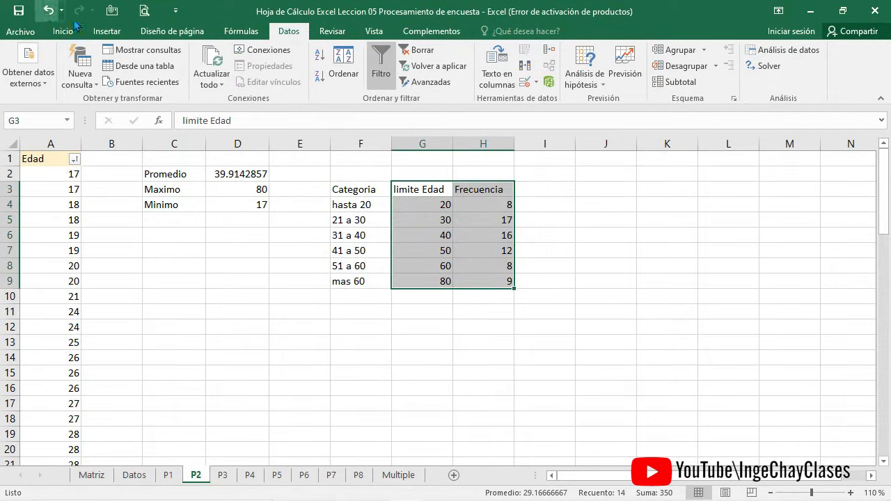
left_click(105, 35)
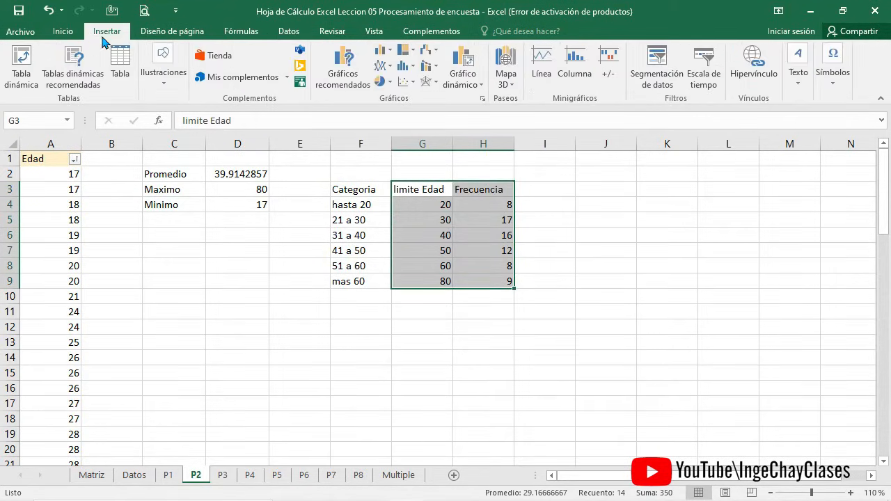
left_click(383, 50)
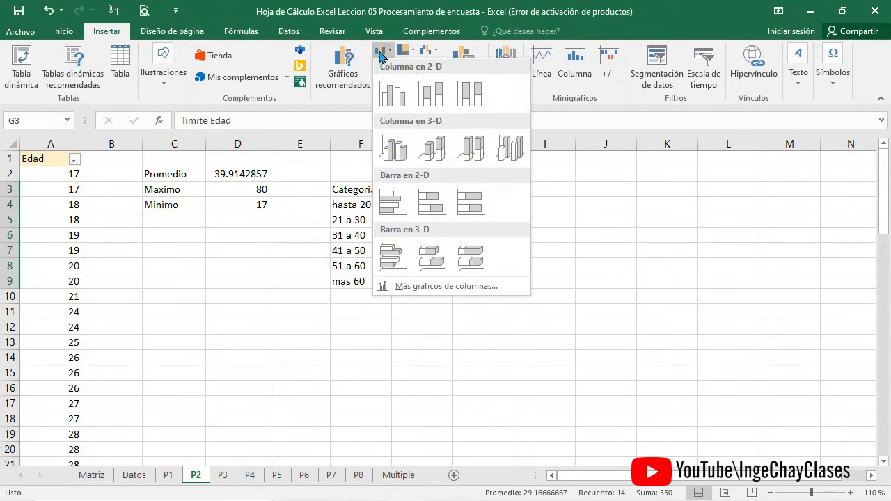
left_click(394, 96)
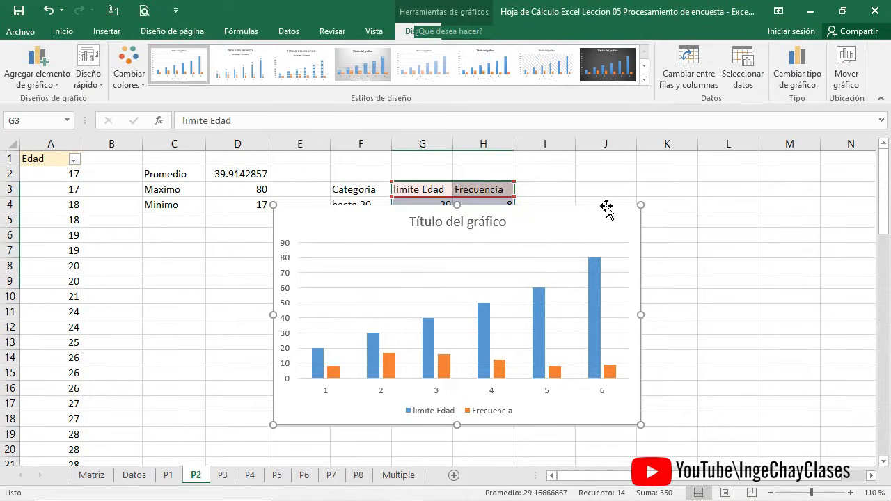
key("Delete")
left_click(606, 208)
Insert a clustered 2-D column chart of Categoria and Frecuencia from F3:F9 and H3:H9, showing the on-screen keyboard while selecting the two ranges.
left_click(365, 194)
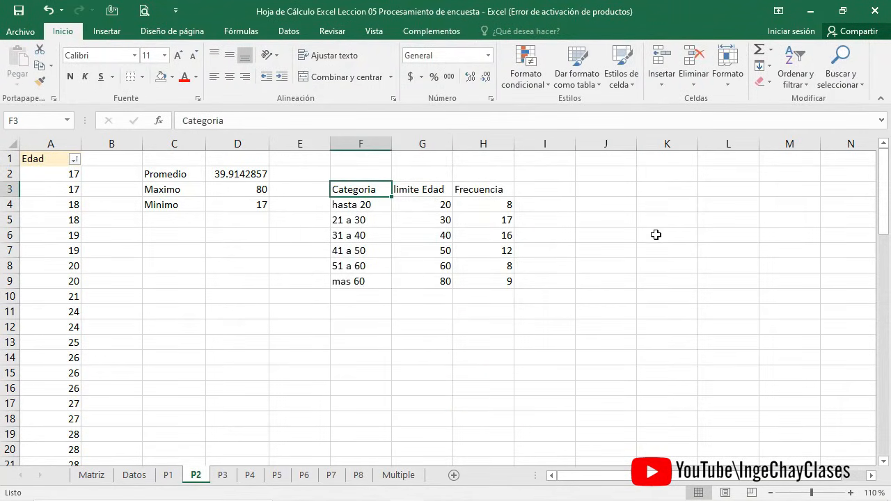
left_click(711, 302)
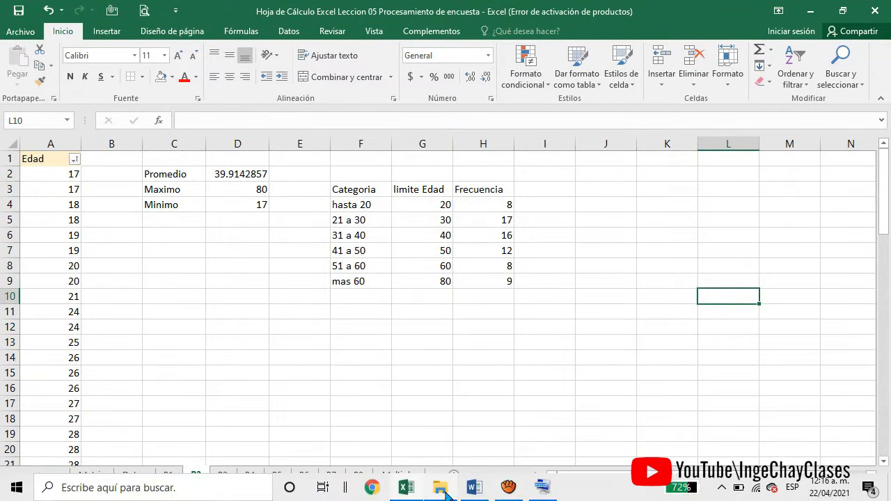
left_click(542, 492)
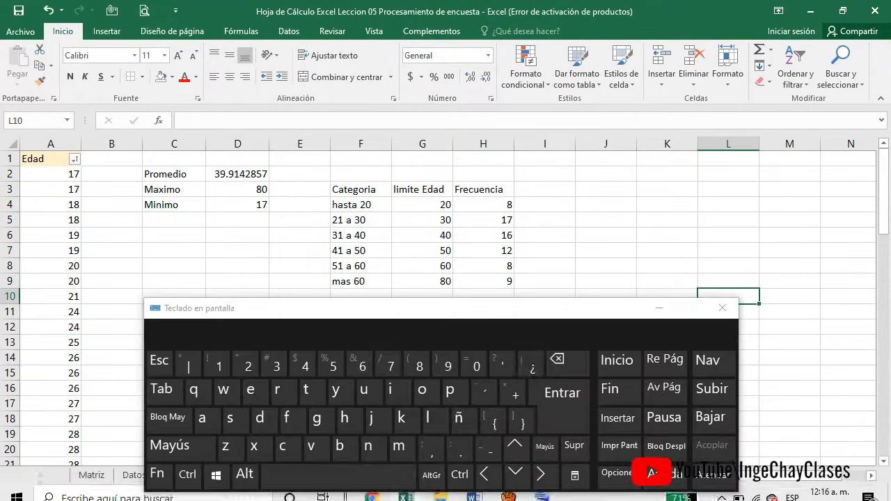
mouse_move(452, 309)
left_mouse_down()
mouse_move(459, 301)
mouse_move(458, 310)
left_mouse_up()
left_click_drag(343, 193, 355, 278)
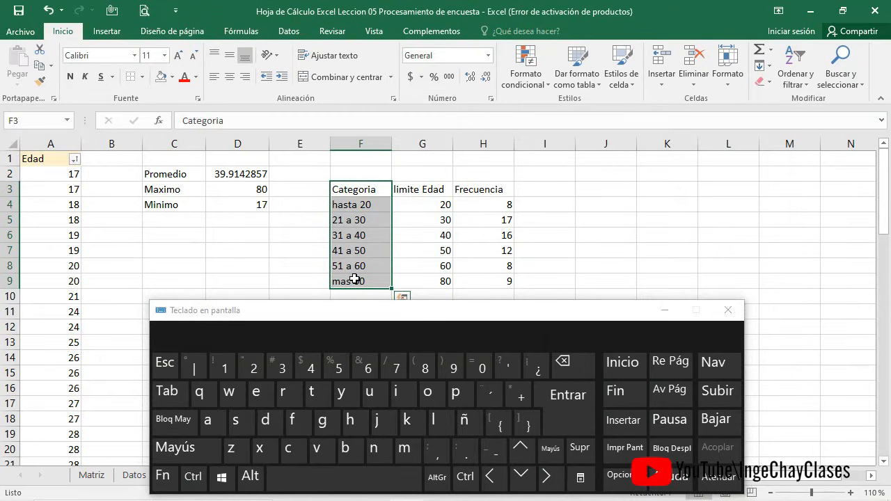
key("ctrl")
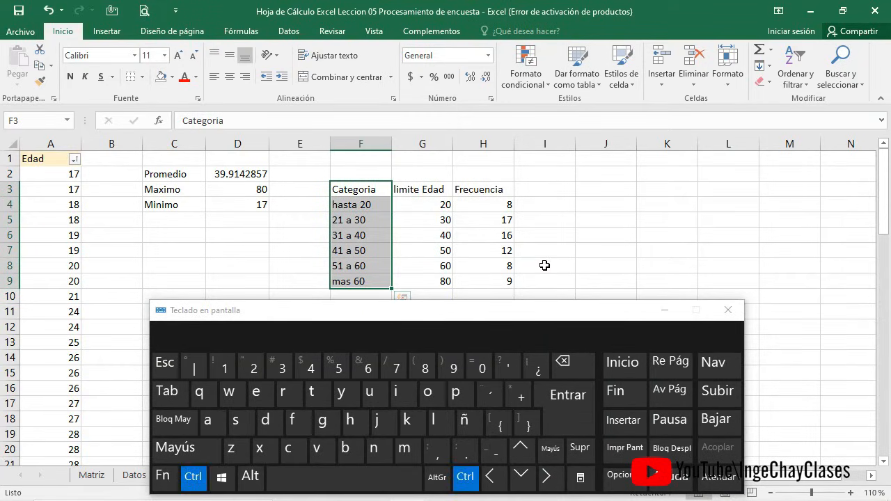
left_click_drag(480, 189, 481, 282)
left_click(665, 310)
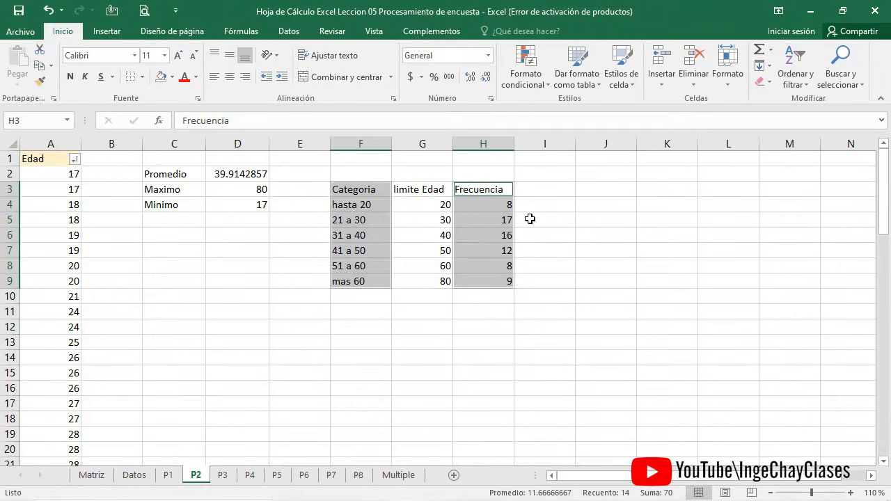
left_click(106, 31)
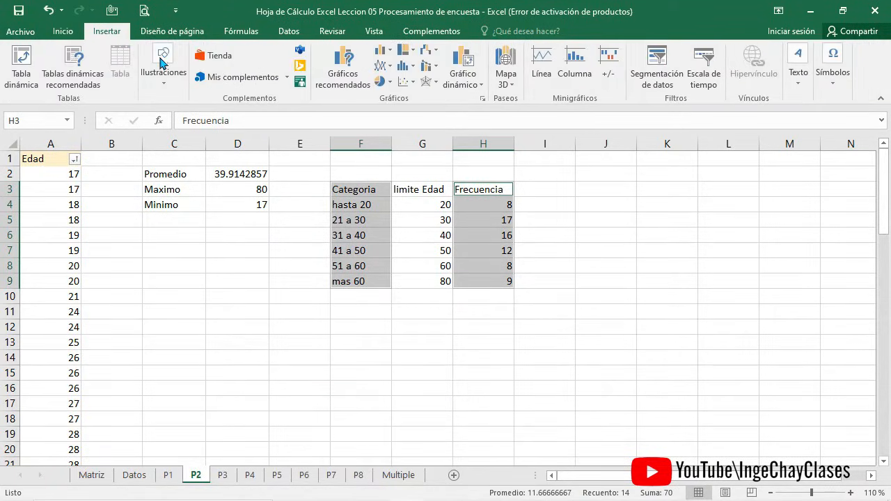
left_click(385, 56)
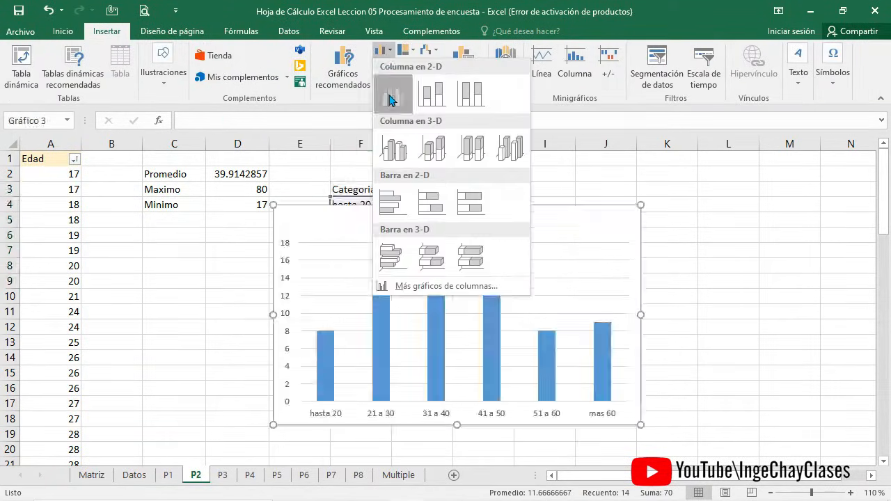
left_click(392, 90)
Move the new column chart slightly lower and set its title to Edad.
left_click_drag(471, 211, 489, 243)
left_click(484, 245)
left_click(483, 245)
double_click(482, 245)
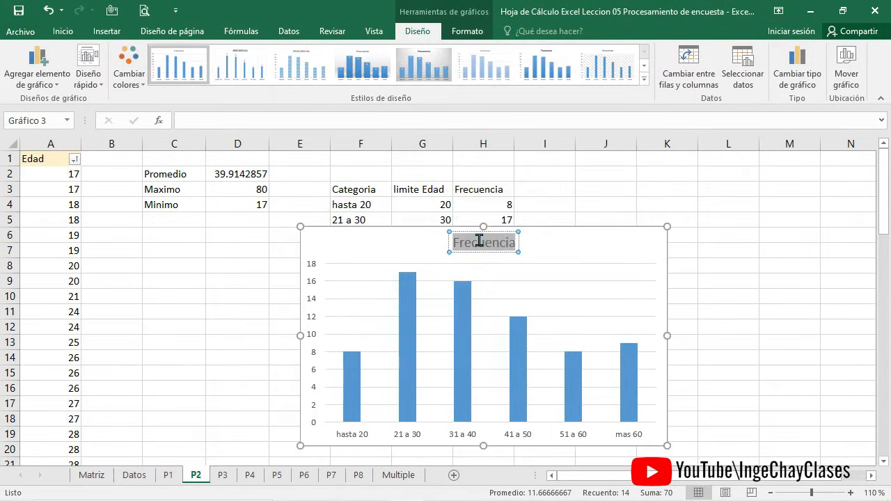
type("Edad")
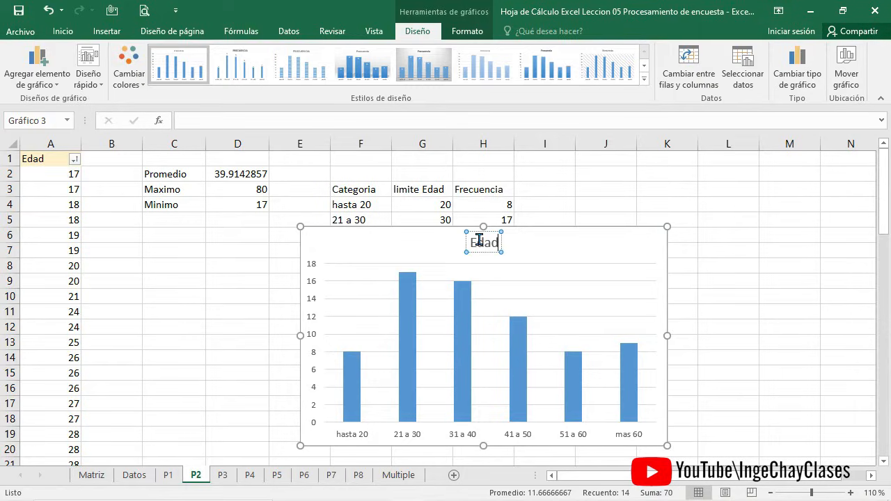
left_click(728, 403)
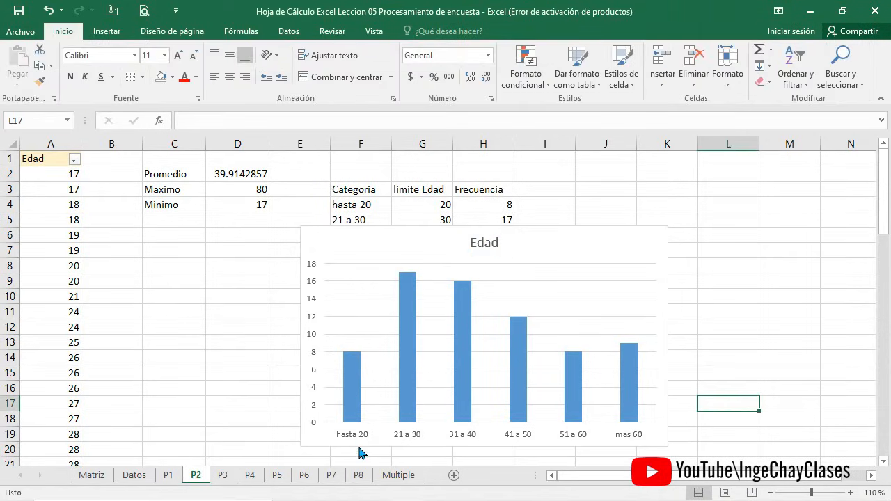
Move the Edad chart below the frequency table so that it starts at about row 12.
left_click(553, 252)
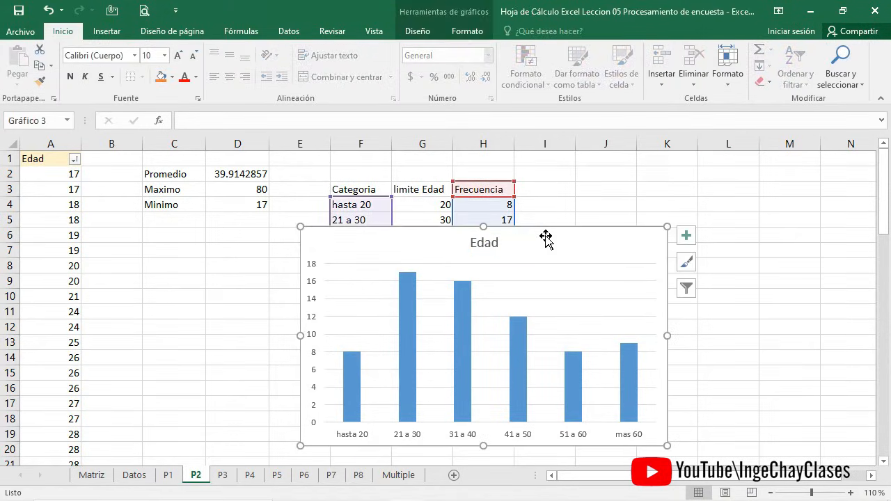
left_click_drag(545, 237, 534, 316)
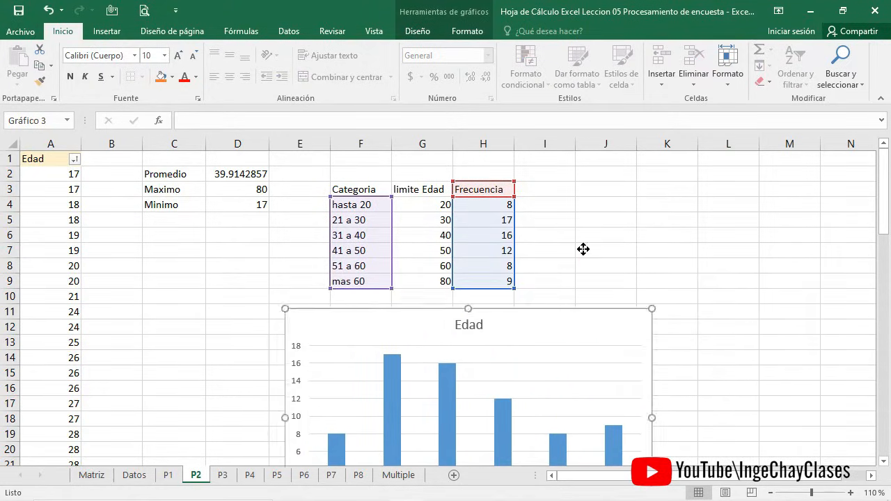
left_click(585, 248)
left_click(540, 310)
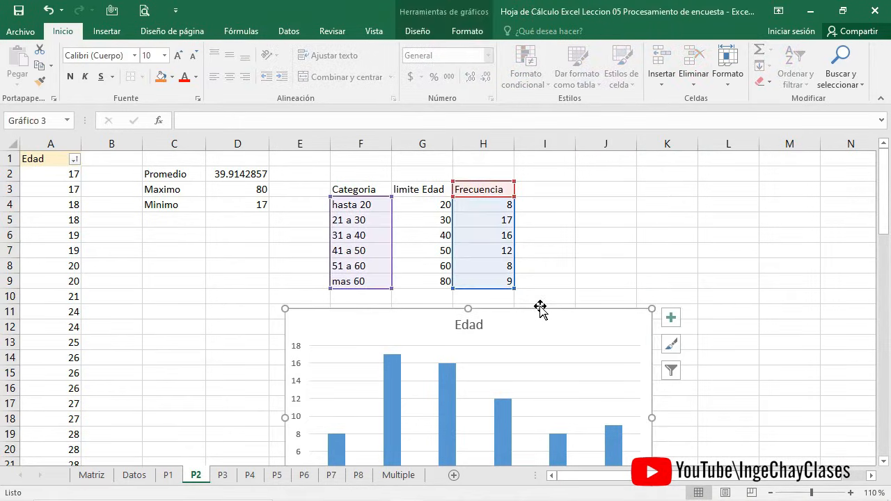
left_click_drag(540, 310, 547, 327)
left_click(698, 200)
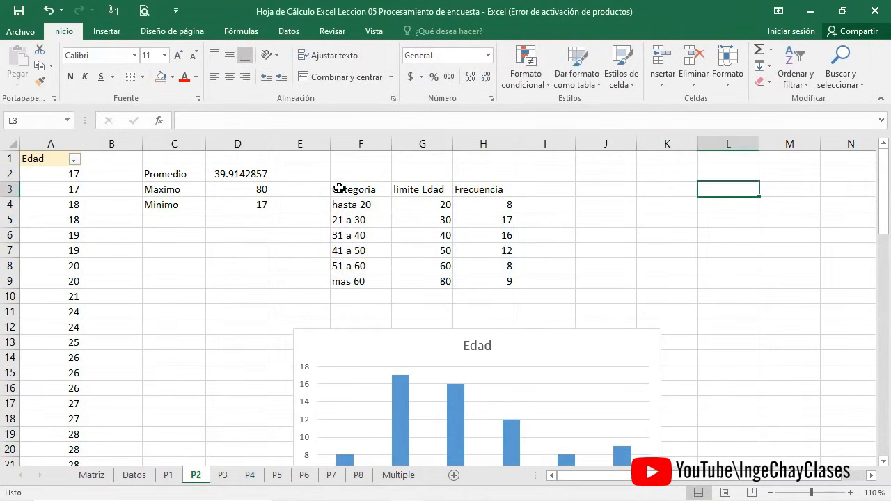
Apply all borders to the frequency table and the empty column beside it, F3:I9.
left_click_drag(342, 186, 537, 279)
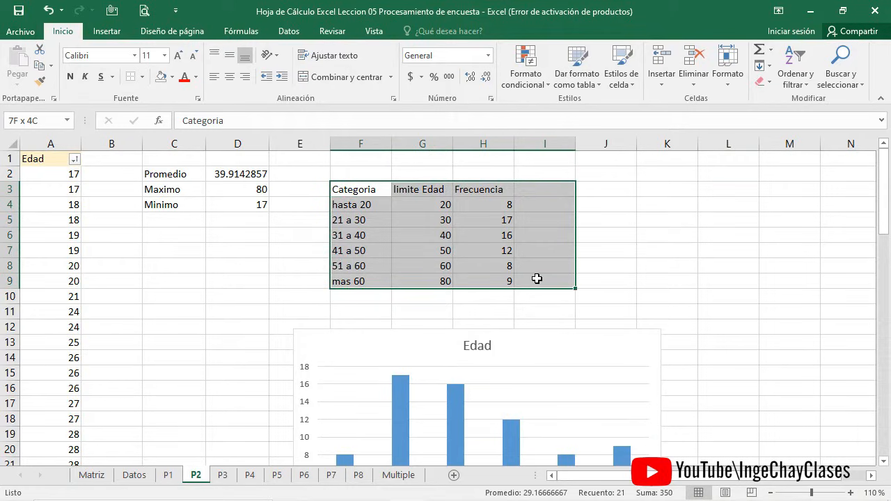
left_click(142, 77)
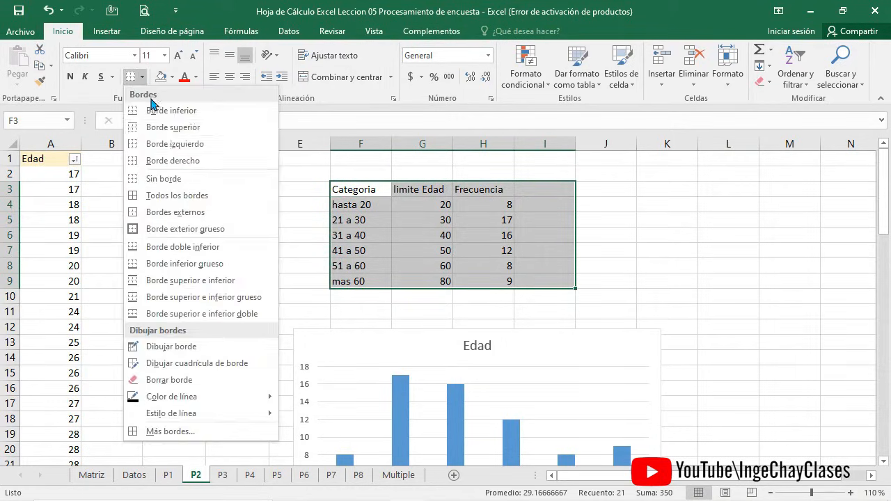
left_click(177, 195)
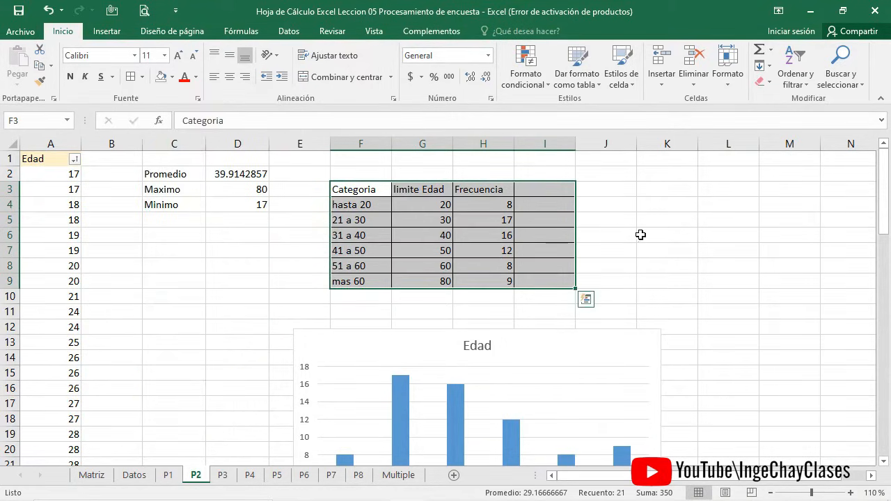
left_click(640, 235)
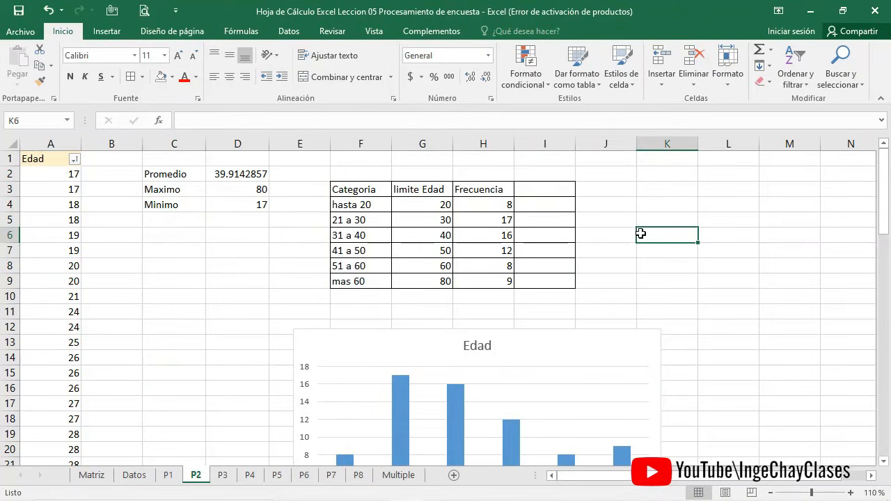
Enter the column header porcentaje in cell I3.
left_click(560, 190)
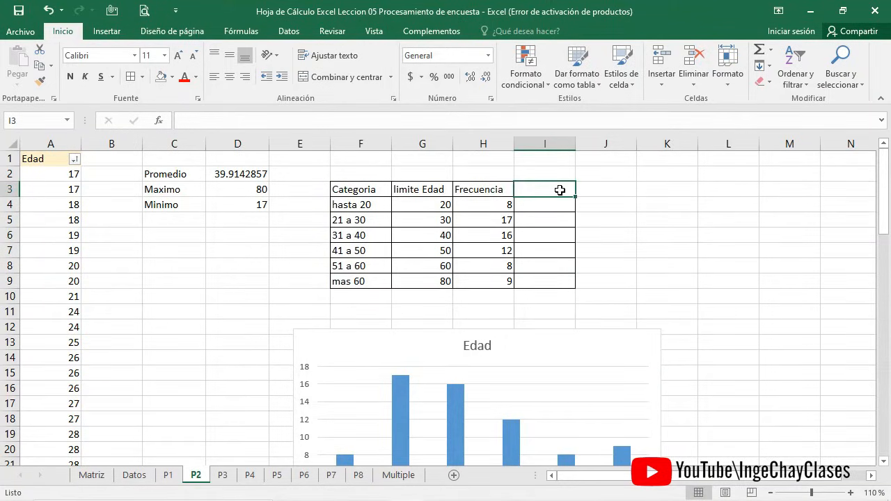
type("por")
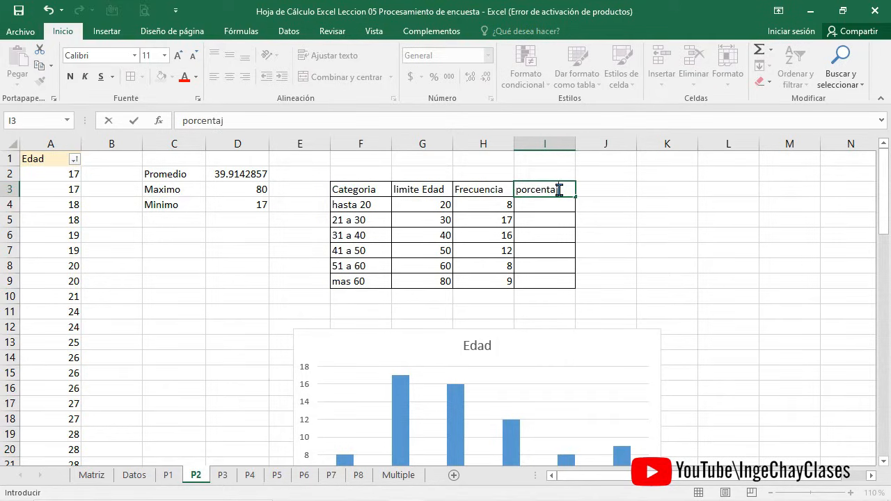
type("centaje")
key("Return")
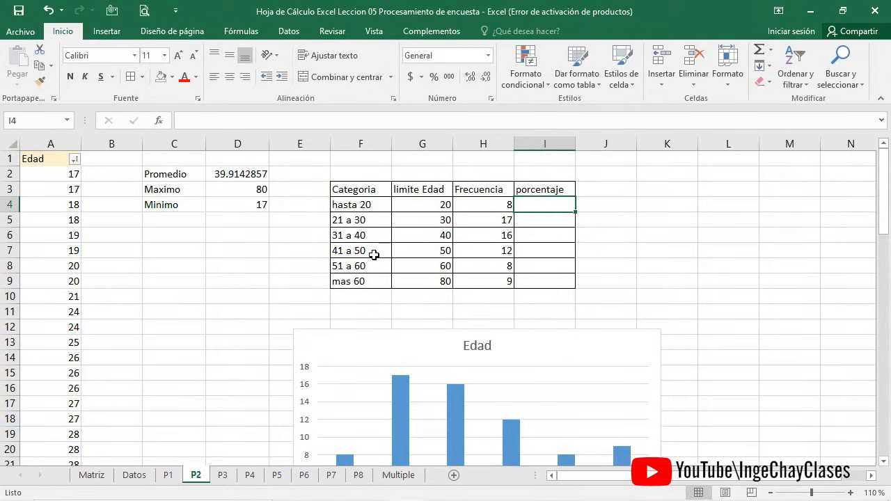
Fill the Frecuencia header cell H3 with yellow.
left_click(488, 192)
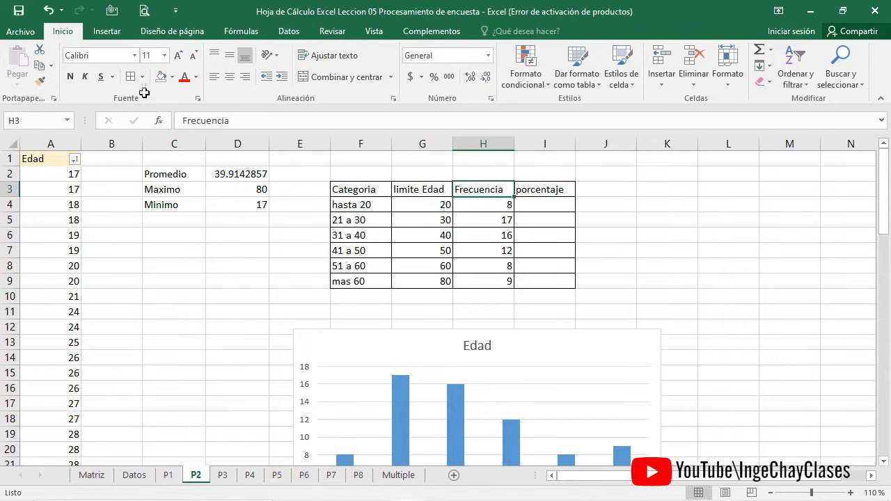
left_click(172, 77)
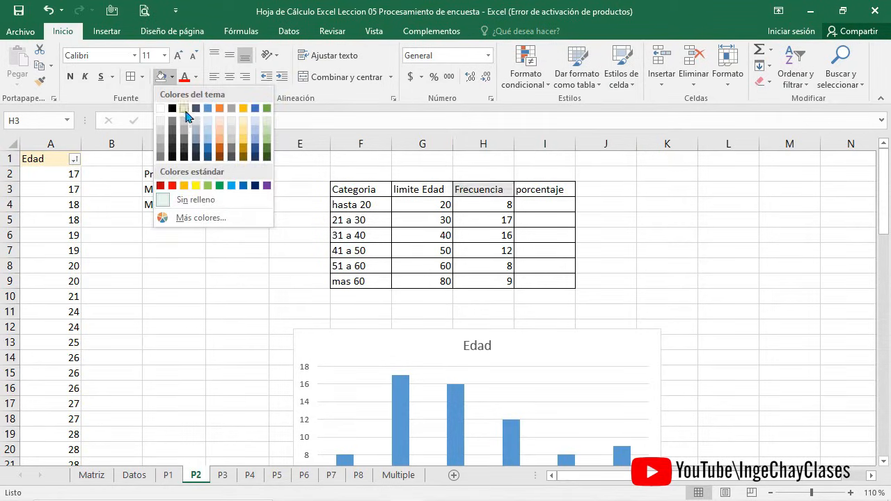
left_click(195, 187)
left_click(521, 220)
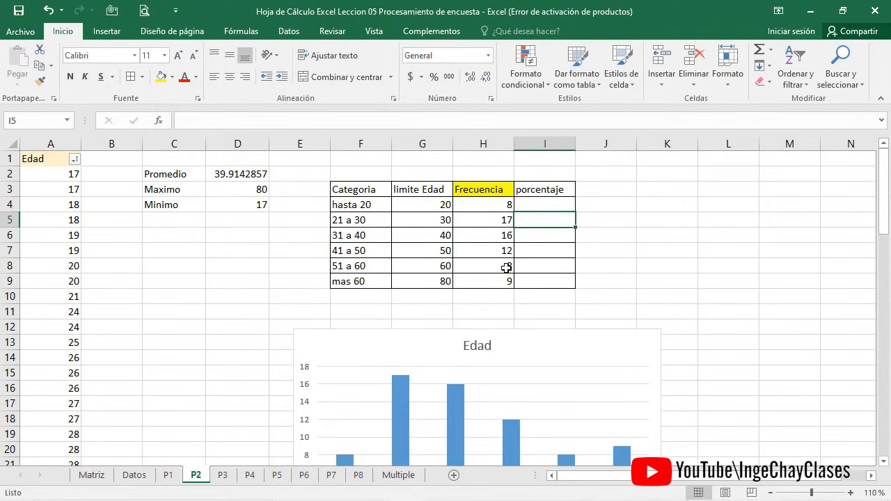
Total the frequencies in cell H10 with =SUMA(H4:H9).
left_click(492, 300)
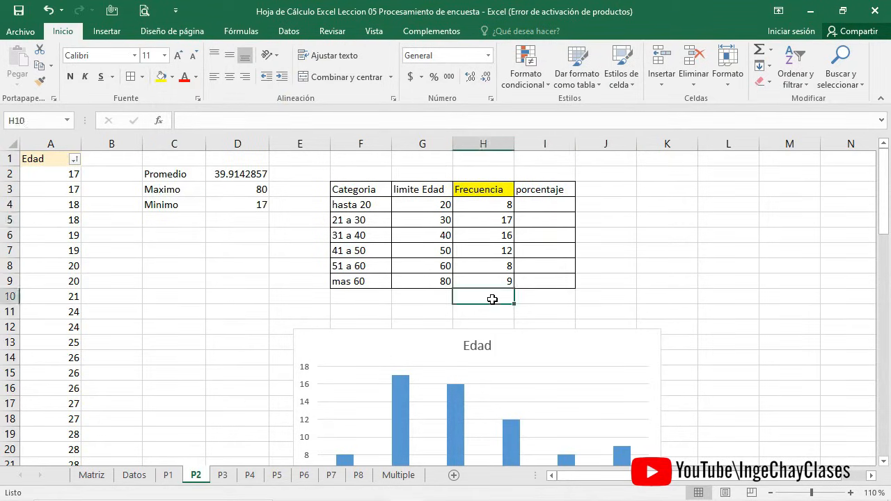
left_click(758, 48)
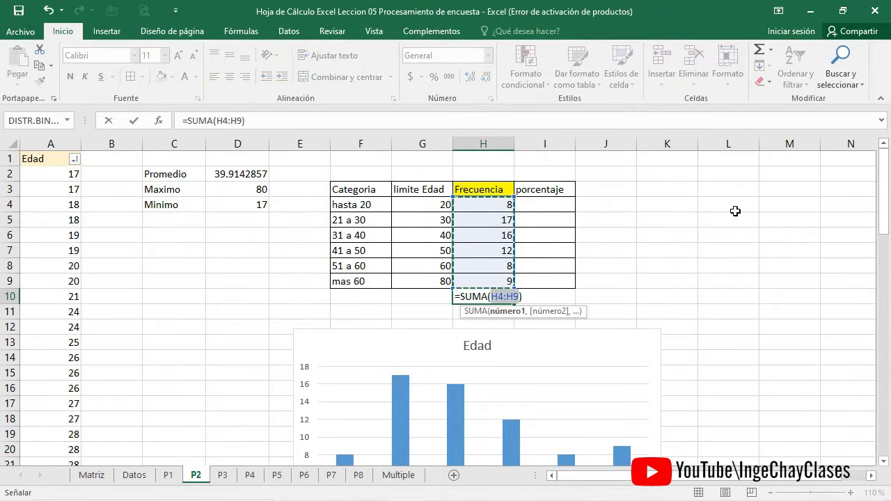
key("Return")
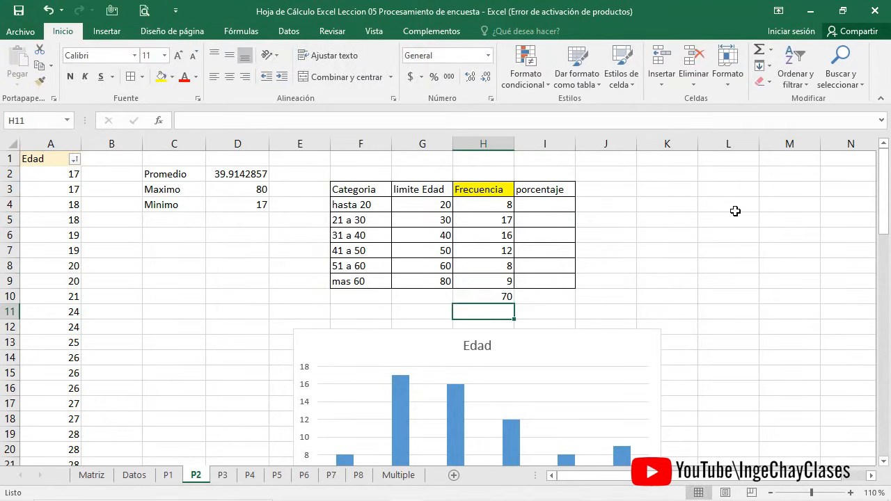
left_click(506, 297)
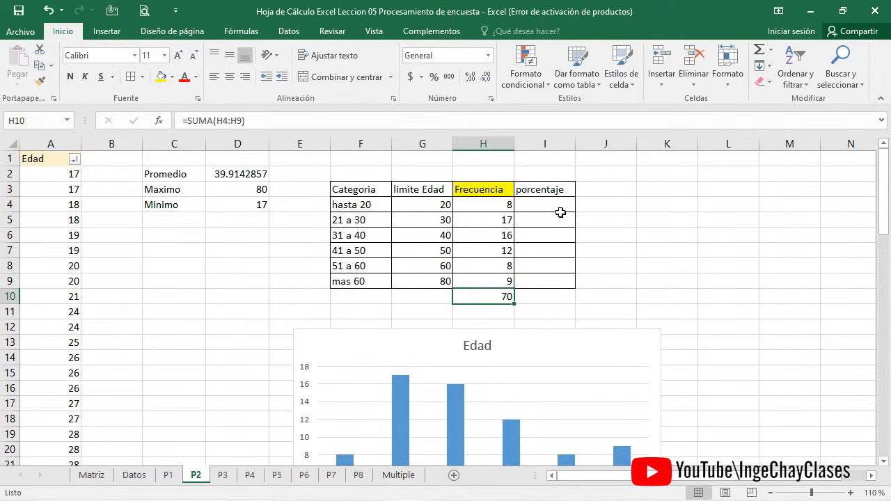
Enter the formula =H4/H10 in cell I4 to calculate the first category's share of the total.
left_click(560, 212)
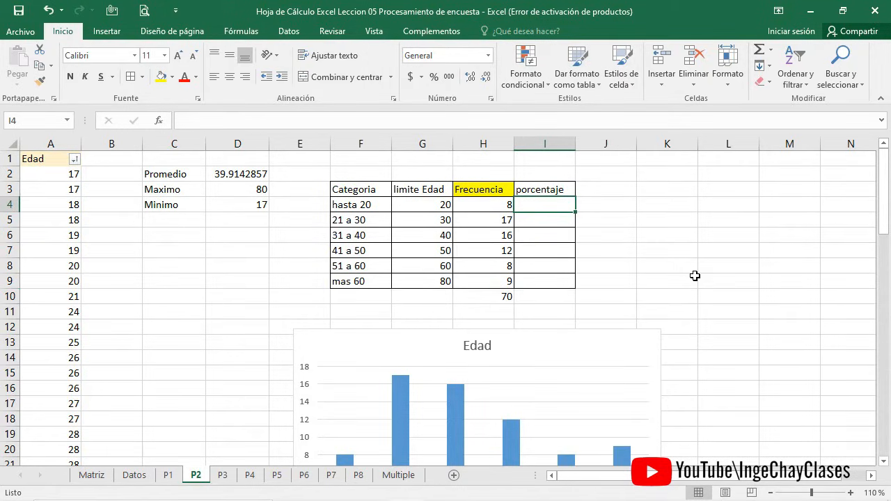
type("=")
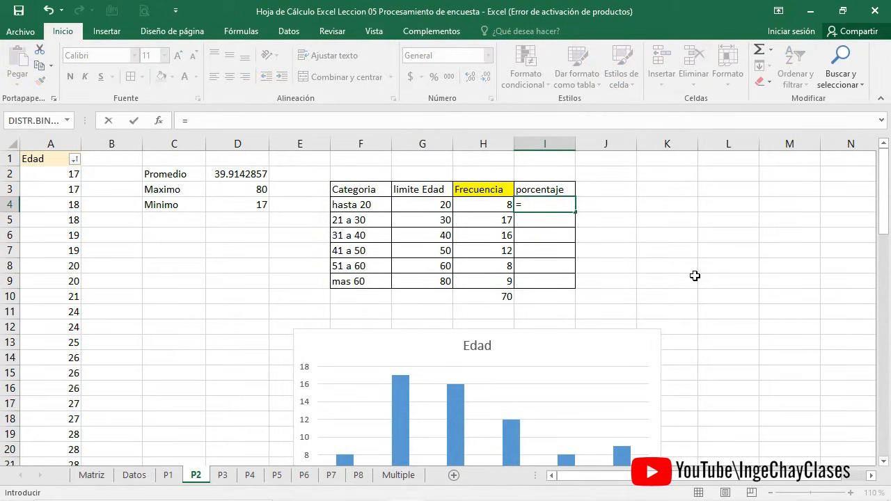
left_click(481, 208)
type("/")
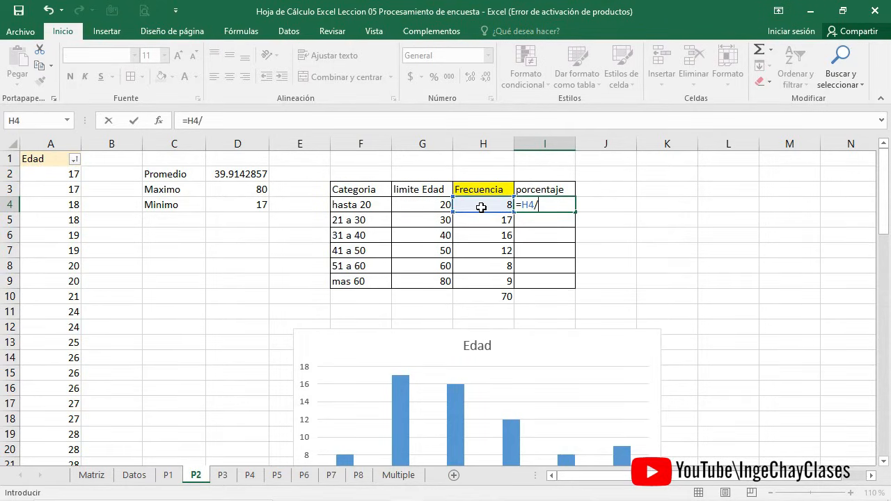
left_click(490, 298)
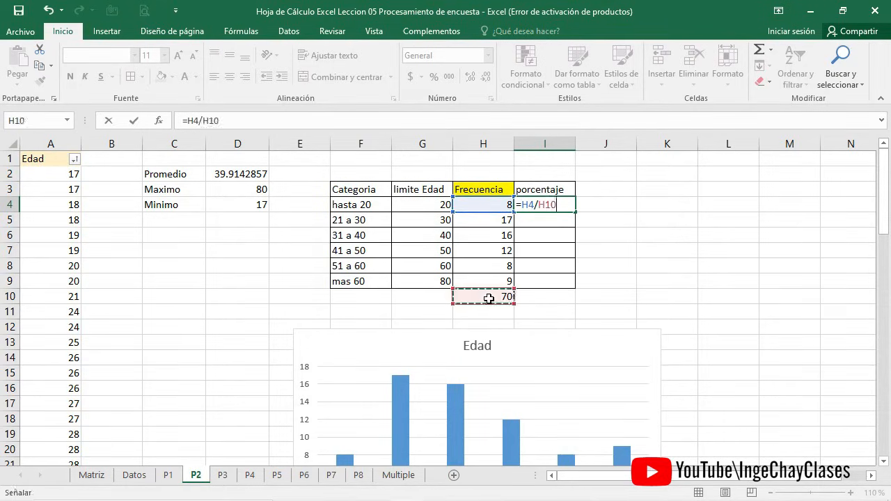
key("Return")
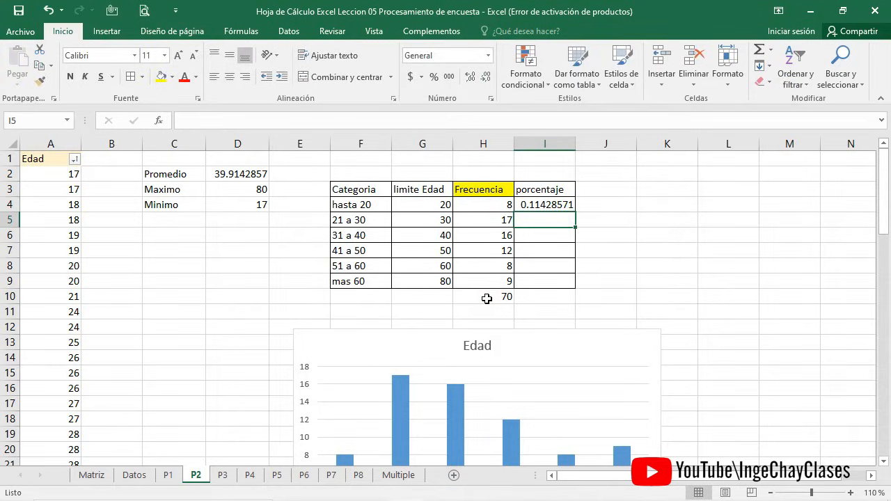
Open the porcentaje formula in cell I4 for editing at the H10 reference.
left_click(565, 204)
double_click(564, 202)
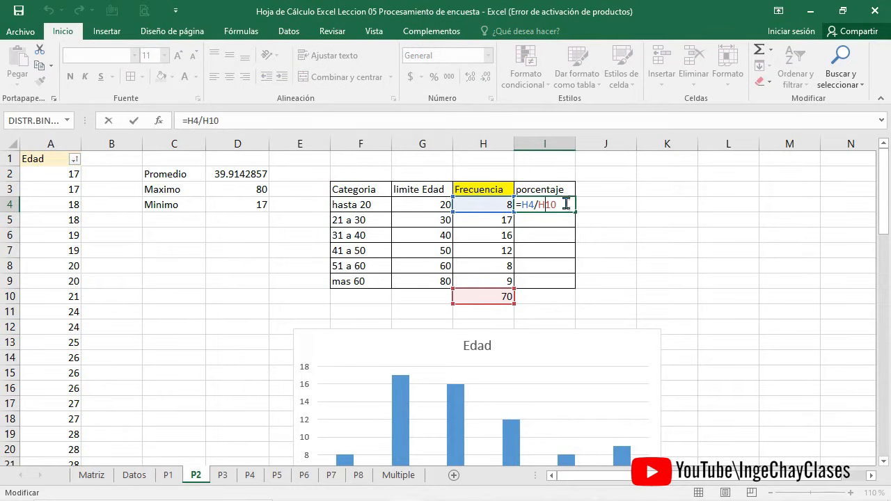
Make the total's reference absolute in the I4 percentage formula so it reads =H4/$H$10.
mouse_move(394, 498)
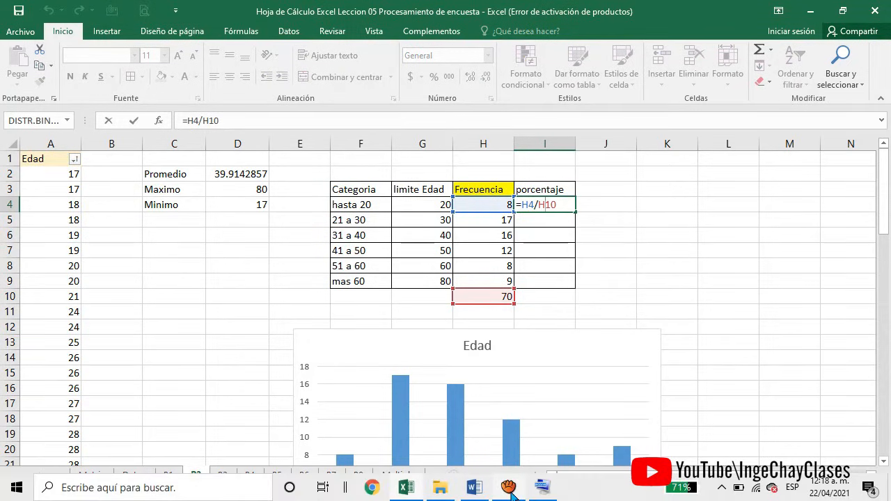
left_click(543, 487)
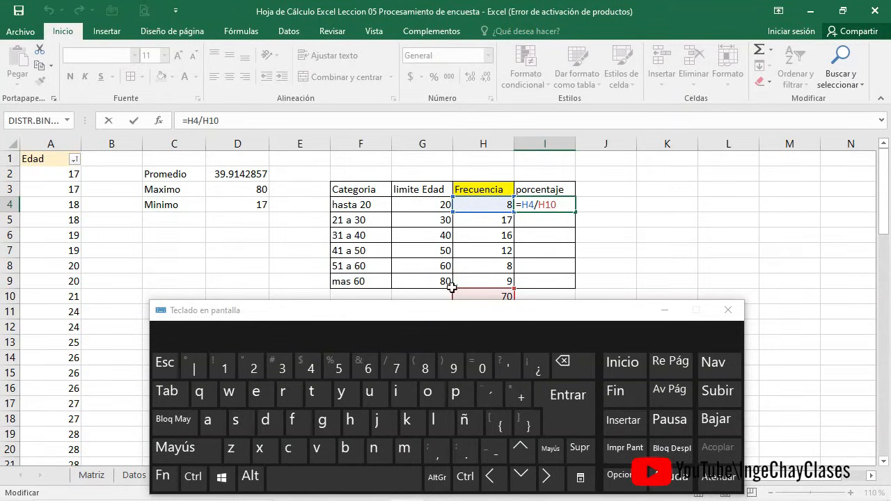
key("F4")
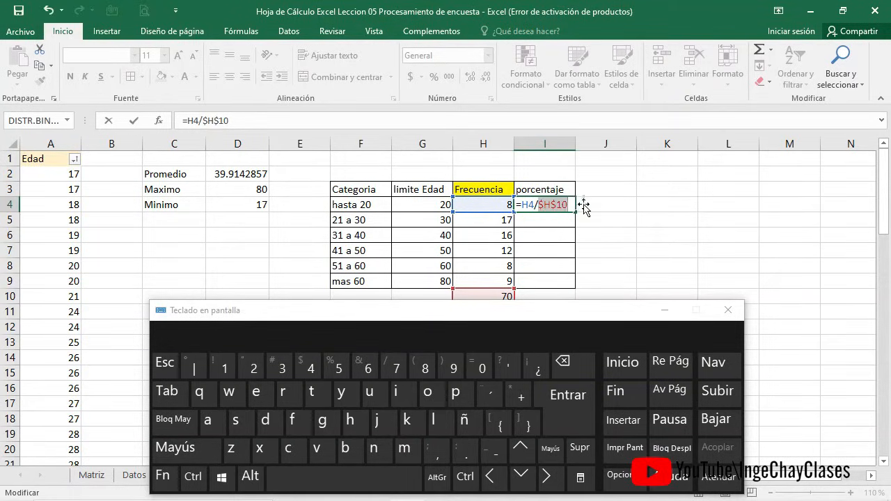
left_click(546, 204)
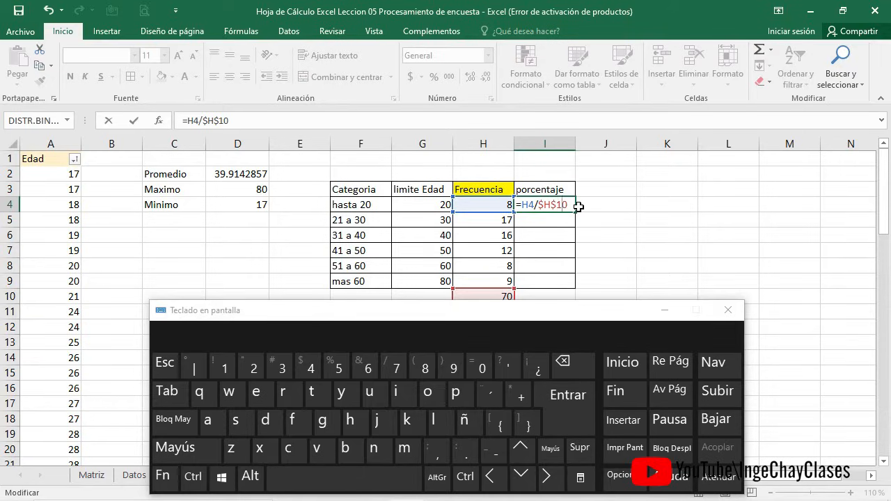
key("Return")
left_click(665, 310)
Fill the I4 percentage formula down to I9 and format those cells as percentages with one decimal.
left_click(543, 203)
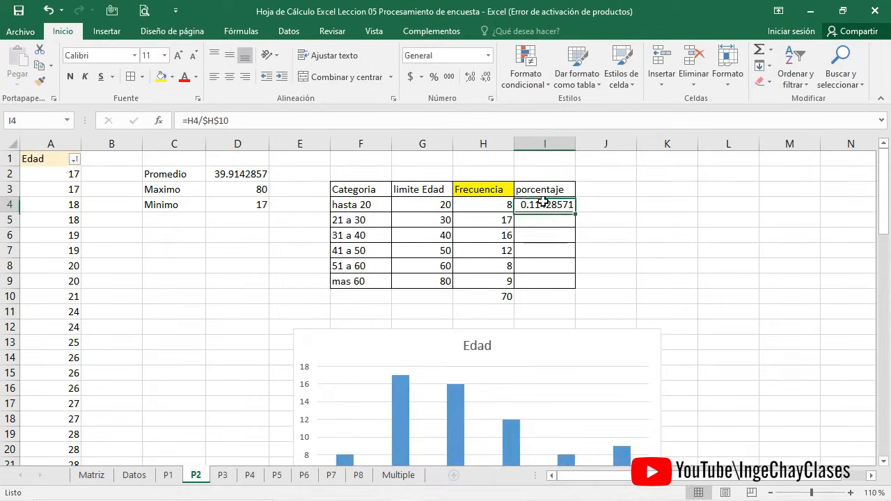
left_click_drag(573, 211, 569, 284)
left_click(488, 56)
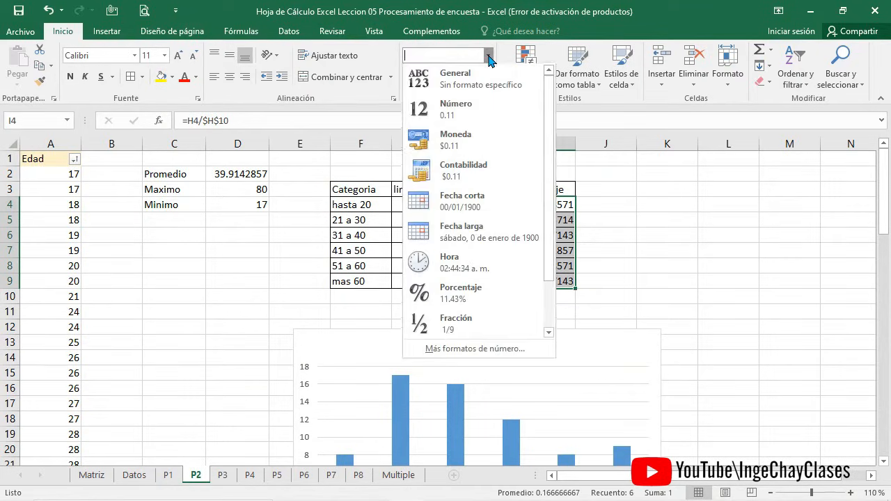
left_click(468, 304)
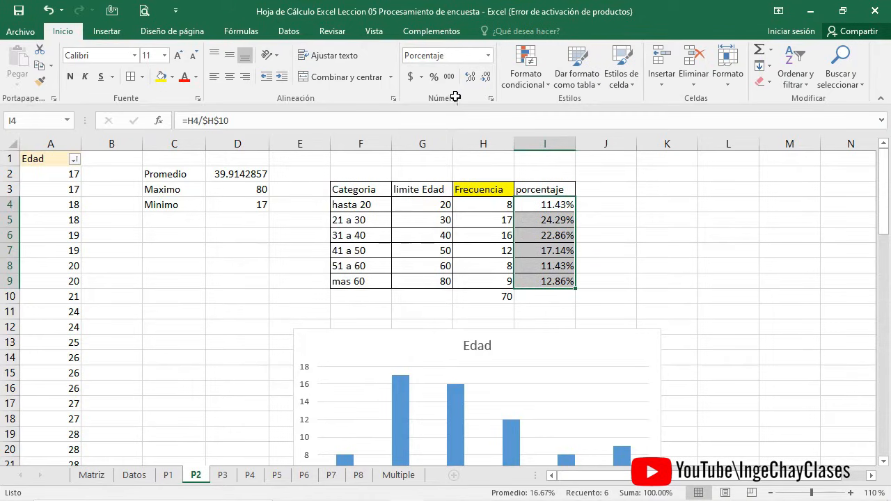
left_click(487, 82)
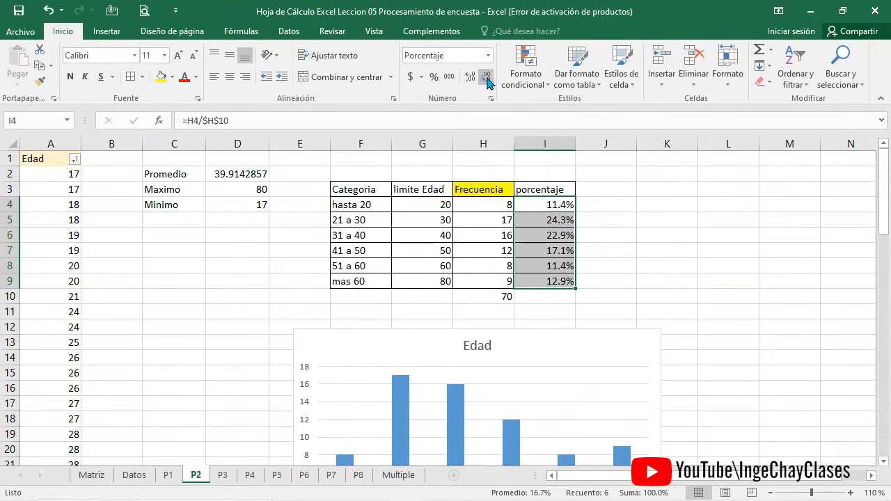
left_click(647, 301)
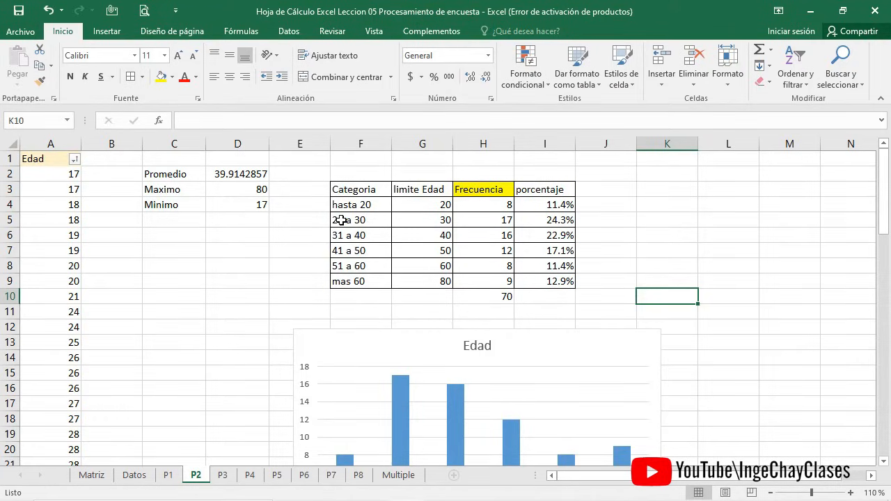
left_click(558, 219)
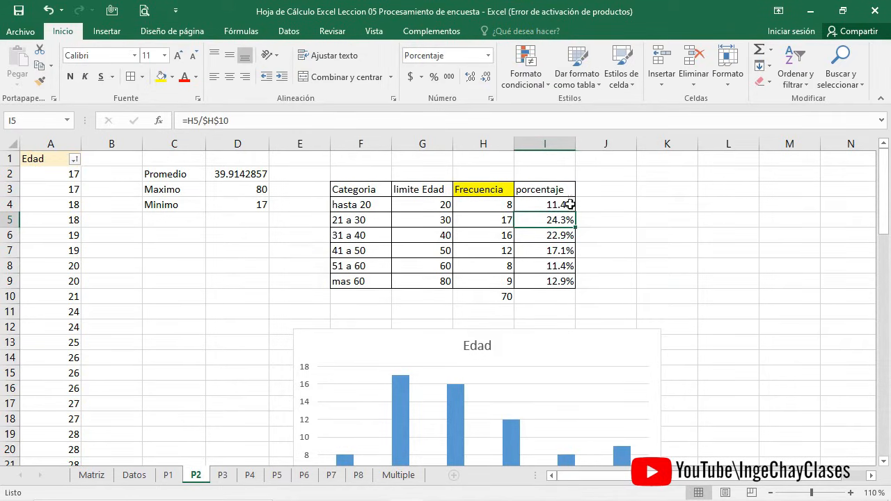
Move the Edad chart up and to the left so it sits directly below the frequency table.
left_click(520, 331)
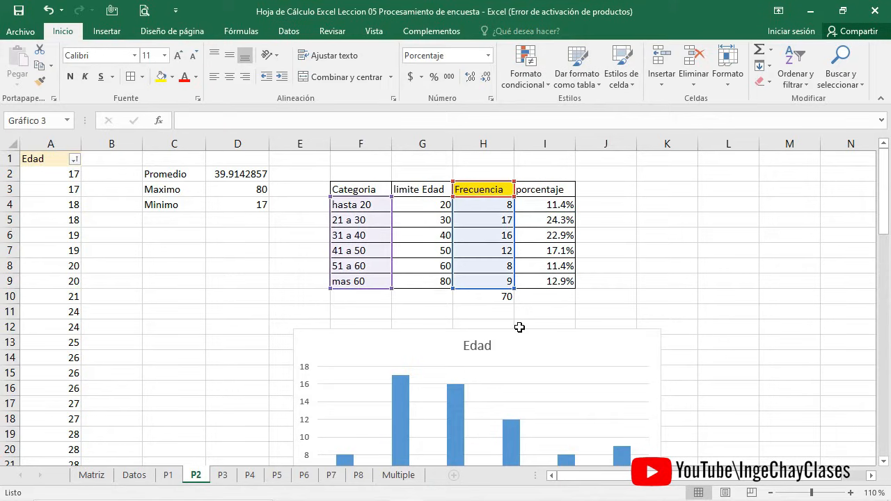
left_click_drag(524, 337, 450, 299)
left_click(653, 300)
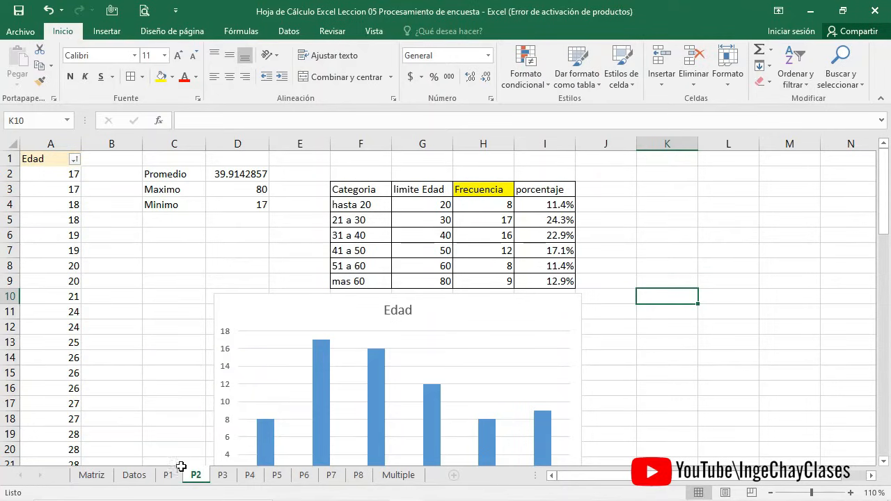
Copy the P3 Salud column with its header, D8:D78, from the Datos sheet.
left_click(137, 477)
left_click(284, 301)
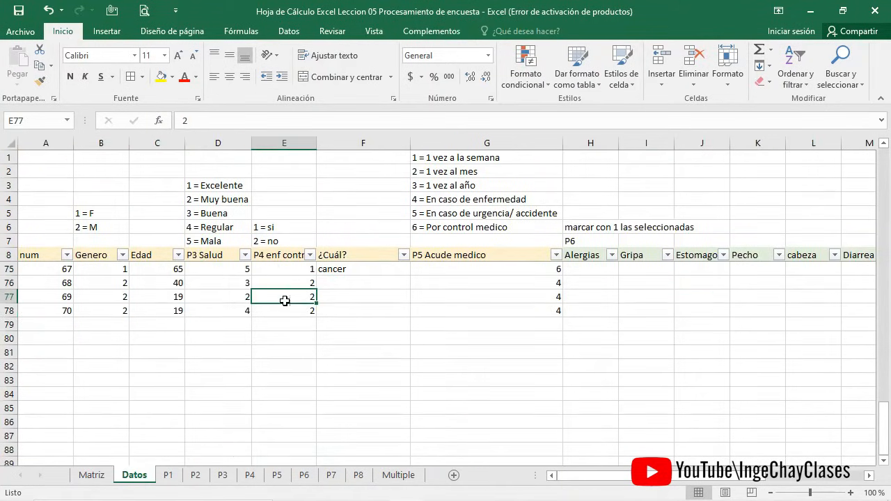
scroll(271, 315, "up", 20)
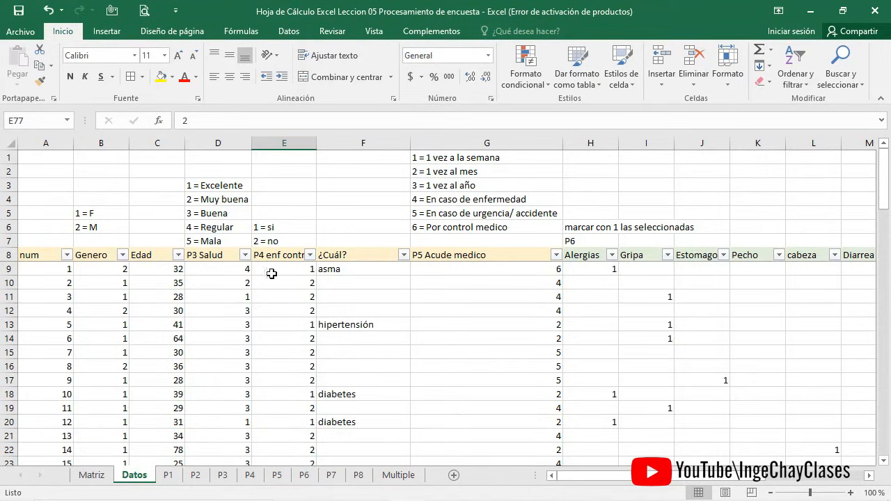
left_click(216, 253)
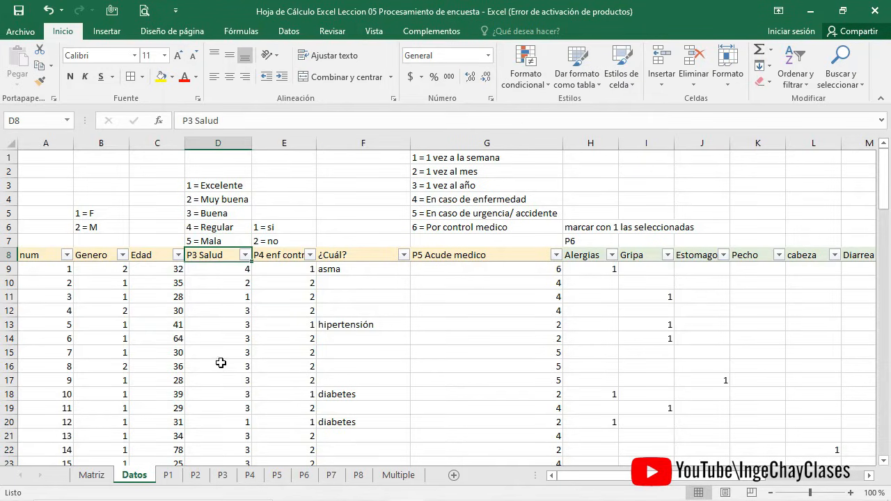
left_click(256, 375)
left_click(211, 256)
left_click_drag(206, 252, 214, 441)
left_click(40, 66)
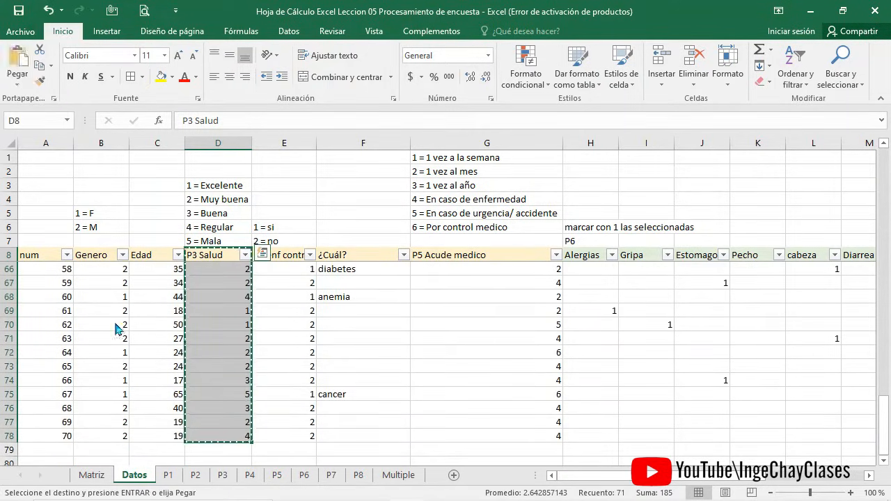
Paste the copied P3 Salud data into column A of the P3 sheet, starting at A1.
left_click(221, 476)
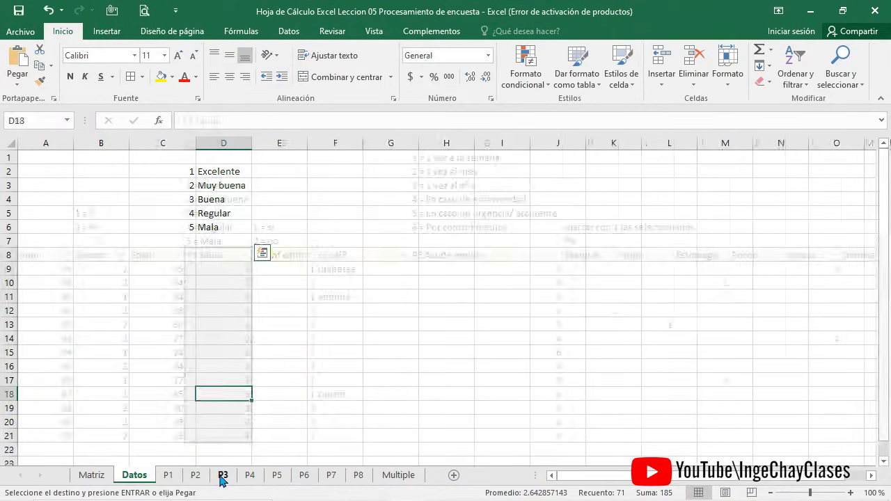
left_click(9, 64)
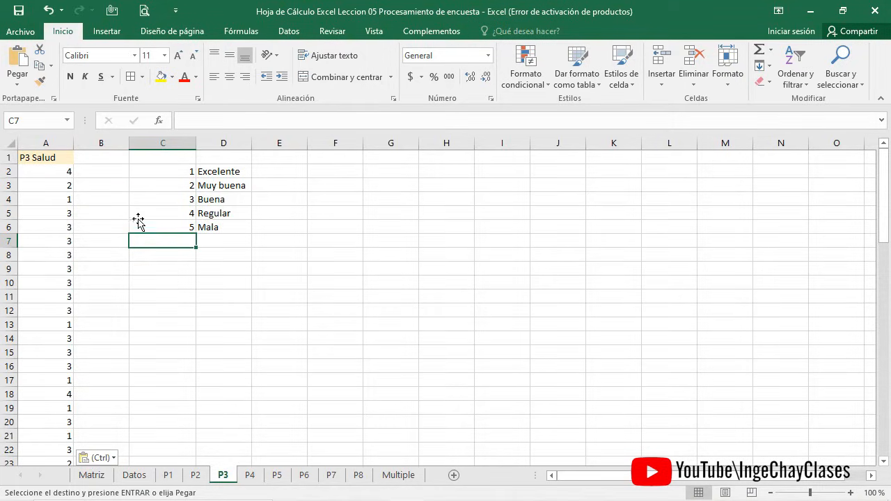
left_click(62, 173)
left_click(145, 307)
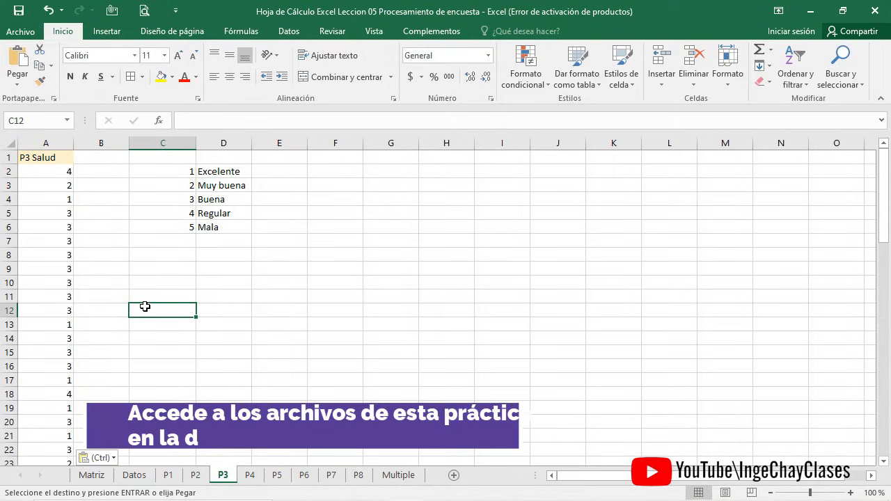
Name the range of P3 Salud values in column A, from A2 to the last entry, RangoSalud.
left_click(45, 176)
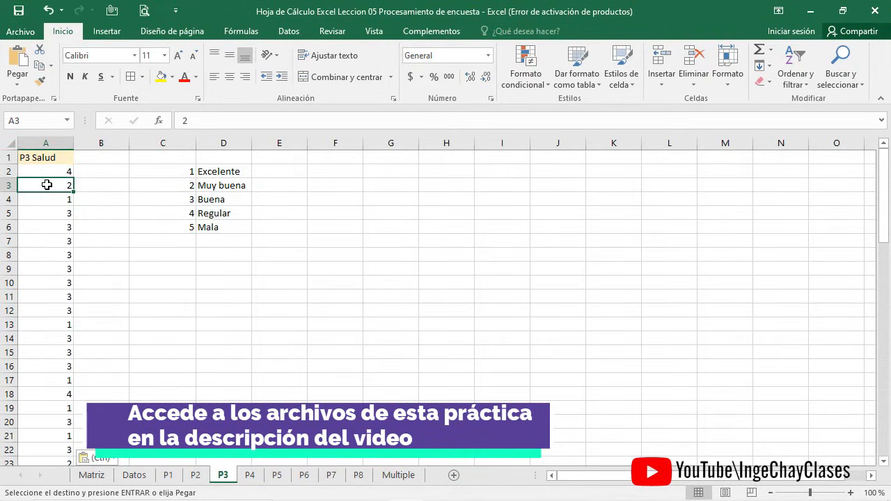
key("ctrl+shift+Down")
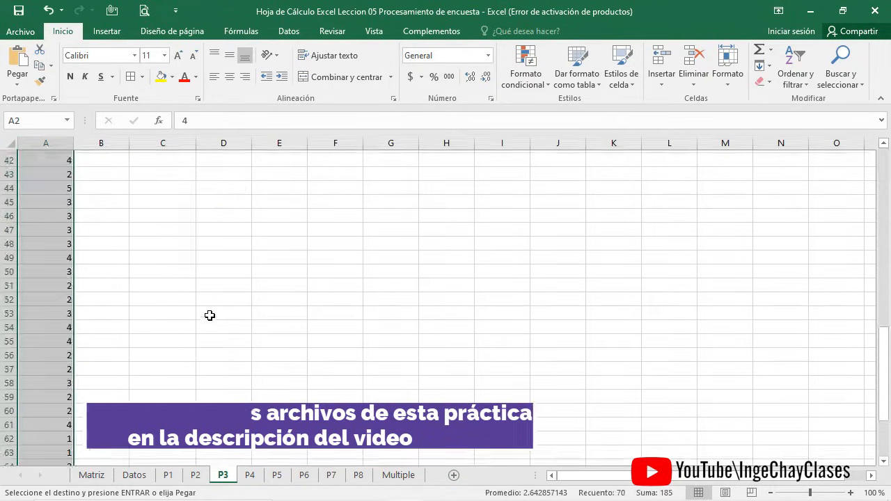
scroll(210, 315, "up", 20)
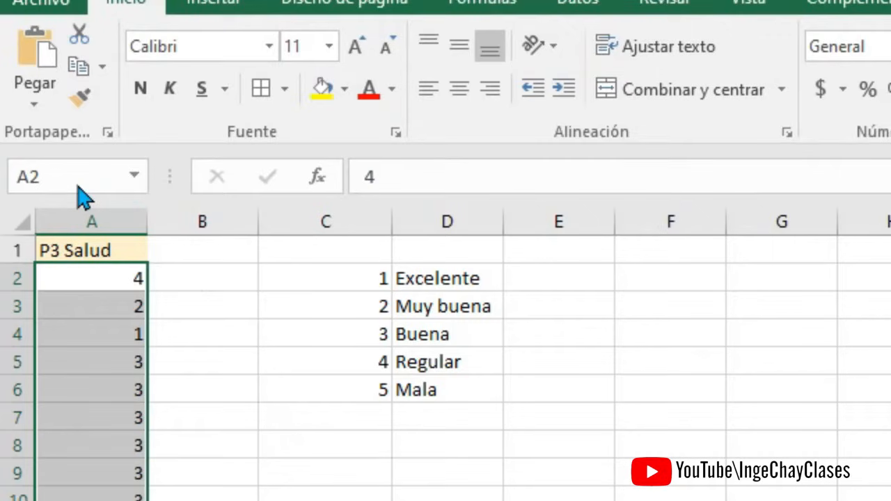
left_click(39, 124)
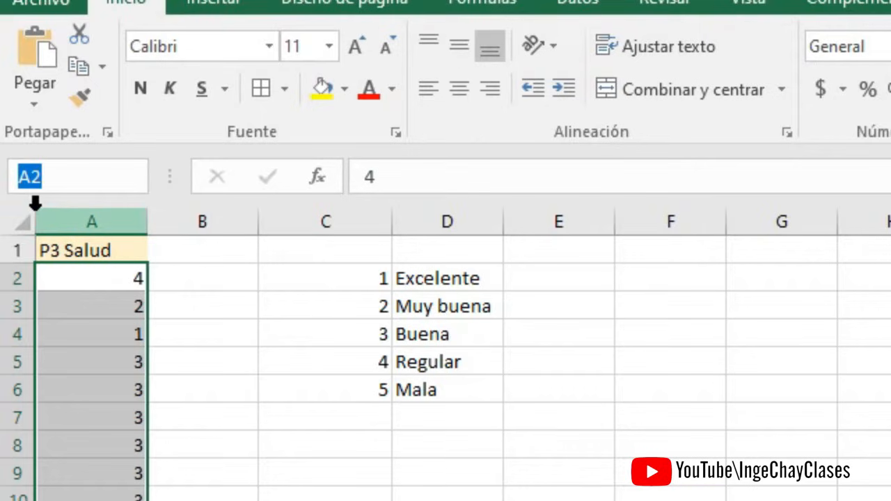
type("Rang")
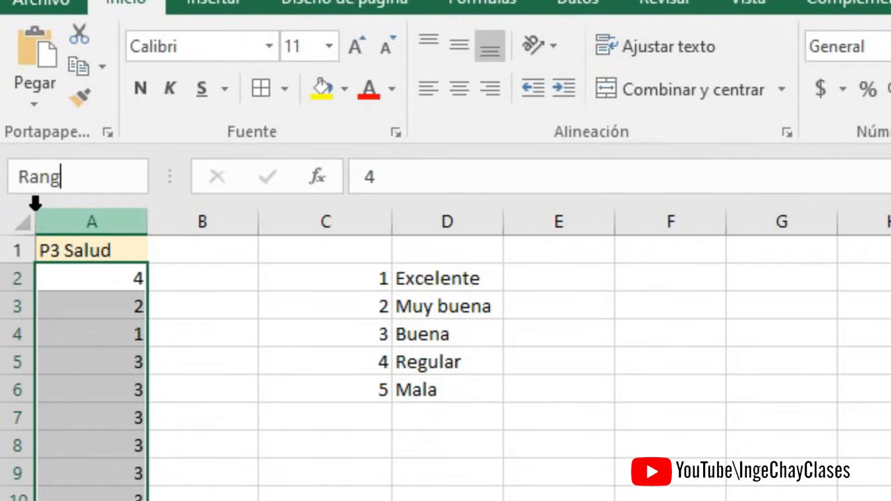
type("oSalud")
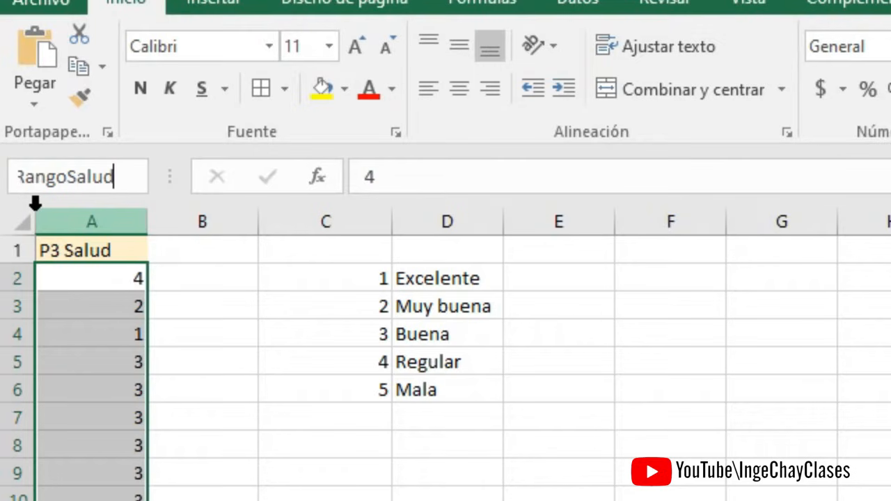
key("Return")
Start a CONTAR.SI formula in cell E2, beside the Excelente label.
left_click(557, 278)
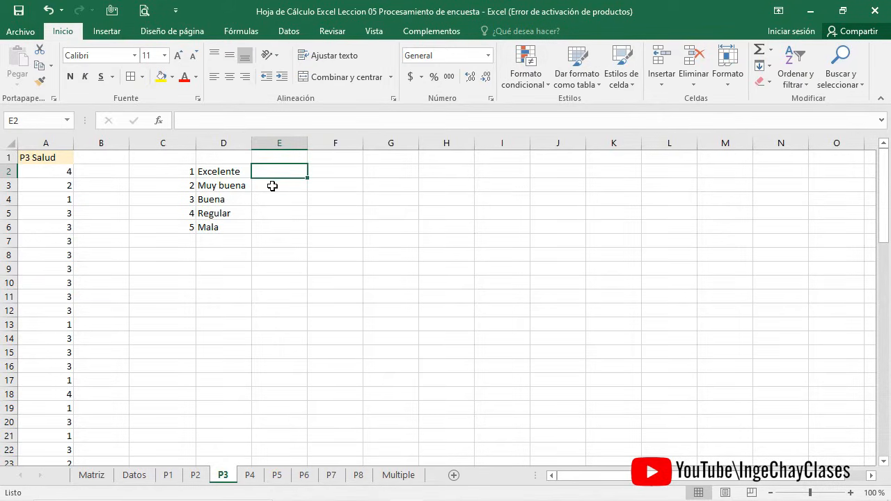
left_click(163, 177)
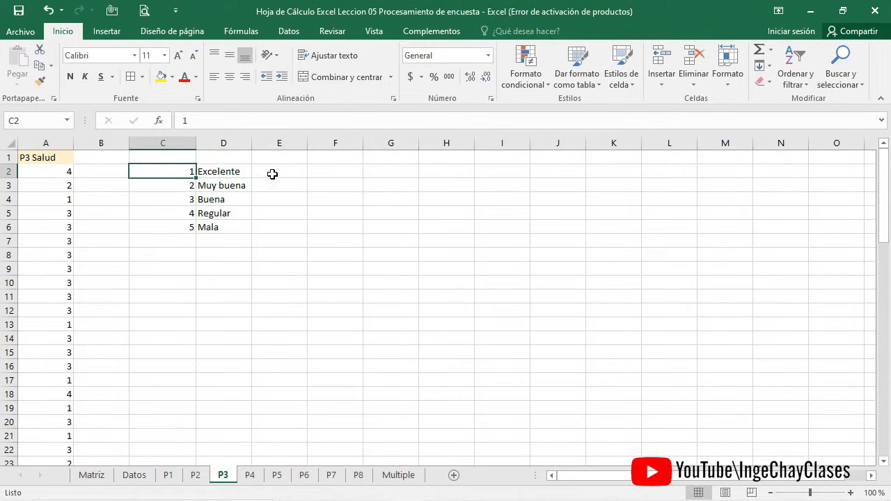
left_click(272, 174)
left_click(850, 493)
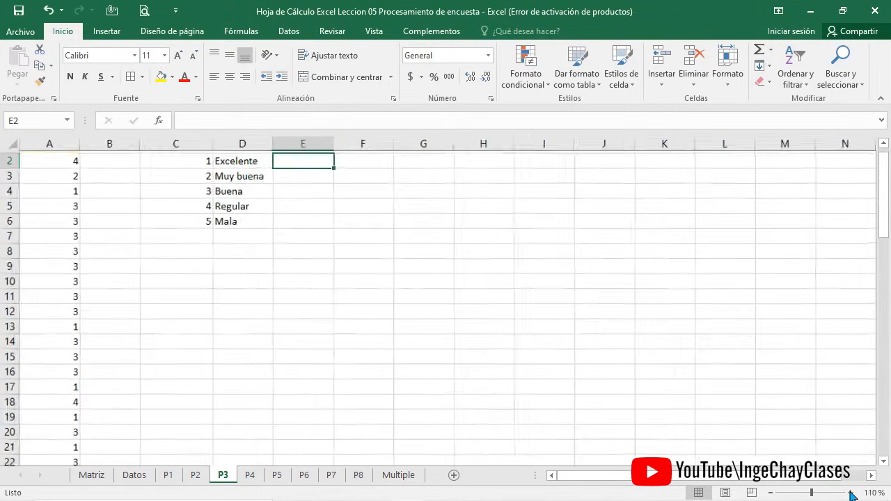
type("=")
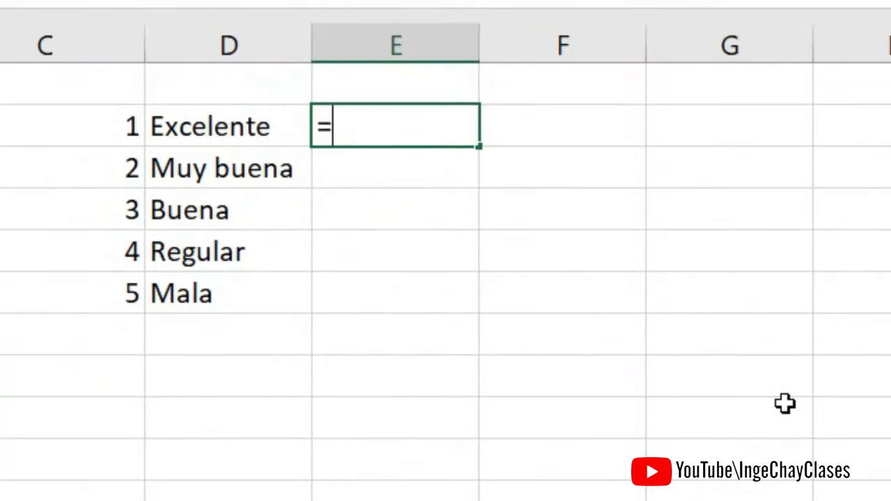
key("Caps_Lock")
type("CONTAR")
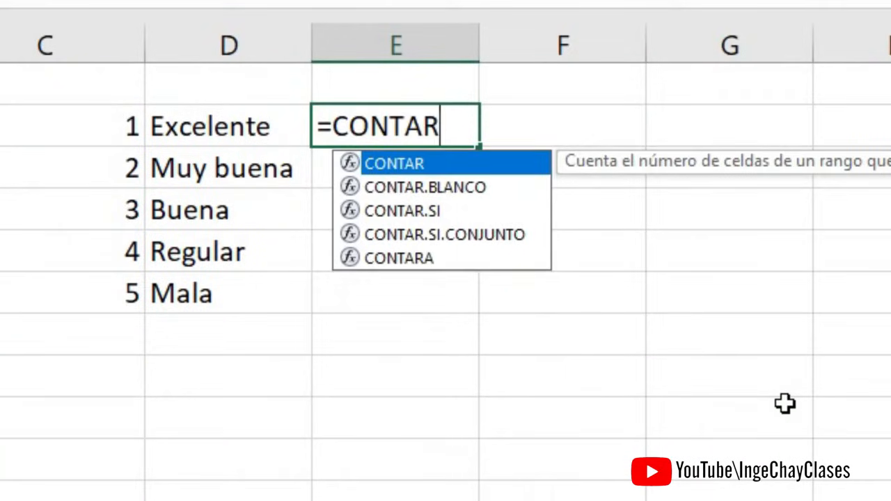
left_click(444, 213)
double_click(444, 213)
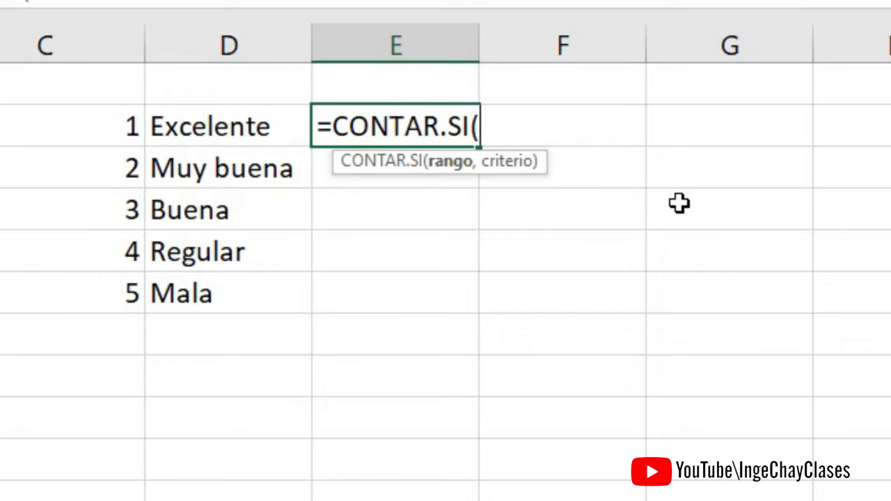
Complete the E2 formula as =CONTAR.SI(RangoSalud,C2), with RangoSalud as the range and C2 as the criterion.
type("rango")
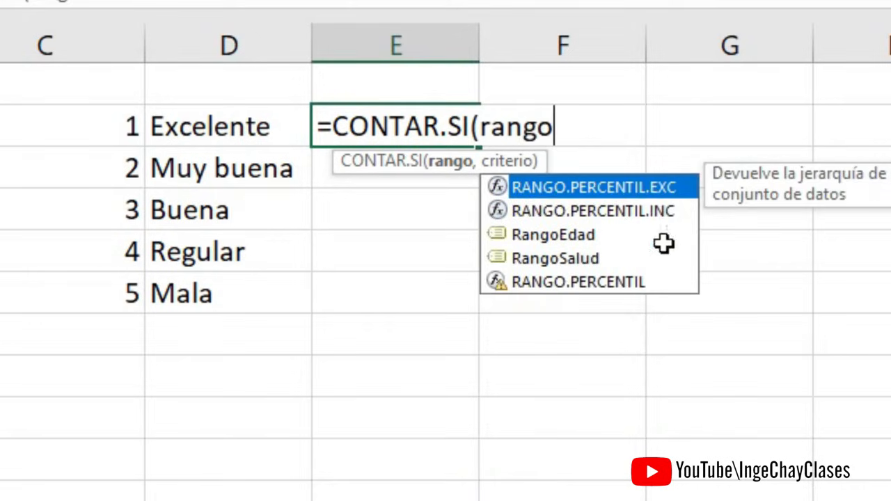
left_click(566, 260)
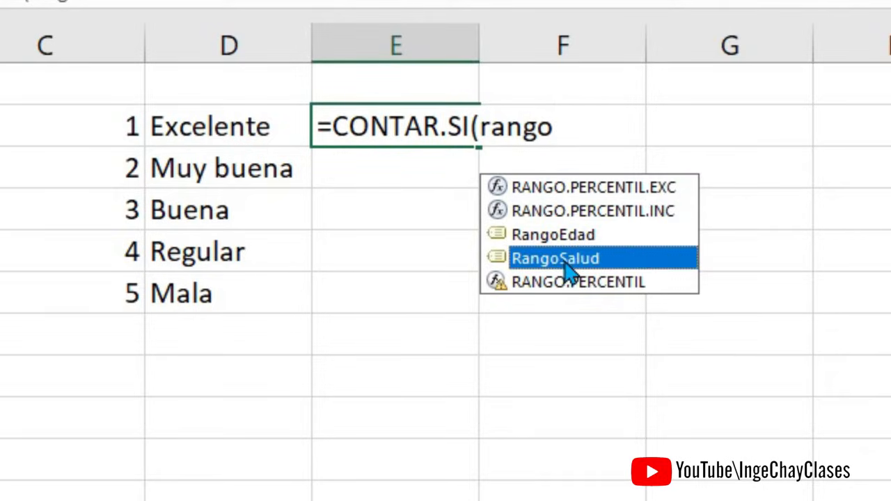
double_click(566, 261)
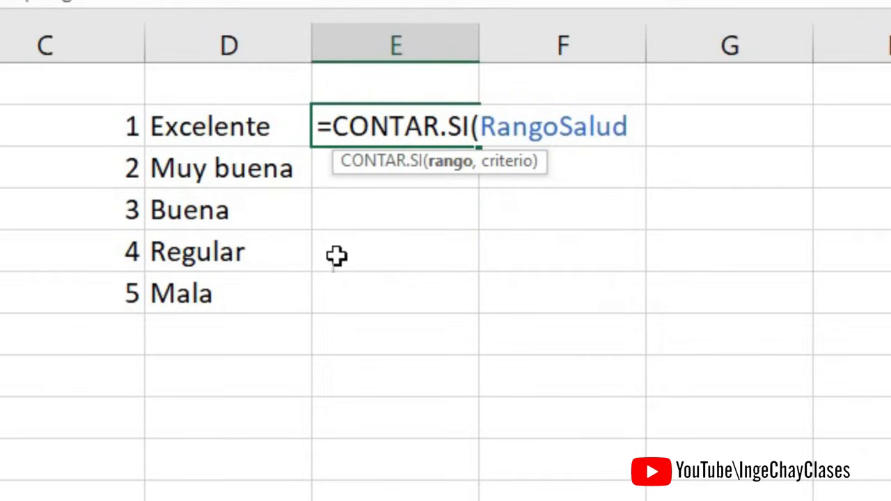
type(",")
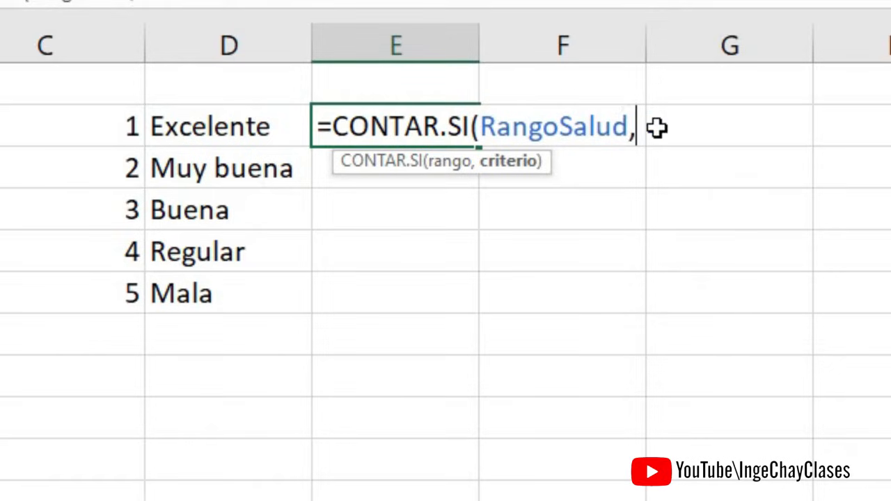
left_click(64, 127)
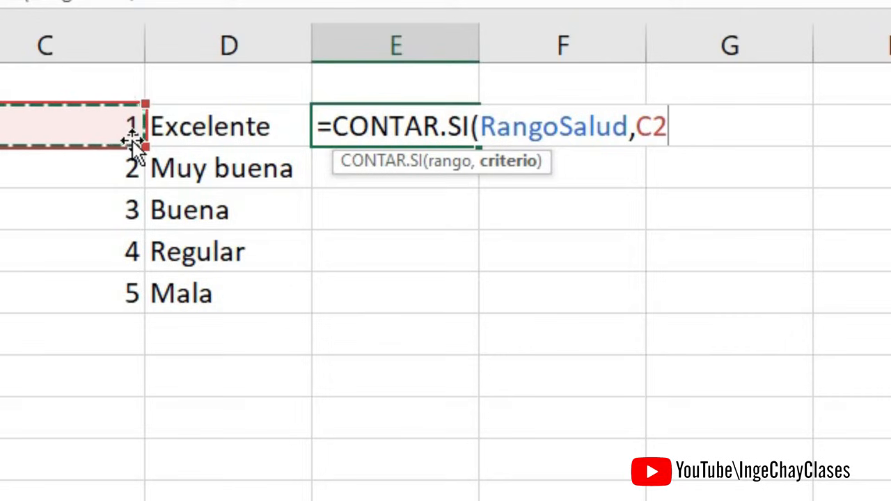
type(")")
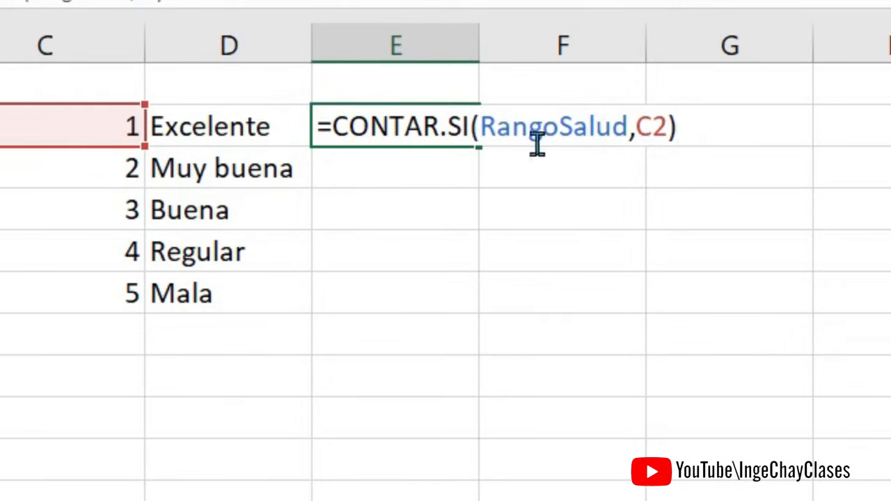
key("Return")
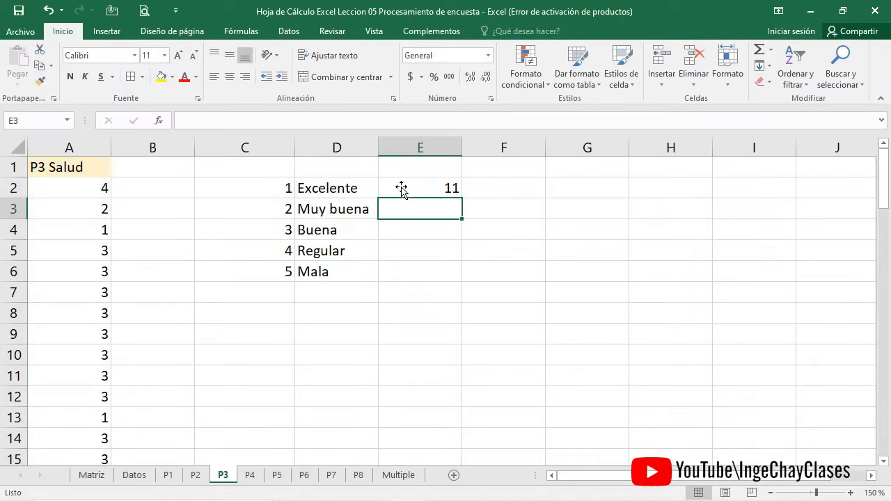
Check the formula in E2 and fill it down through E6 for the remaining health categories.
double_click(402, 188)
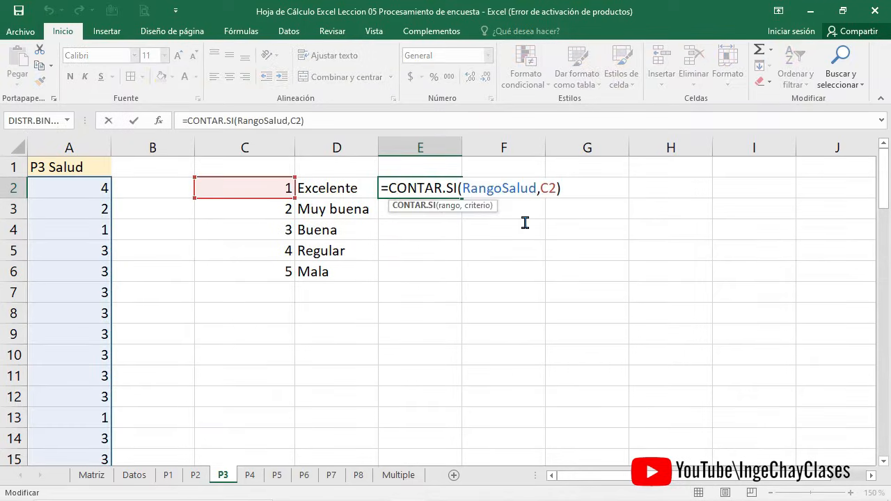
key("Escape")
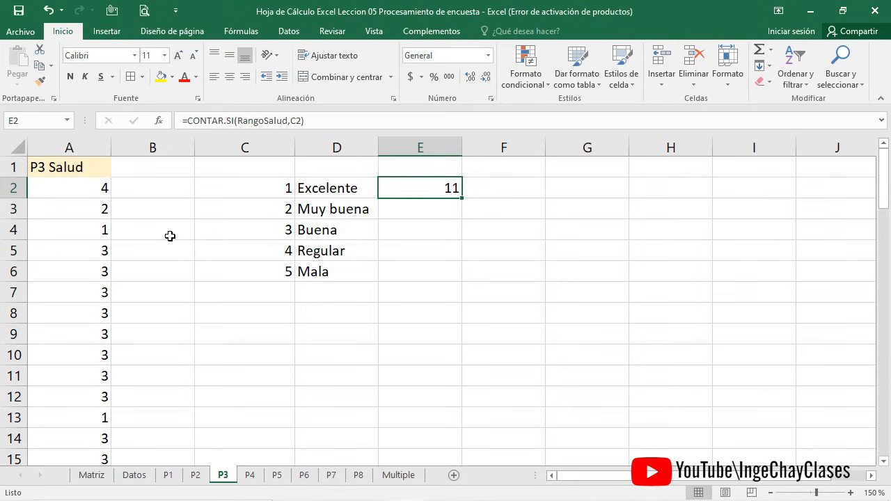
double_click(431, 189)
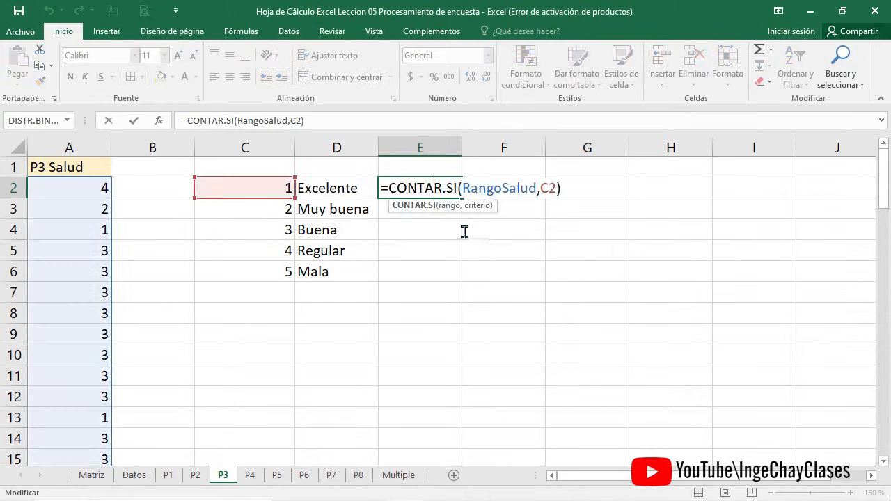
key("Escape")
left_click_drag(464, 198, 461, 282)
Insert a 2-D pie chart from the health categories and their counts in D2:E6.
left_click_drag(317, 190, 401, 268)
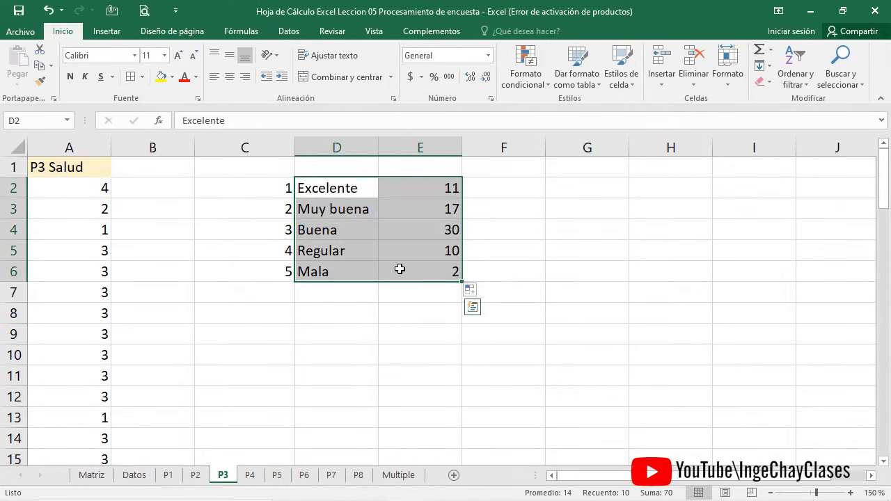
left_click(108, 30)
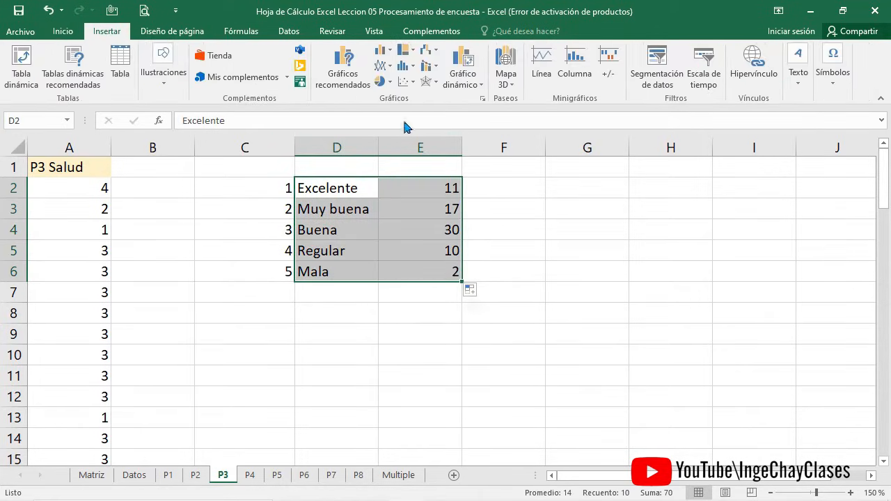
left_click(389, 51)
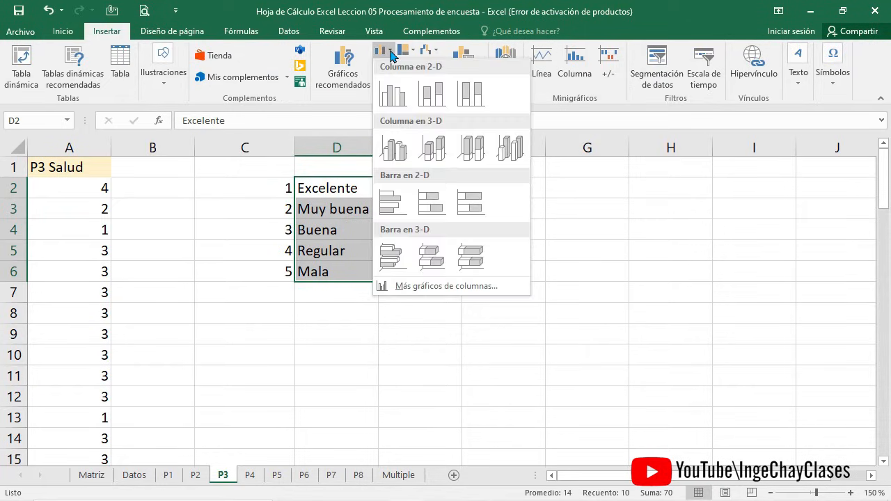
left_click(355, 111)
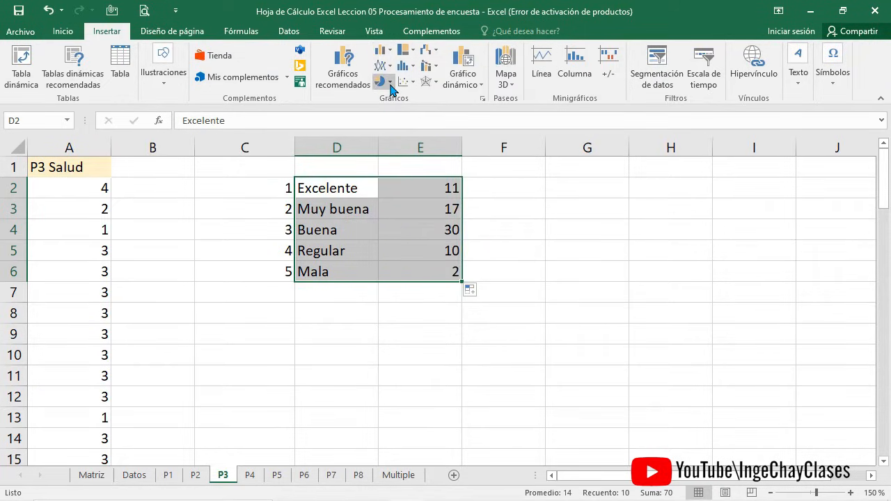
left_click(391, 83)
left_click(392, 126)
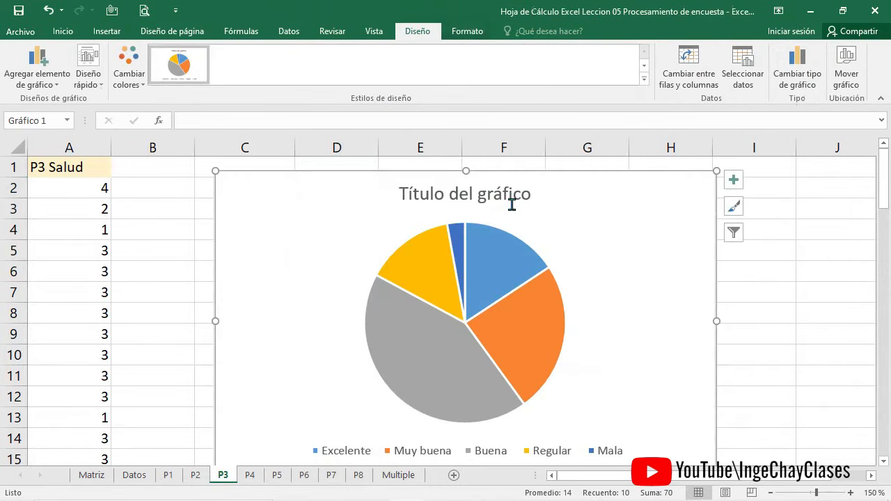
Place the pie chart's legend on the right and title the chart "Evaluación de su estado de salud".
left_click(734, 181)
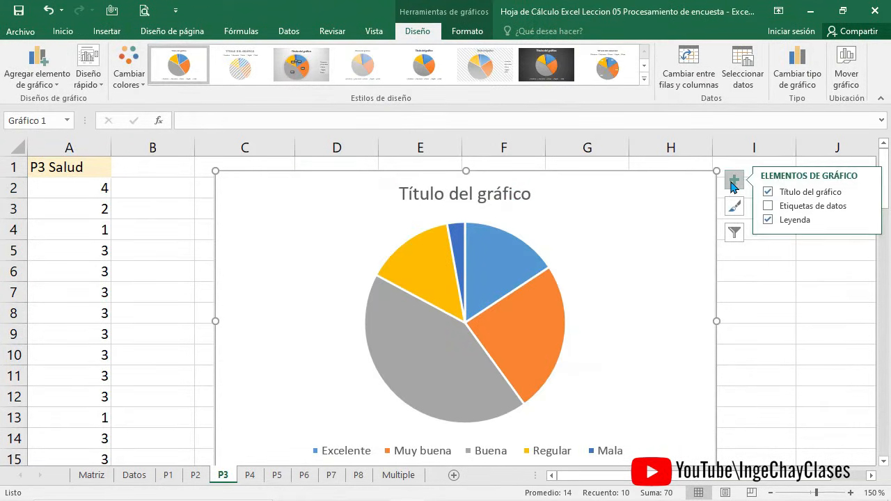
left_click(865, 222)
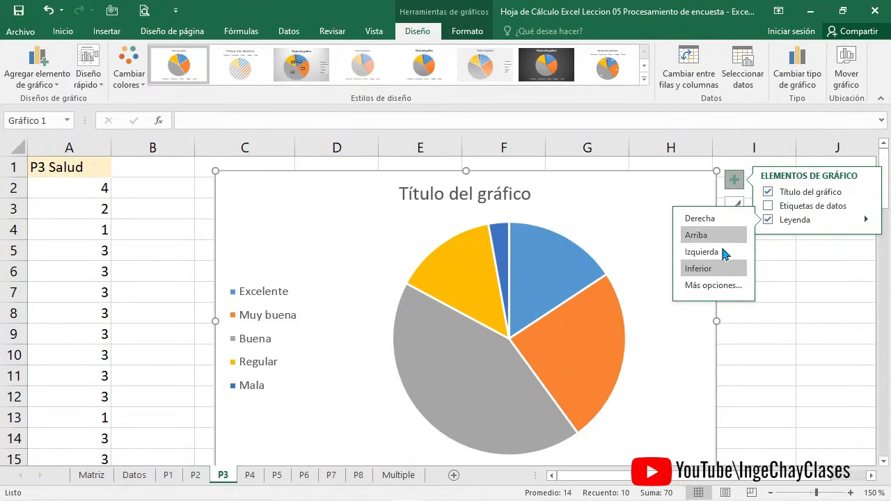
triple_click(434, 195)
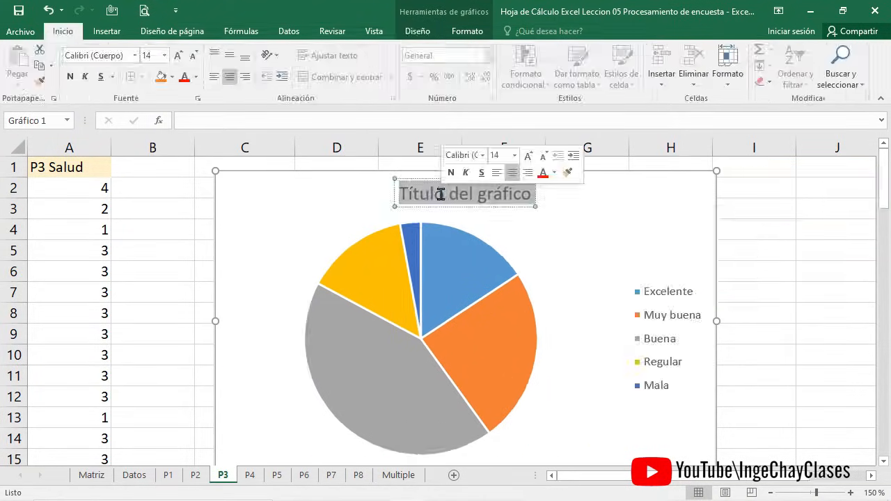
type("Evaluación de su estado de salud")
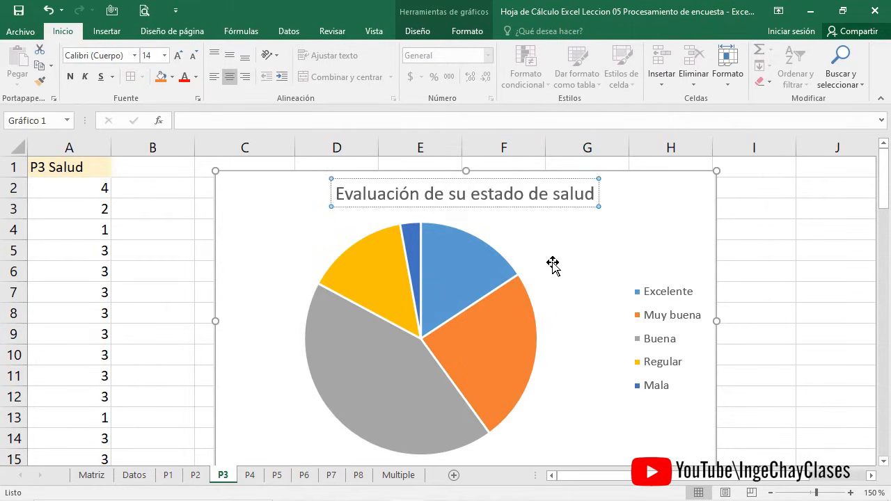
left_click(553, 265)
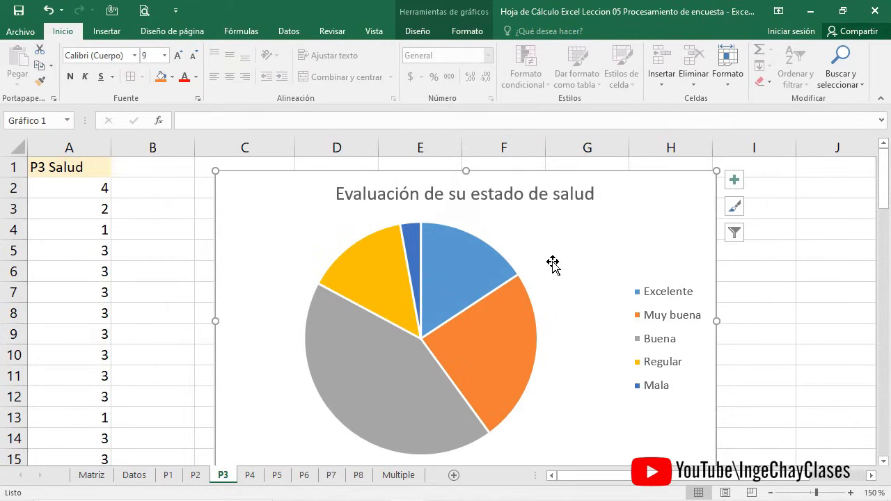
Add data labels to the pie chart that show Porcentaje instead of Valor.
left_click(734, 180)
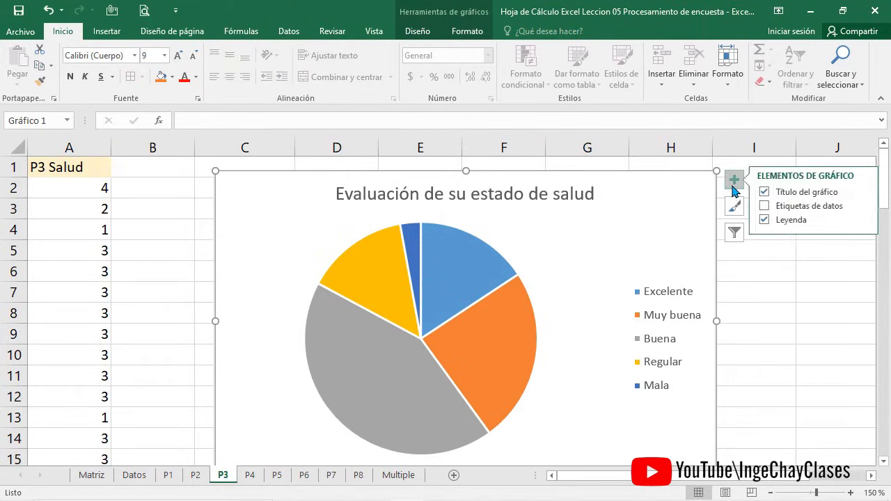
left_click(866, 207)
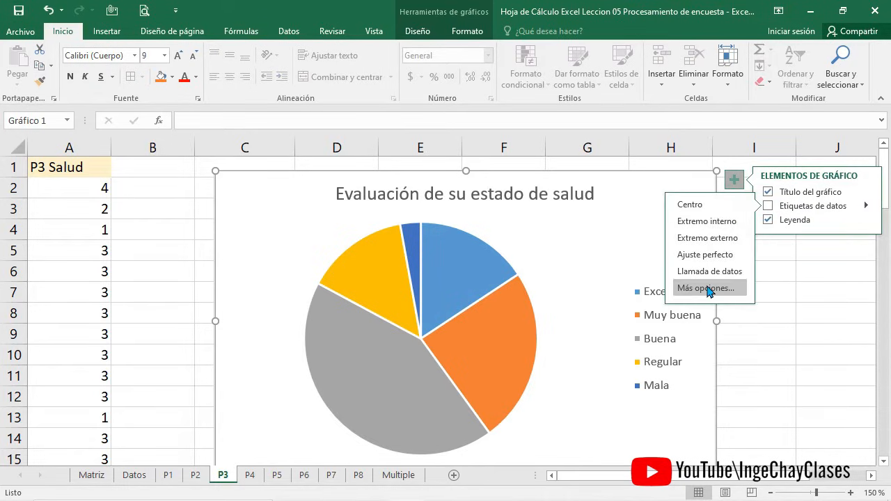
left_click(707, 288)
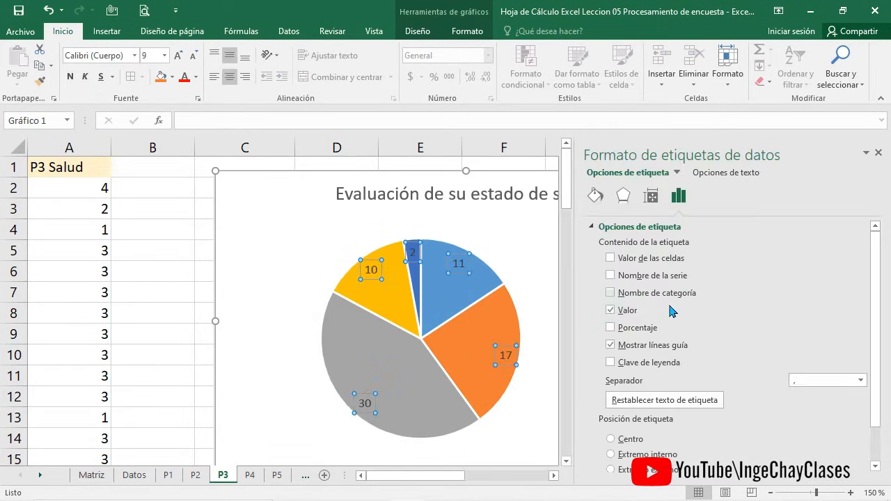
left_click(623, 311)
left_click(619, 327)
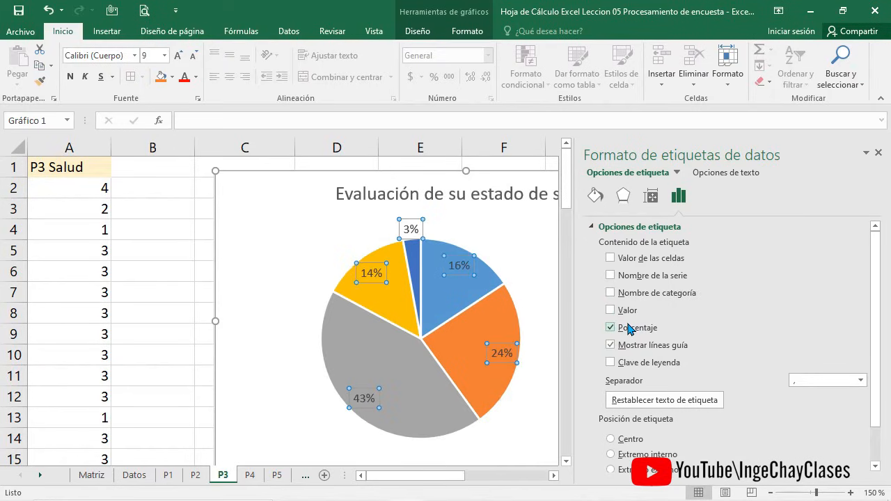
left_click(878, 152)
Move the pie chart below the frequency table, leaving row 7 free beneath the counts.
left_click(643, 266)
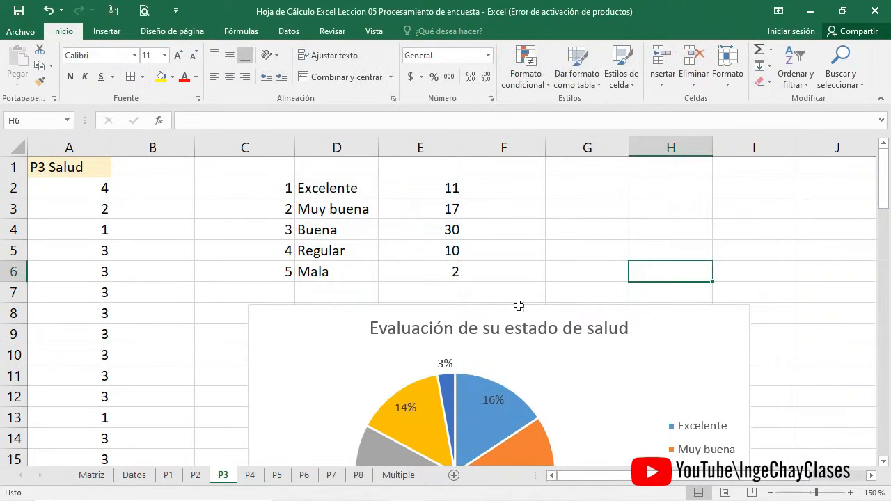
left_click(564, 313)
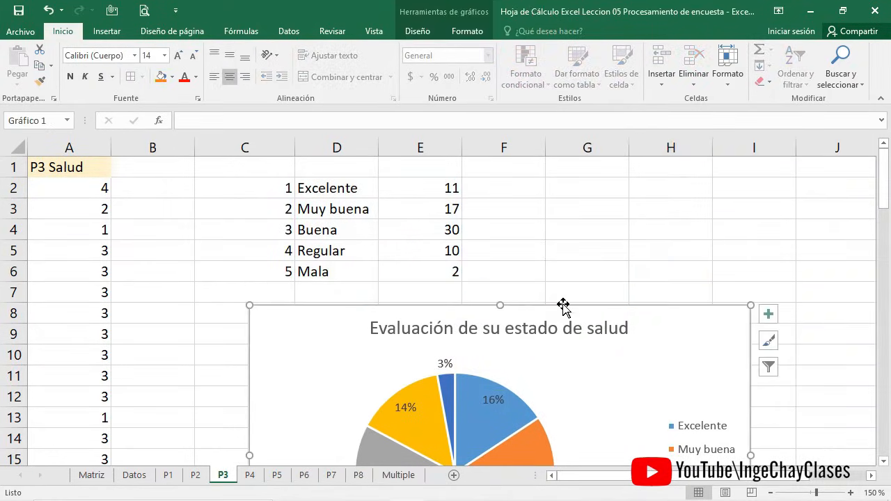
left_click_drag(565, 304, 552, 321)
Add an automatic sum of the health category counts in cell E7.
left_click(433, 294)
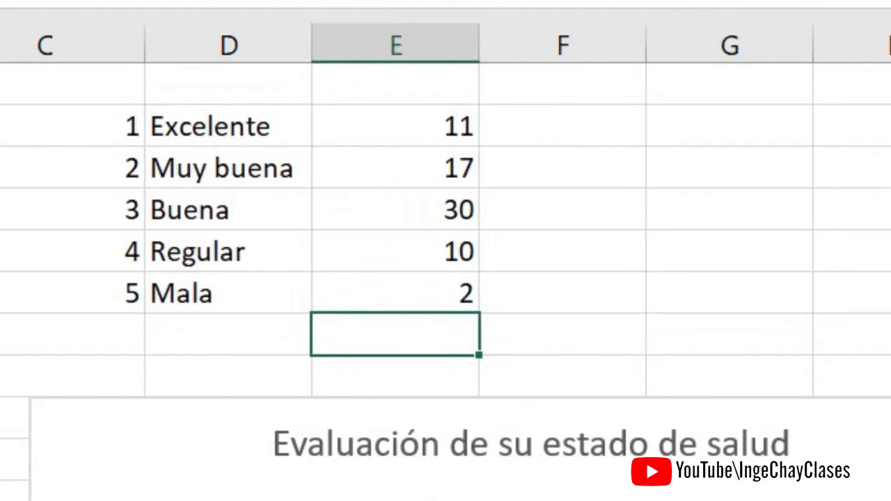
left_click(759, 49)
key("Return")
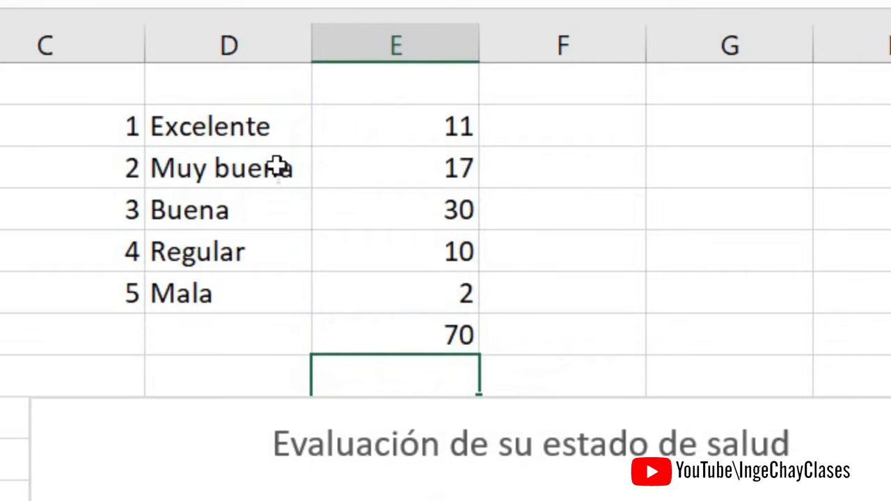
Apply all borders to the health frequency table range D2:F6.
left_click(270, 146)
left_click_drag(270, 146, 602, 296)
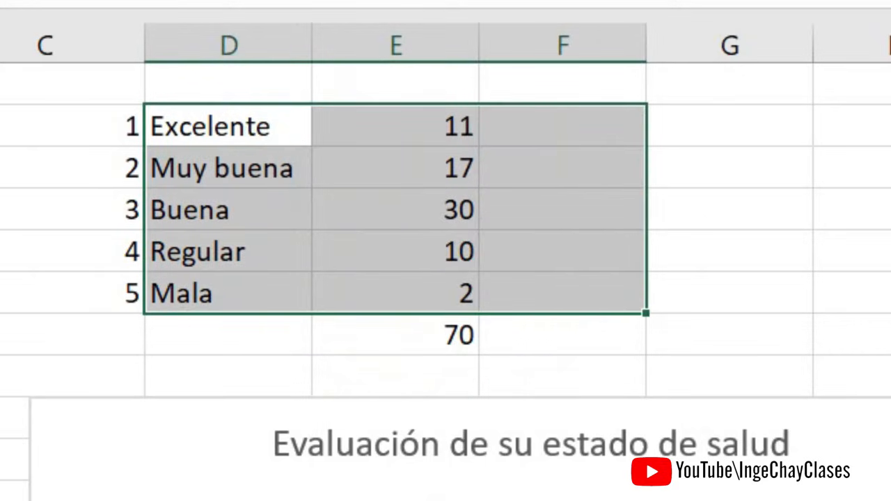
left_click(653, 263)
Enter the formula =E2/$E$7 in cell F2 to calculate the Excelente share with an absolute reference to the total.
left_click(555, 135)
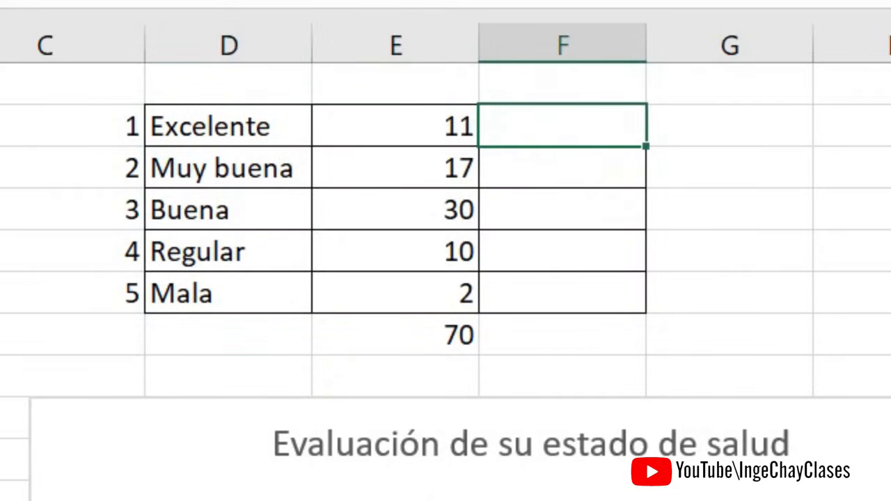
type("=")
left_click(425, 132)
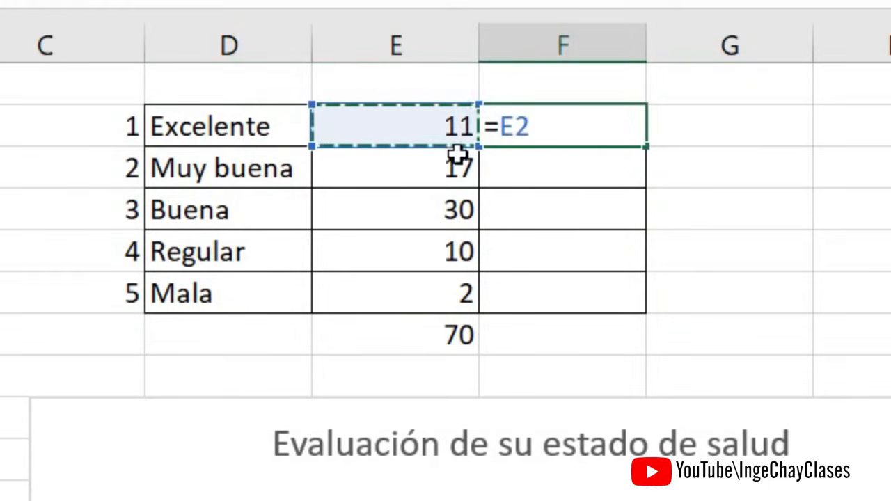
type("/")
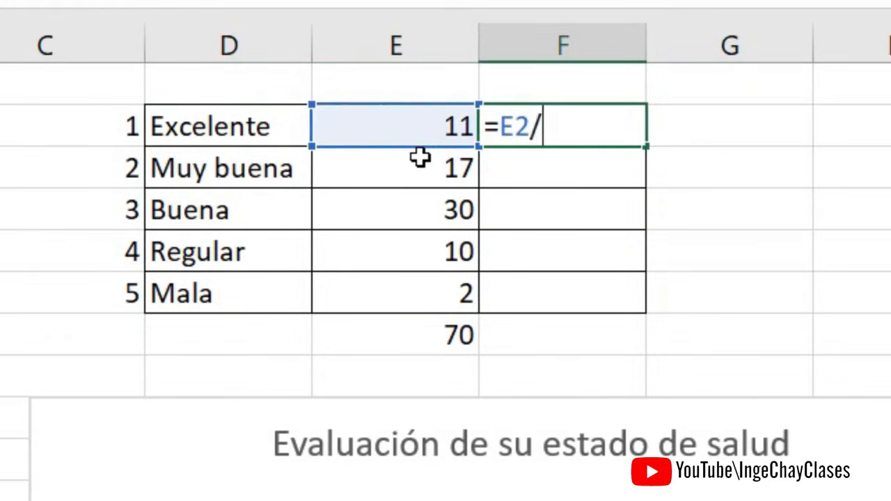
left_click(400, 347)
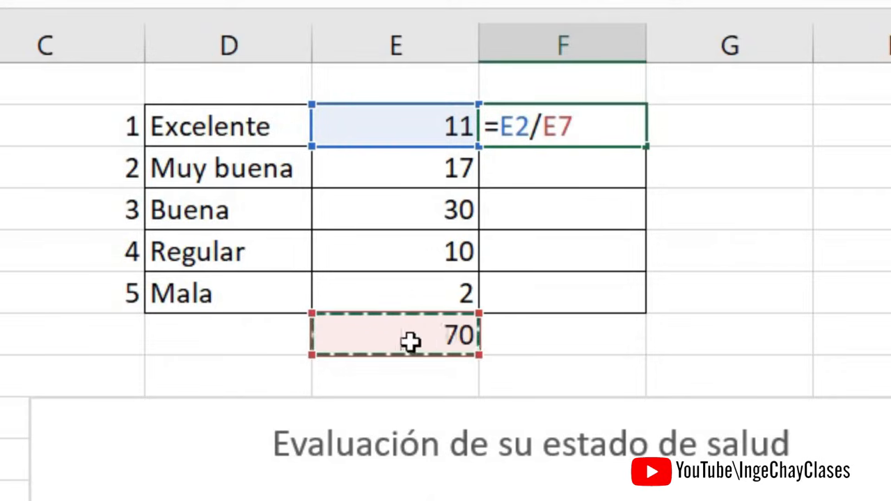
left_click(558, 127)
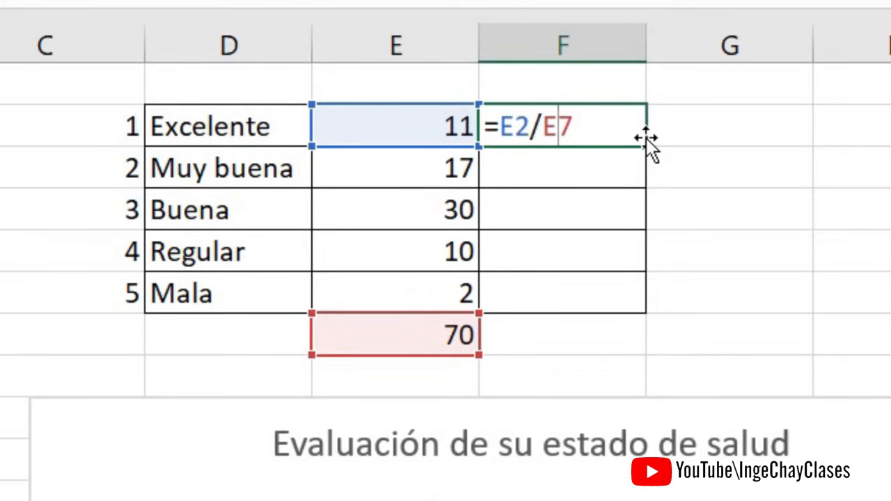
key("F4")
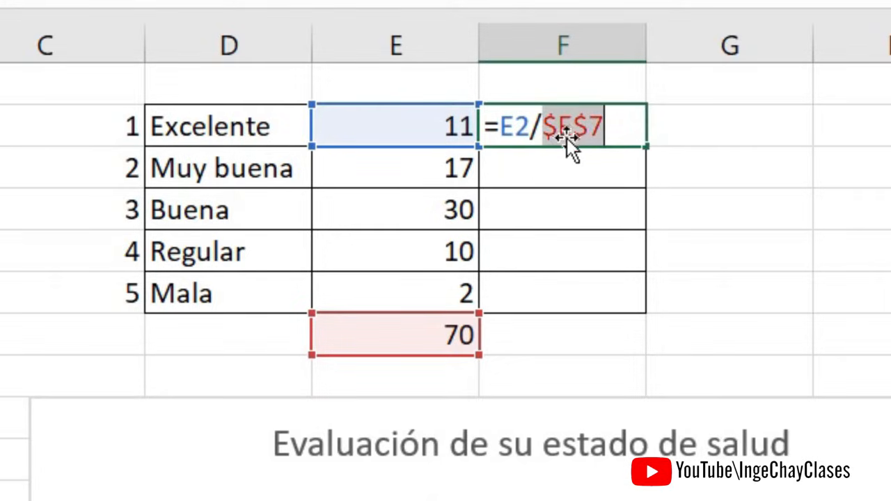
left_click(572, 132)
left_click(612, 133)
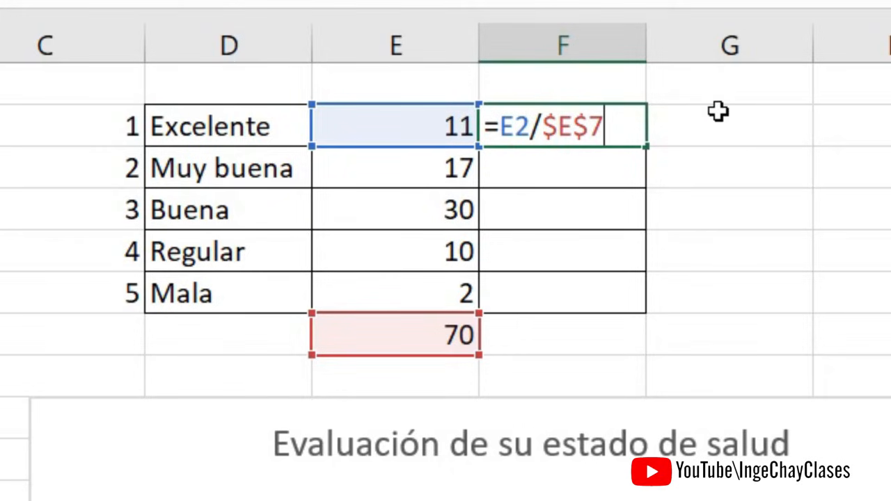
key("Return")
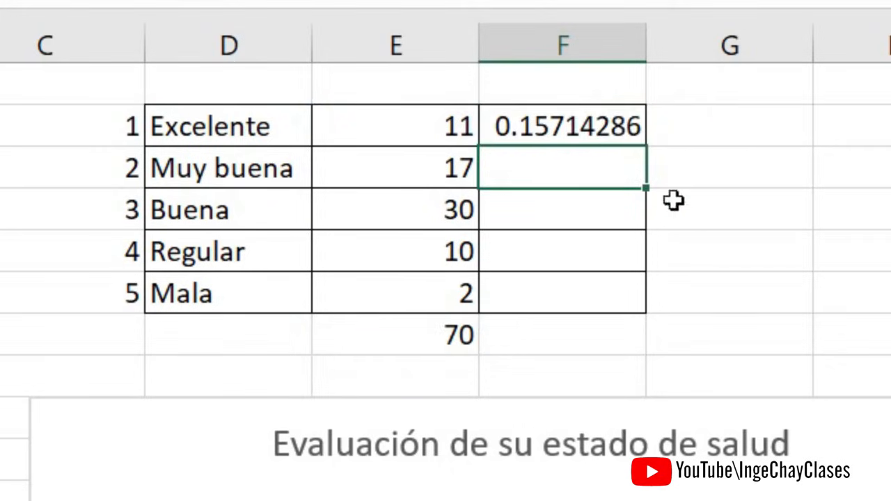
Fill the F2 formula down through F6 and format the results as Porcentaje with one decimal place.
left_click(601, 120)
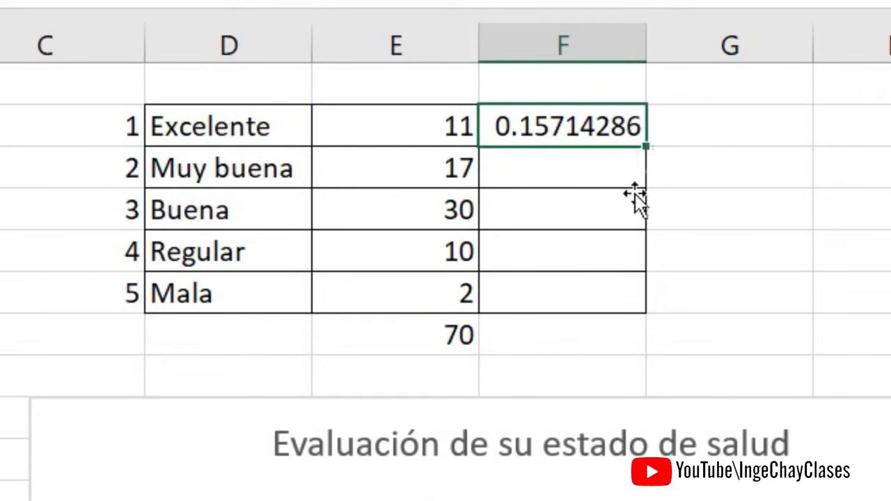
left_click_drag(646, 146, 634, 287)
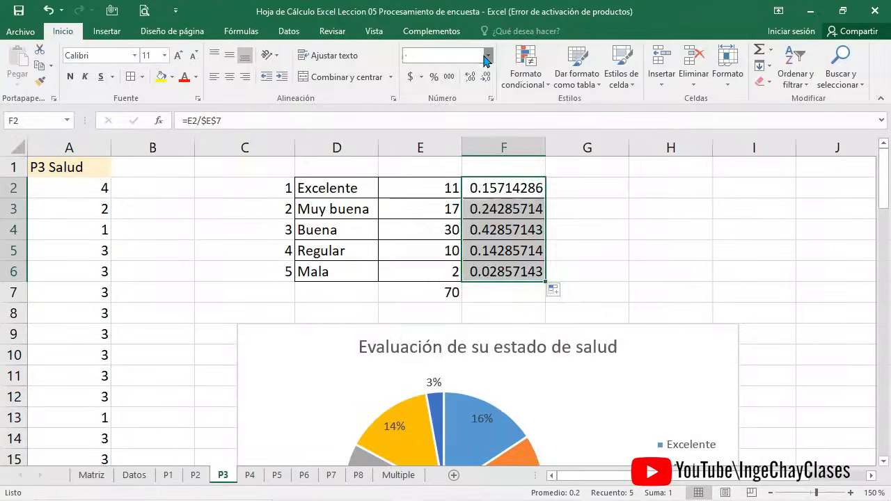
left_click(487, 56)
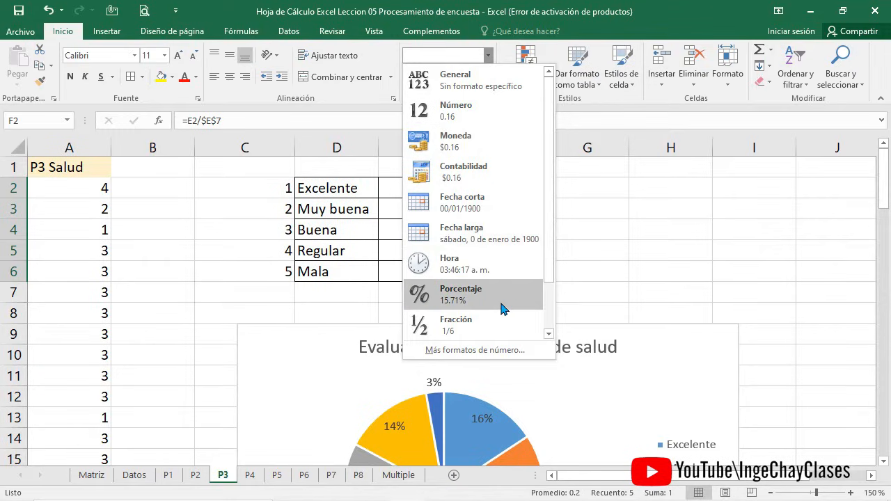
left_click(456, 294)
left_click(485, 77)
left_click(605, 212)
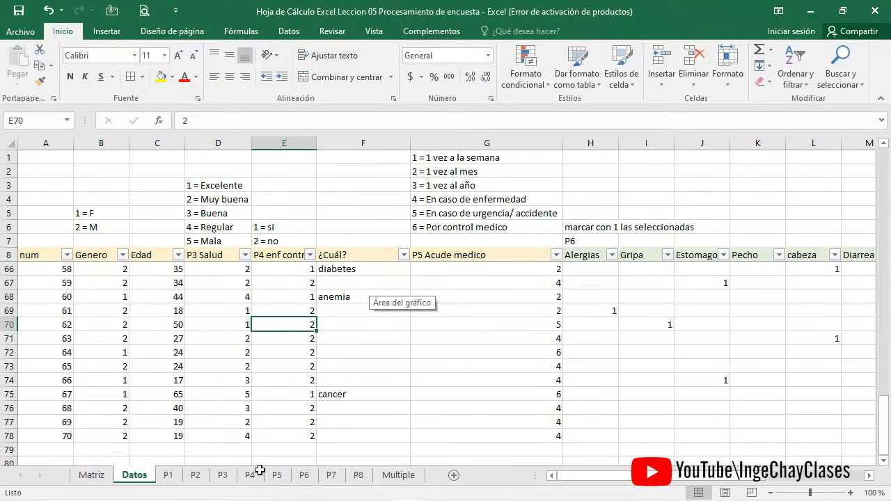
On sheet P4, enter the answer labels "Sí" in cell B7 and "No" in cell B8.
left_click(195, 477)
left_click(223, 478)
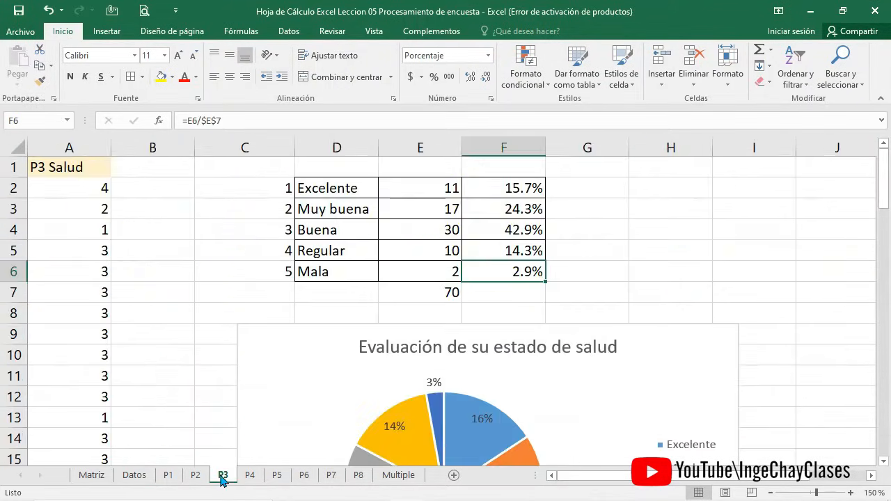
left_click(243, 478)
left_click(289, 242)
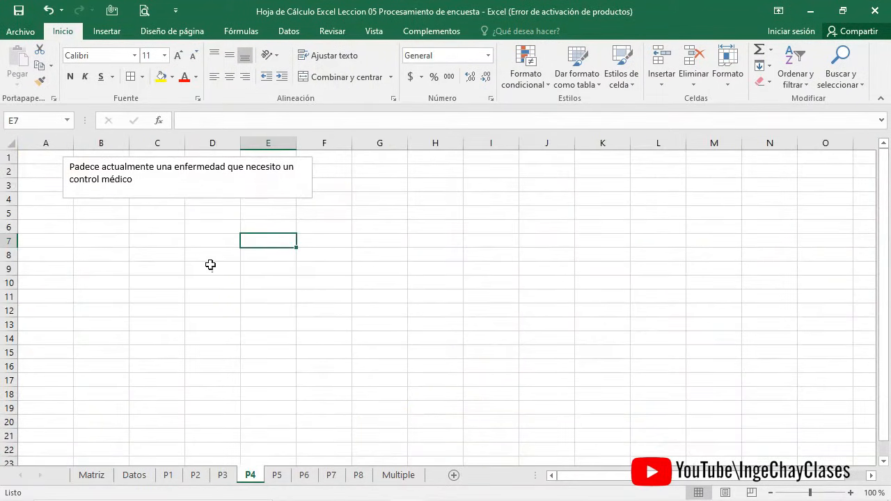
left_click(111, 245)
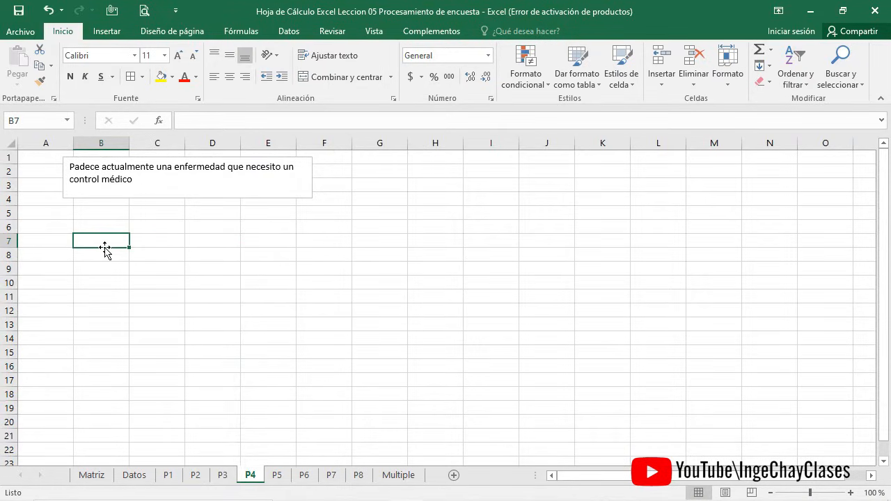
type("Sí")
key("Return")
type("NO")
key("Return")
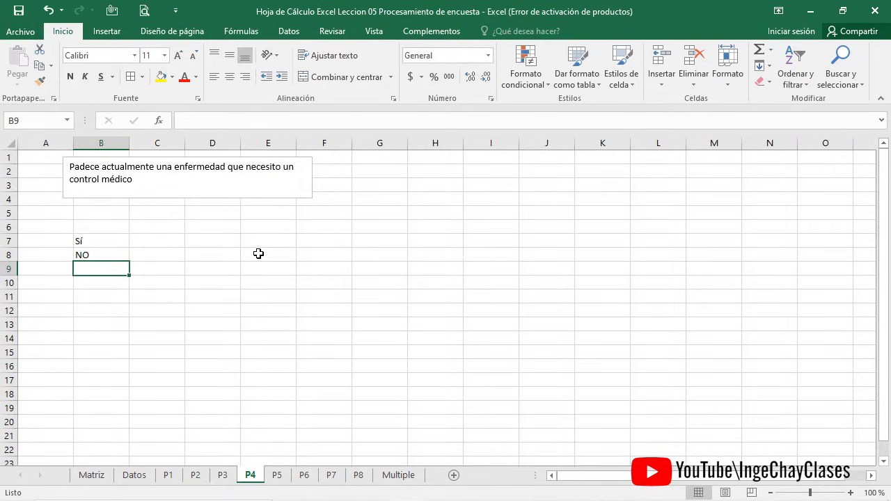
key("Up")
type("No")
key("Return")
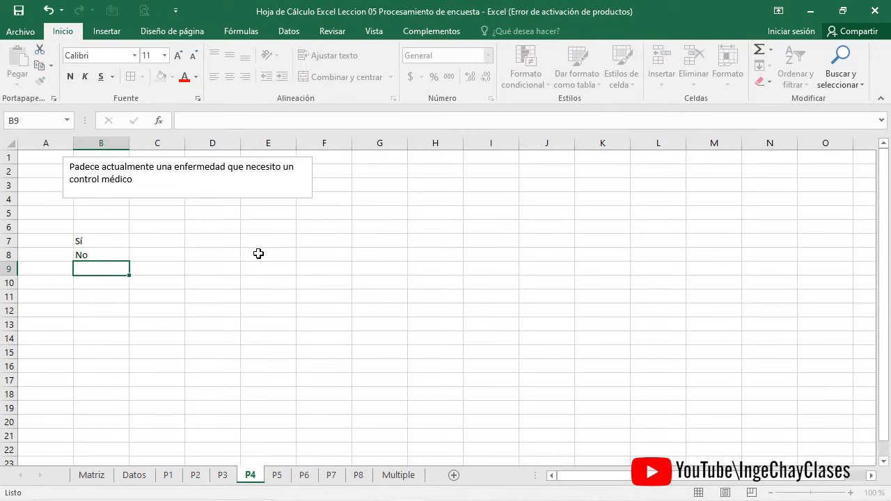
Filter the "P4 enf control" column on the Datos sheet to show only records with value 1.
left_click(138, 480)
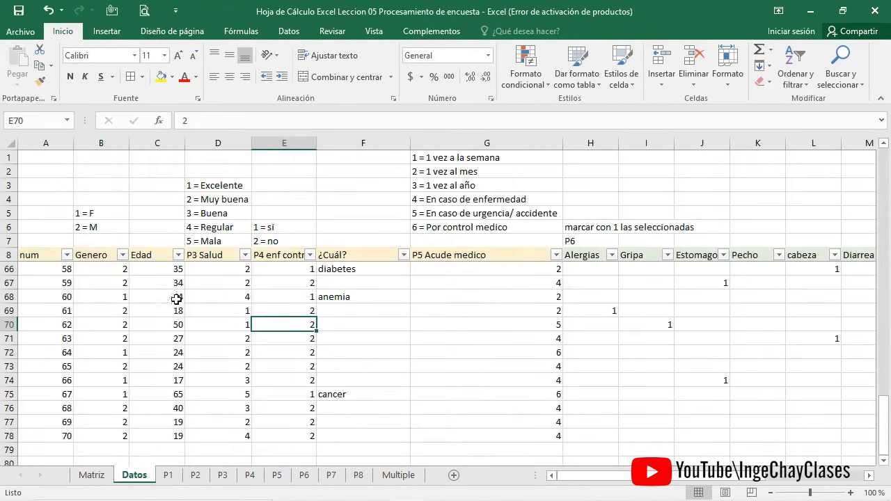
left_click(311, 255)
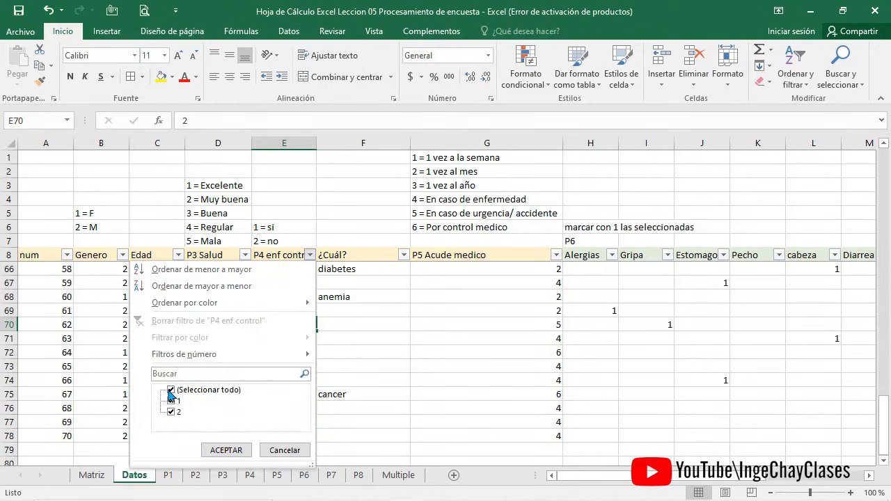
left_click(170, 390)
left_click(171, 401)
left_click(226, 450)
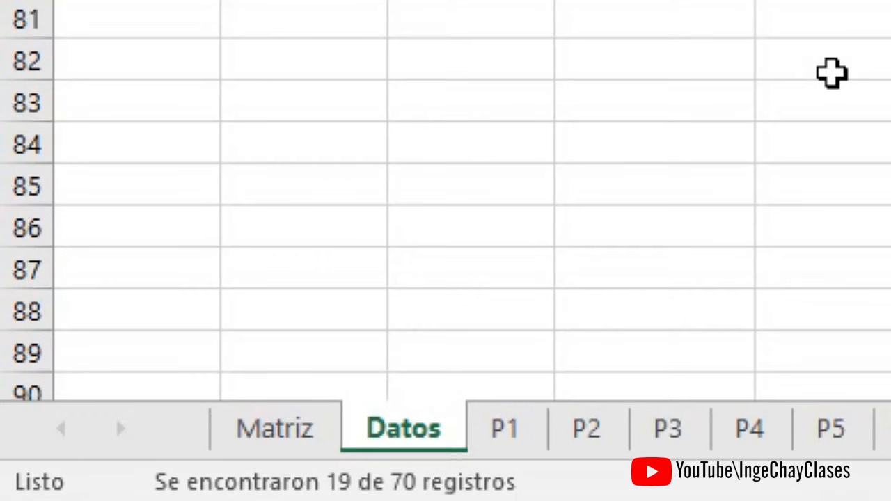
Enter 19 as the count of Sí answers in cell C7 of sheet P4.
left_click(750, 428)
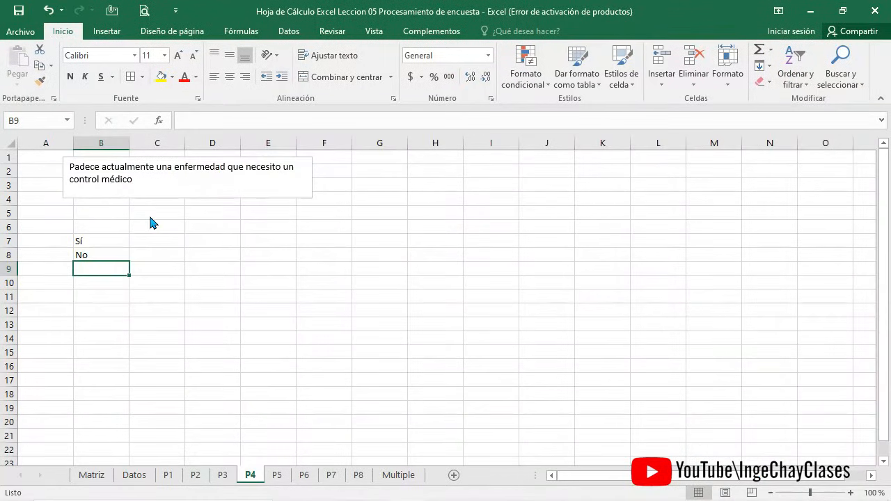
left_click(135, 241)
type("19")
key("Return")
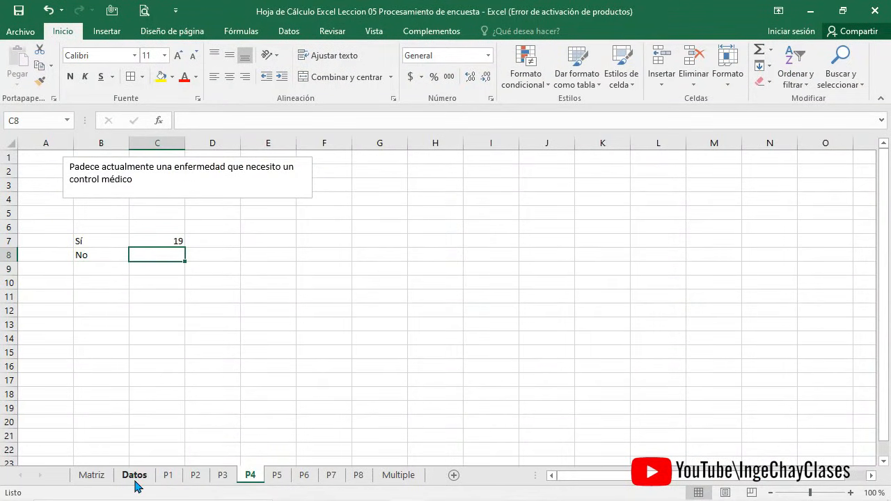
Change the "P4 enf control" filter on the Datos sheet to show only records with value 2.
left_click(134, 476)
left_click(311, 255)
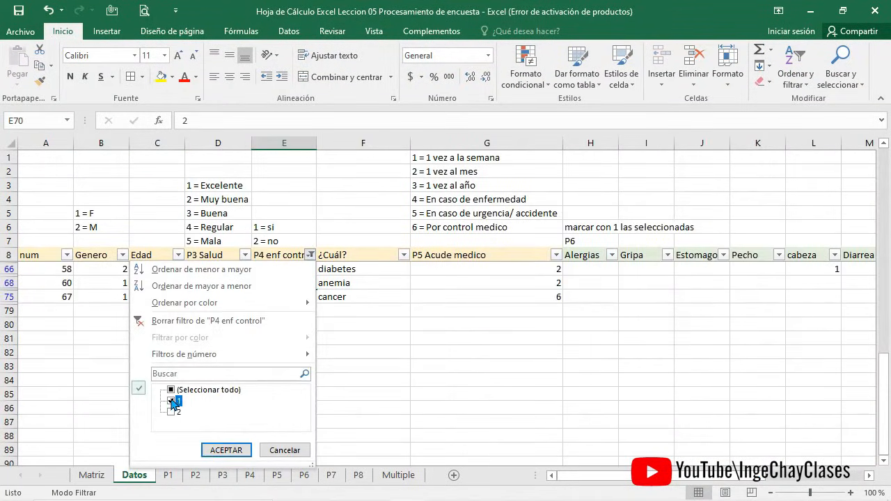
left_click(171, 403)
left_click(171, 412)
left_click(223, 450)
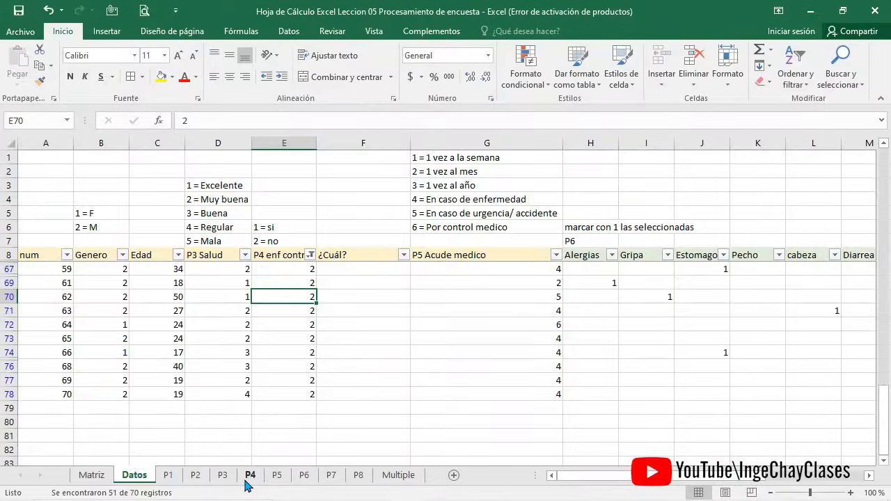
Enter 51 as the count of No answers in cell C8 of sheet P4.
left_click(246, 480)
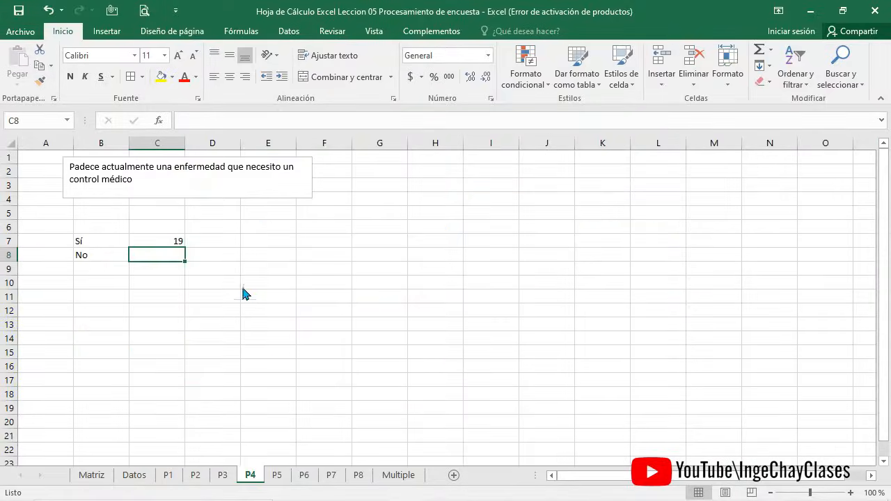
type("51")
key("Return")
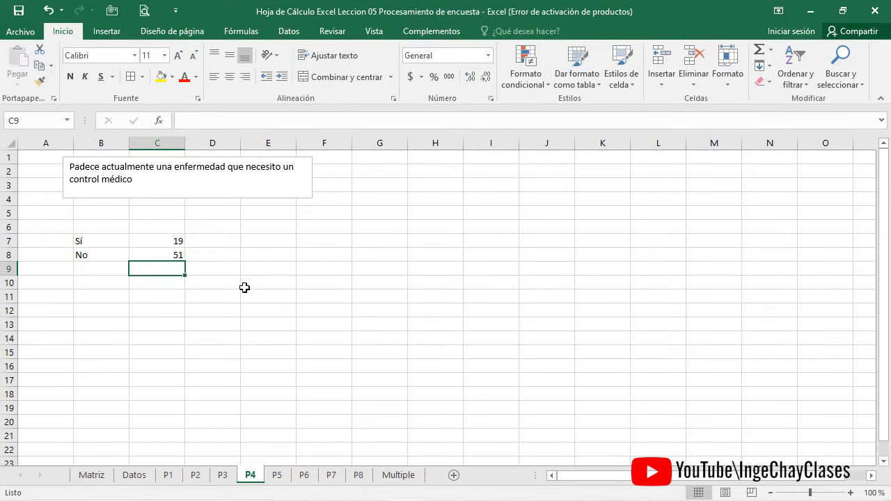
Clear the filter from the "P4 enf control" column on the Datos sheet.
key("ctrl+Page_Up")
key("ctrl+Page_Up")
key("ctrl+Page_Up")
key("ctrl+Page_Up")
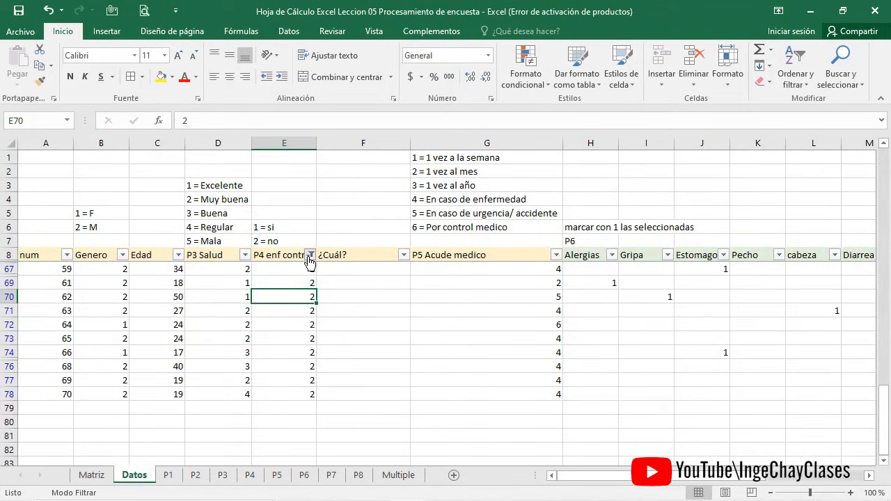
left_click(309, 256)
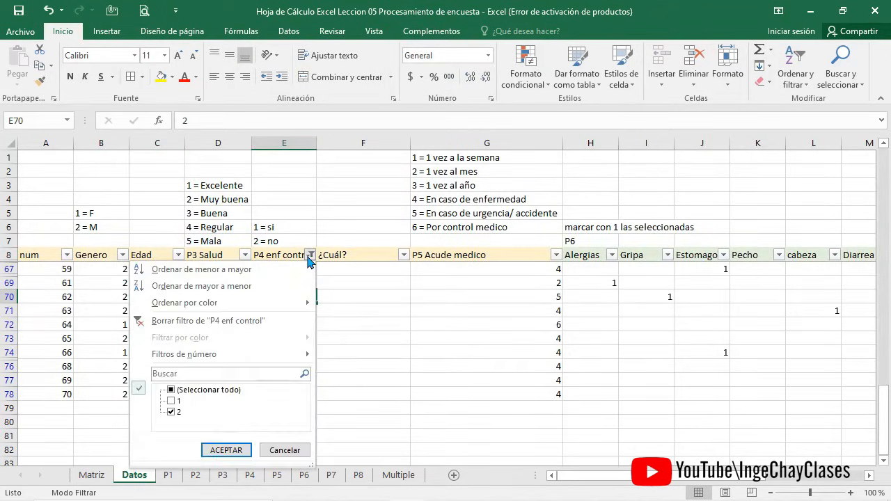
left_click(213, 321)
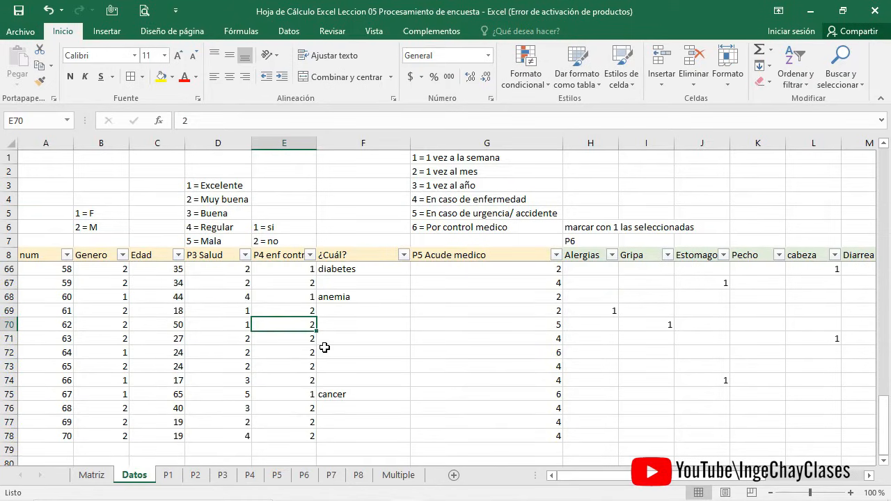
Check question 4 and its follow-up in the Word questionnaire, and return to Excel to examine the "¿Cuál?" column on the Datos sheet.
mouse_move(413, 497)
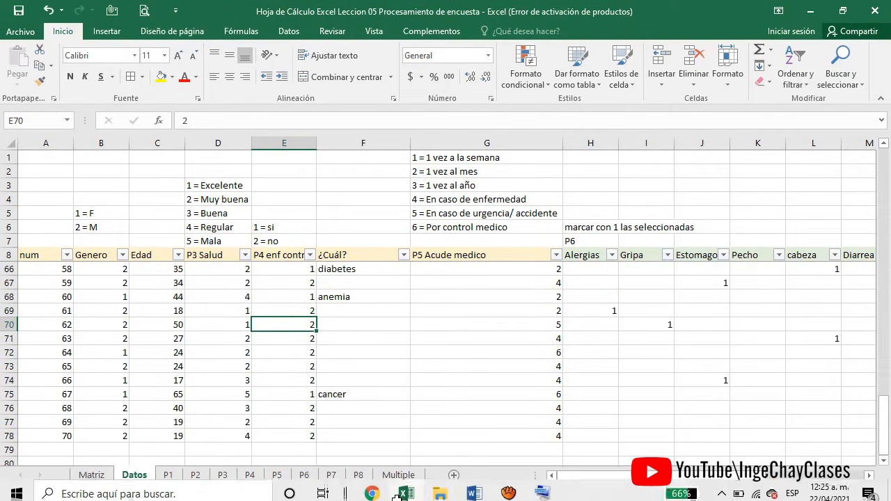
left_click(475, 487)
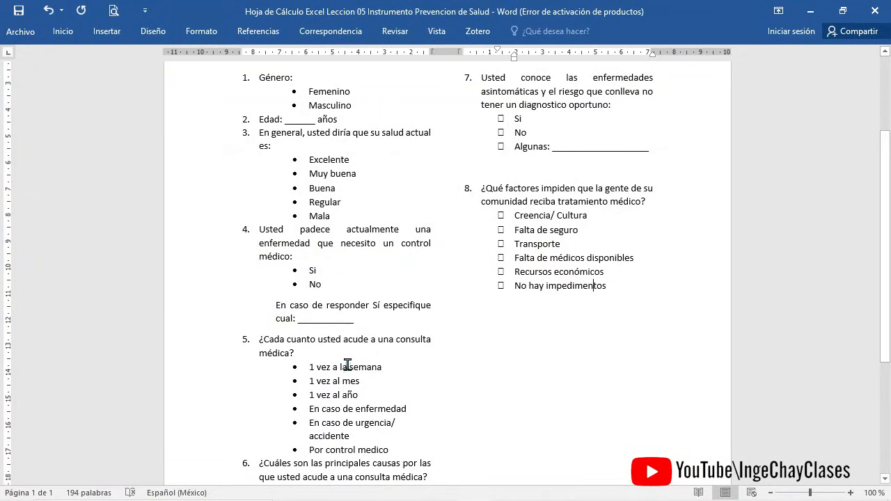
mouse_move(398, 496)
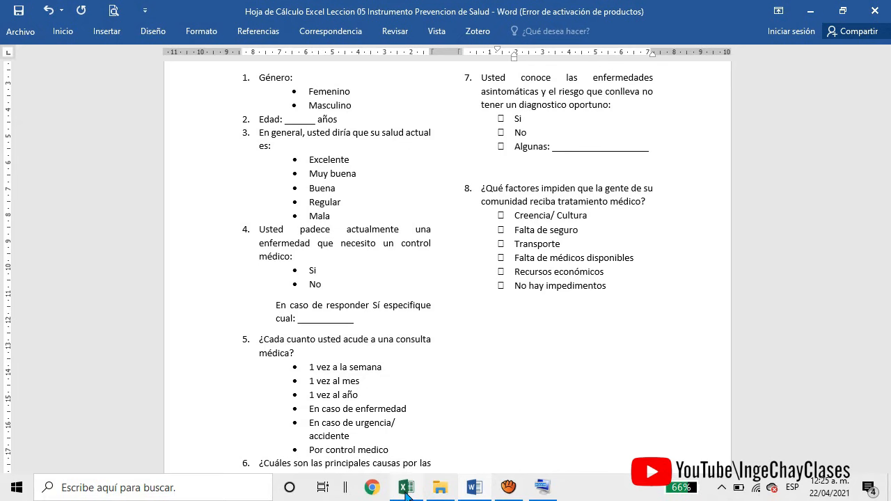
left_click(404, 397)
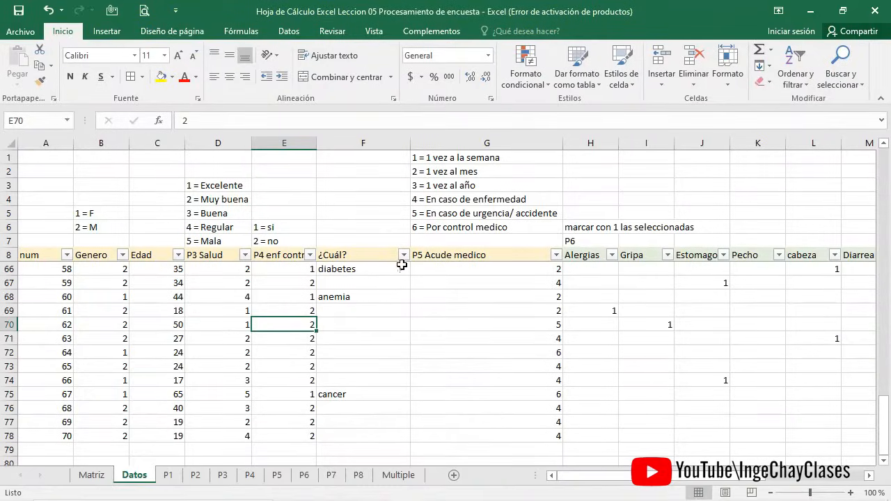
left_click(367, 283)
scroll(364, 338, "down", 7)
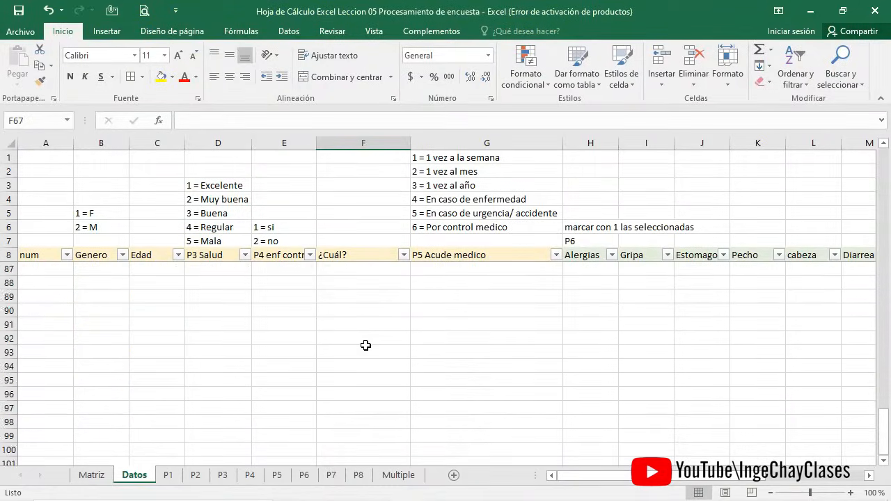
Filter the "¿Cuál?" column on the Datos sheet to exclude the blank (Vacías) entries.
scroll(365, 345, "up", 11)
scroll(365, 344, "up", 15)
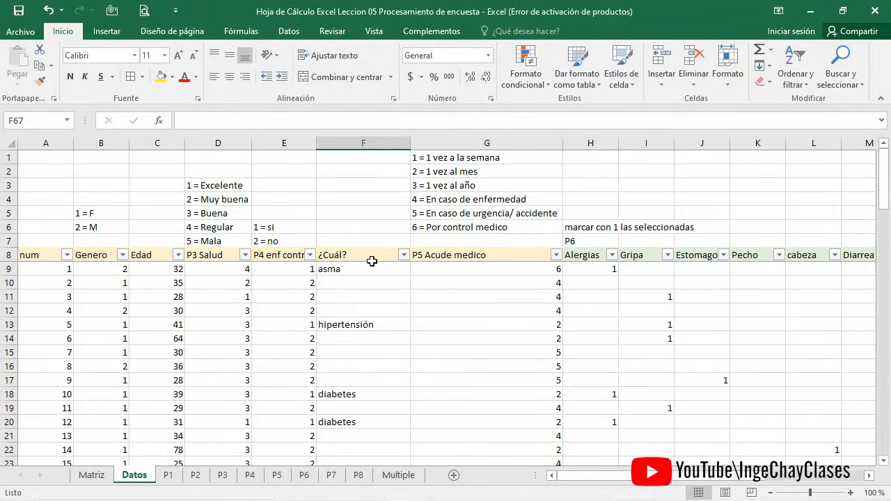
left_click(403, 259)
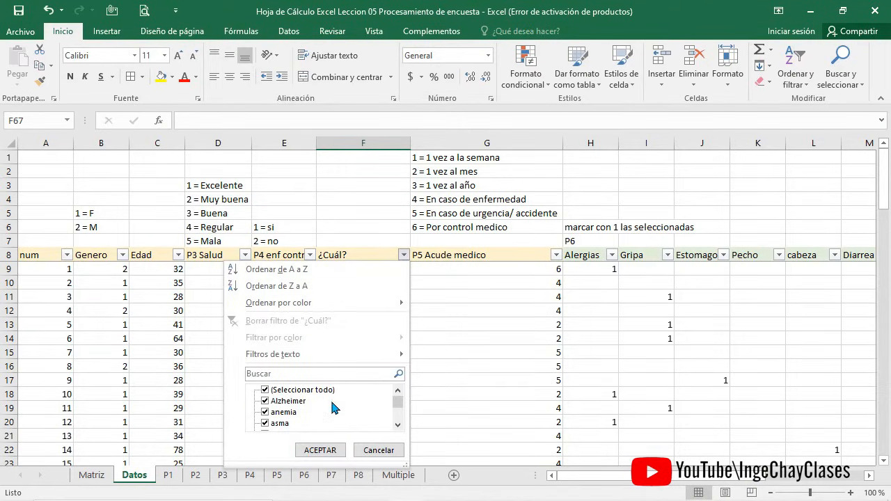
left_click_drag(398, 407, 399, 417)
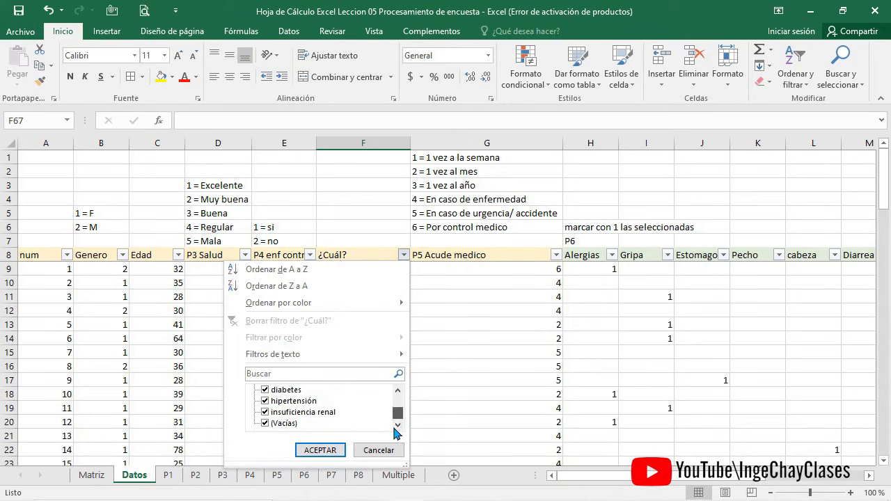
left_click(266, 424)
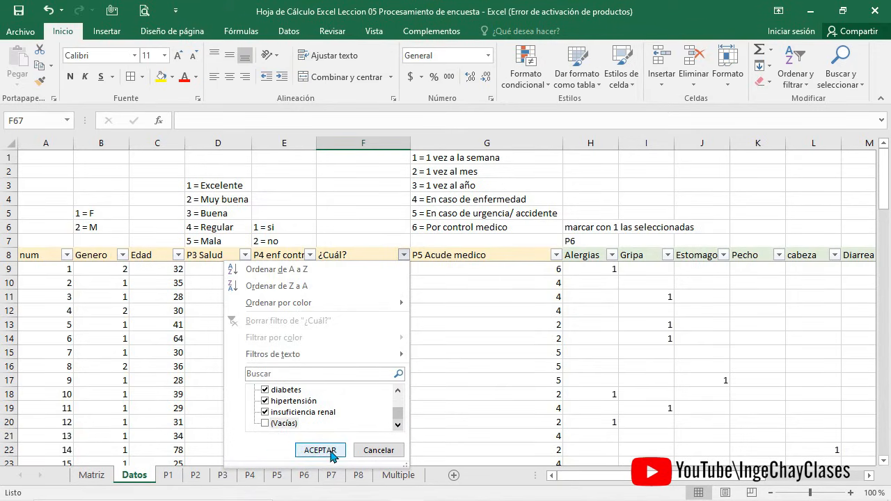
left_click(322, 450)
left_click(415, 356)
Copy the filtered illness names from the "¿Cuál?" column and paste them into sheet P4 starting at cell B10.
left_click(349, 270)
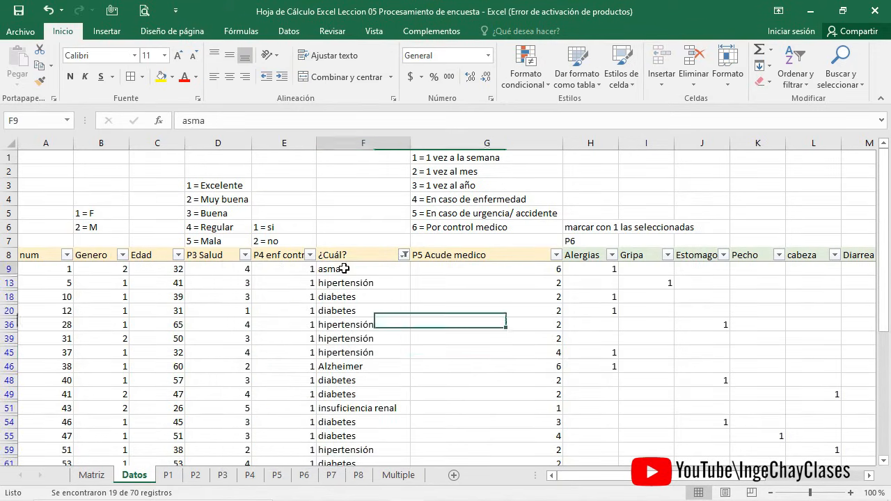
scroll(391, 362, "down", 2)
scroll(390, 362, "down", 2)
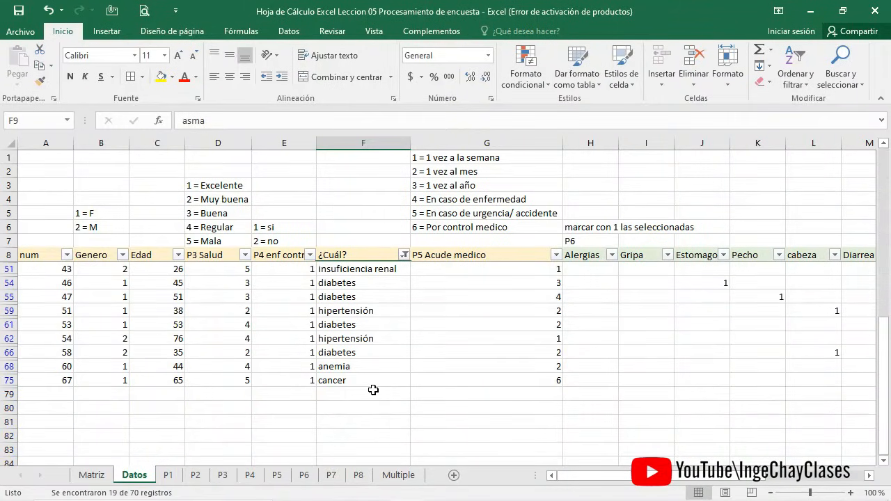
left_click(374, 384, "shift")
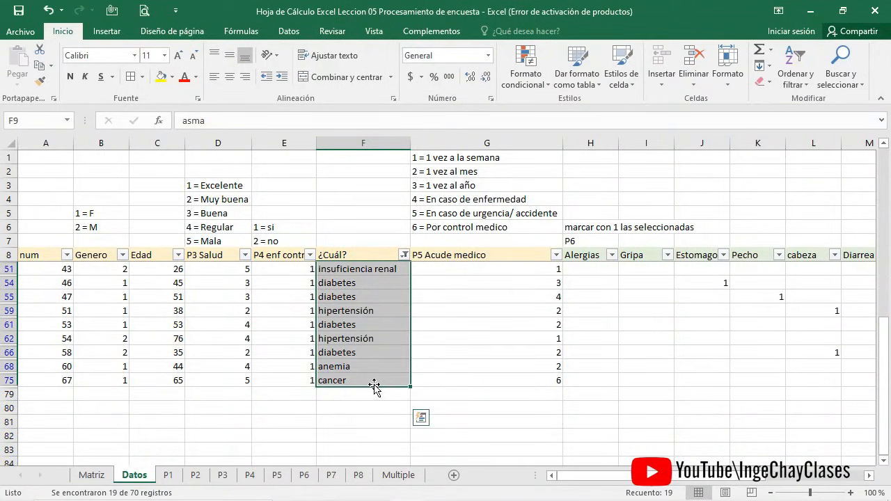
key("ctrl+c")
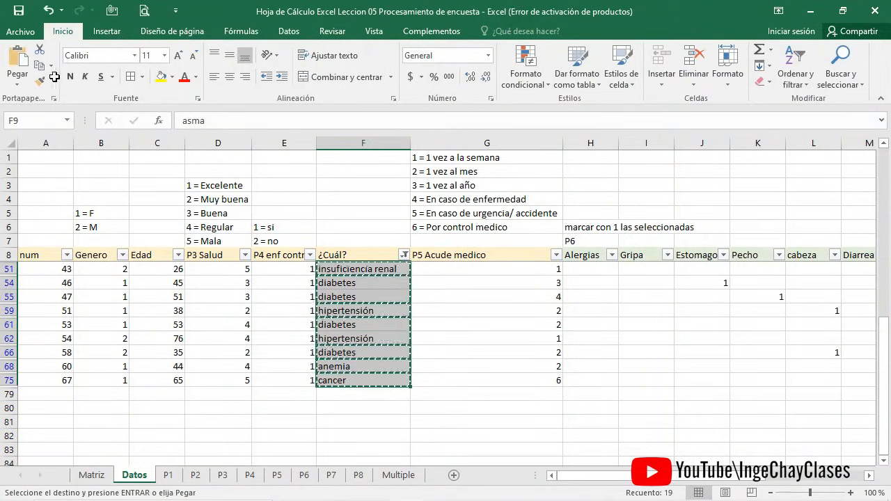
left_click(249, 476)
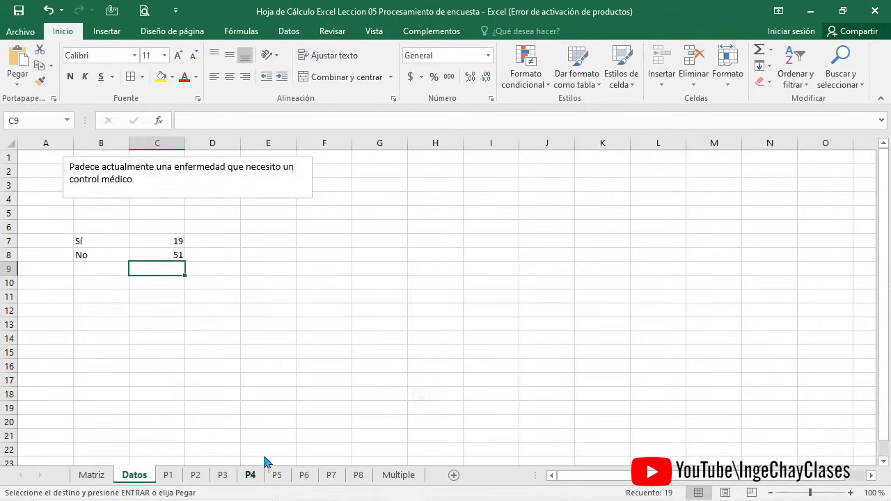
left_click(110, 288)
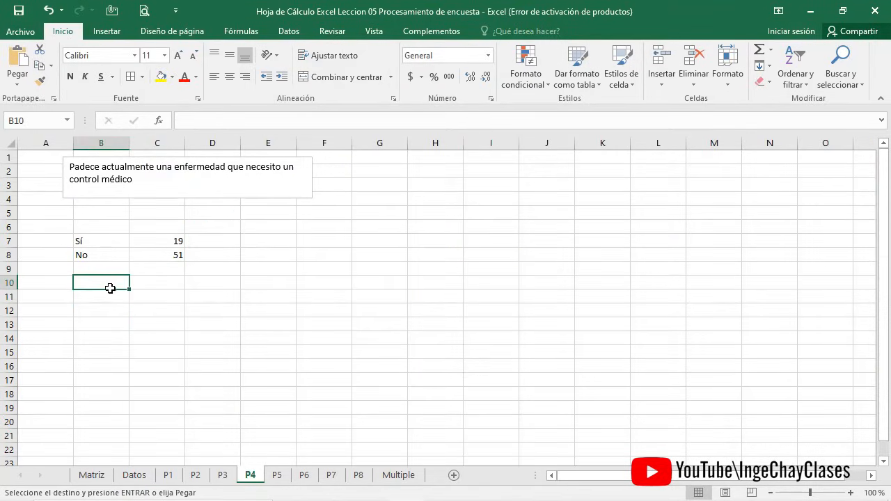
left_click(17, 59)
left_click(212, 352)
Sort the pasted illness list on sheet P4 from A to Z.
left_click_drag(86, 284, 108, 408)
scroll(120, 265, "up", 2)
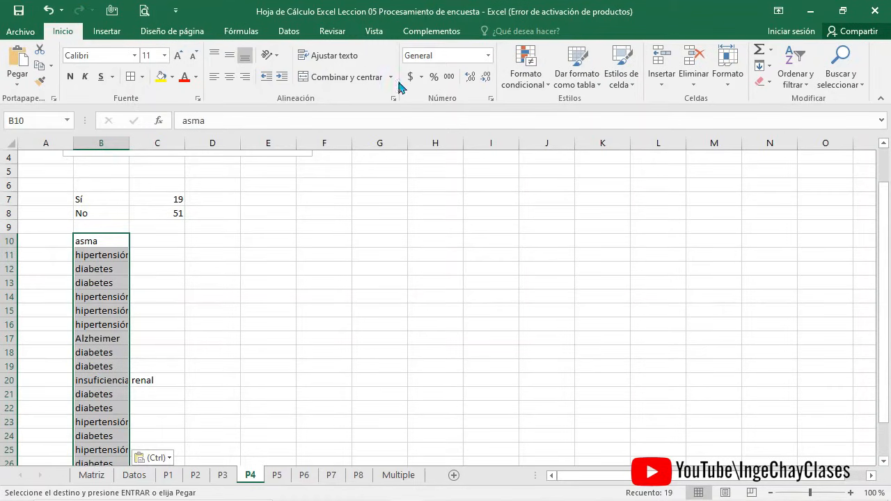
left_click(799, 80)
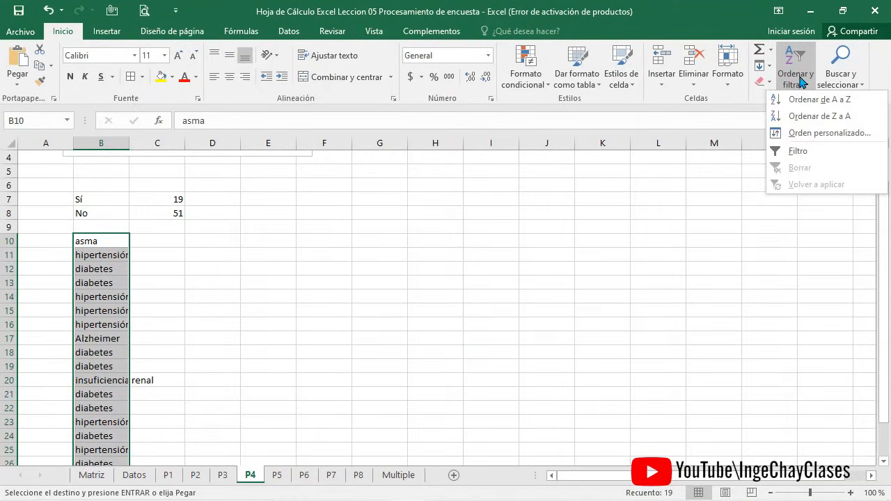
left_click(804, 100)
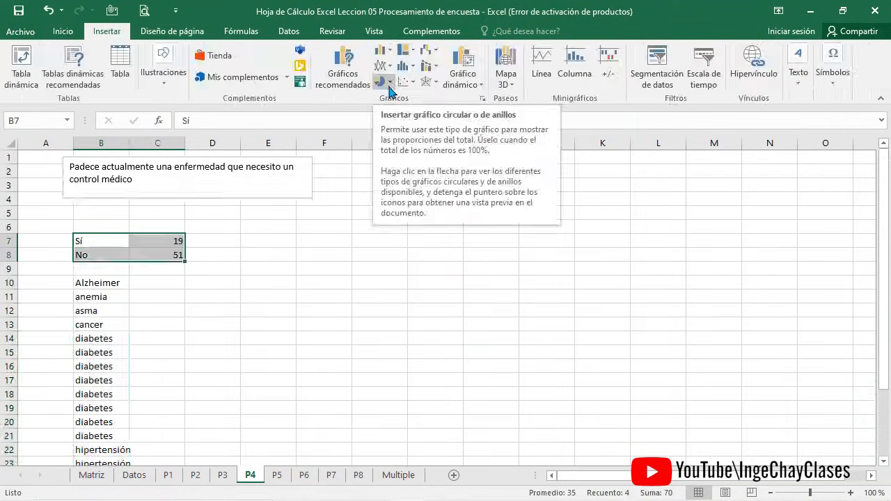
Insert a pie chart of the Sí/No counts in B7:C8, titled "Padece enfermedad que requiere control", with percentage labels instead of values.
left_click(381, 82)
left_click(394, 124)
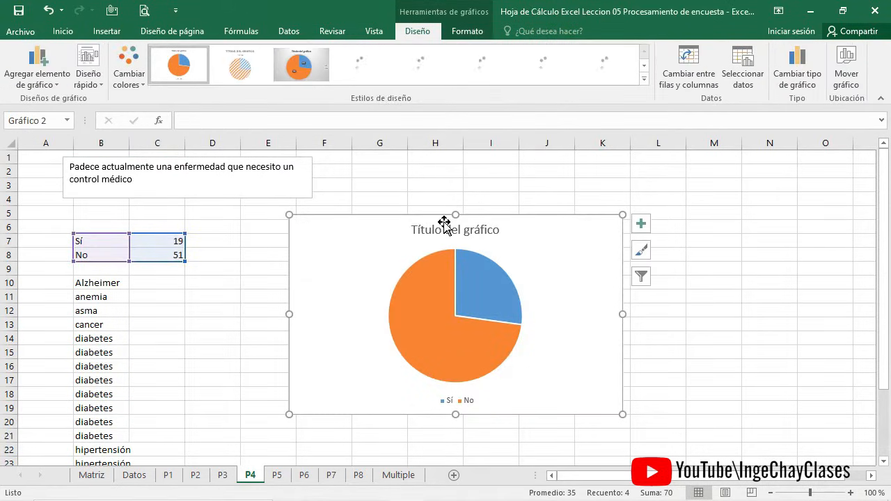
left_click(641, 225)
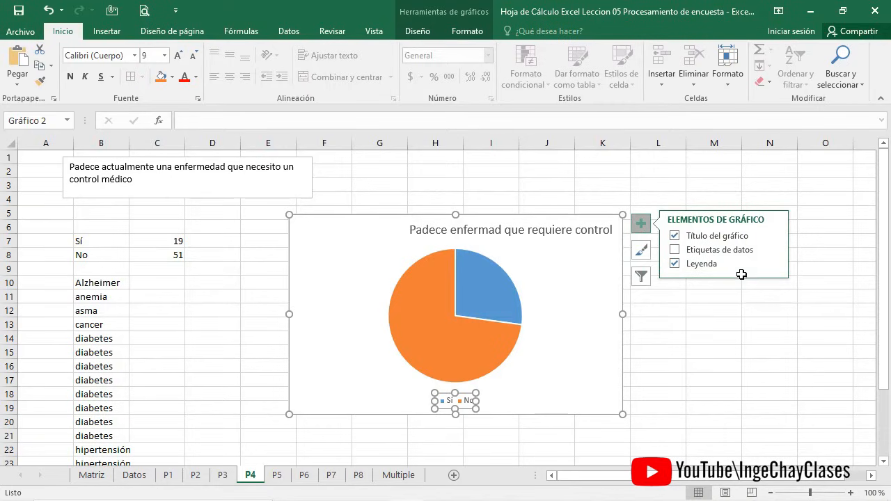
left_click(772, 249)
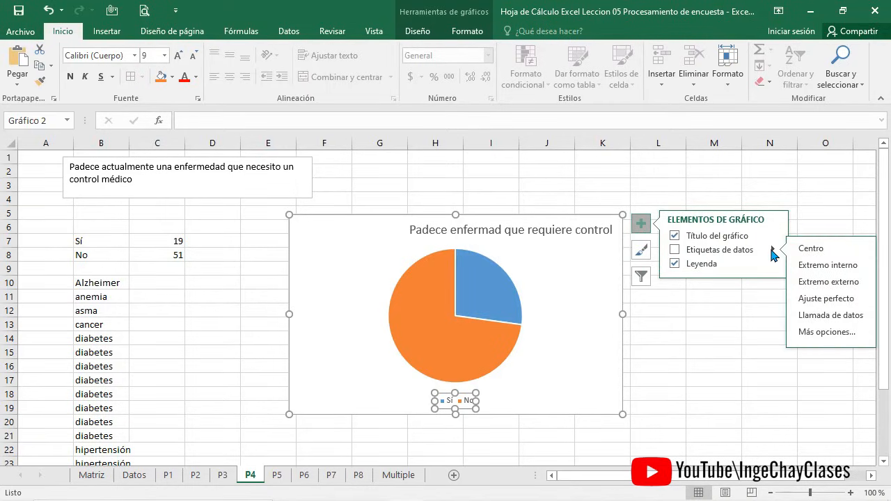
left_click(812, 332)
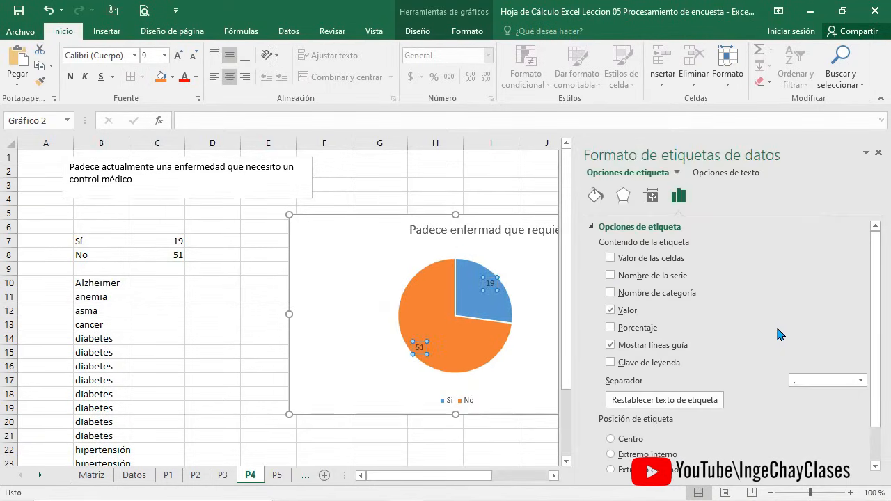
left_click(610, 327)
left_click(611, 309)
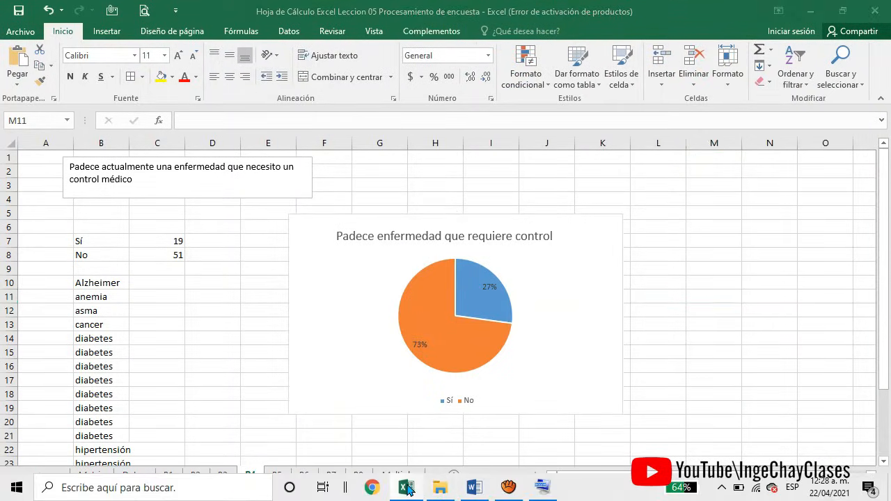
Review question 5 in the Word questionnaire, and return to Excel to examine the "P5 Acude medico" column on the Datos sheet.
left_click(474, 487)
scroll(394, 322, "down", 3)
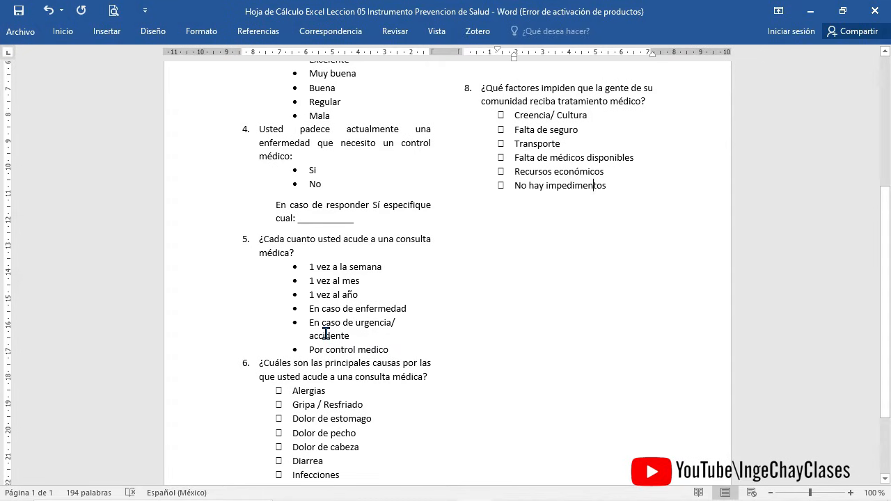
scroll(378, 297, "up", 3)
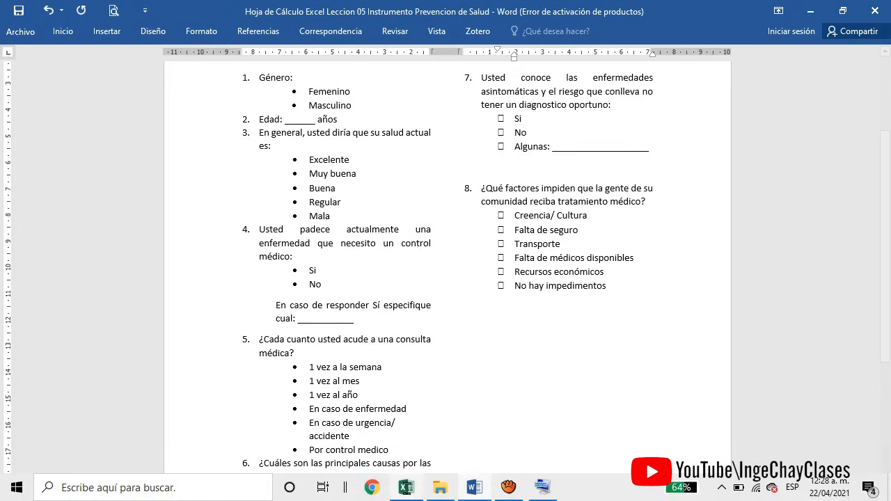
left_click(408, 493)
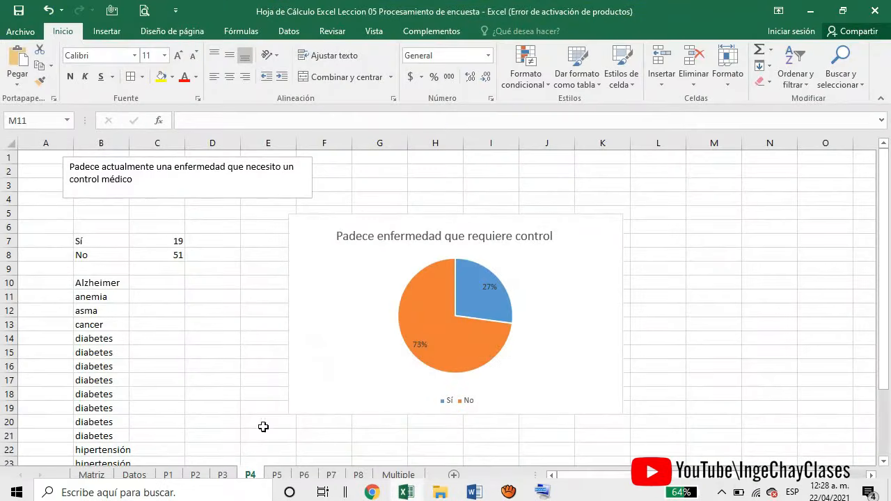
left_click(133, 477)
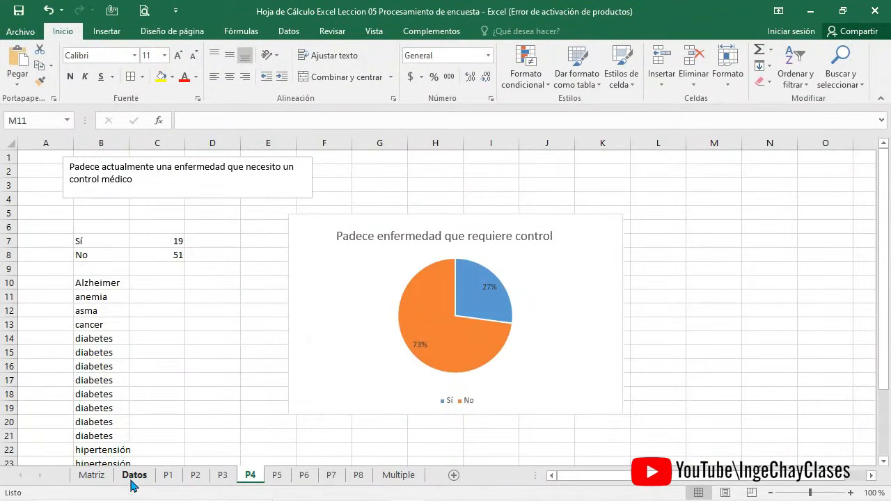
left_click(493, 338)
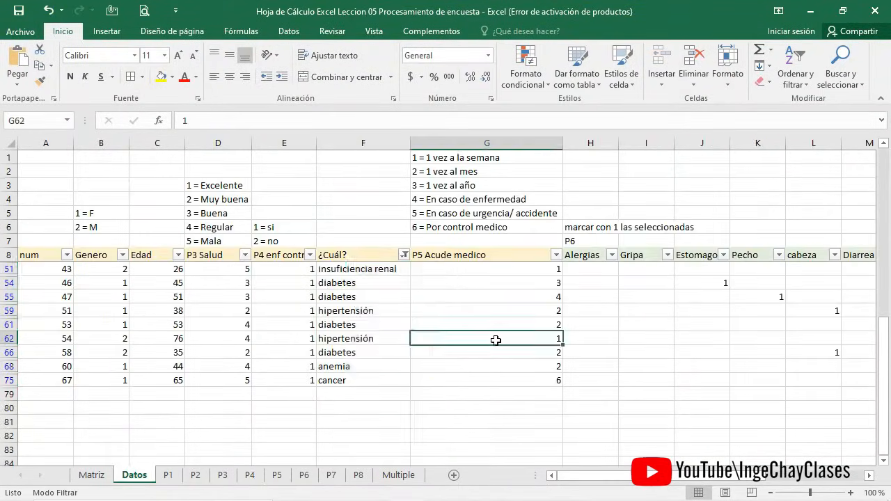
scroll(494, 340, "up", 4)
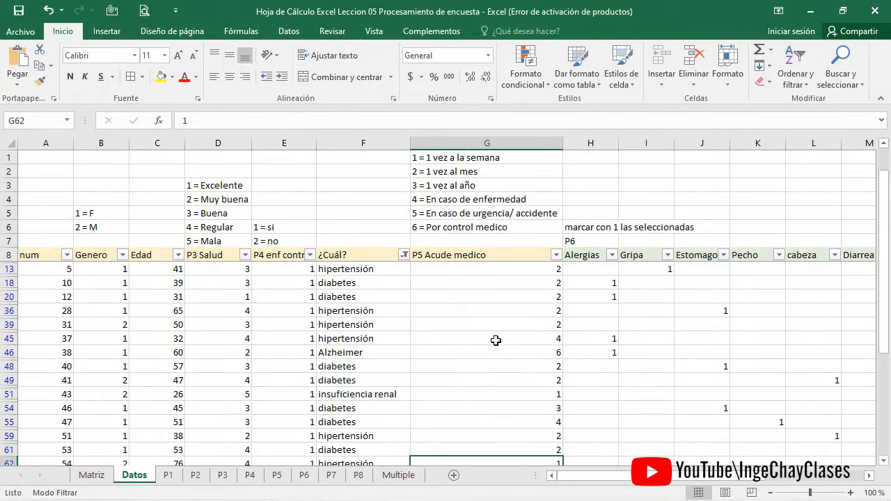
left_click(498, 268)
key("Up")
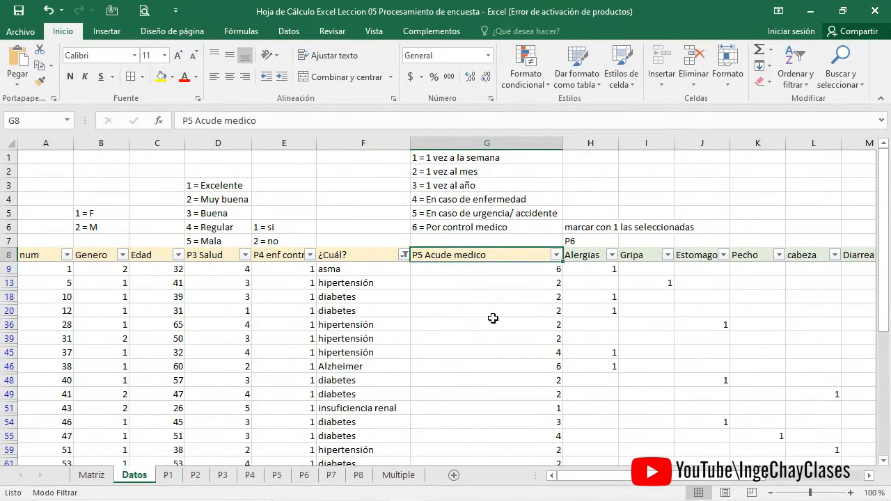
left_click(505, 337)
left_click(491, 267)
left_click(484, 301)
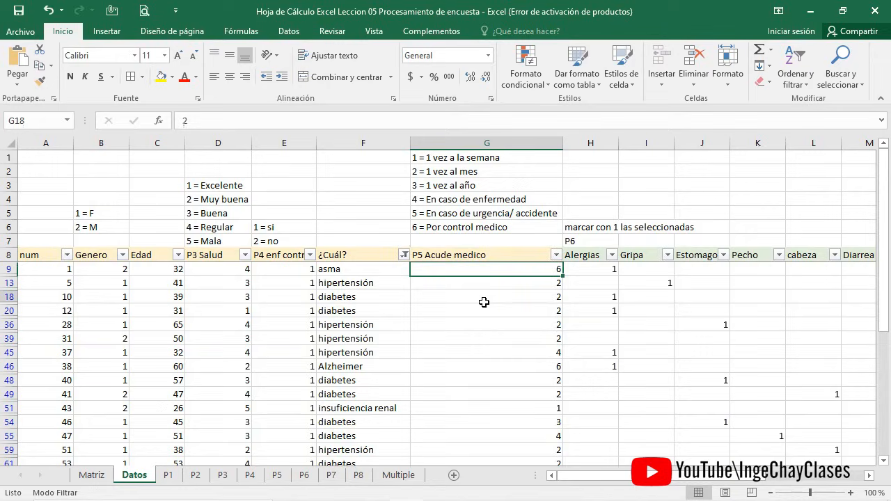
left_click(473, 257)
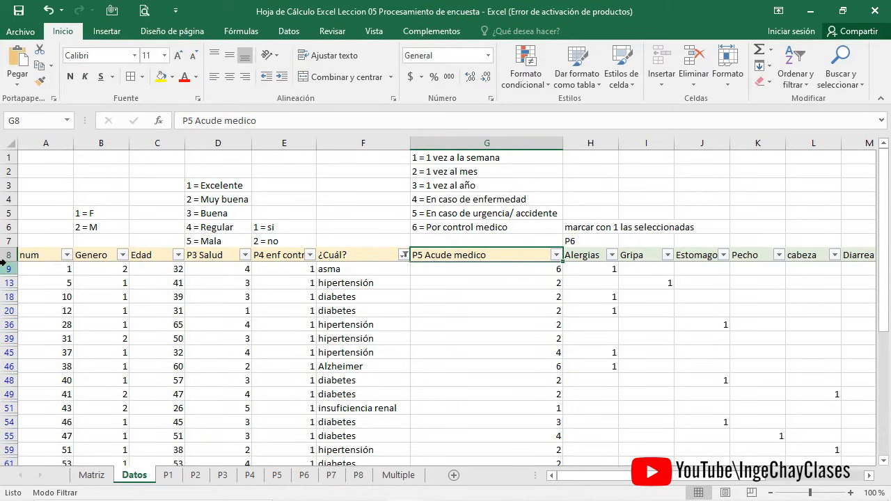
Clear the filter from the "¿Cuál?" column on the Datos sheet.
left_click(404, 255)
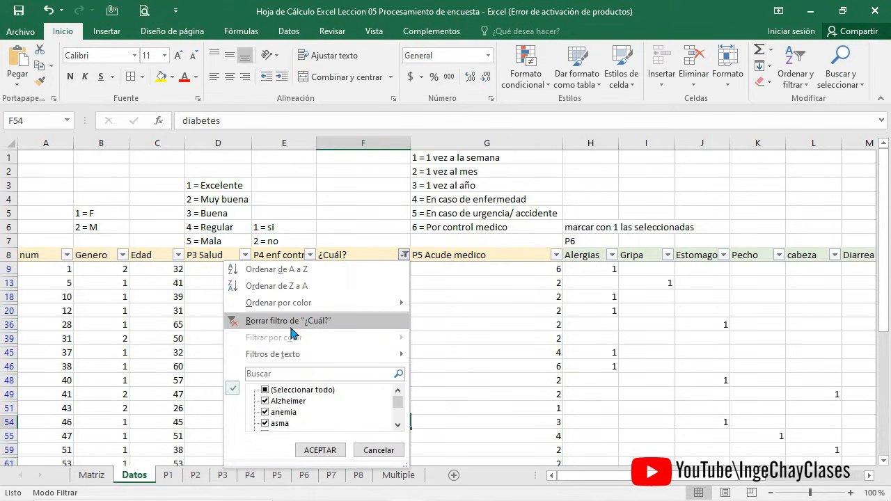
left_click(291, 324)
left_click(202, 326)
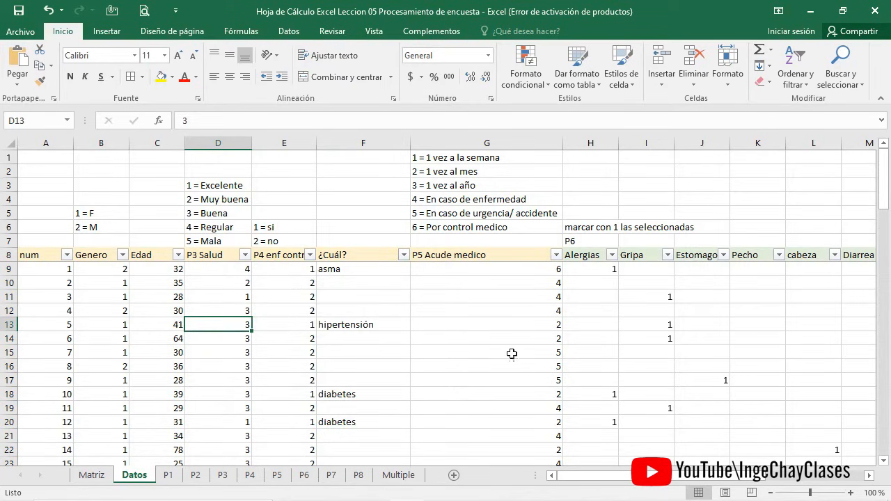
Copy the "P5 Acude medico" column with its header from the Datos sheet and paste it into sheet P5 at cell A1.
left_click_drag(467, 257, 497, 486)
left_click(40, 65)
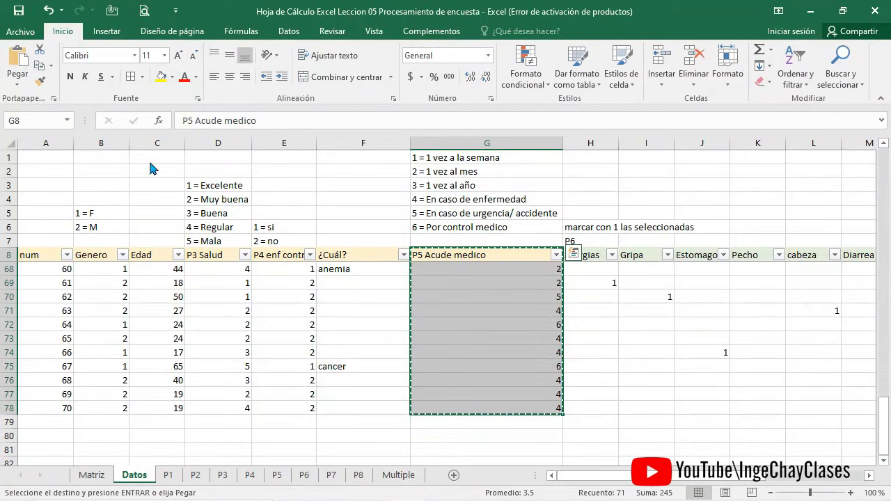
left_click(278, 476)
key("ctrl+Home")
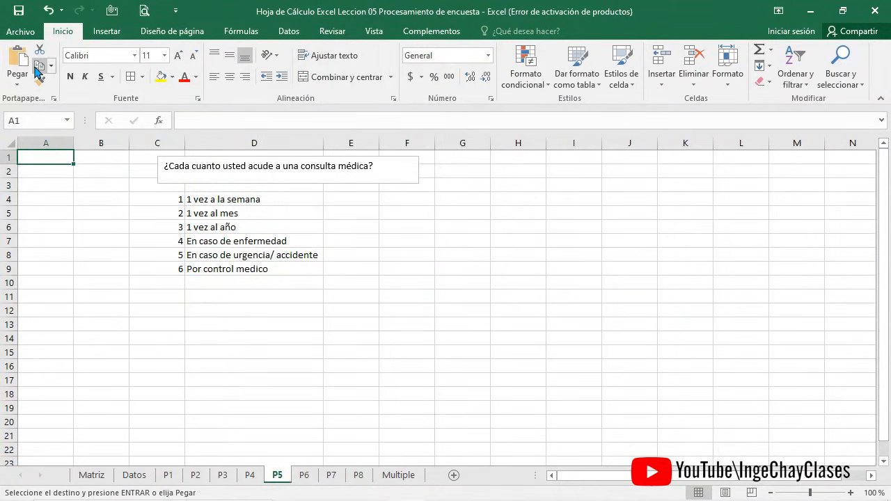
key("ctrl+v")
left_click(113, 238)
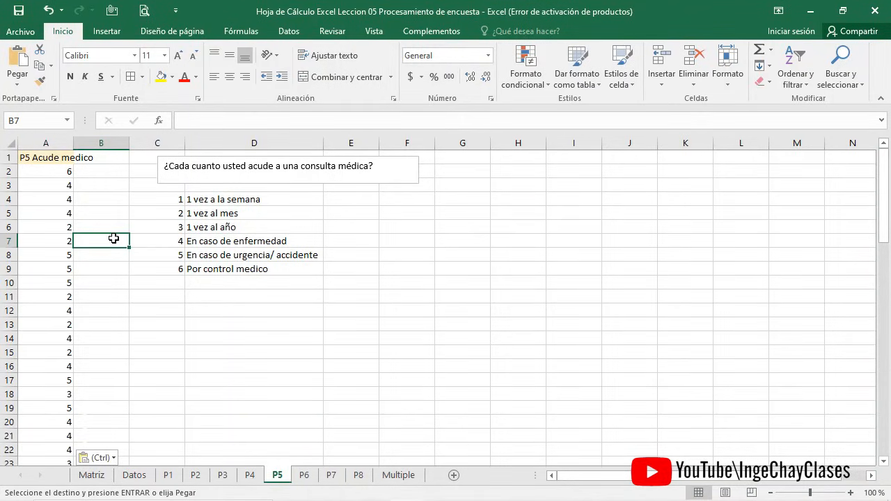
Name the P5 response values in A2:A71 RangoConsulta.
left_click(46, 170)
key("ctrl+shift+Down")
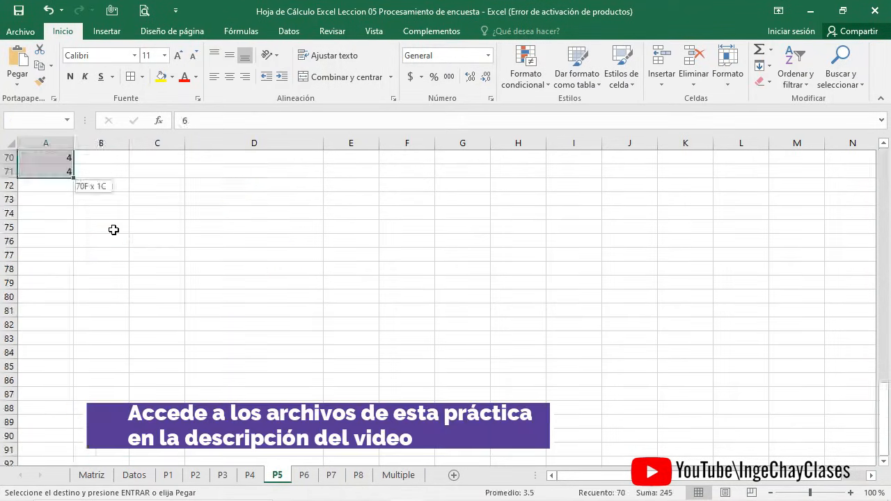
scroll(158, 276, "up", 20)
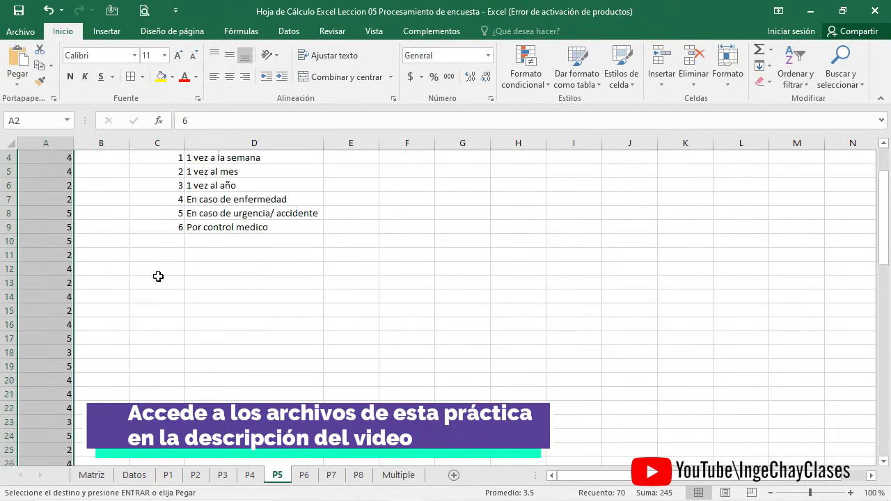
scroll(158, 277, "up", 1)
left_click(38, 120)
type("Ran")
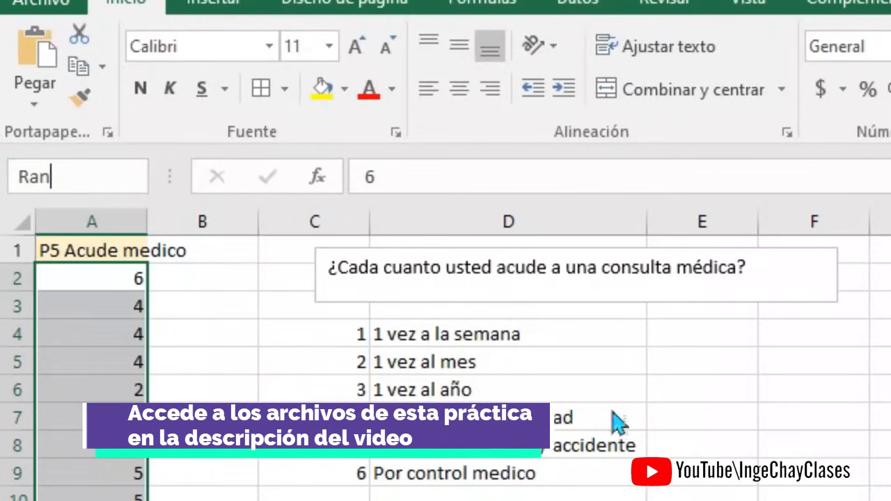
type("go")
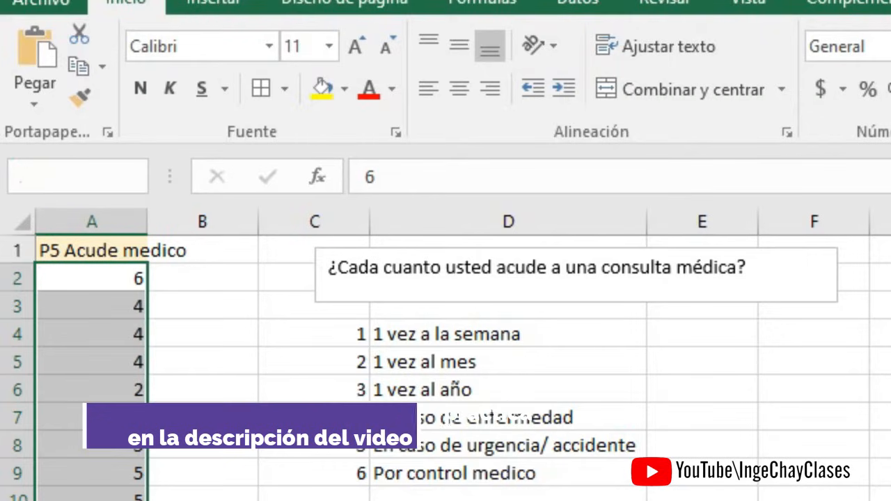
type("Consu")
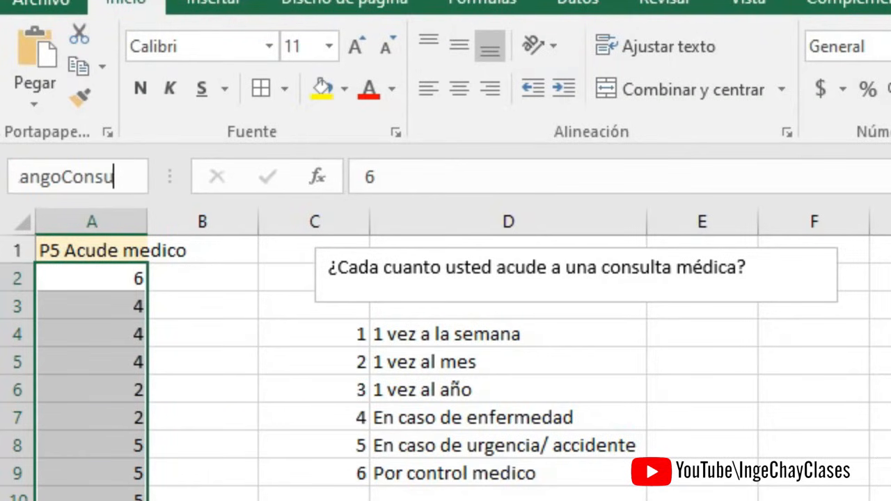
type("lta")
key("Return")
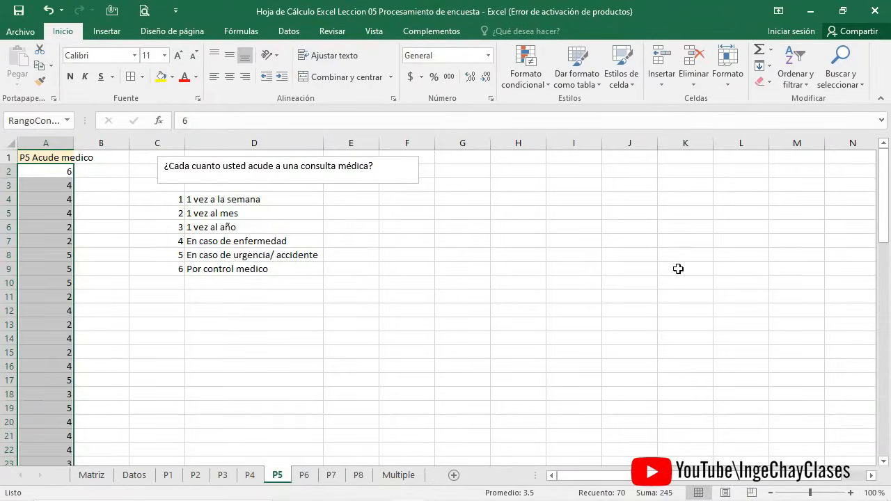
scroll(678, 269, "up", 5)
In E4, count the "1 vez a la semana" responses with =CONTAR.SI(RangoConsulta,C4).
left_click(535, 236)
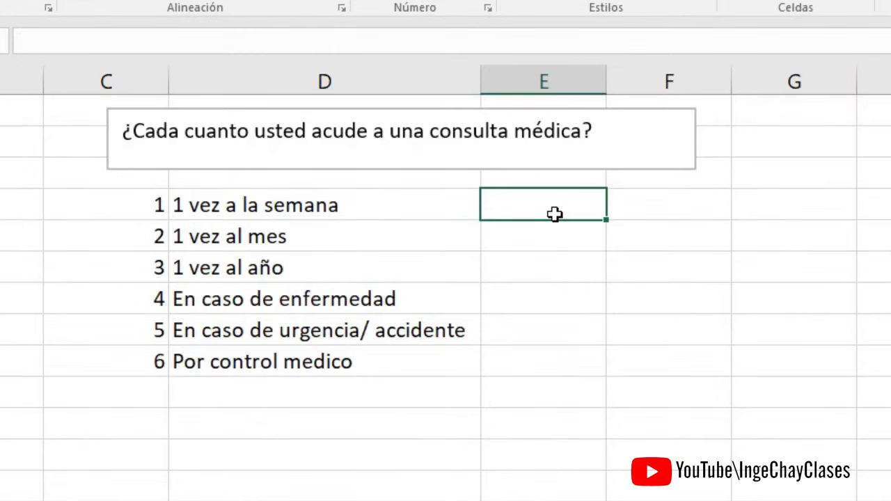
type("=CONTAR.SI(")
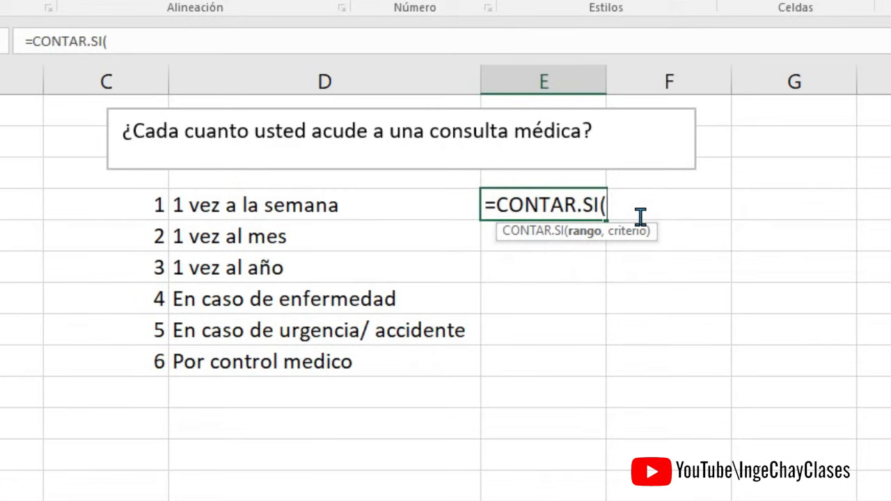
type("rango")
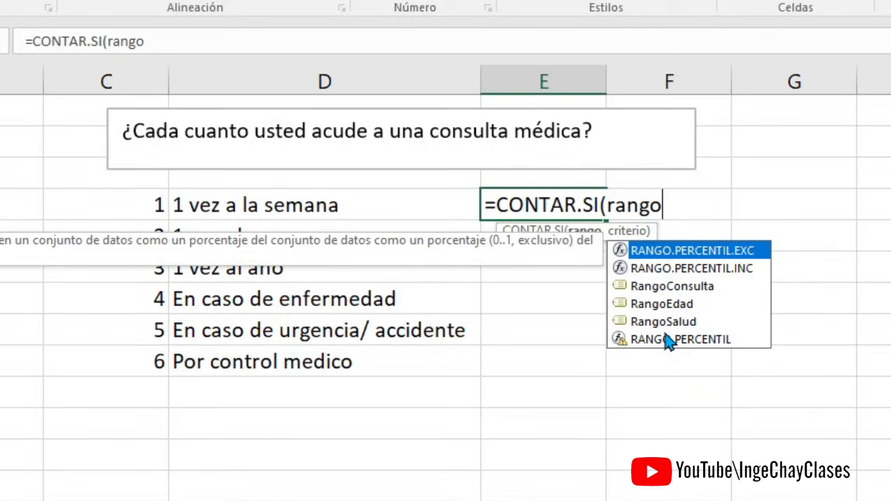
left_click(669, 286)
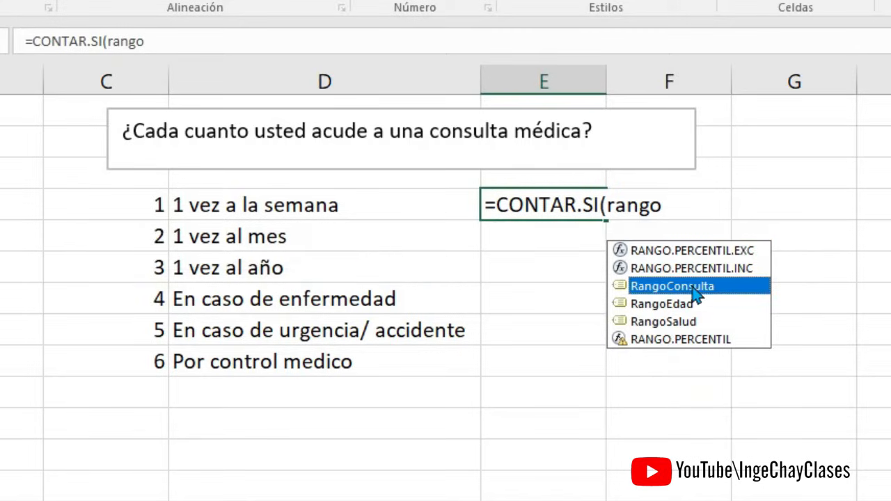
key("Tab")
type(",")
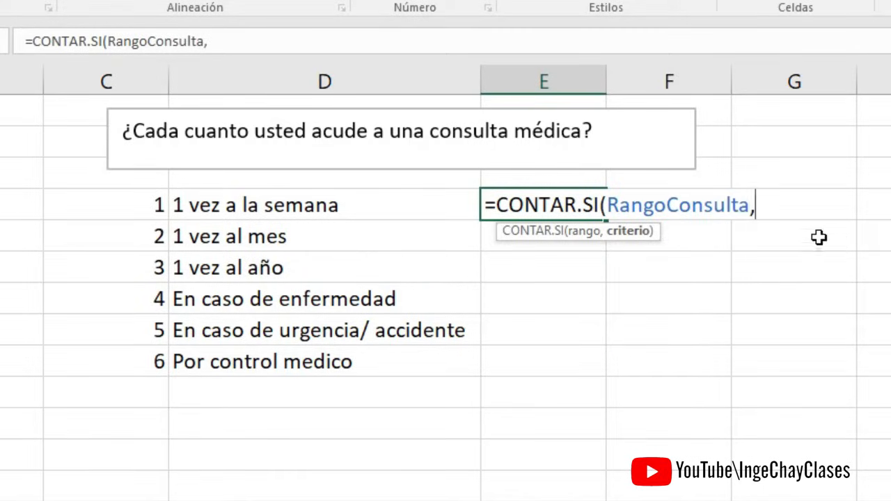
left_click(101, 202)
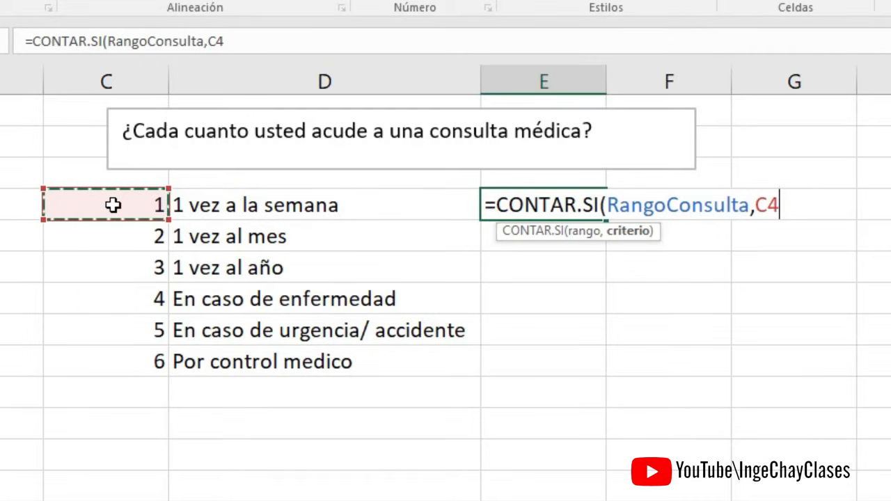
type(")")
key("Return")
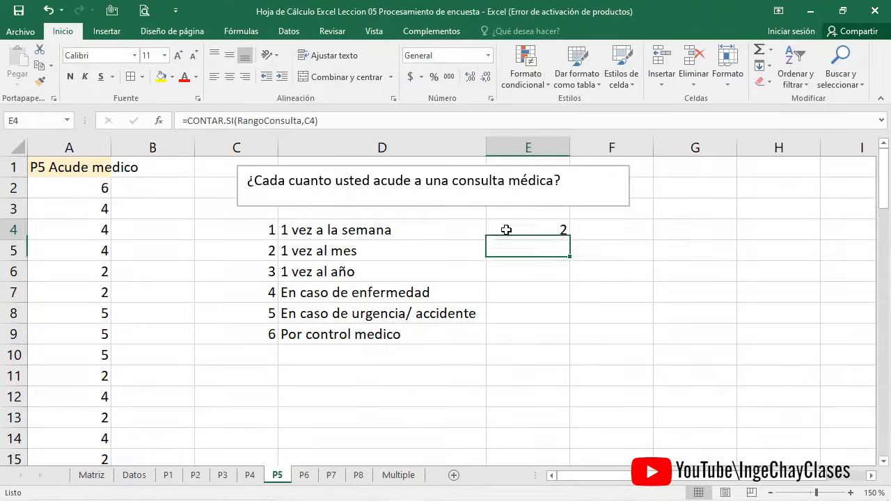
Fill the count formula down through E9 and total the counts in E10.
left_click(511, 205)
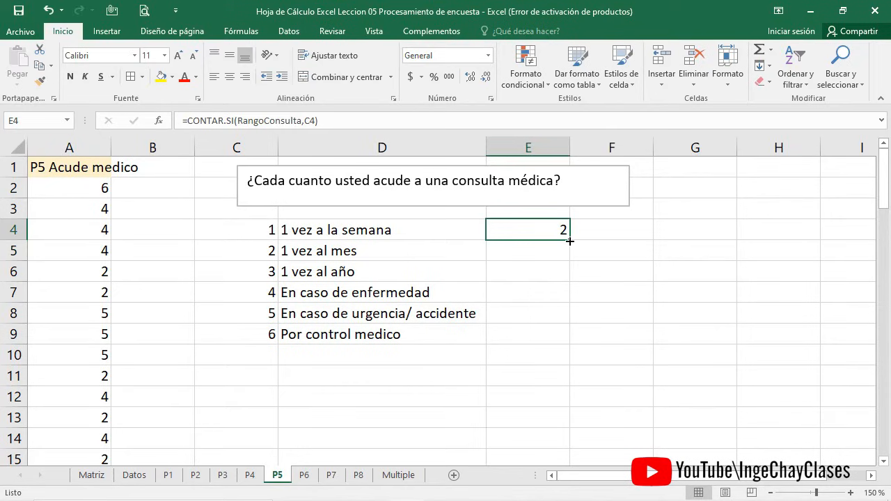
left_click_drag(571, 241, 570, 342)
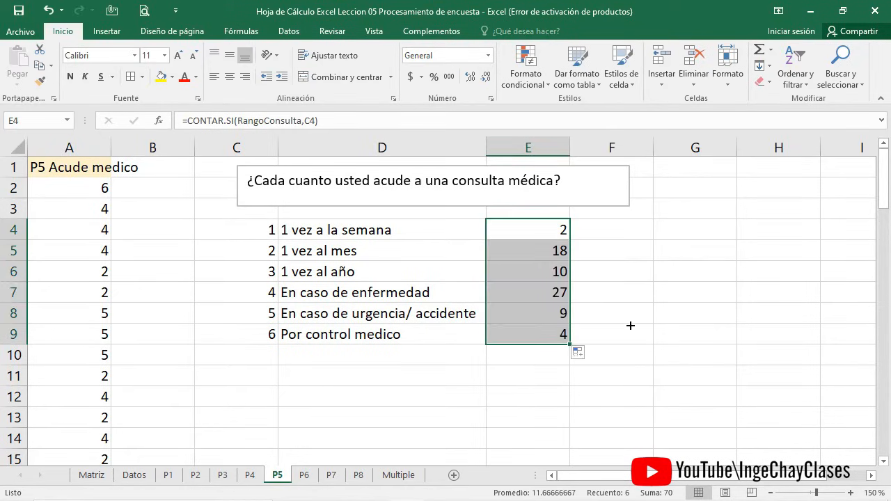
left_click(629, 324)
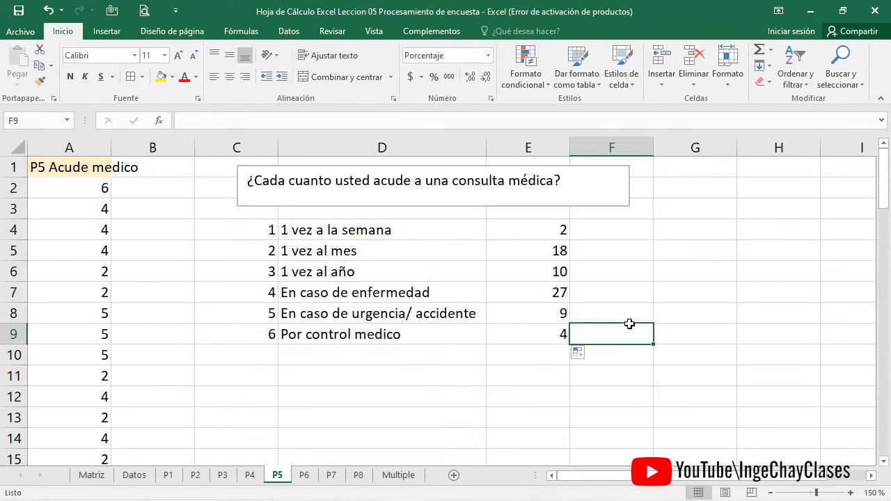
left_click(525, 361)
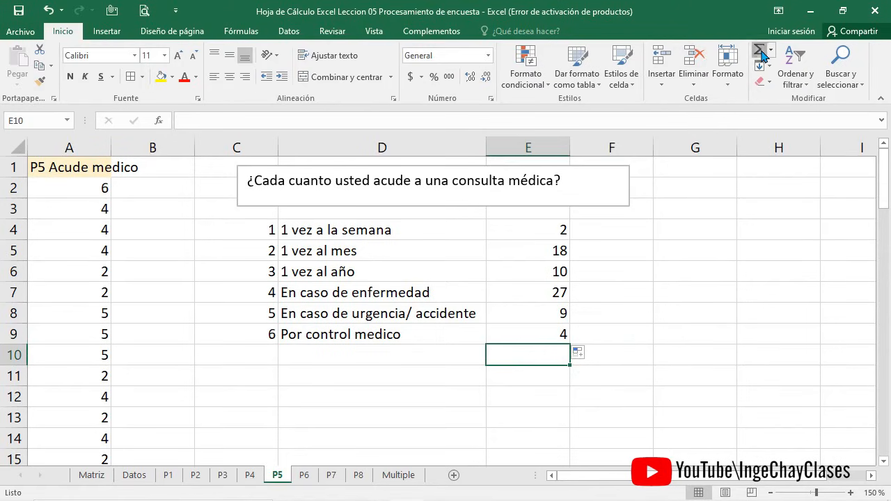
left_click(762, 55)
key("Return")
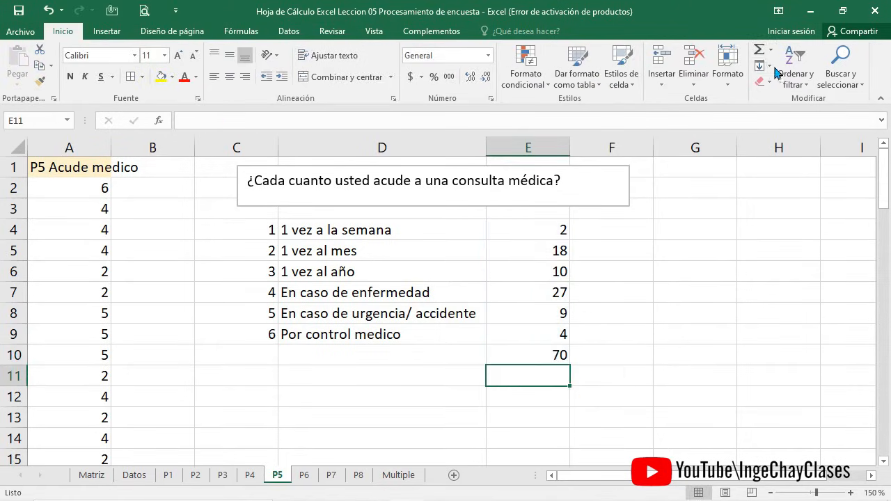
Enter =E4/$E$10 in F4 to calculate the percentage for "1 vez a la semana", keeping the total's reference absolute.
left_click(610, 229)
type("=")
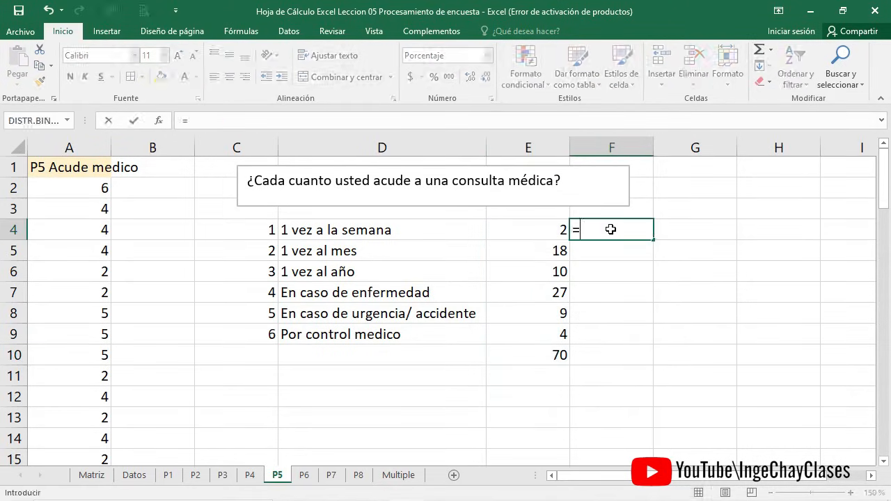
left_click(537, 227)
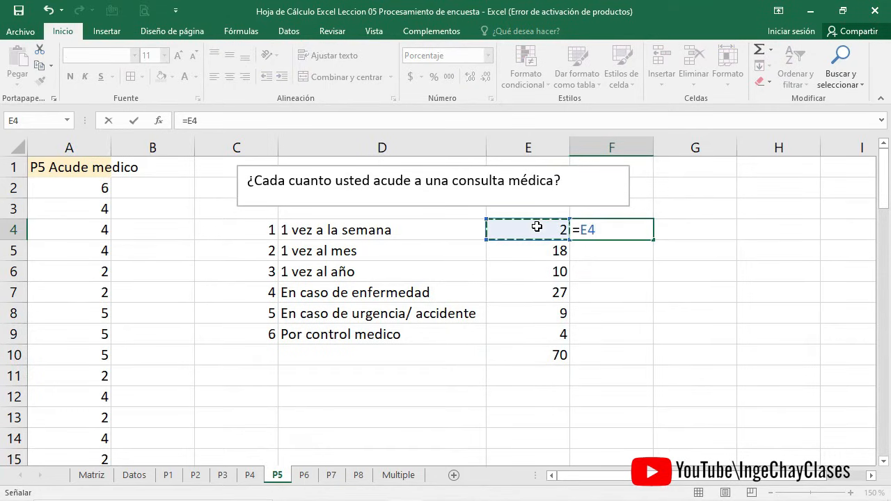
type("/")
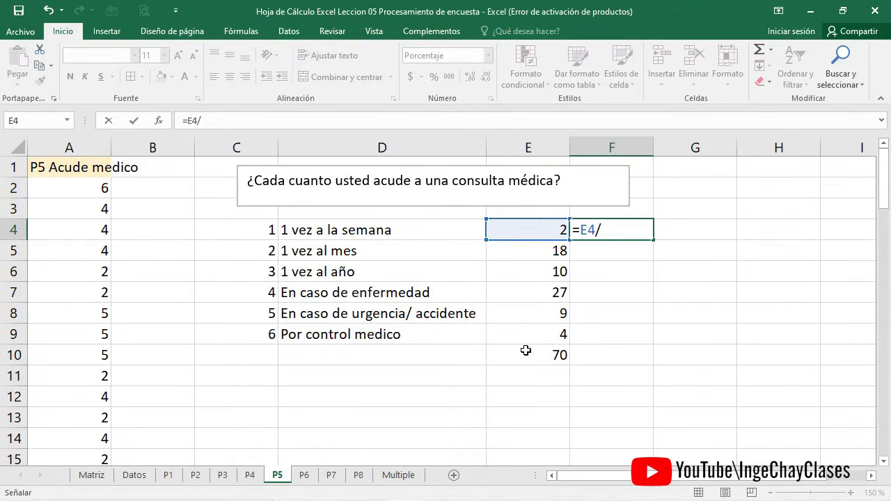
left_click(526, 354)
left_click(622, 233)
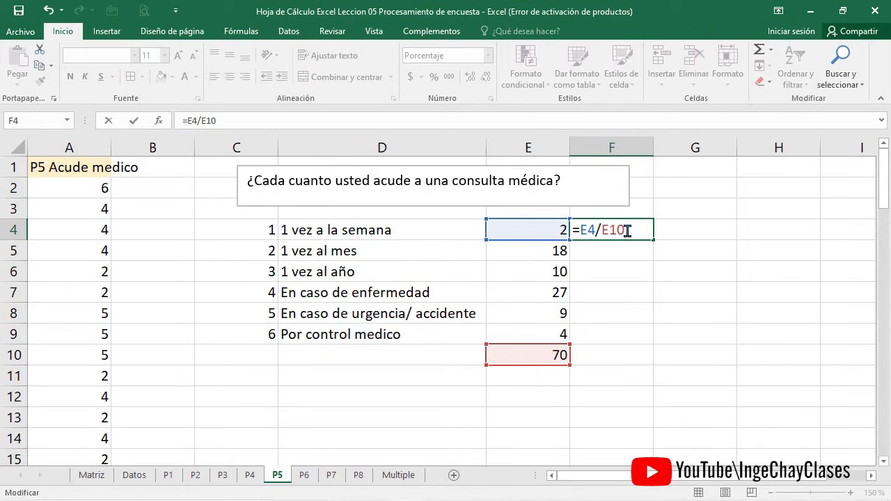
key("F4")
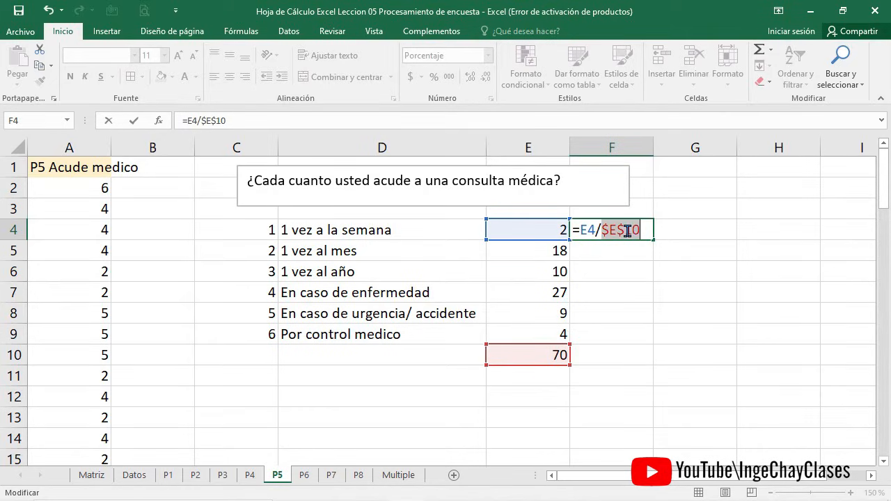
left_click(654, 238)
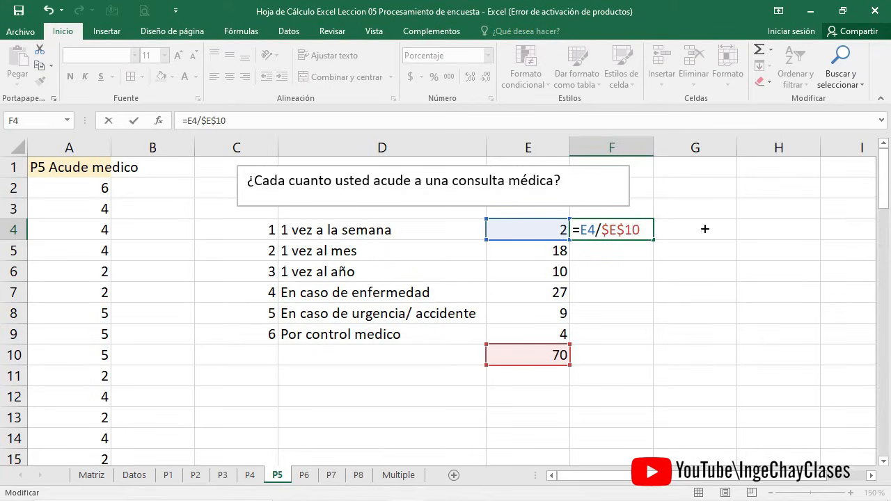
key("Return")
Fill the percentage formula down through F9 and reduce the percentages to one decimal place.
left_click(644, 232)
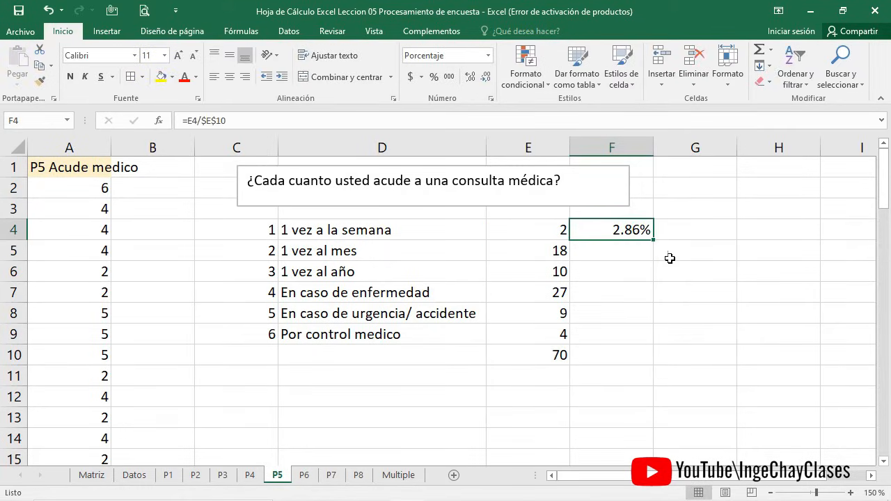
left_click_drag(655, 240, 656, 341)
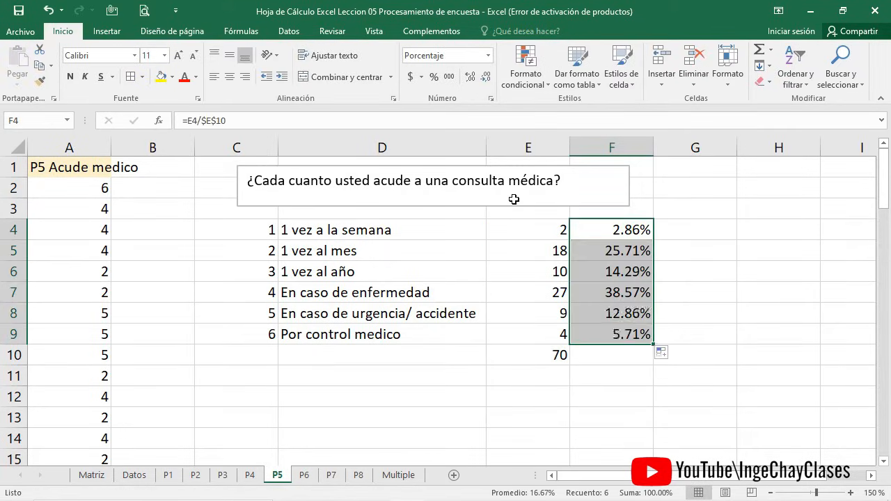
left_click(487, 80)
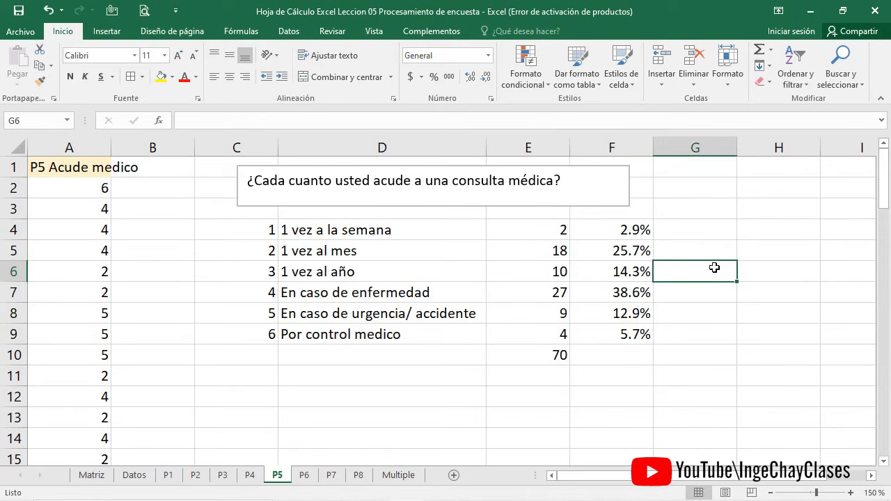
Insert a 2-D clustered column chart of D4:E9 titled "Cada cuanto asiste al médico" and place it beside the frequency table.
left_click(463, 289)
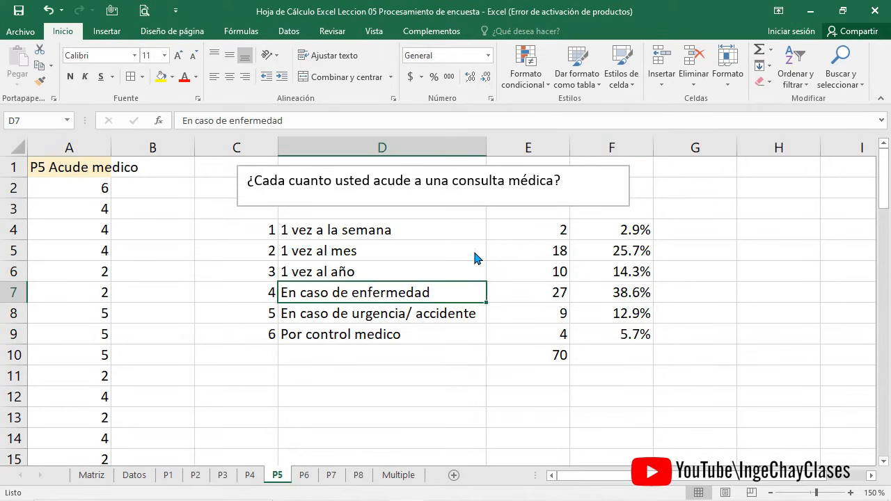
left_click(771, 493)
left_click(771, 493)
left_click(771, 493)
left_click(771, 492)
left_click(771, 493)
left_click(218, 201)
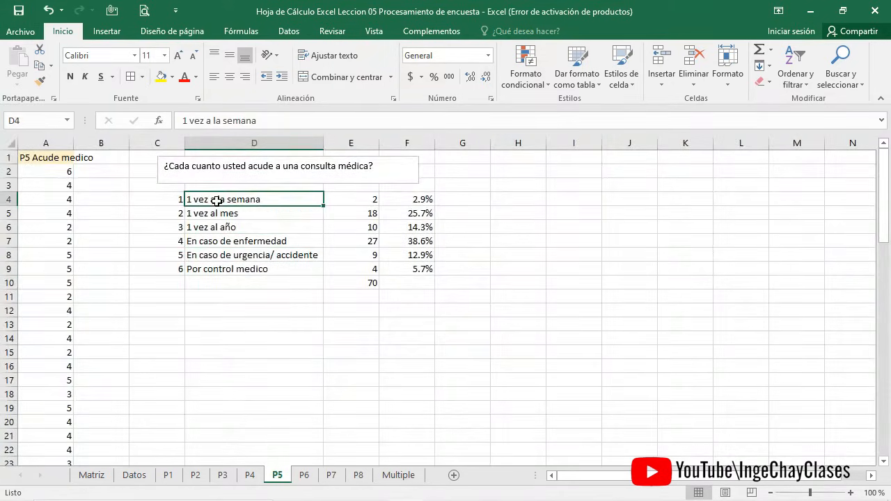
left_click(372, 282)
left_click_drag(229, 199, 359, 258)
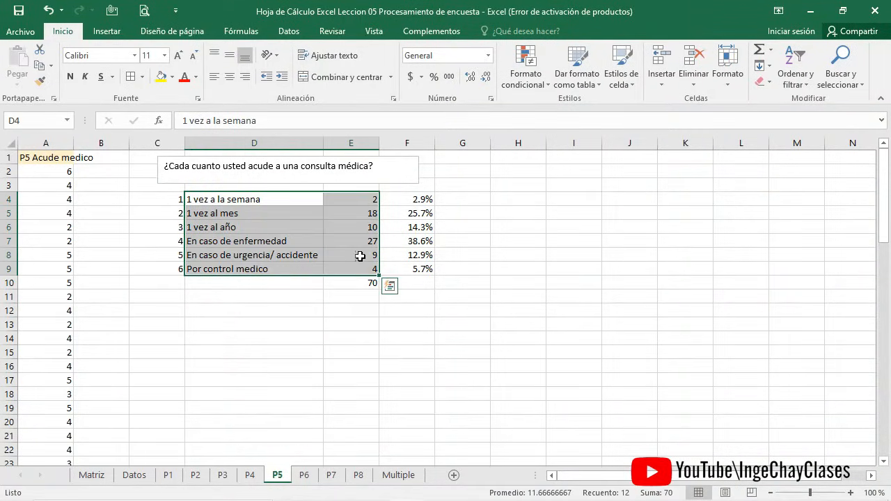
left_click(107, 30)
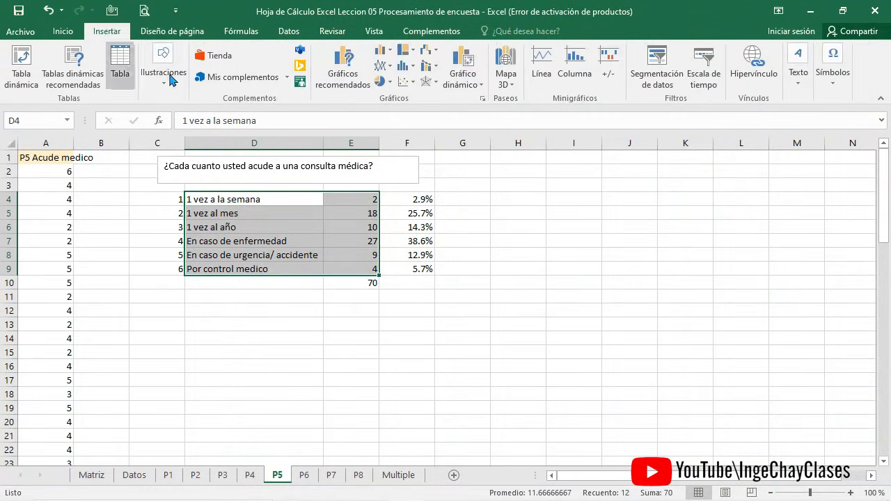
left_click(381, 52)
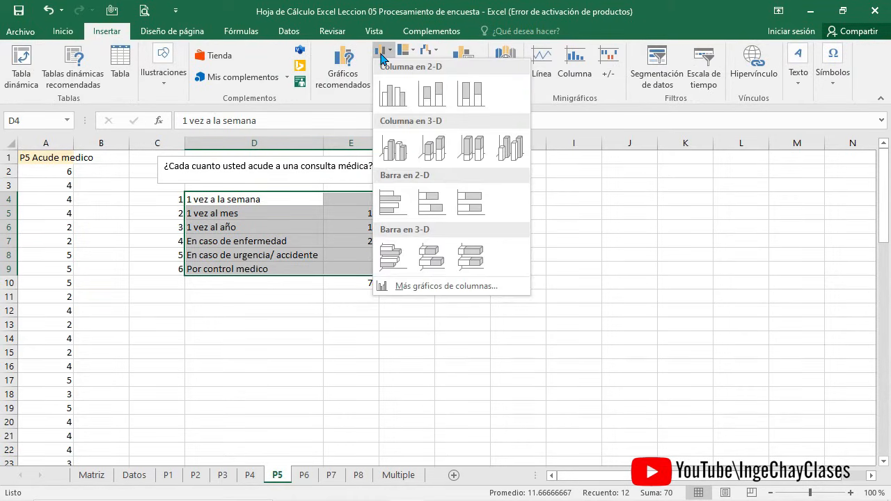
left_click(393, 92)
left_click_drag(454, 216, 611, 217)
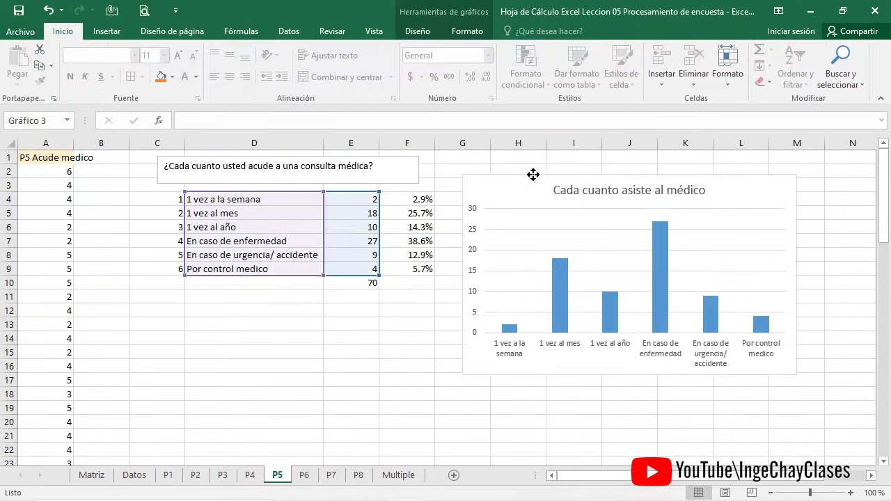
left_click(439, 348)
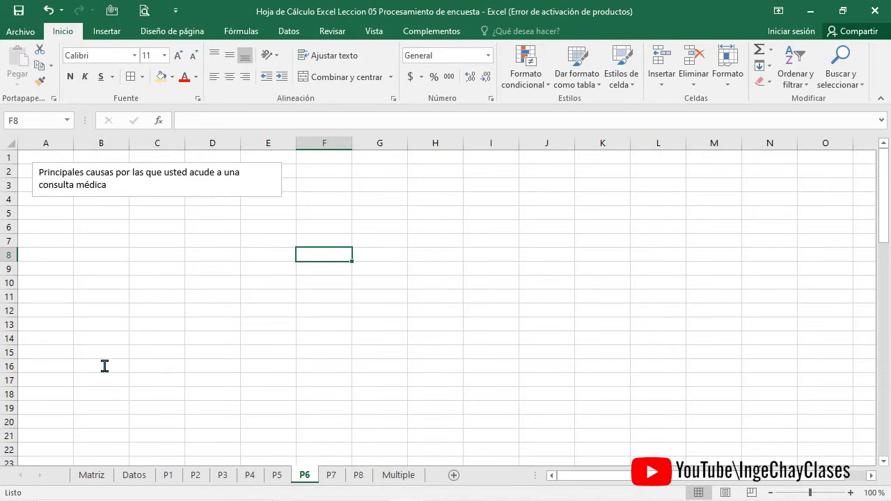
Copy the P6 consultation-cause columns, Alergias through otros, with their headers (H8:O78) from the Datos sheet.
left_click(128, 477)
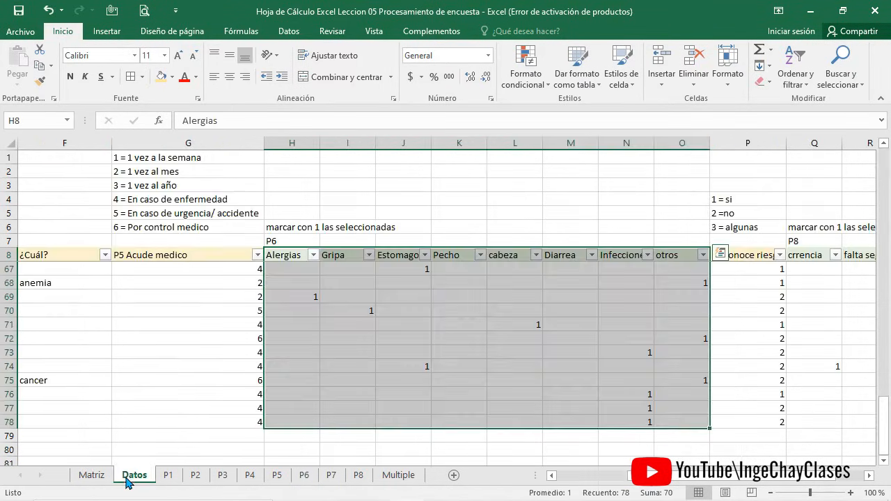
left_click(322, 379)
scroll(353, 398, "up", 18)
scroll(354, 398, "up", 2)
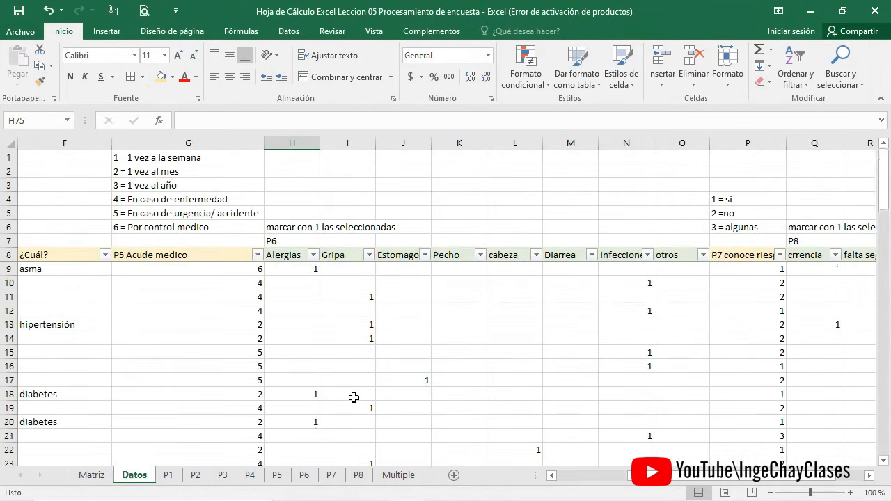
mouse_move(640, 477)
left_mouse_down()
mouse_move(613, 488)
mouse_move(633, 488)
left_mouse_up()
left_click_drag(284, 255, 675, 259)
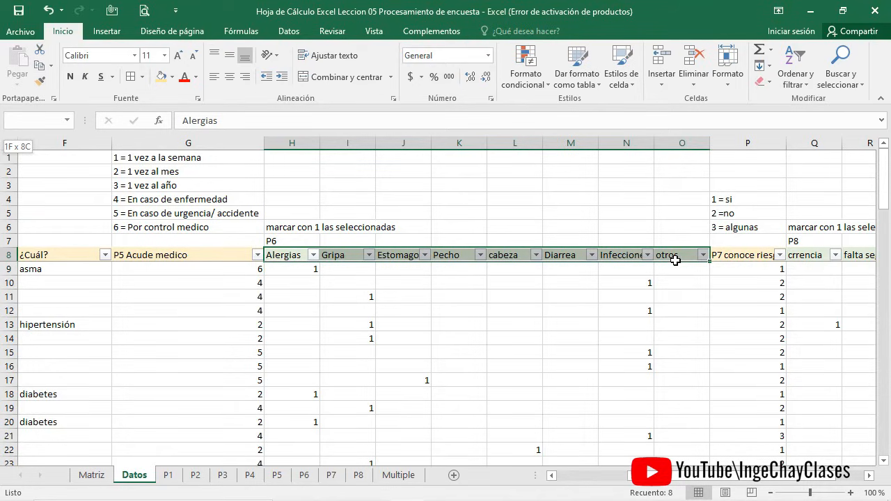
left_click_drag(675, 259, 676, 405)
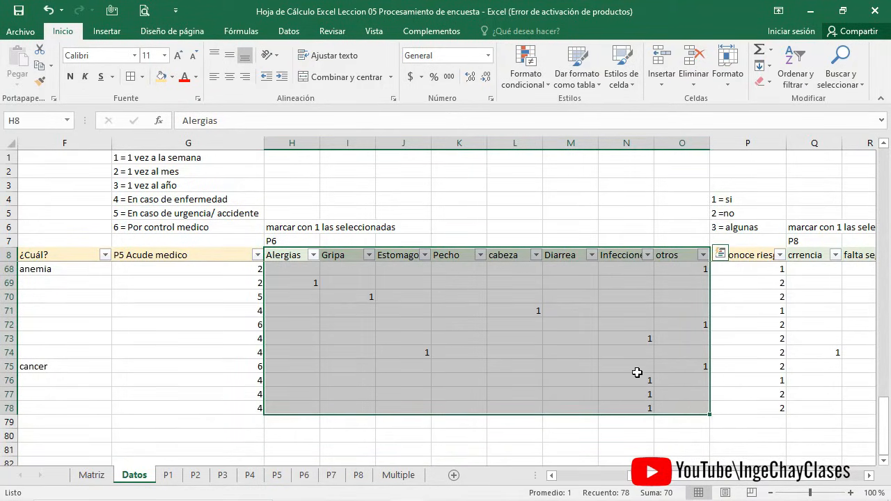
left_click(38, 64)
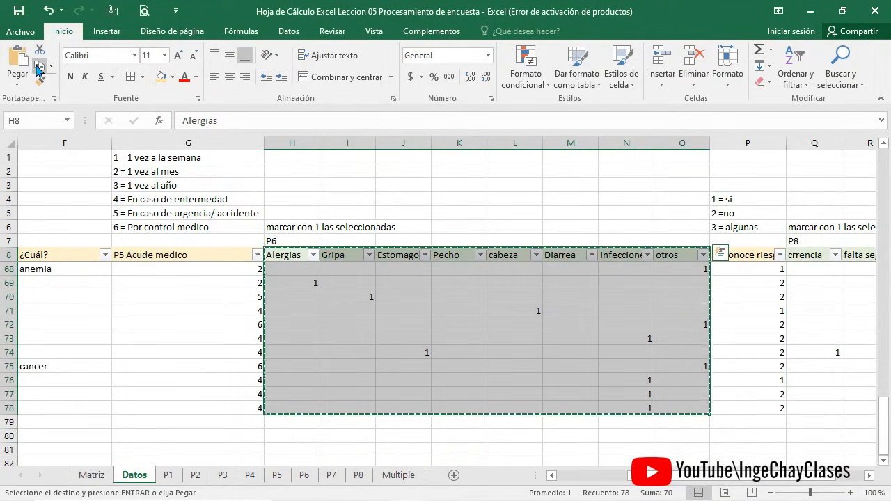
On the P6 sheet, move the question text box away from column A and paste the copied data at A1.
left_click(304, 475)
left_click(246, 192)
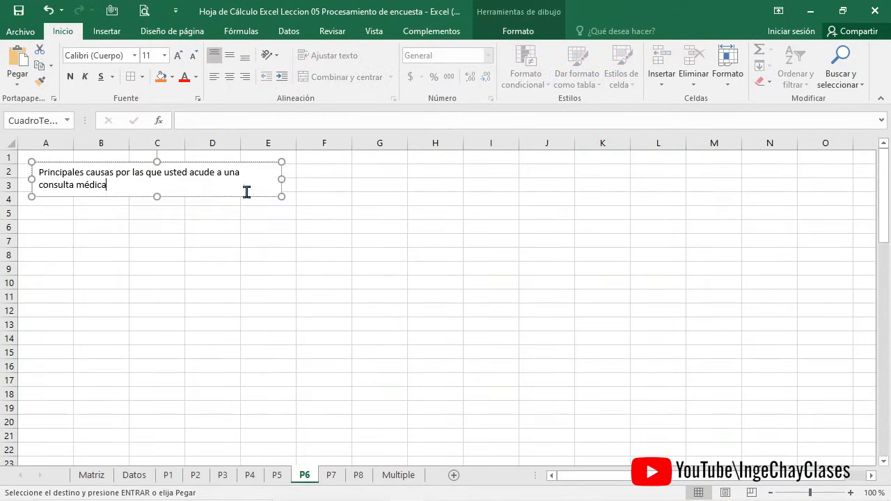
left_click_drag(245, 195, 566, 198)
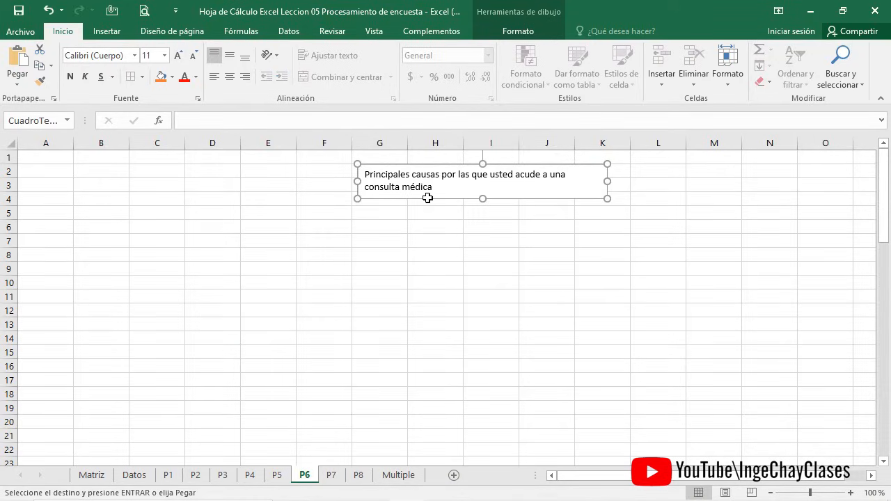
left_click_drag(428, 198, 444, 209)
left_click(62, 162)
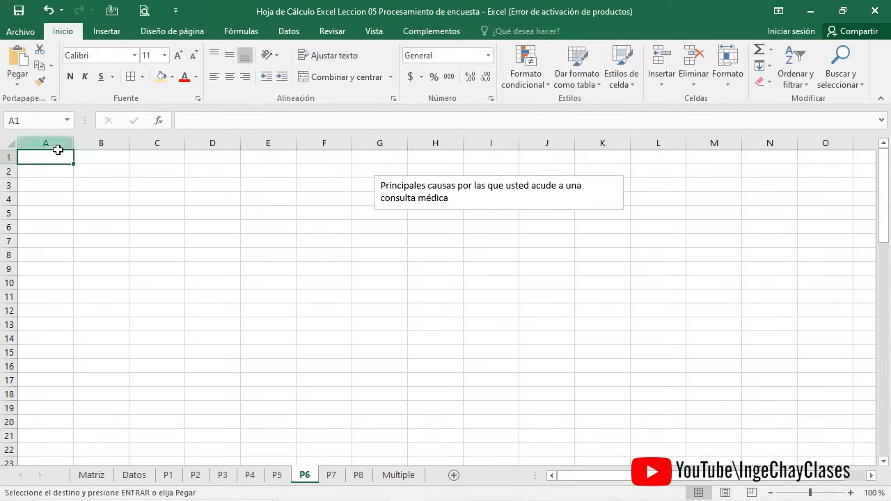
left_click(16, 57)
left_click(236, 339)
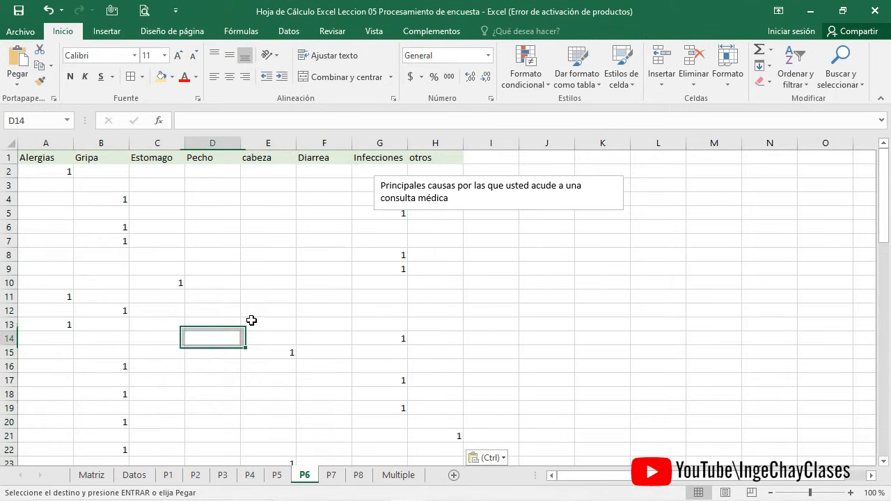
Move the question text box clear of the pasted data and apply all borders to A1:H71.
left_click(510, 181)
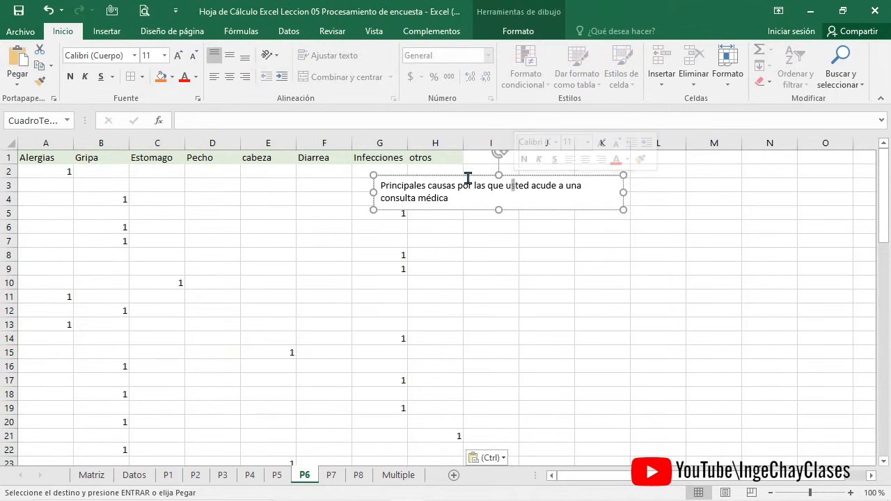
left_click(256, 226)
left_click_drag(30, 158, 450, 422)
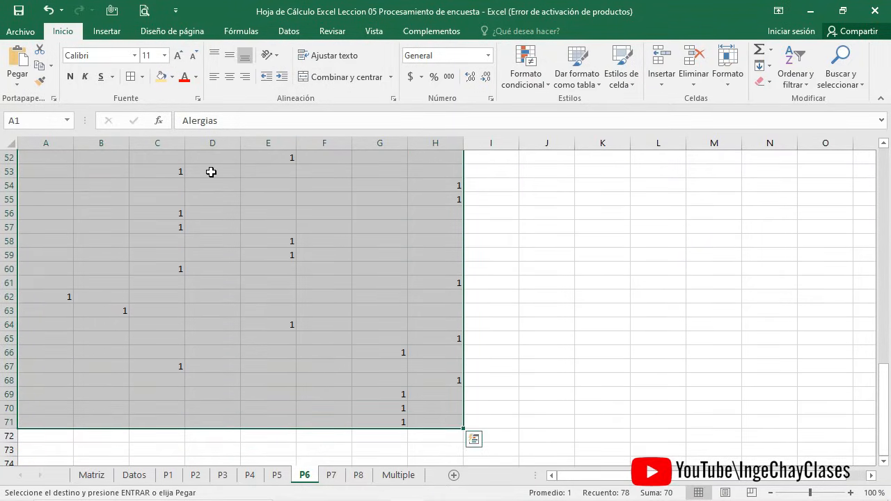
left_click(129, 77)
scroll(431, 314, "up", 17)
left_click(500, 372)
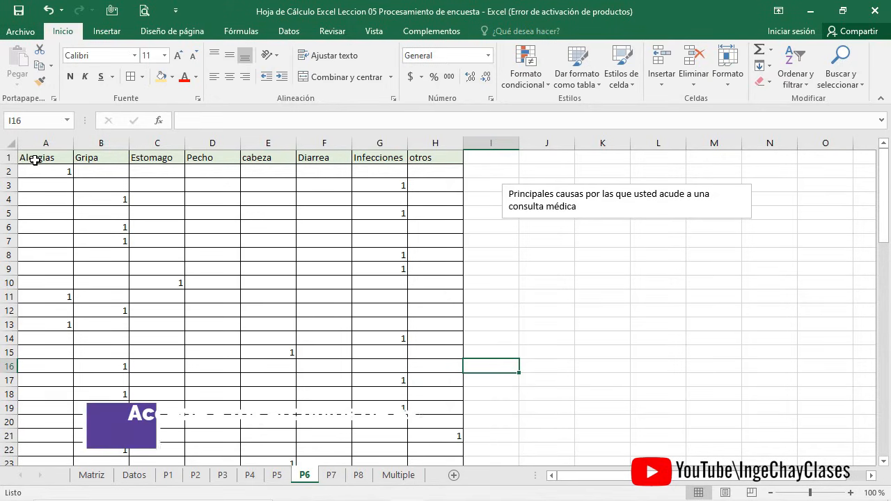
Copy the cause headers A1:H1 and paste them transposed as a vertical list starting at J7.
left_click_drag(40, 159, 352, 152)
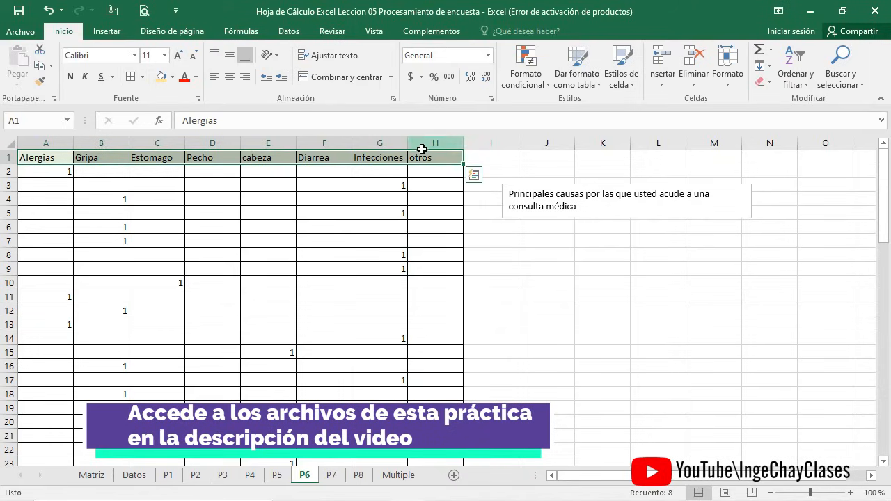
left_click(39, 65)
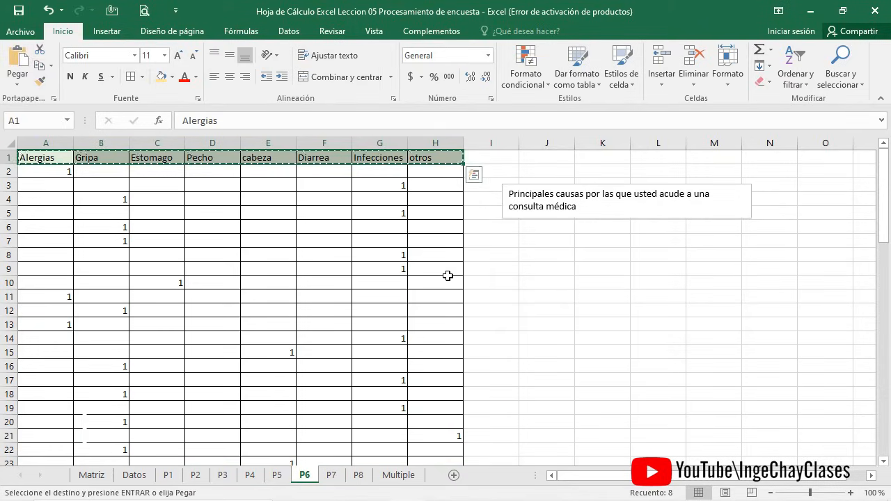
left_click(548, 240)
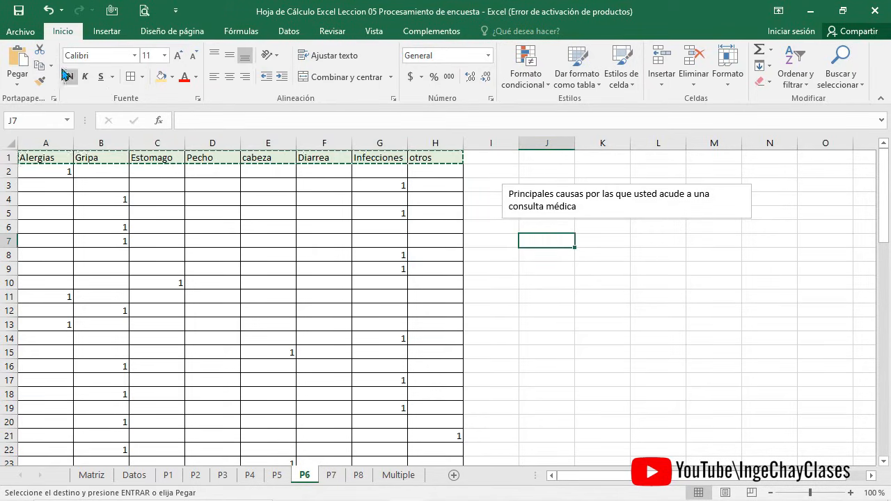
left_click(17, 84)
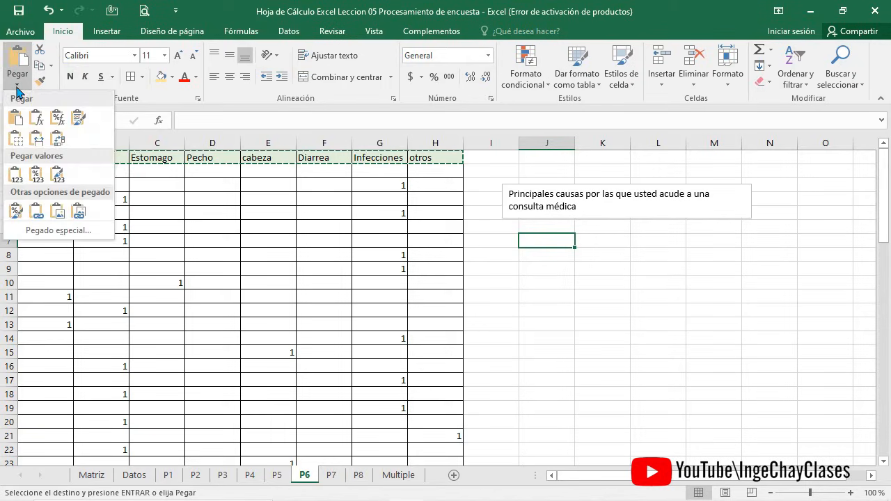
left_click(58, 139)
left_click(611, 268)
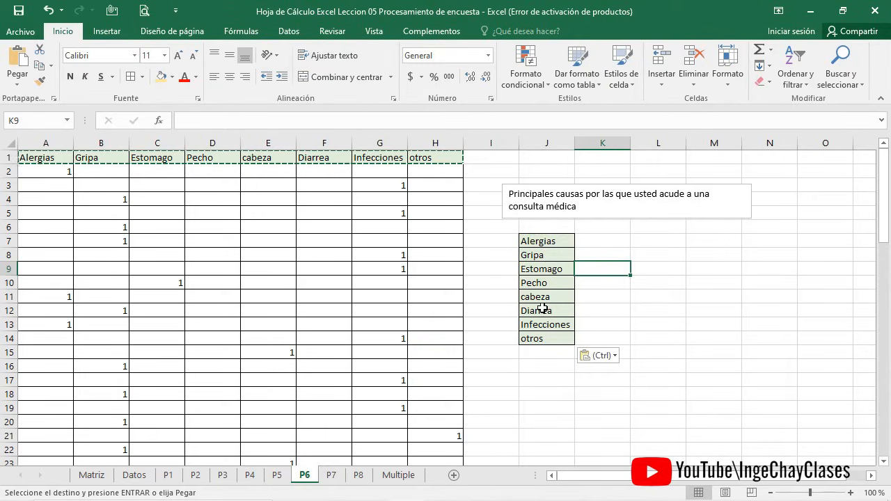
key("Escape")
Enter =CONTAR(A2:A71) in K7 to count the Alergias responses.
left_click(622, 296)
left_click(605, 230)
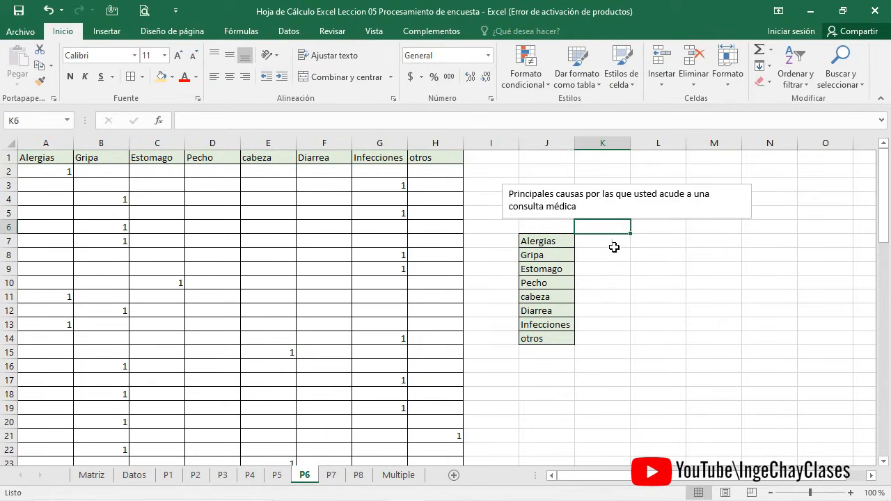
left_click(616, 241)
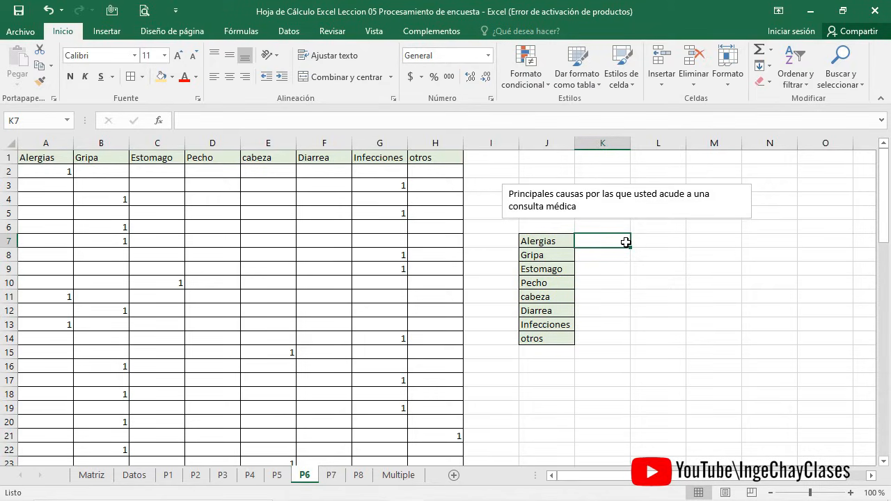
type("=")
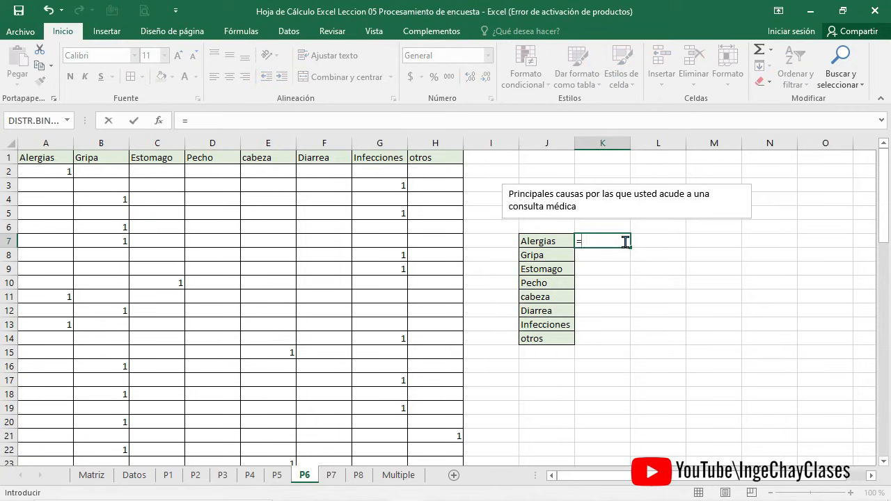
type("con")
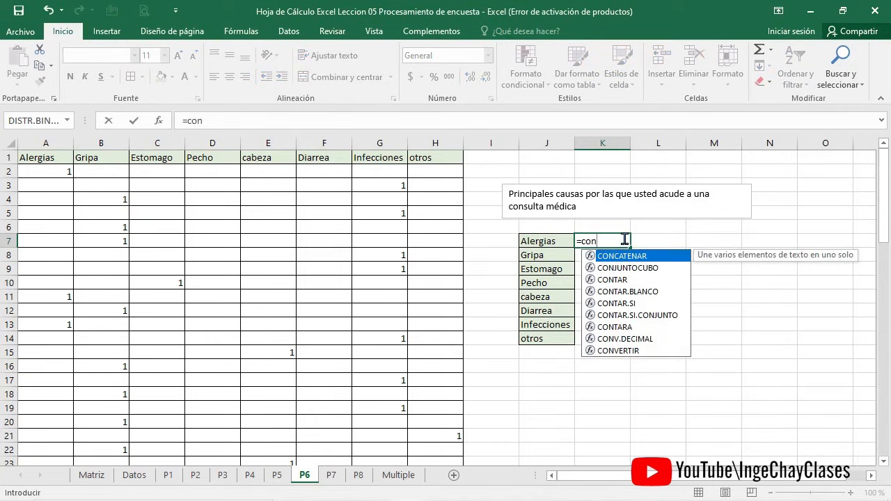
key("Down")
key("Down")
key("Tab")
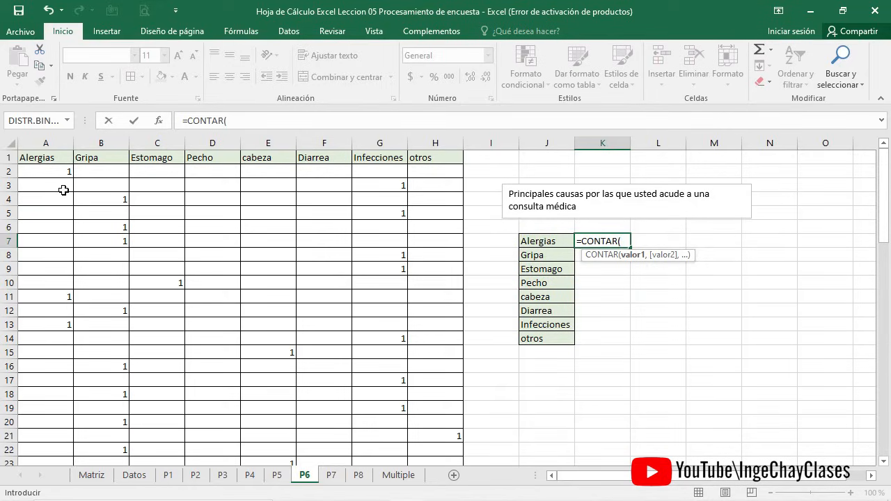
left_click(44, 172)
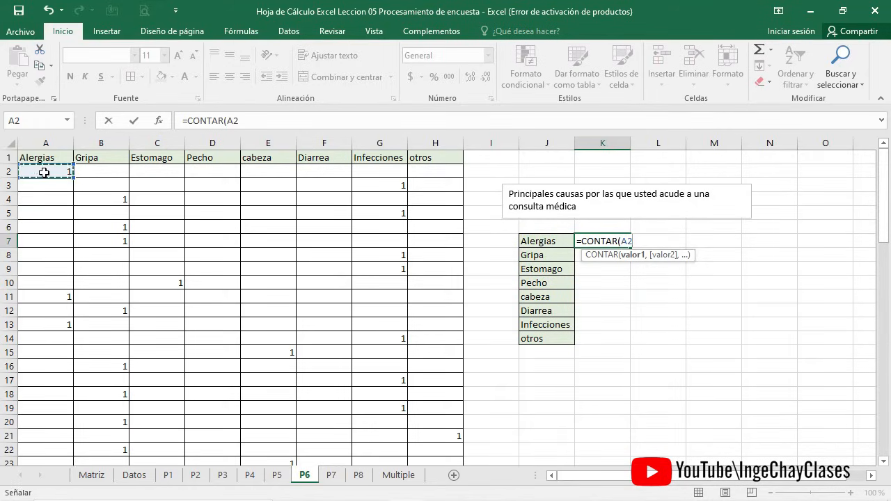
mouse_move(44, 173)
left_mouse_down()
mouse_move(42, 452)
mouse_move(51, 486)
mouse_move(69, 384)
mouse_move(63, 125)
mouse_move(60, 171)
left_mouse_up()
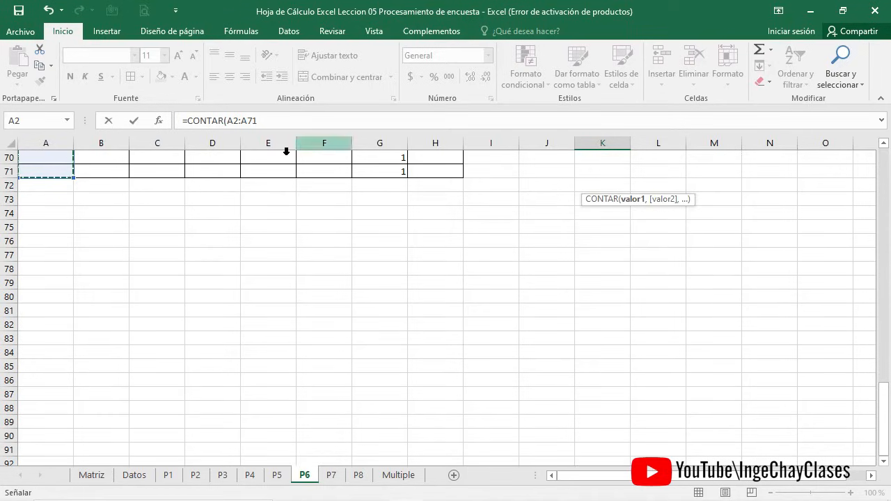
scroll(292, 153, "up", 1)
left_click(292, 121)
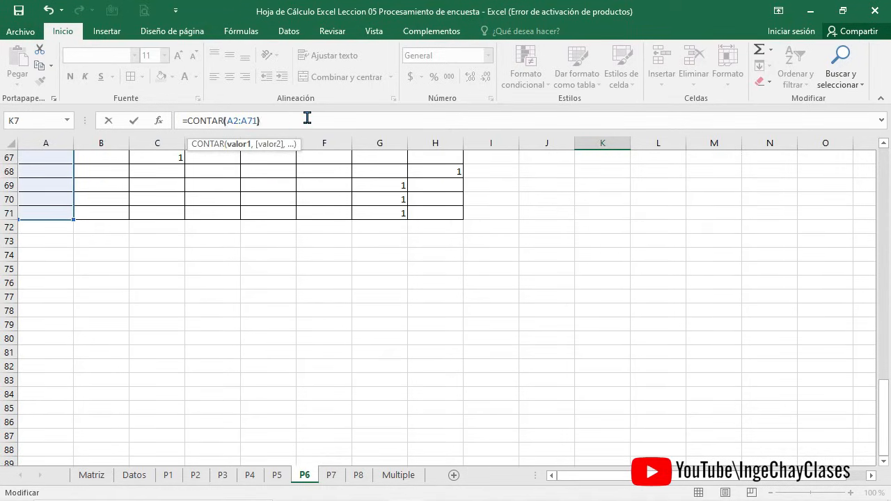
key("Return")
Fill the K7 formula across to L7 so it counts column B, and move it to K8 beside Gripa.
scroll(651, 267, "up", 3)
double_click(602, 239)
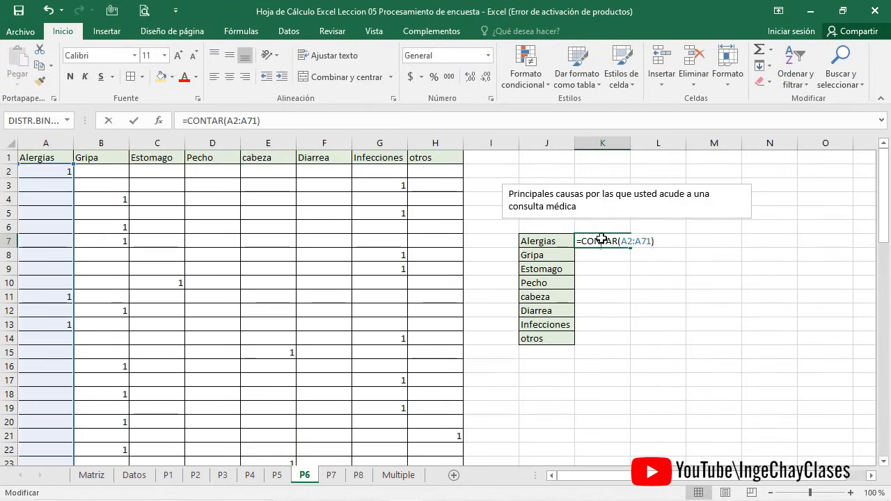
key("Escape")
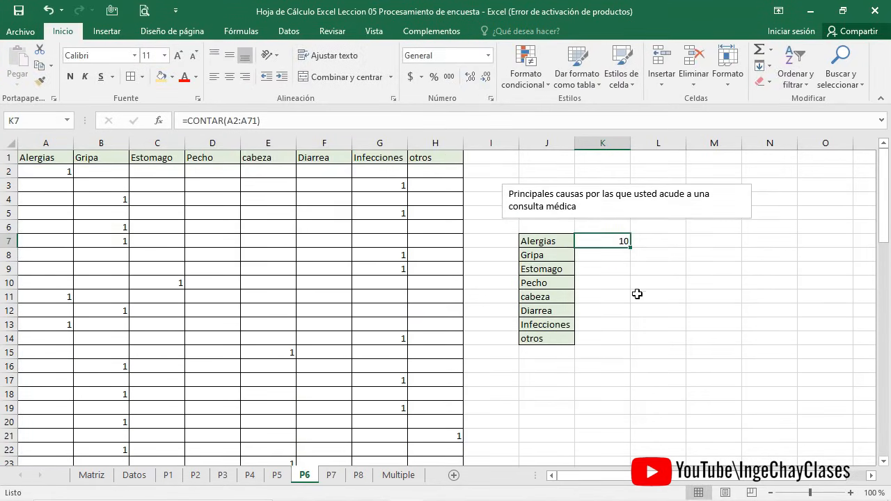
double_click(598, 240)
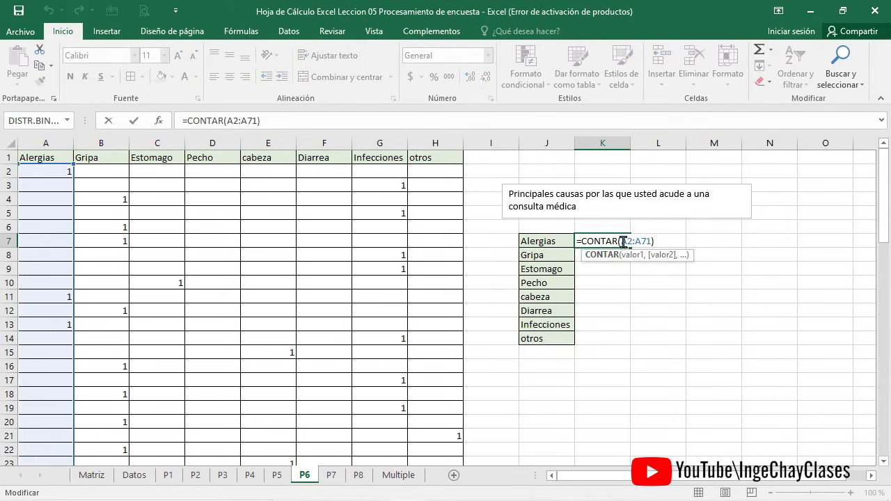
key("Escape")
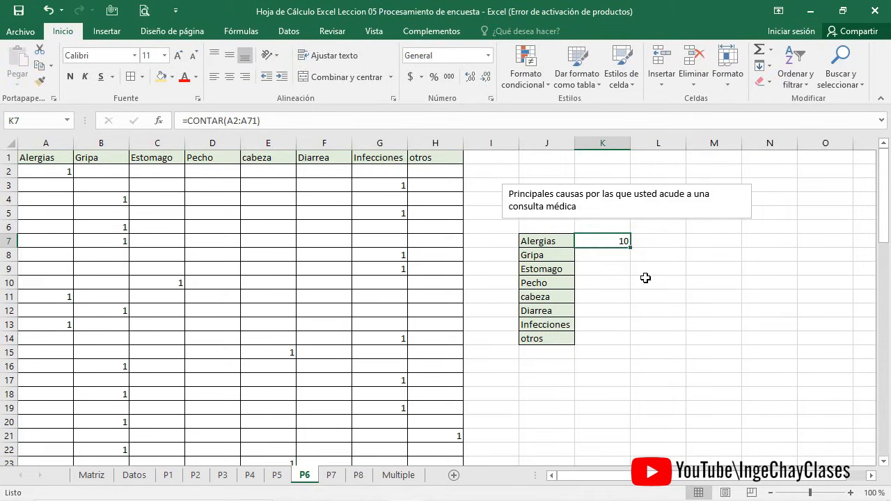
left_click_drag(629, 249, 659, 239)
double_click(659, 242)
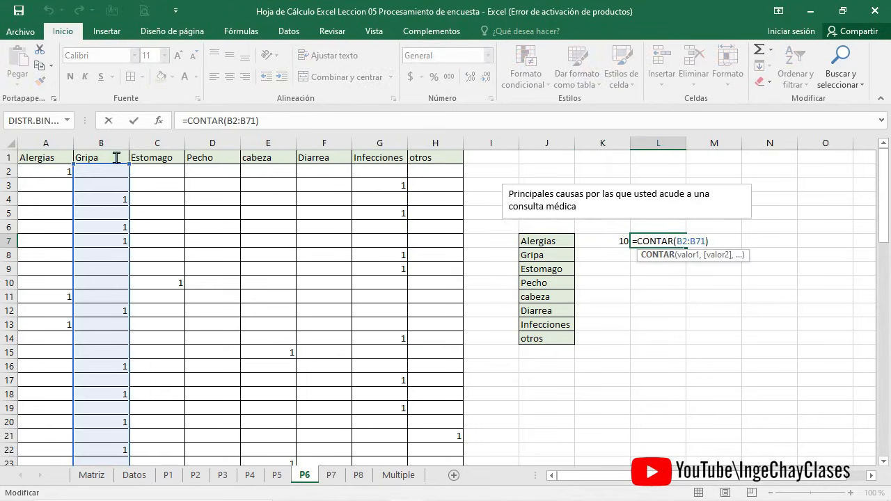
key("Escape")
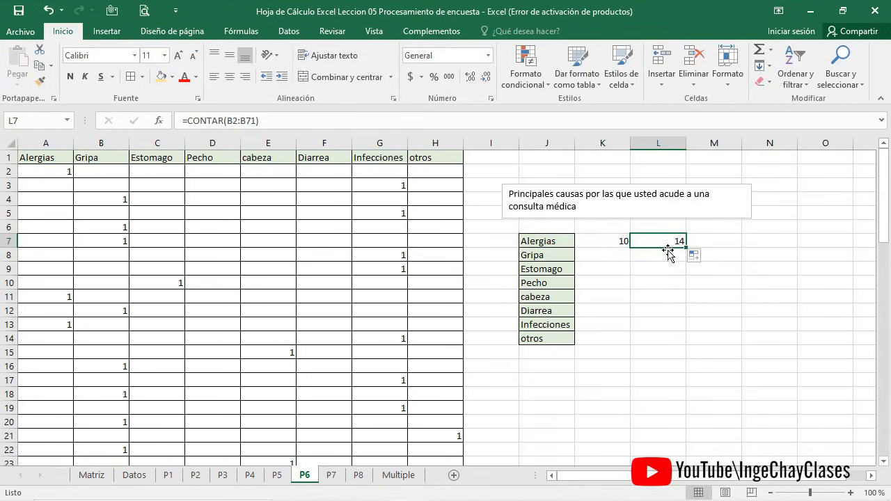
left_click_drag(668, 250, 666, 276)
double_click(607, 257)
key("Escape")
Fill across and move the CONTAR formula the same way for Estomago through otros, completing K9:K14.
left_click(667, 262)
left_click(679, 296)
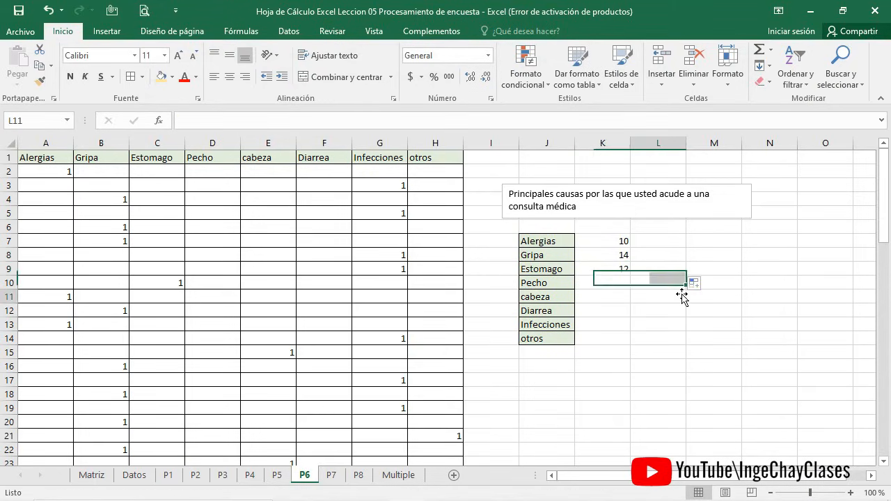
double_click(659, 267)
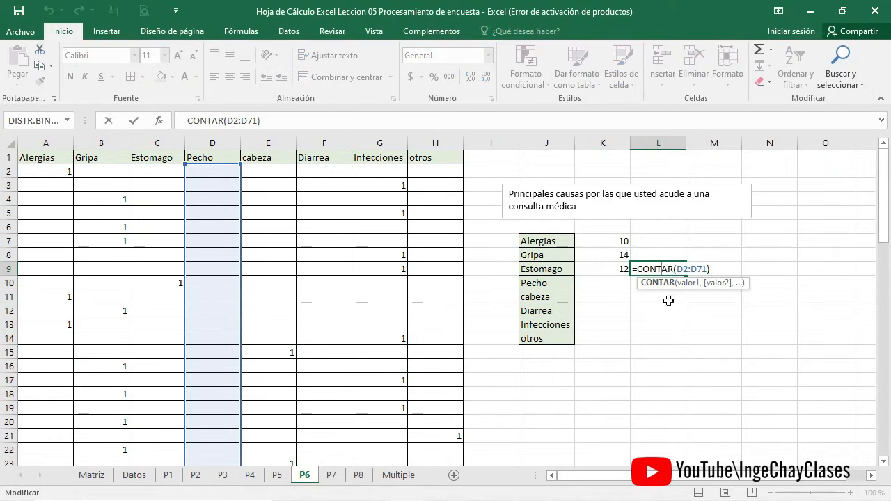
key("Escape")
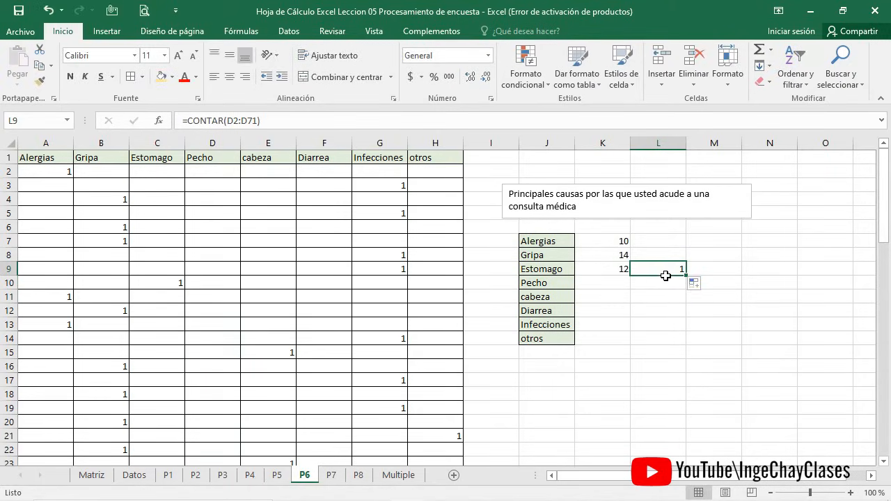
left_click_drag(665, 276, 623, 298)
left_click(661, 311)
left_click(658, 284)
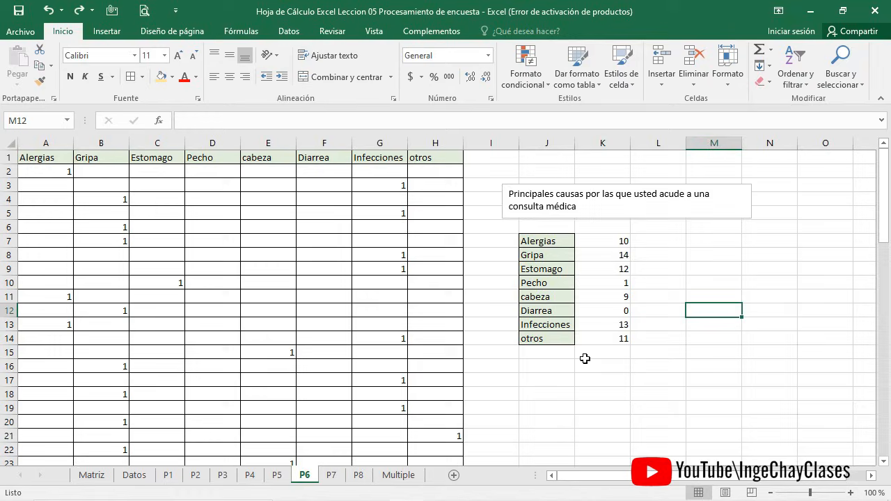
Total the cause frequencies in K15 with an automatic sum of the counts above.
left_click(592, 356)
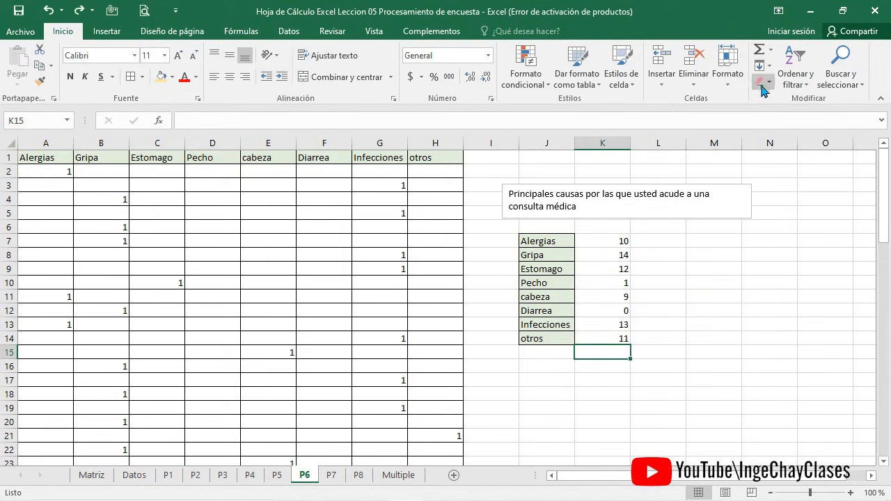
left_click(758, 50)
key("Return")
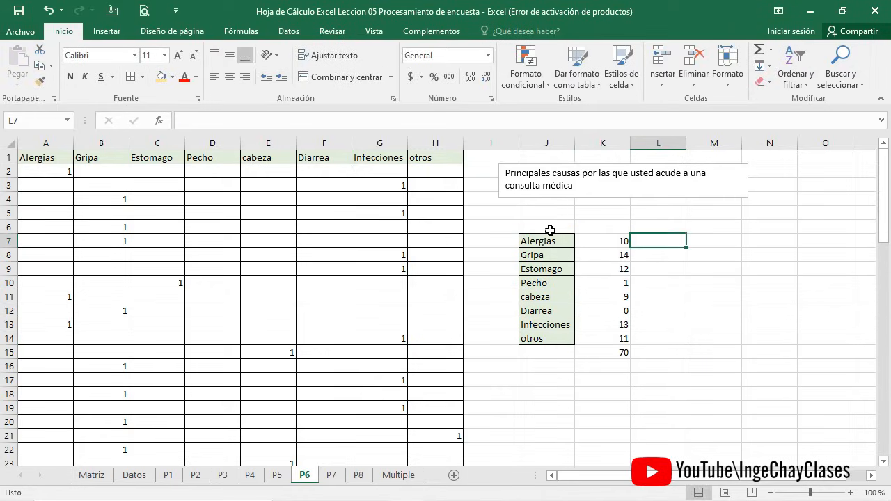
Enter the table headings Causas, Frecuencia and Porcentaje in J6, K6 and L6.
left_click(549, 230)
type("Cau")
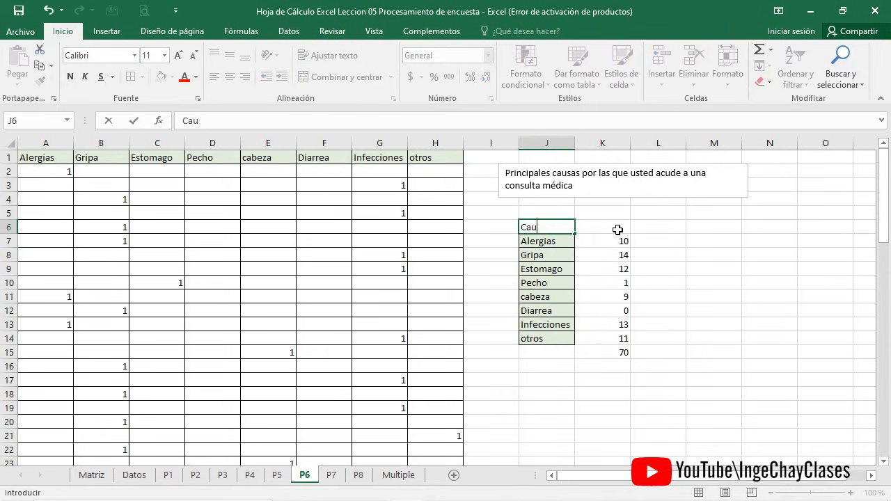
type("sas")
key("Return")
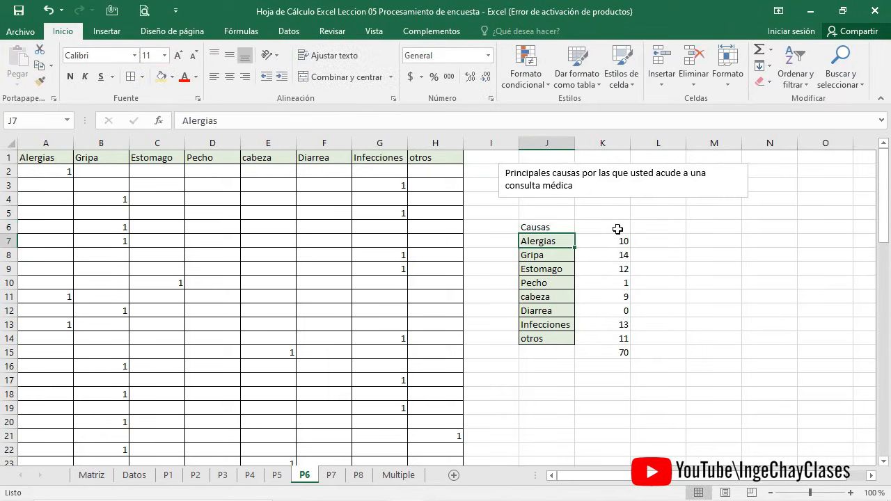
left_click(618, 230)
type("F")
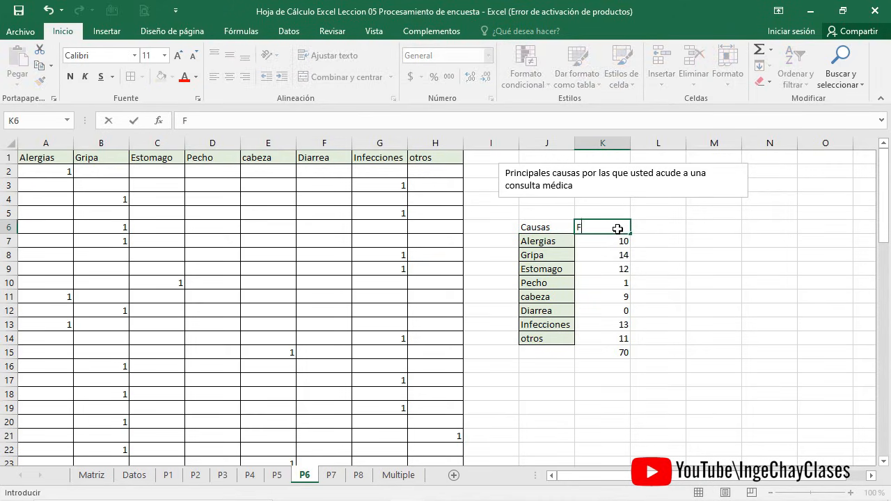
type("recuencia")
left_click(667, 226)
type("Porcen")
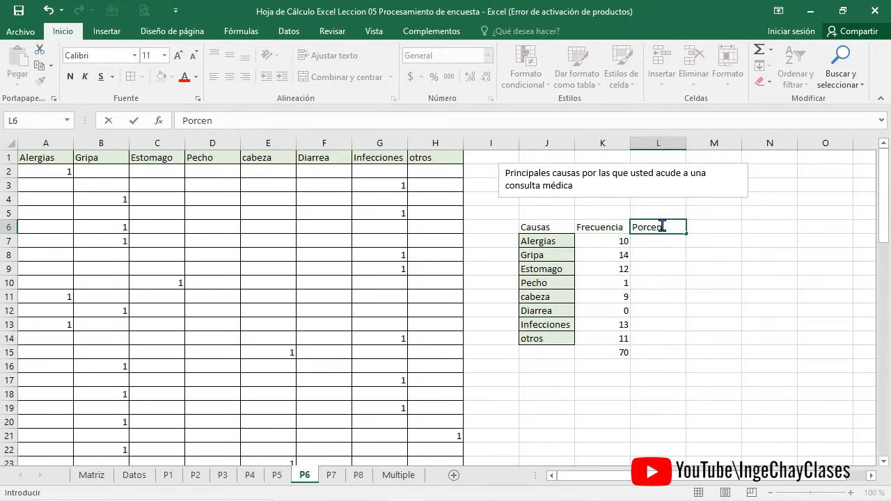
type("taje")
key("Return")
Enter =K7/$K$15 in L7 to calculate the Alergias share, keeping the total as an absolute reference.
type("=")
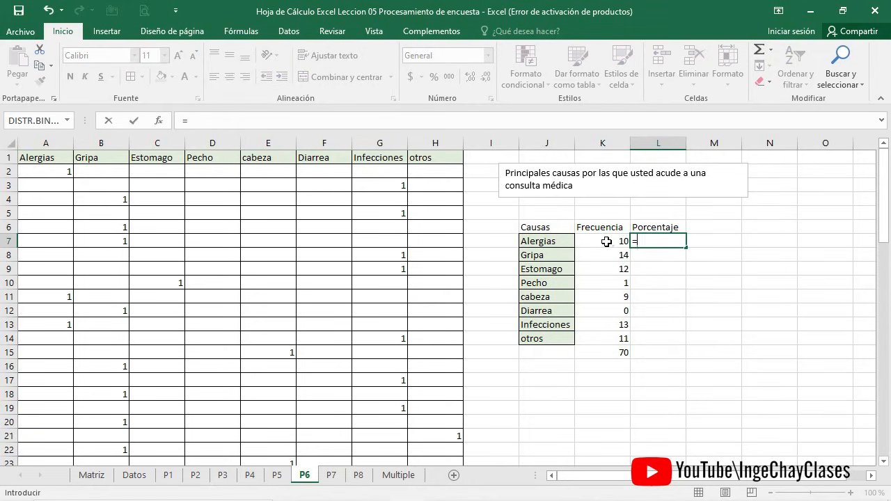
left_click(605, 242)
type("/")
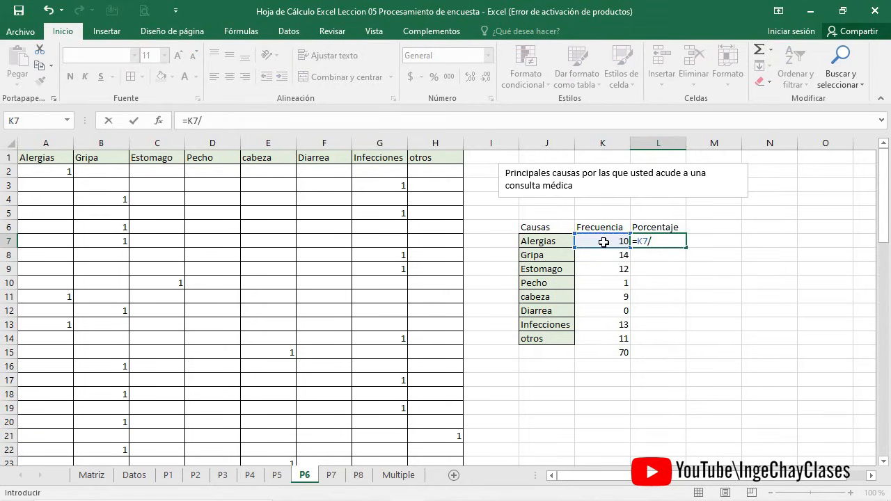
left_click(614, 353)
key("F2")
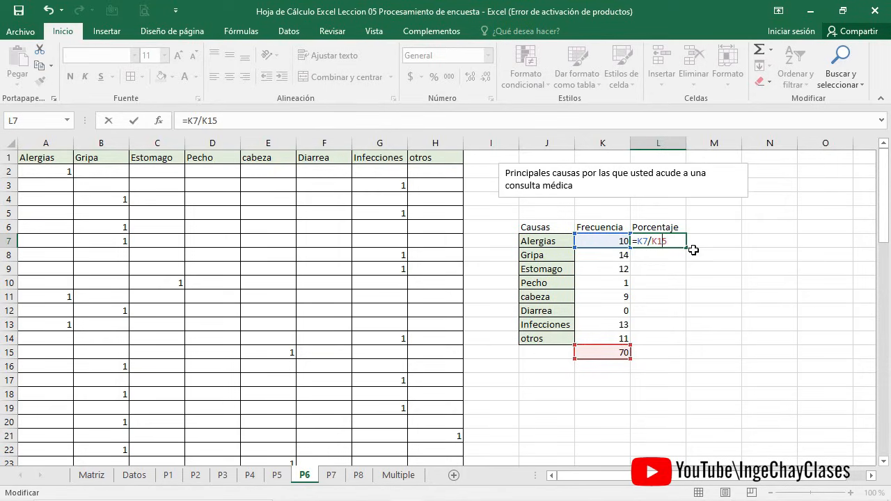
key("F4")
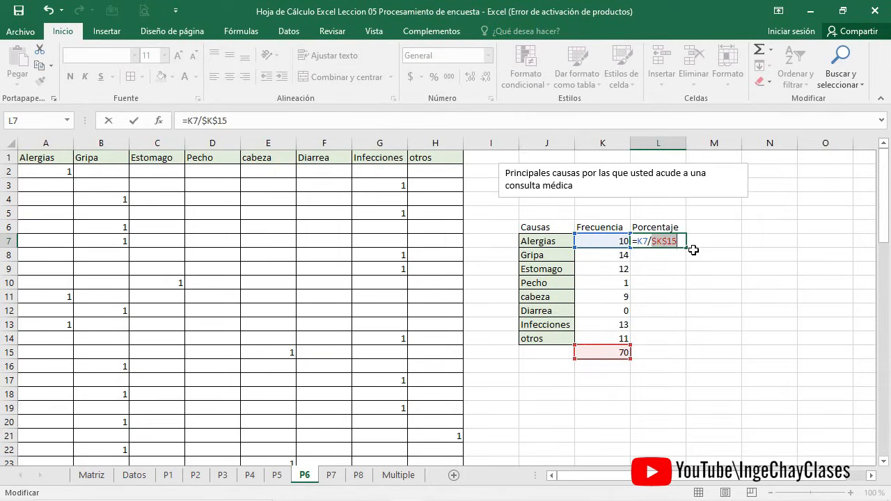
key("Return")
Fill the L7 formula down to L14 and format the results as Porcentaje.
left_click(674, 238)
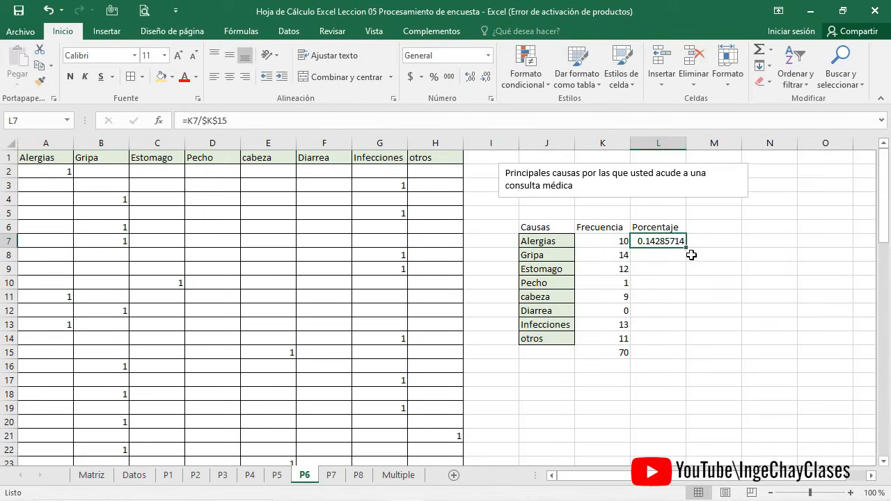
left_click_drag(687, 246, 688, 343)
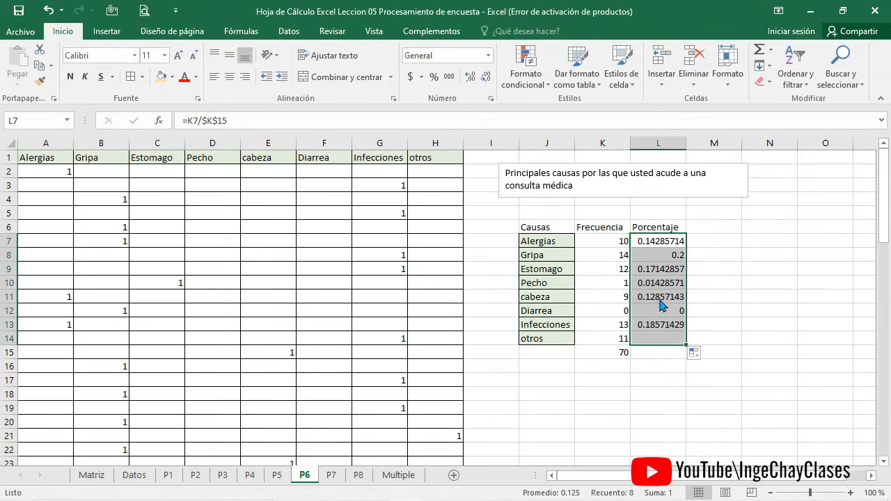
left_click(488, 55)
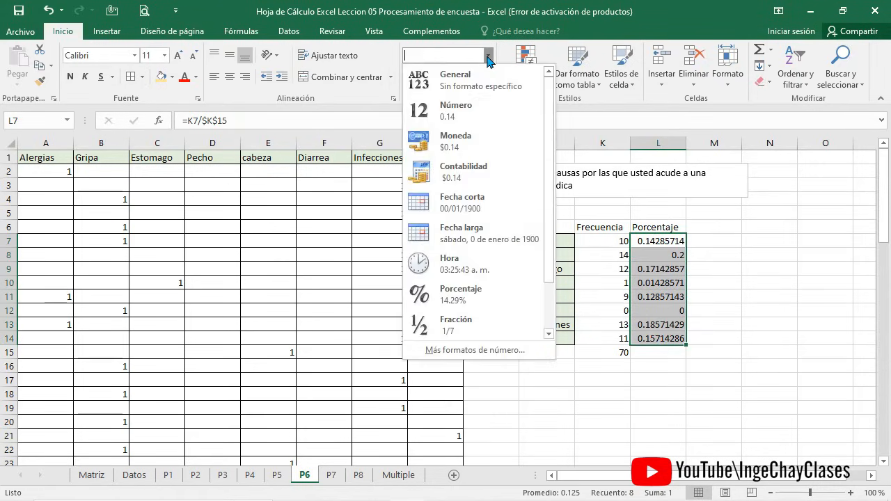
left_click(460, 292)
Review the Matriz sheet, then switch to the Word questionnaire and examine questions 6, 7 and 8 with their answer options.
key("ctrl+Page_Down")
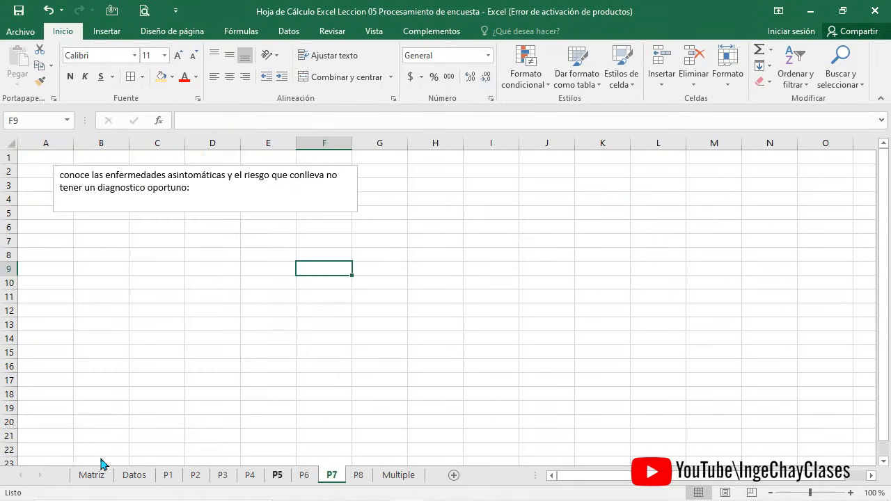
left_click(82, 476)
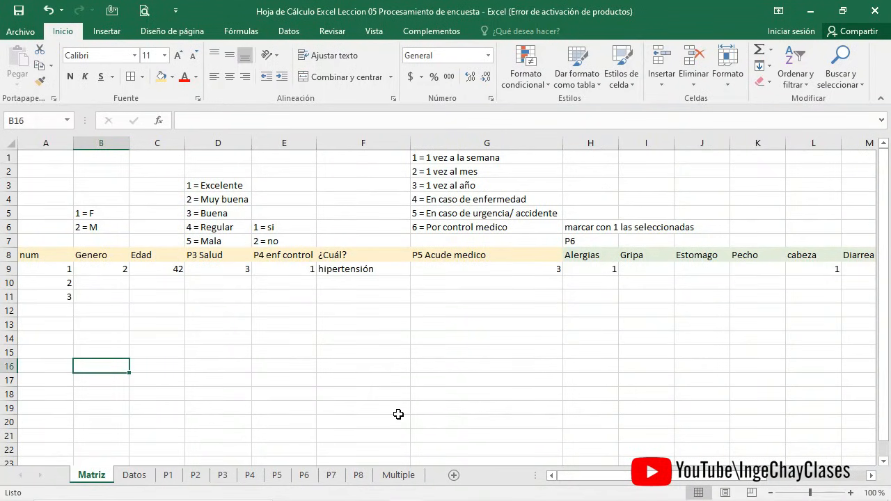
mouse_move(529, 493)
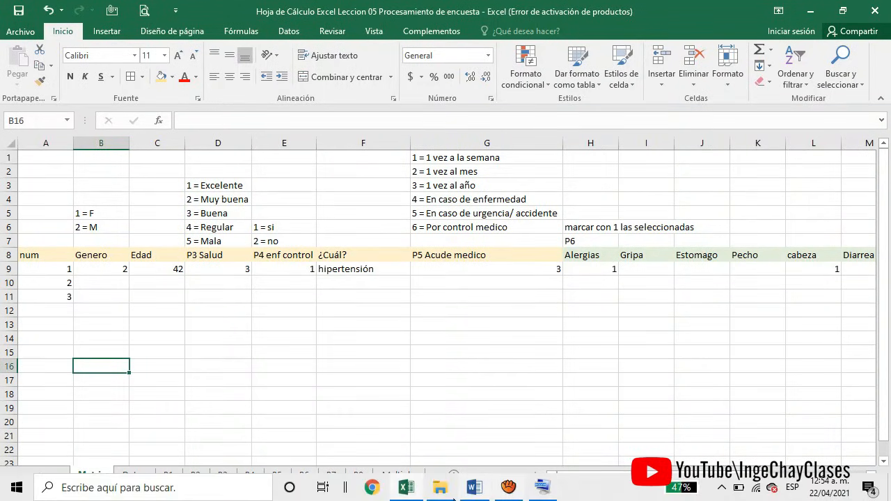
left_click(474, 487)
scroll(568, 212, "up", 5)
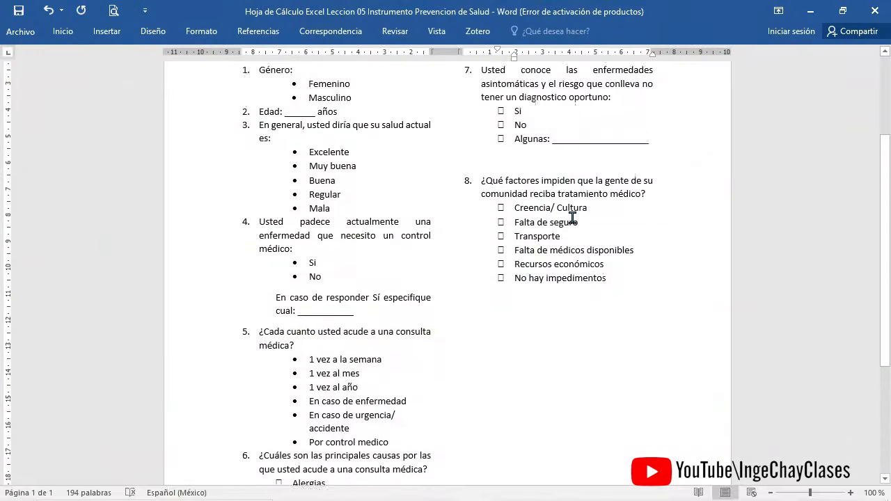
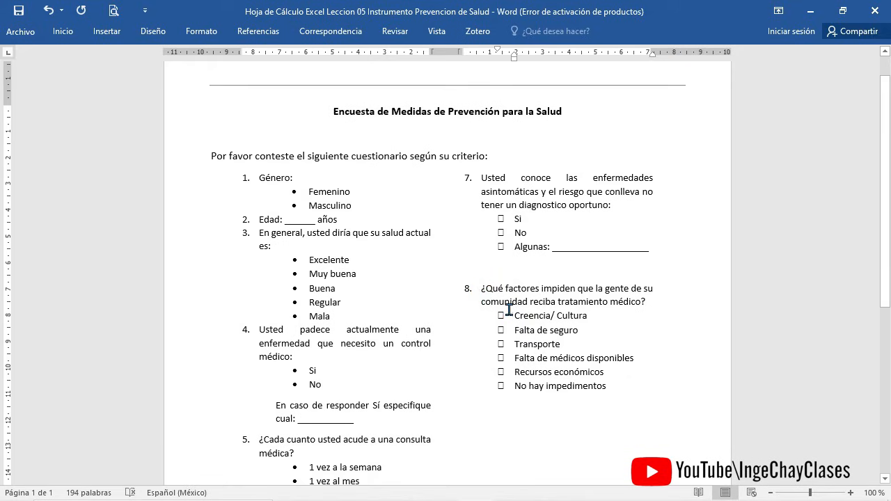
scroll(545, 305, "down", 1)
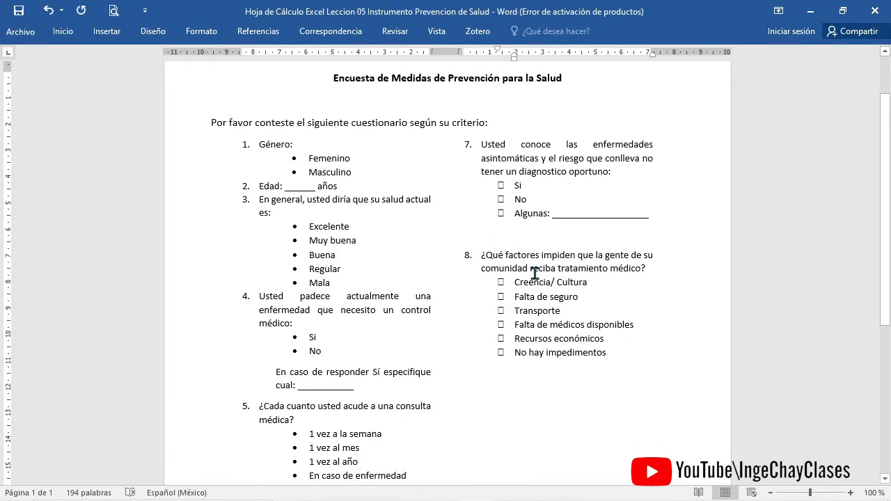
scroll(535, 277, "down", 1)
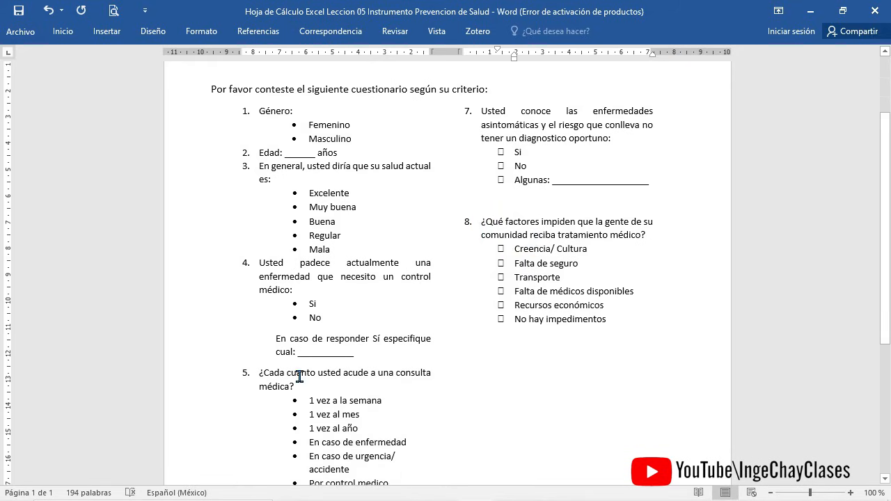
scroll(299, 377, "down", 6)
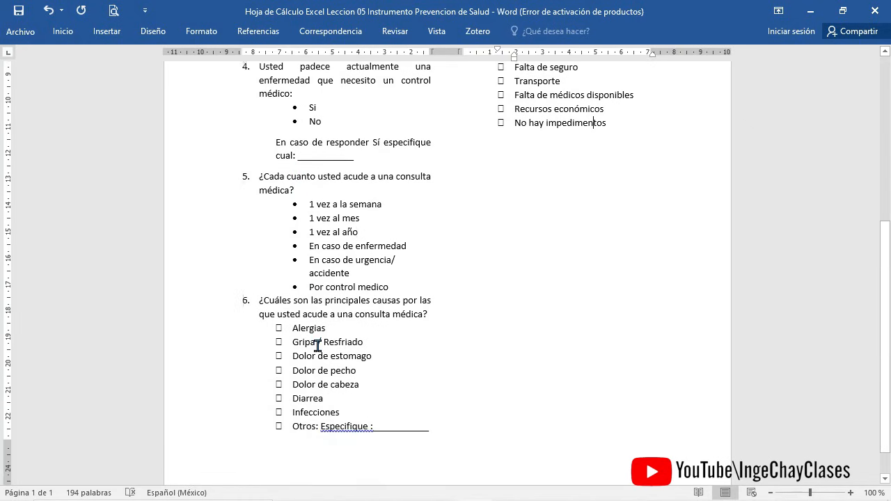
scroll(545, 318, "up", 5)
Return to Excel and enter =CONTAR(A2:A71) in I6 on the P8 sheet to count the crrencia responses.
key("alt+Tab")
left_click(493, 226)
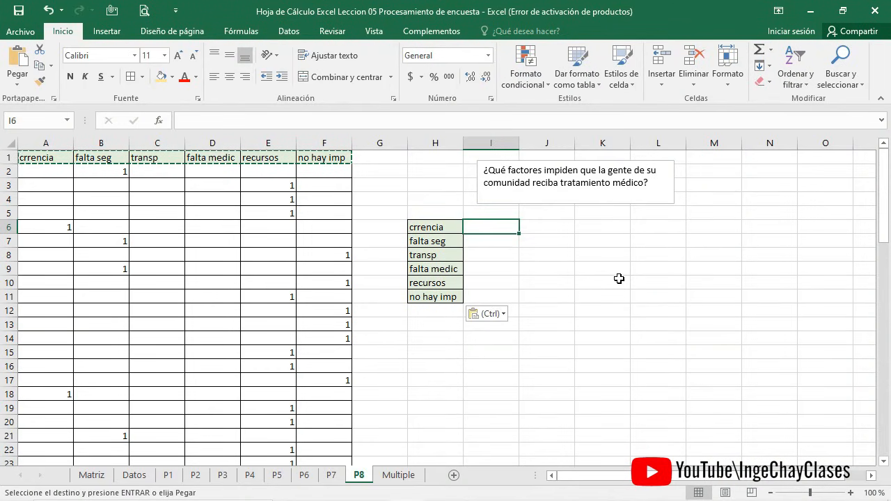
type("=con")
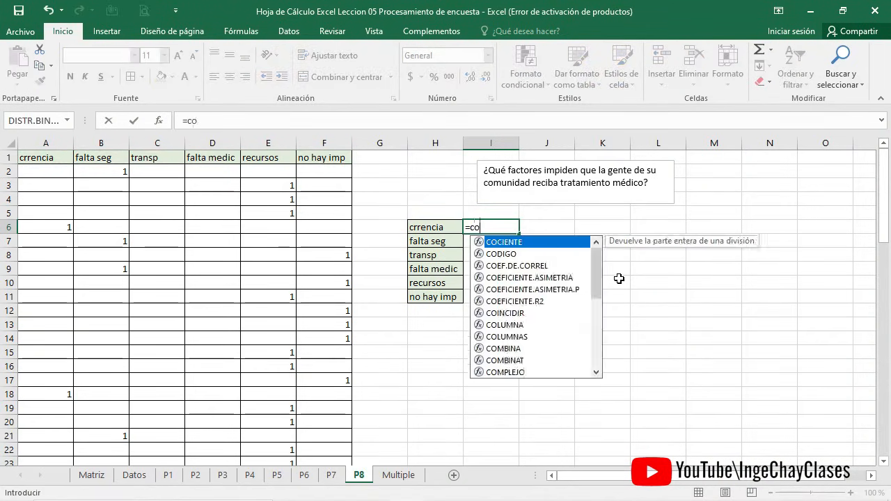
key("Down")
key("Down")
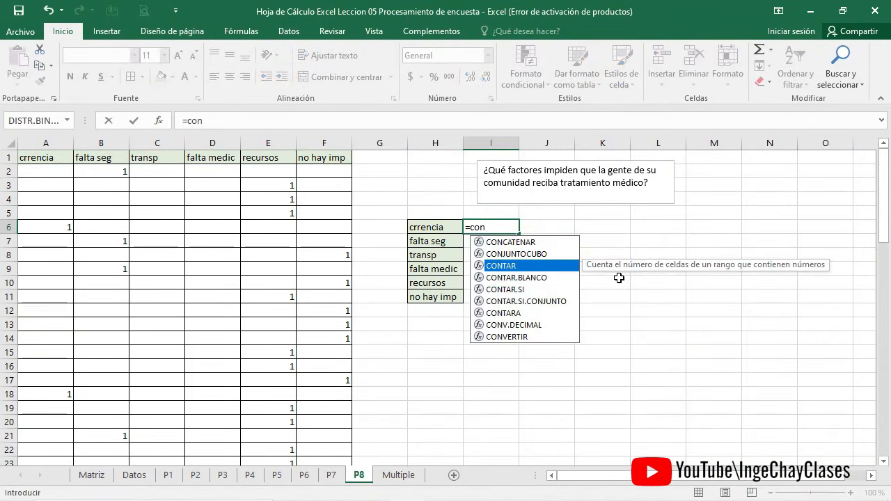
key("Tab")
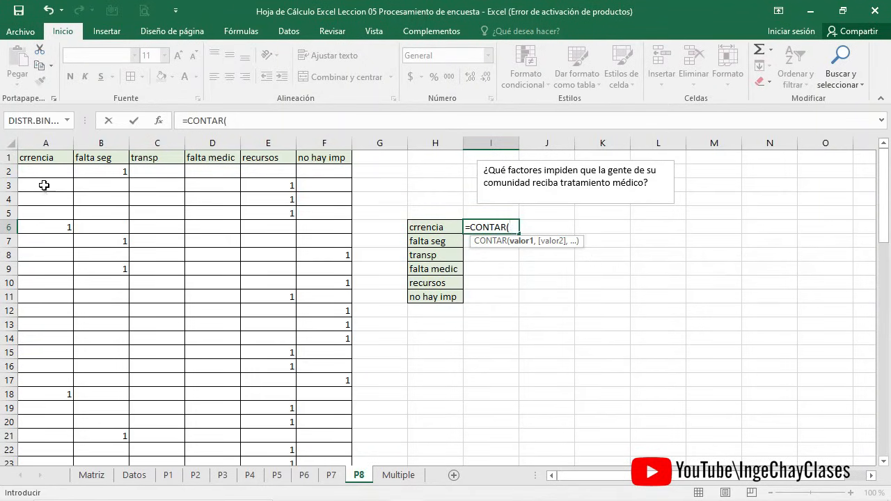
left_click(50, 171)
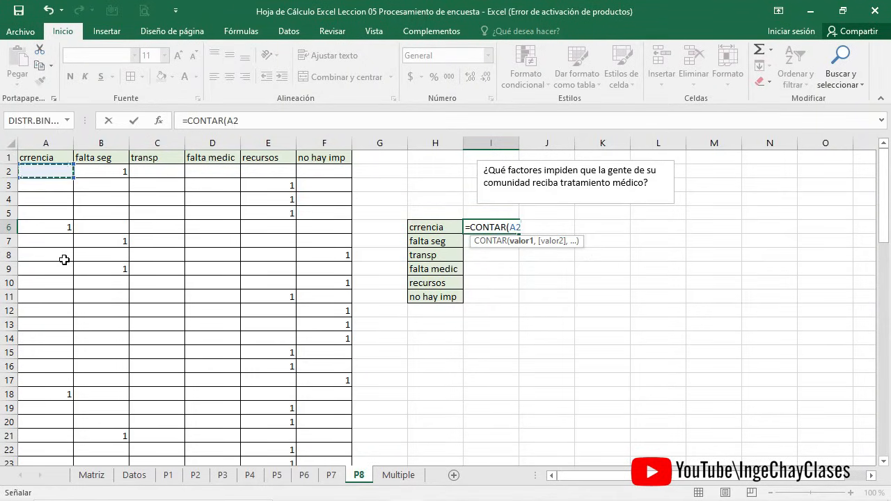
left_click_drag(44, 171, 55, 422)
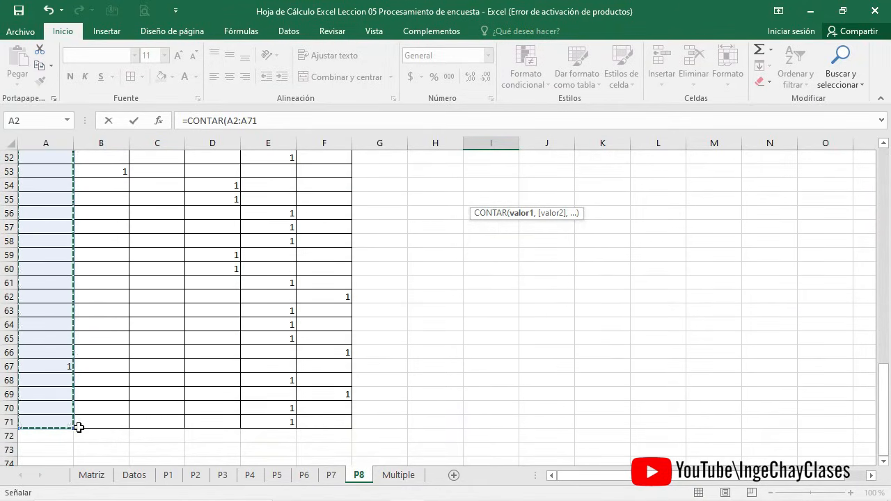
left_click(286, 122)
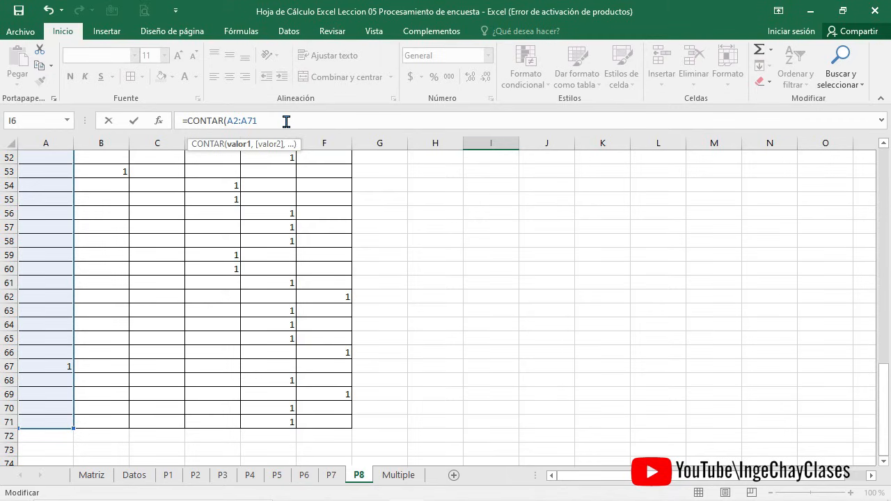
type(")")
key("Return")
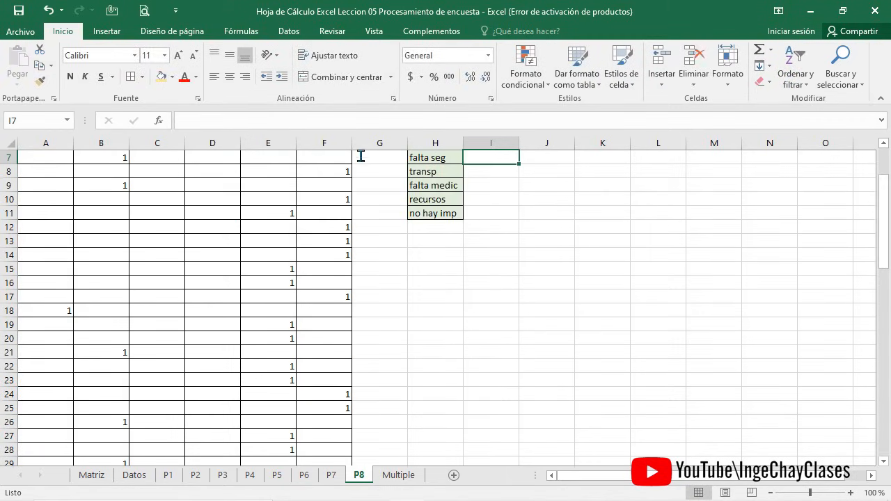
Check the I6 formula's range, fill it across to J6 so it counts column B, and move that copy to I7 beside falta seg.
double_click(517, 231)
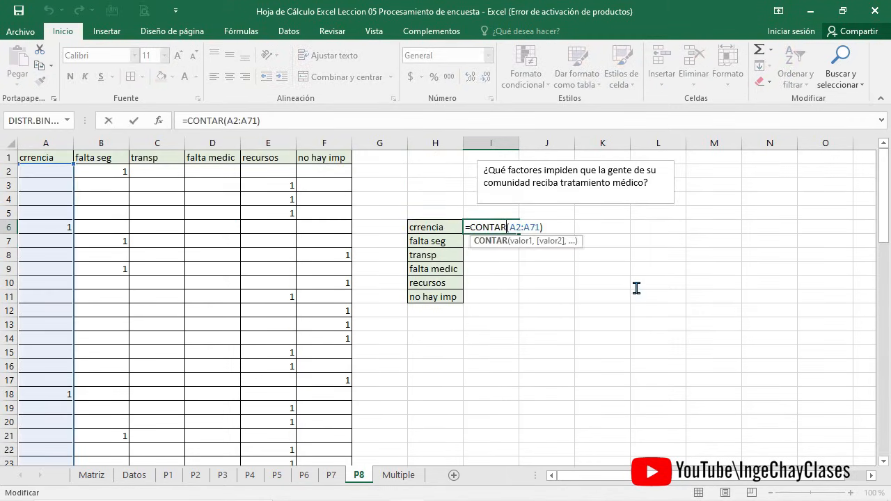
key("Escape")
double_click(496, 227)
key("Escape")
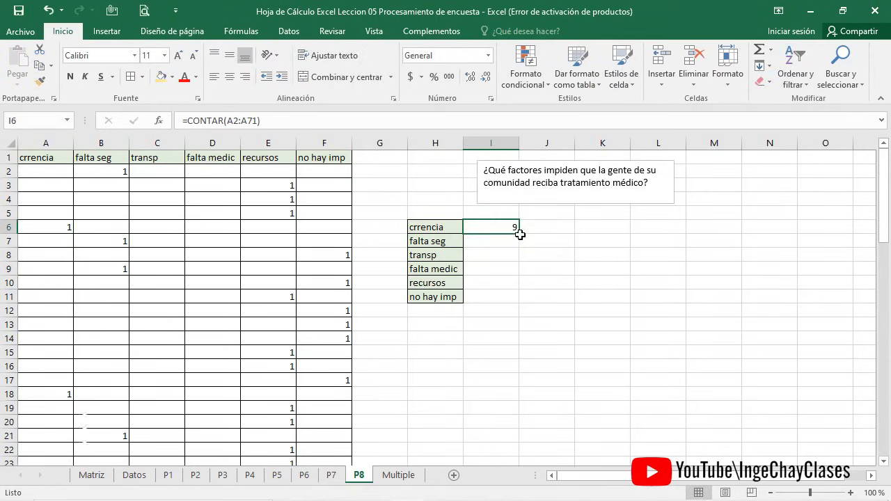
left_click_drag(520, 235, 577, 236)
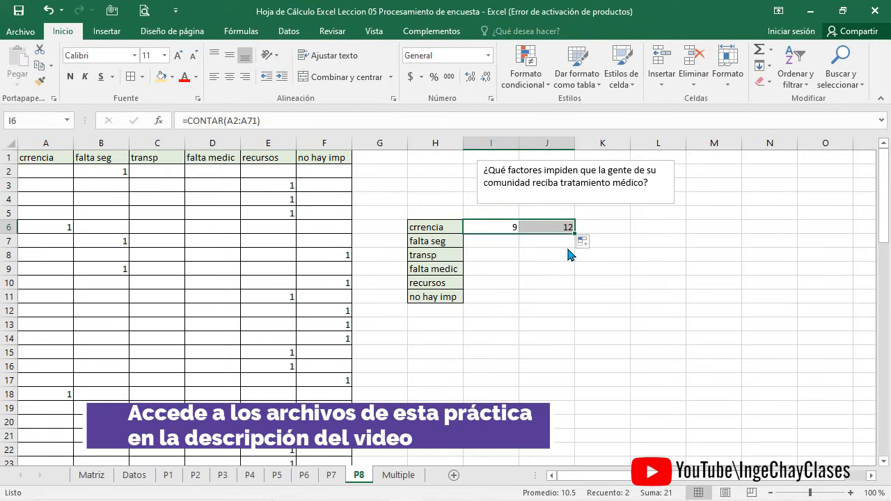
double_click(536, 228)
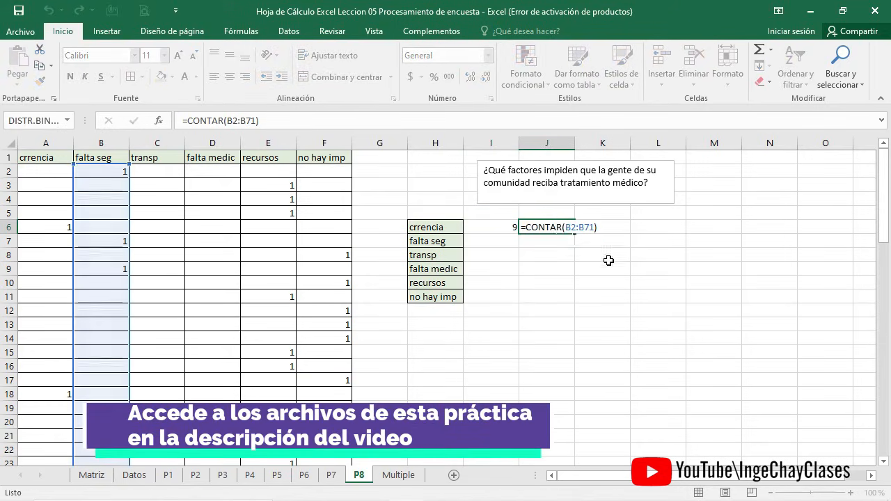
key("Escape")
left_click(507, 242)
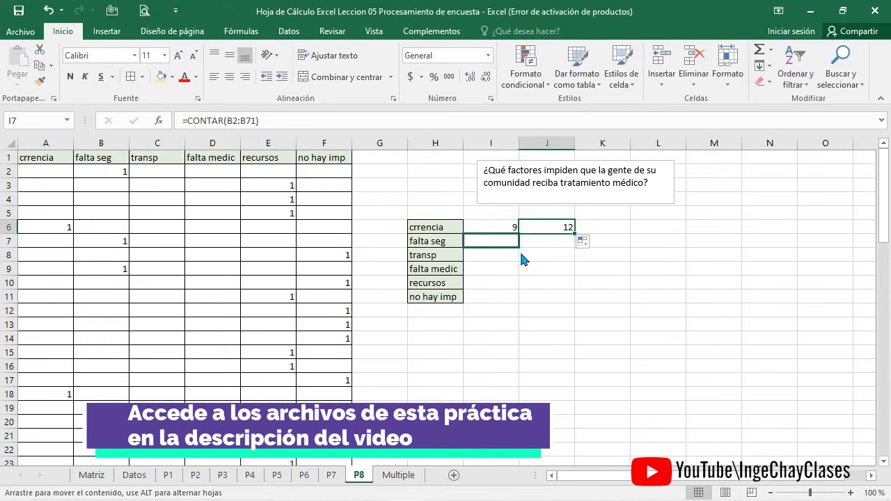
left_click_drag(522, 259, 550, 249)
left_click(546, 240)
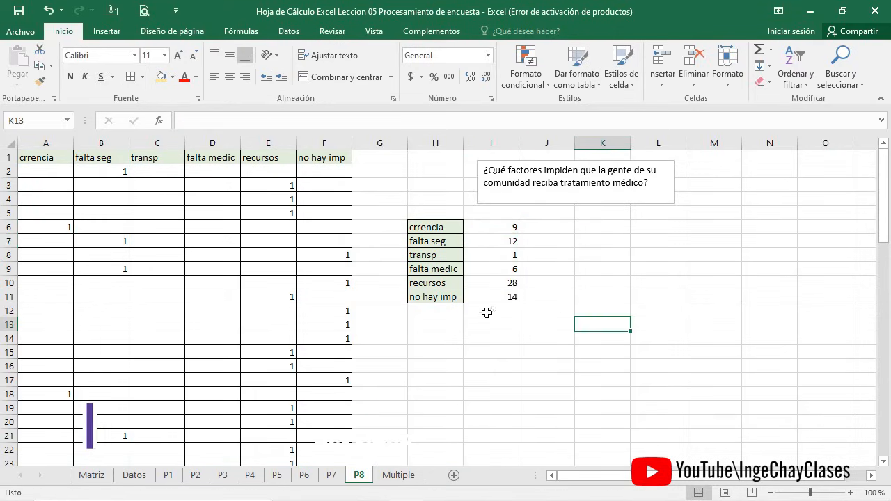
Sum the treatment-barrier counts I6:I11 in cell I12 on the P8 sheet.
left_click(487, 312)
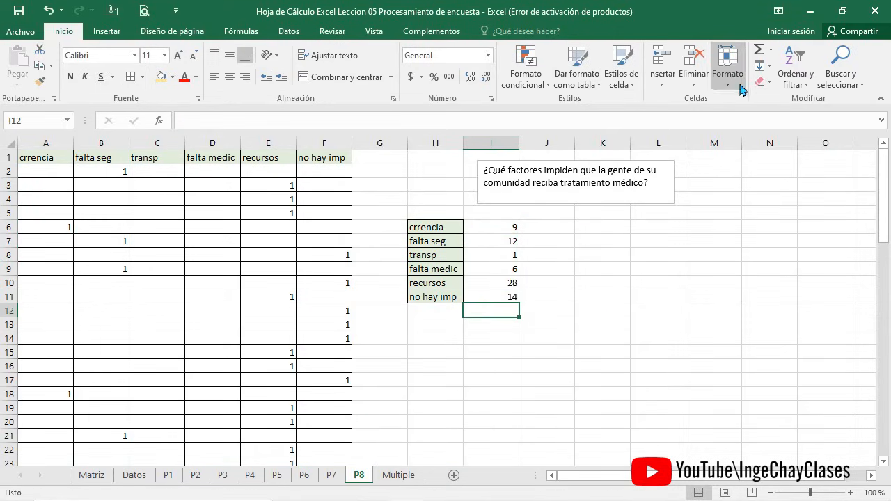
left_click(759, 50)
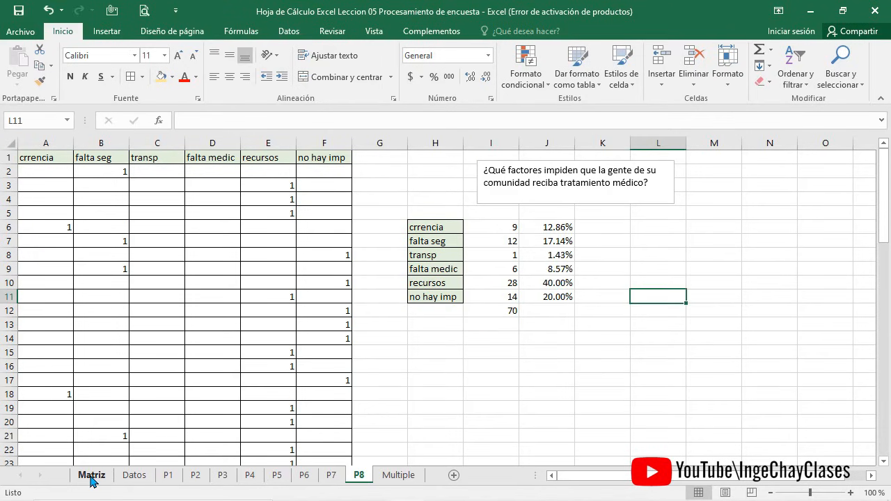
Examine the Matriz sheet's answer codes and the Datos sheet's coded survey responses.
left_click(91, 475)
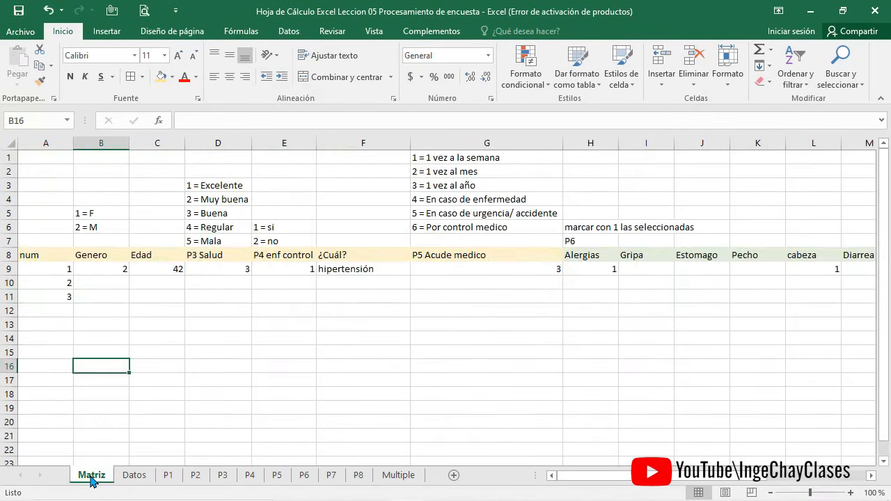
left_click(133, 475)
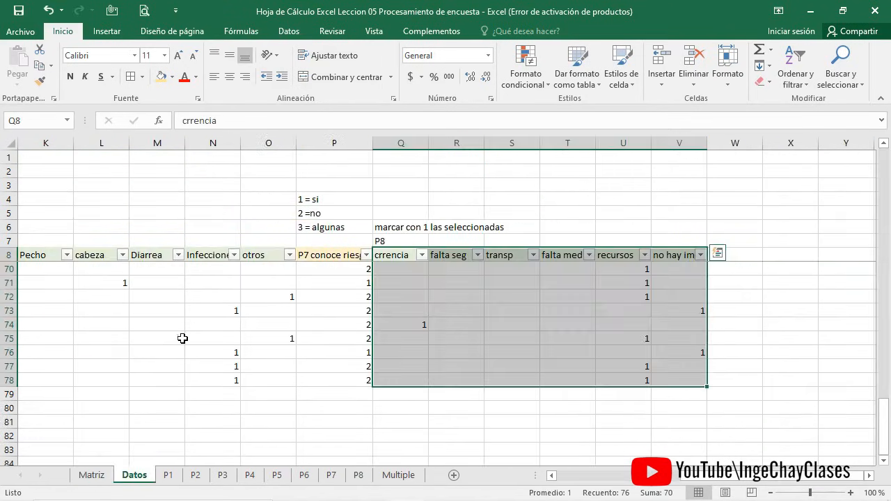
left_click(273, 362)
scroll(277, 346, "up", 20)
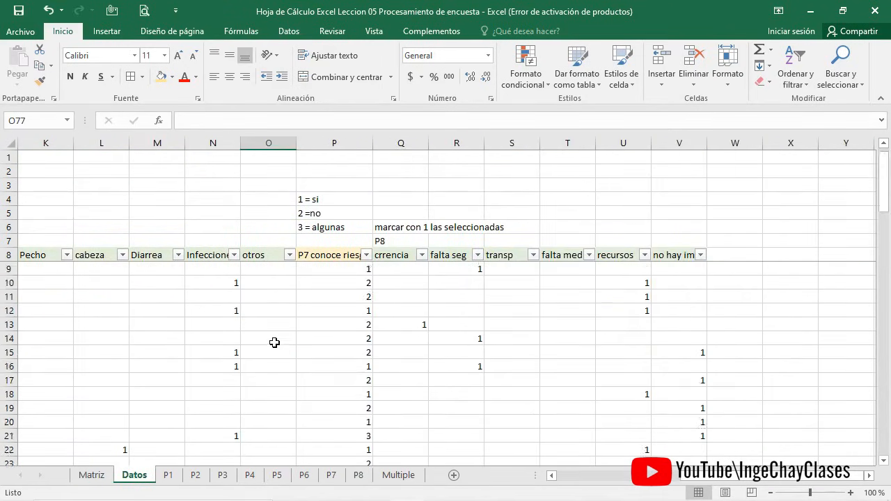
scroll(706, 477, "left", 5)
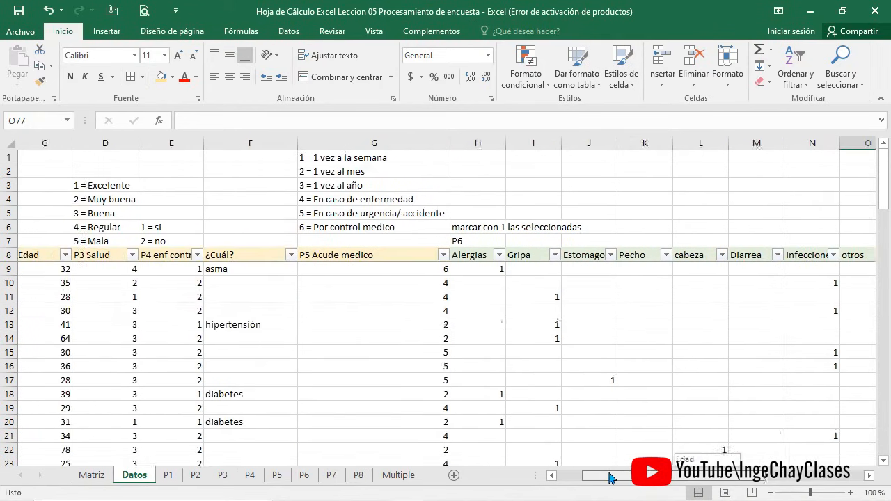
Review the P1 to P7 sheets, compare P6's frequency and percentage table, and return to the P8 sheet.
left_click(169, 476)
left_click(196, 478)
left_click(223, 477)
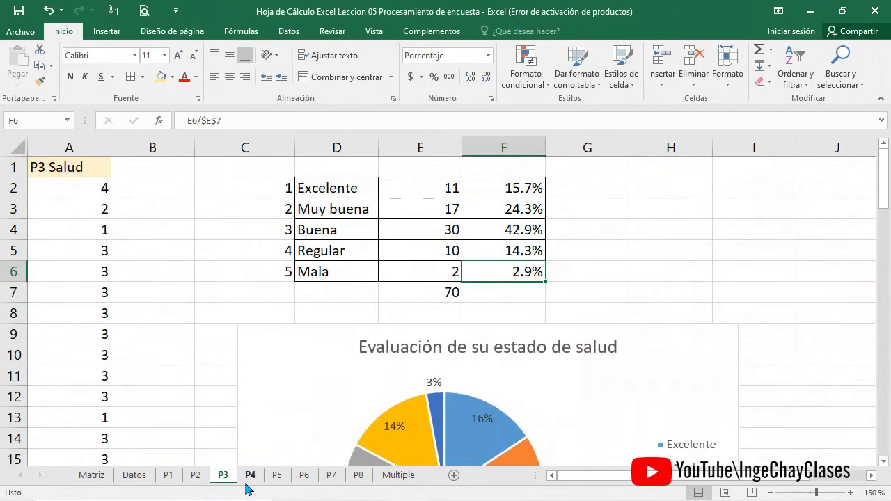
left_click(249, 478)
left_click(275, 477)
left_click(304, 477)
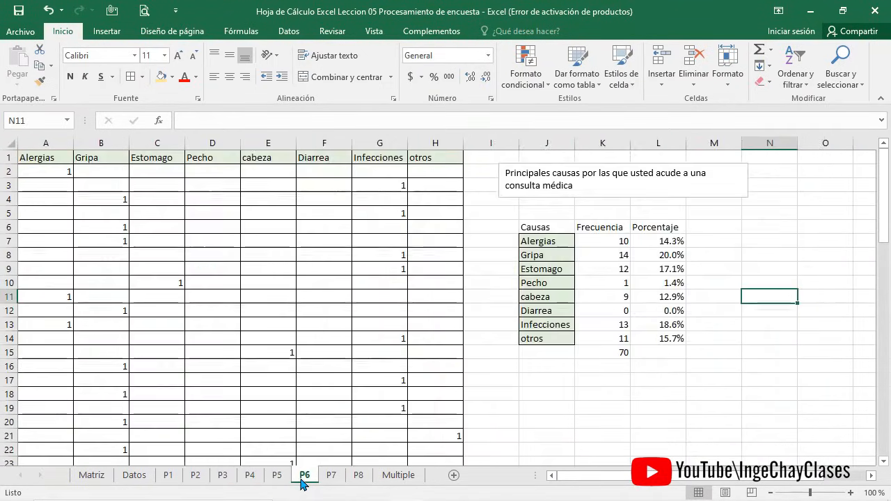
left_click(330, 477)
left_click(303, 478)
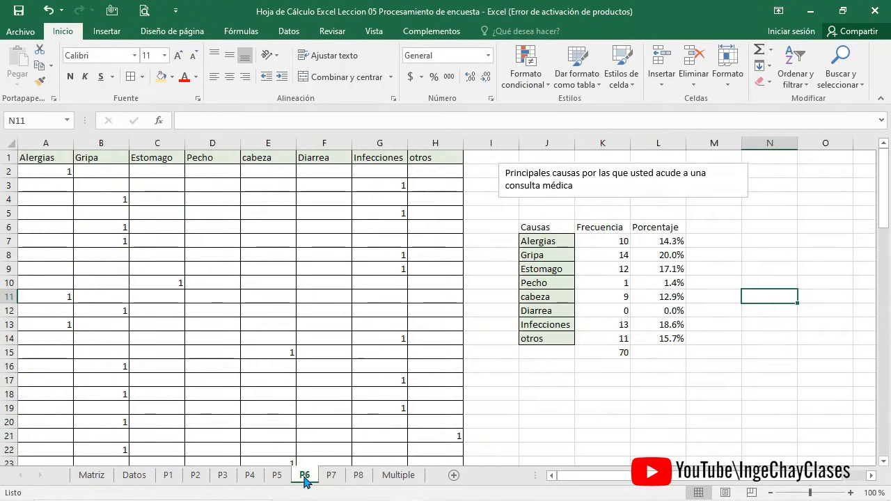
left_click(357, 478)
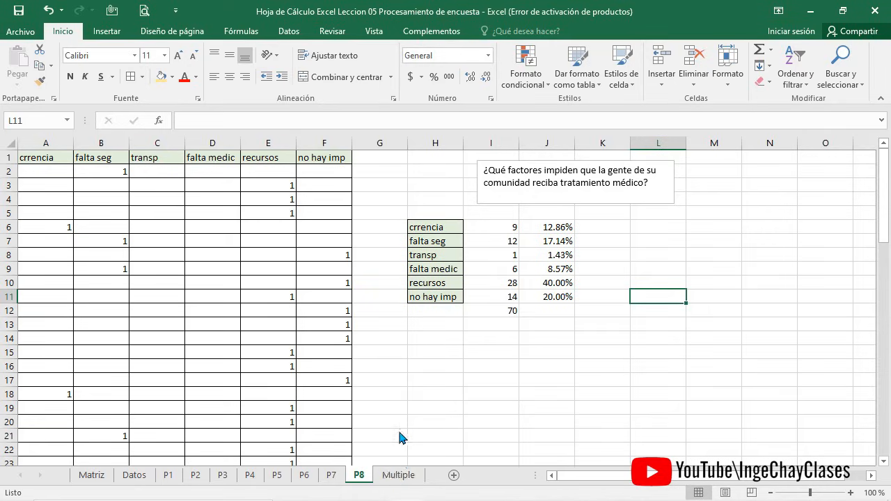
On the Multiple sheet, copy the drink headings A1:D1 and paste them transposed as a vertical list starting at F7.
left_click(396, 480)
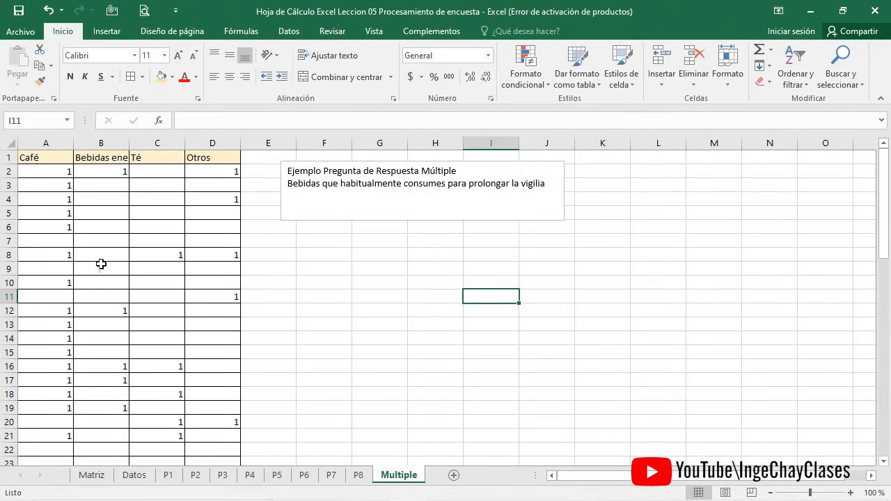
scroll(56, 183, "down", 18)
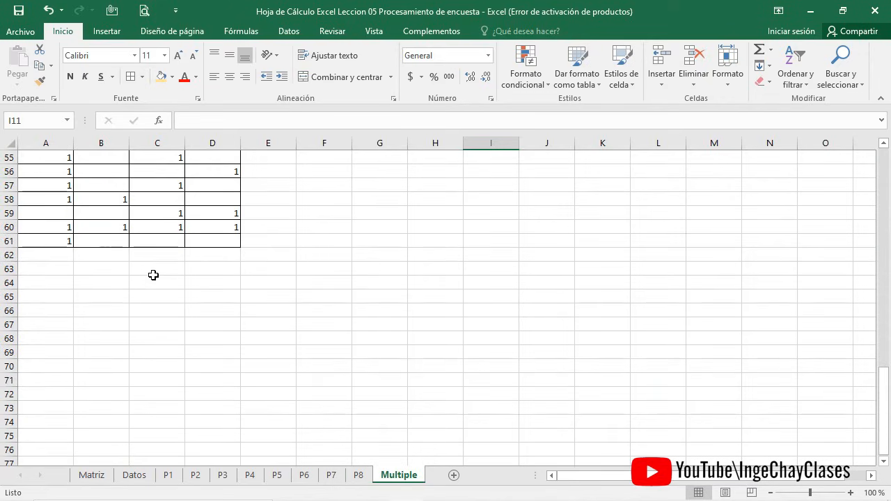
scroll(131, 242, "up", 18)
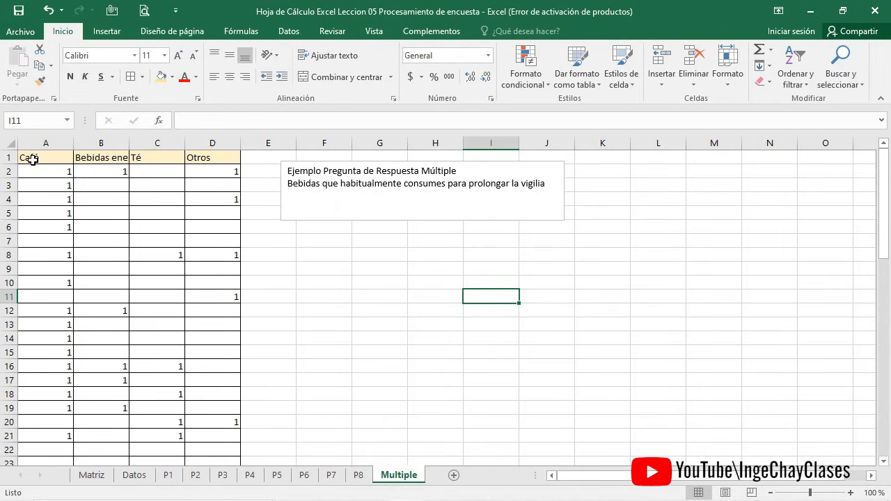
left_click_drag(32, 158, 202, 158)
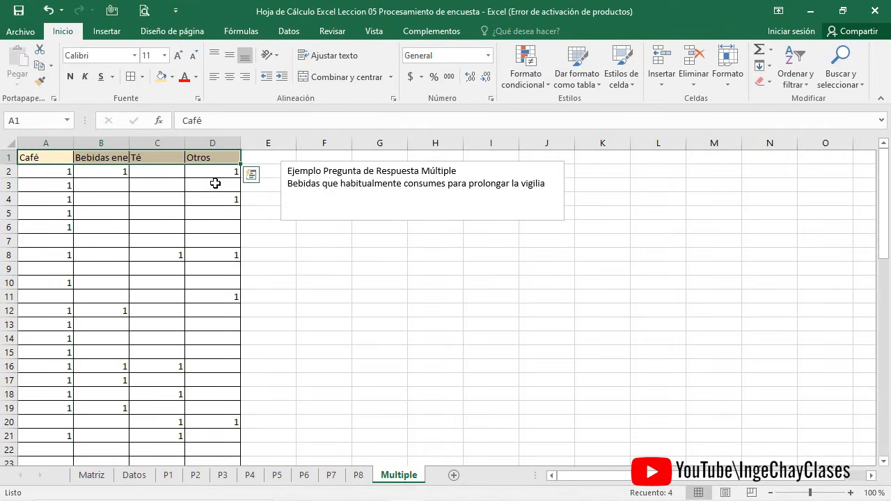
left_click(40, 66)
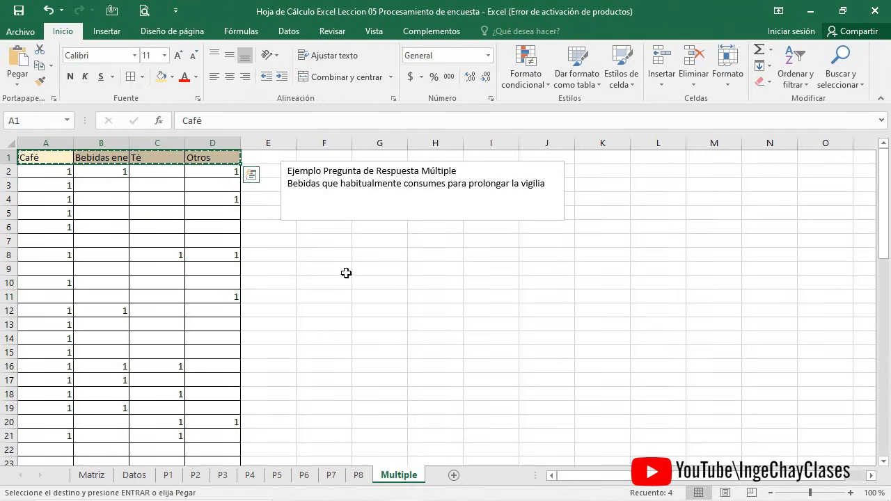
left_click(322, 238)
left_click(17, 78)
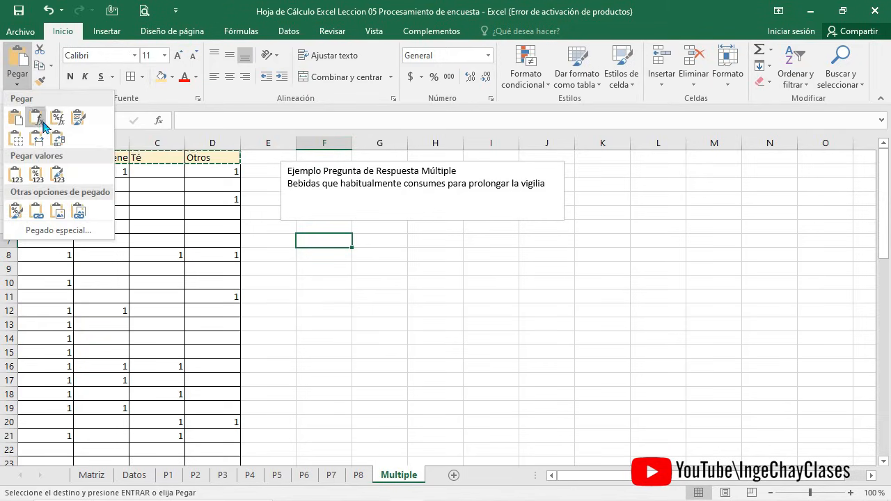
left_click(37, 138)
left_click(425, 250)
Enter =CONTAR(A2:A61) in G7 to count the Café responses.
left_click(388, 242)
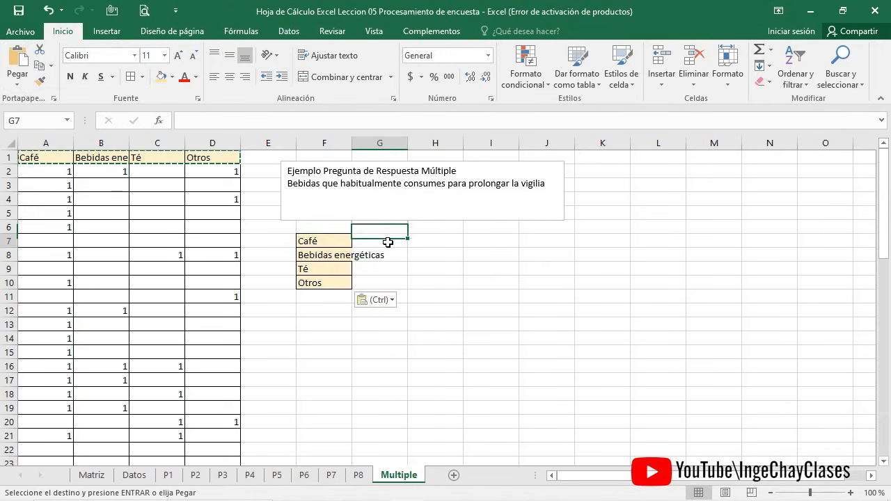
left_click_drag(387, 242, 388, 256)
type("=con")
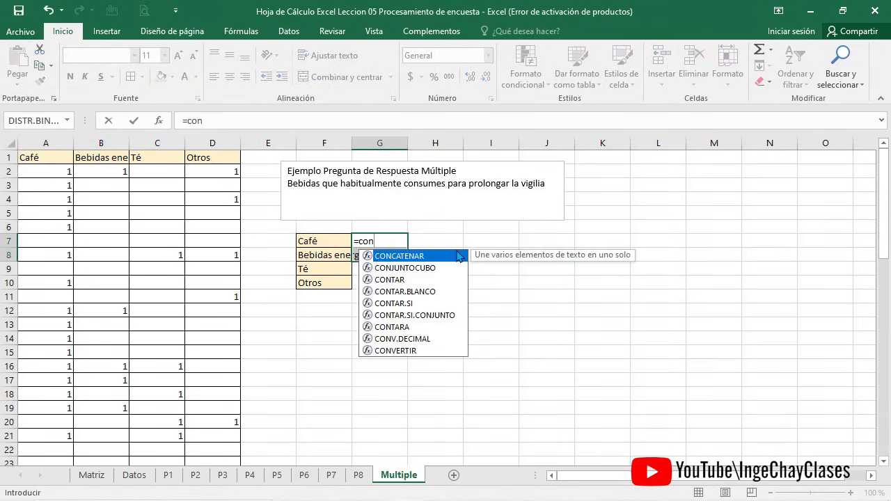
key("Down")
key("Down")
key("Down")
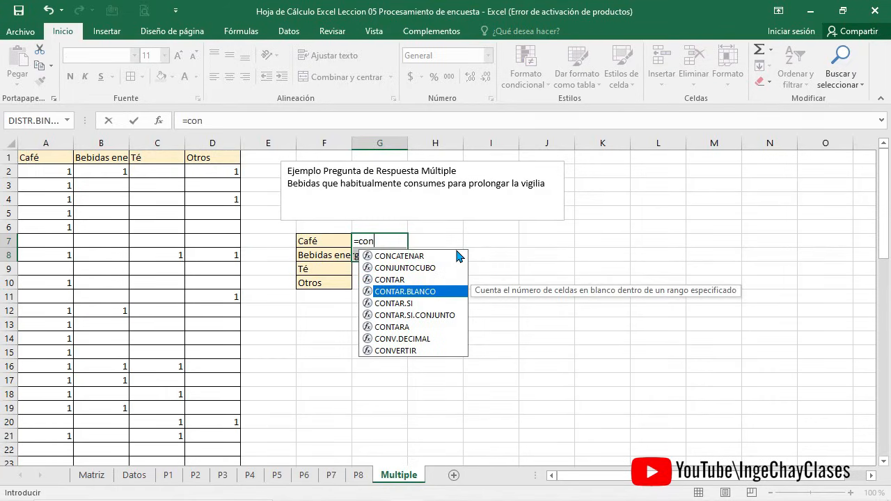
key("Up")
key("Tab")
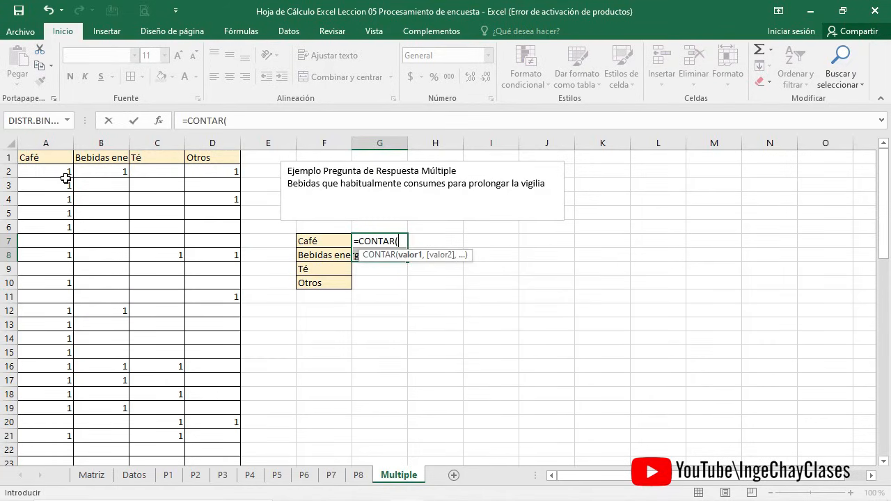
left_click_drag(59, 173, 49, 437)
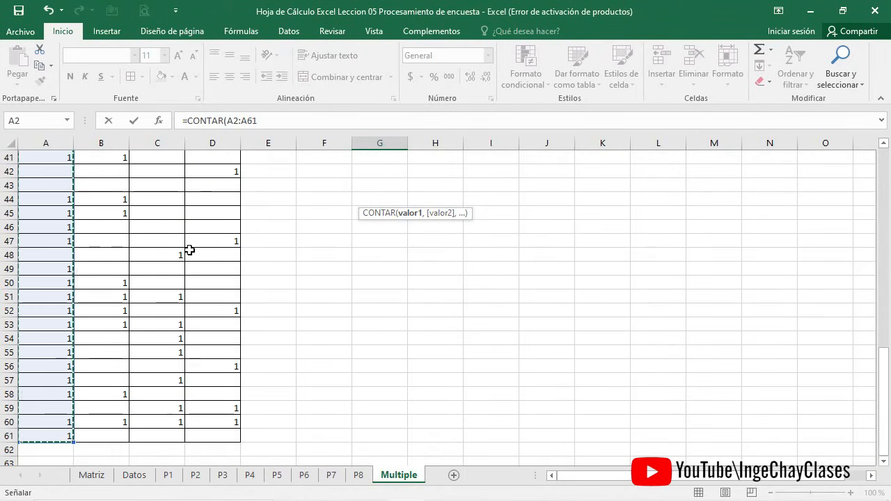
left_click(283, 125)
key("Return")
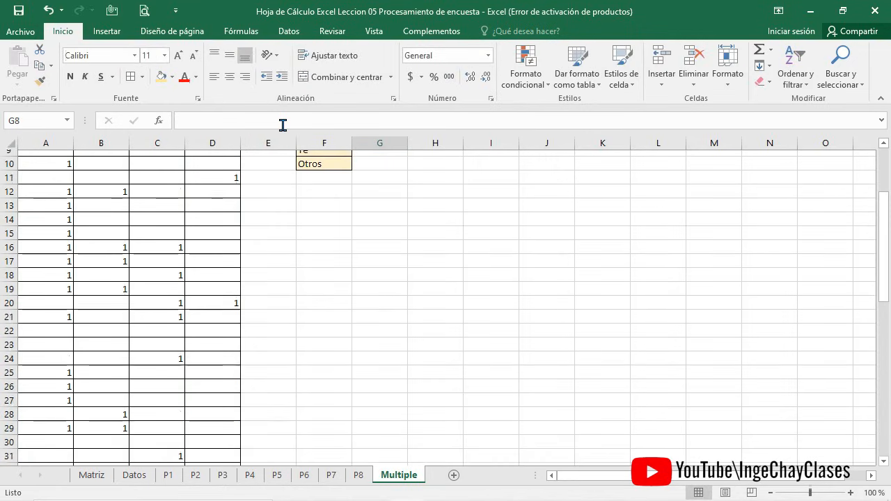
Fill the G7 count formula across to J7 and move the copies to G8:G10 beside their matching drinks.
left_click(466, 259)
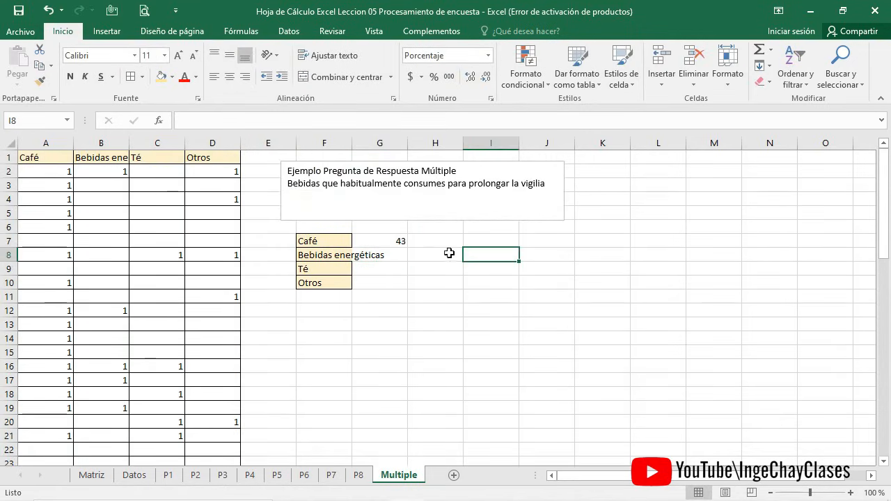
left_click(400, 241)
left_click_drag(407, 248, 568, 242)
left_click(595, 319)
left_click(438, 243)
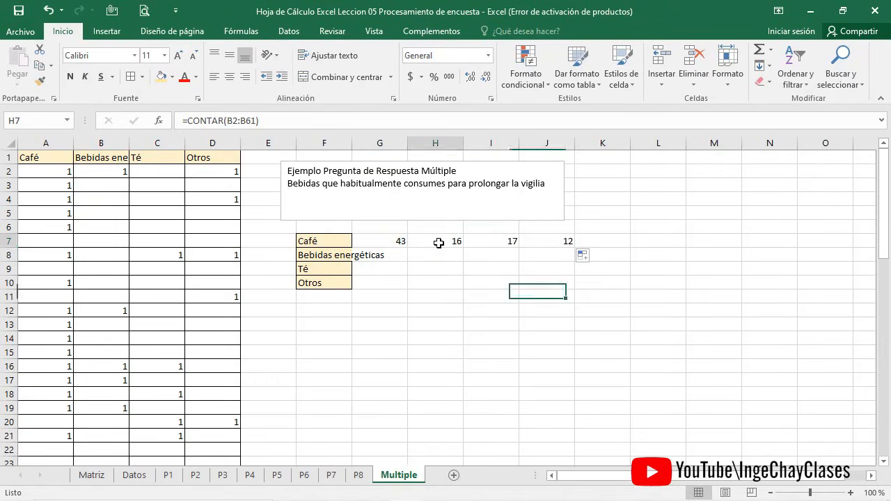
left_click_drag(448, 247, 407, 260)
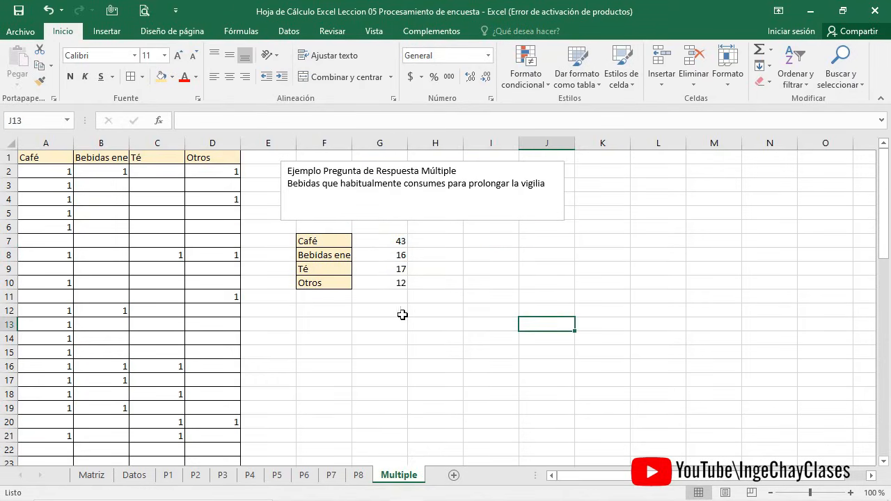
Move the drink count table down one row to F8:G11 and shorten the question text box above it.
left_click_drag(312, 241, 390, 283)
left_click_drag(387, 235, 385, 259)
left_click(440, 271)
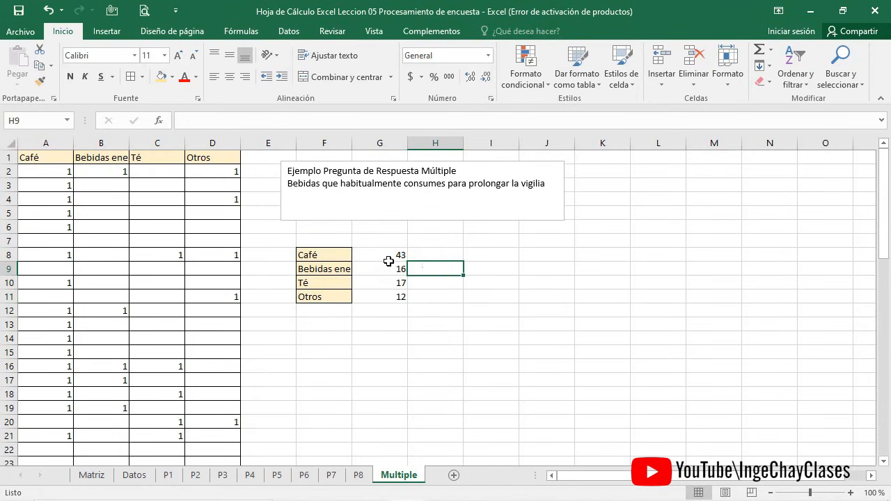
left_click(409, 220)
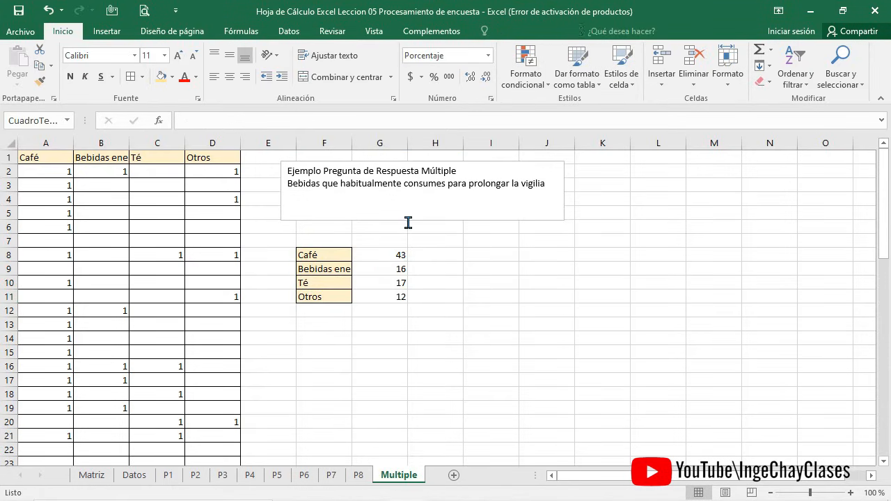
left_click_drag(424, 221, 413, 202)
left_click(250, 244)
Check the response rows from A2 to A61 and sum the drink counts G8:G11 in G12.
left_click(38, 169)
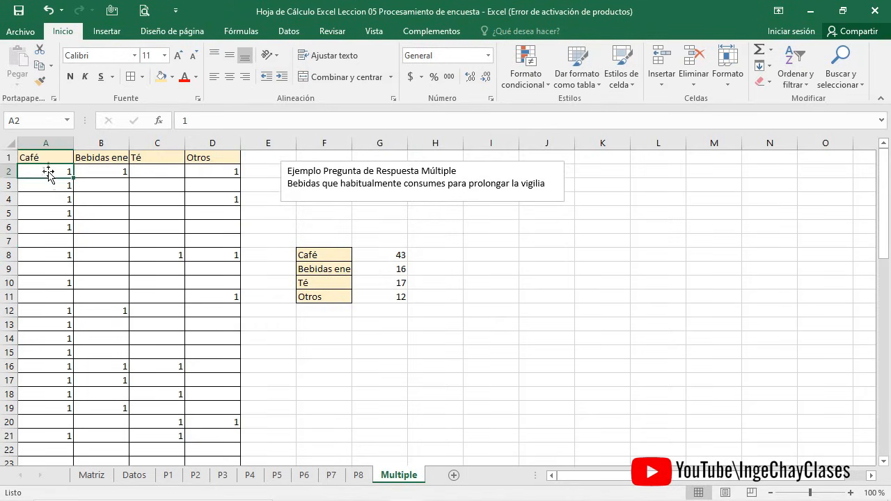
scroll(47, 209, "down", 9)
scroll(112, 382, "down", 6)
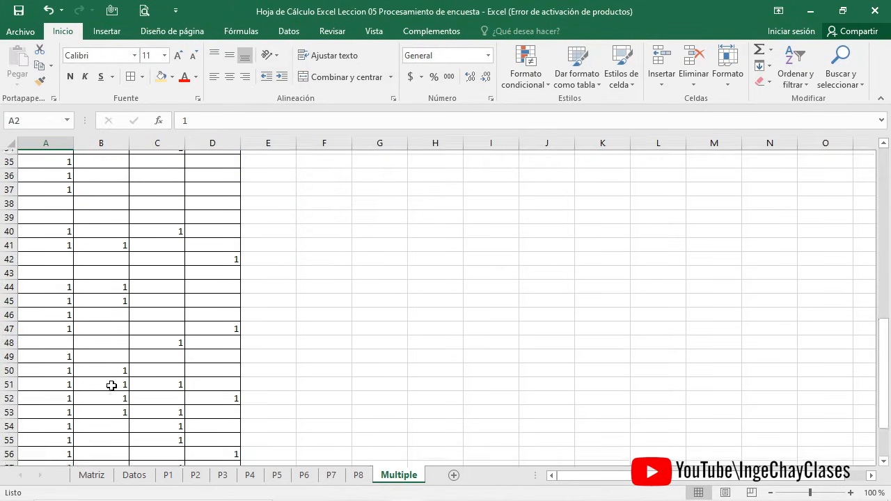
left_click(69, 362)
scroll(198, 353, "up", 6)
scroll(197, 352, "up", 9)
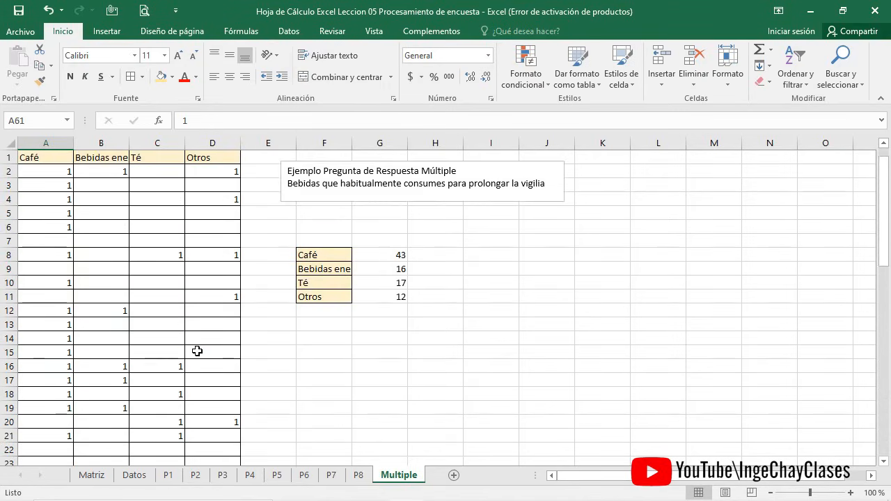
left_click(394, 311)
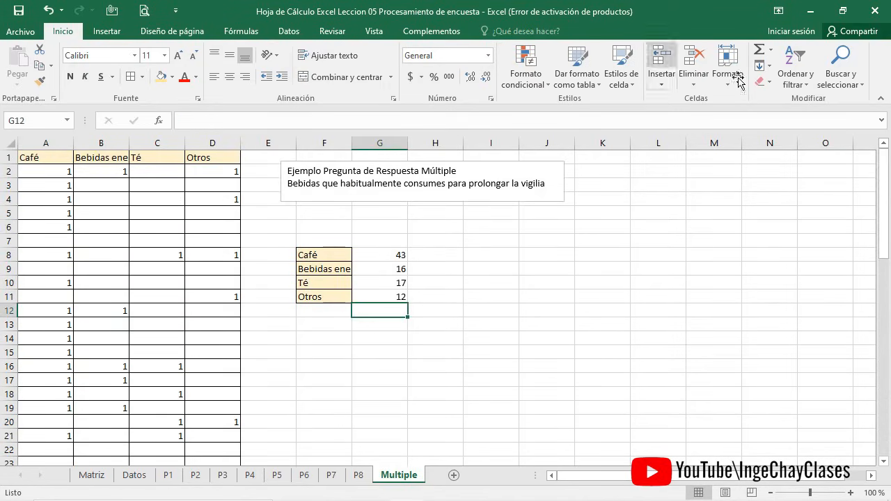
left_click(760, 50)
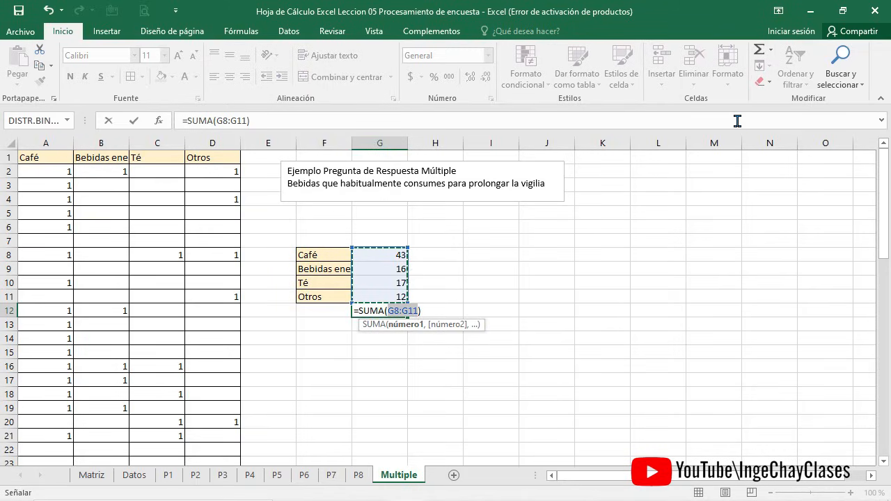
key("Return")
left_click(386, 310)
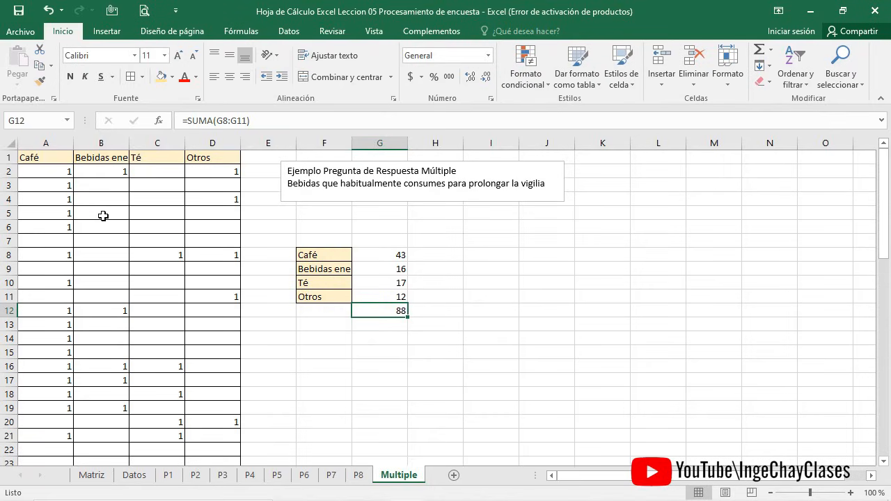
Examine row 16 as an example of one respondent marking several drinks.
scroll(149, 325, "down", 1)
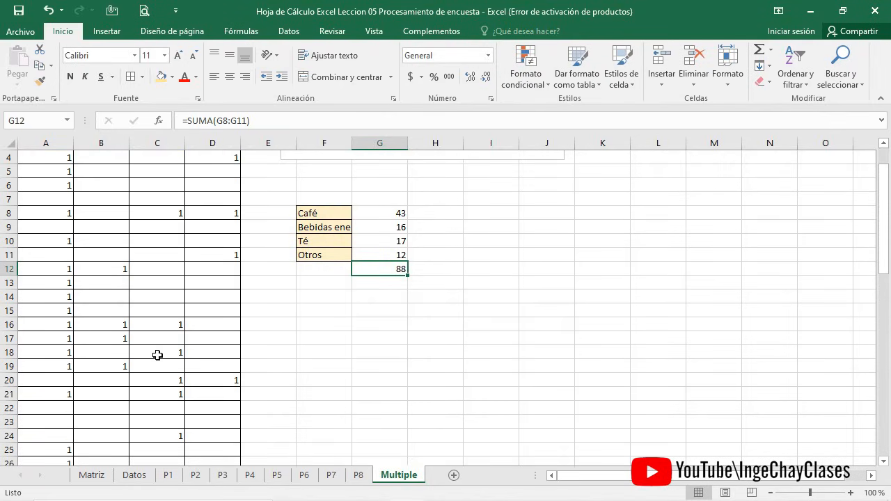
left_click(62, 325)
scroll(128, 346, "up", 1)
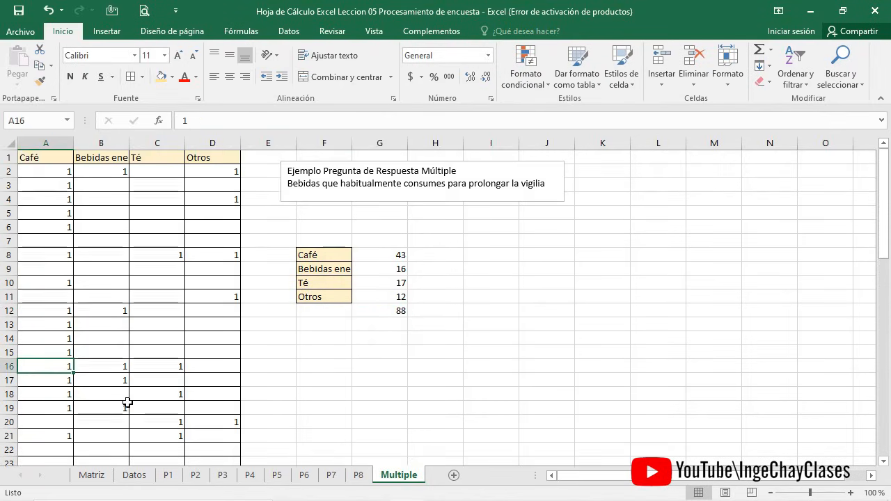
Check the other drinks marked in row 16 and the total formula in G12.
left_click(104, 364)
left_click(171, 372)
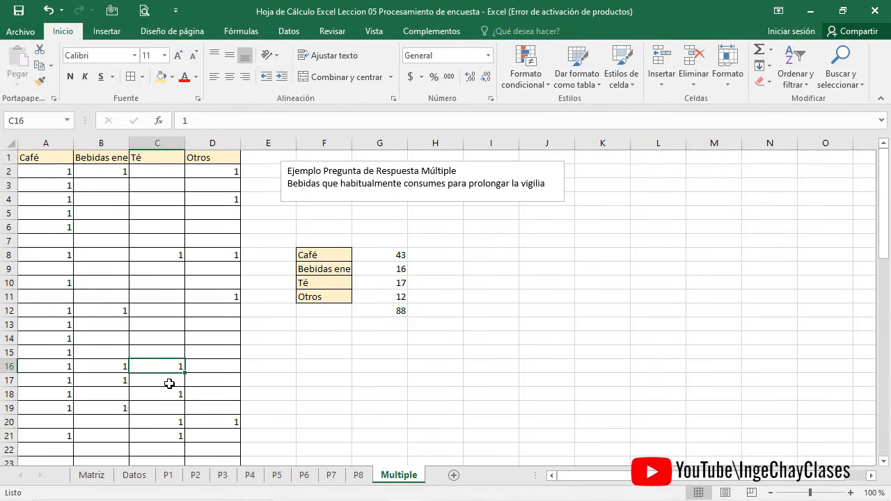
left_click(387, 312)
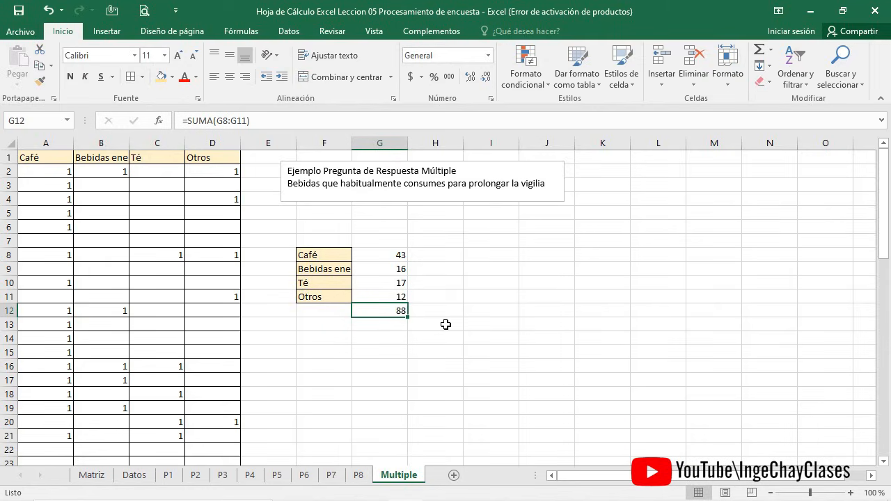
Enter the heading Porcentaje in H7, above the column beside the drink counts.
left_click(437, 242)
key("Return")
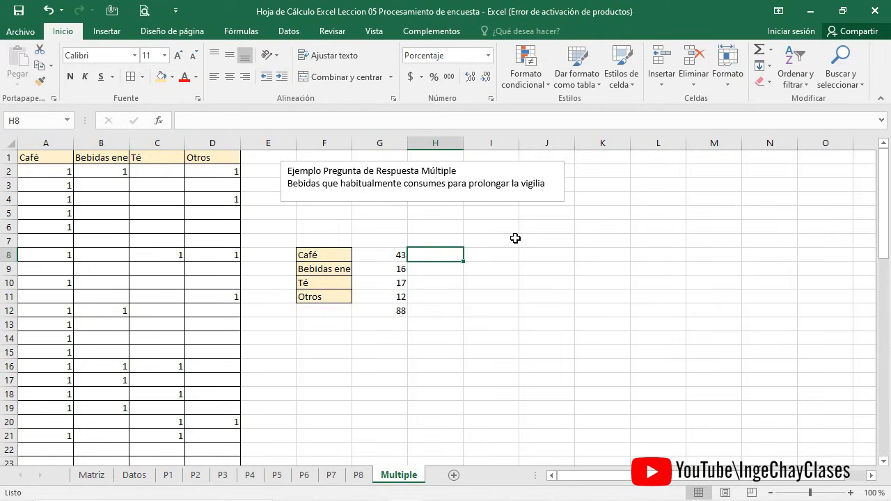
left_click(437, 241)
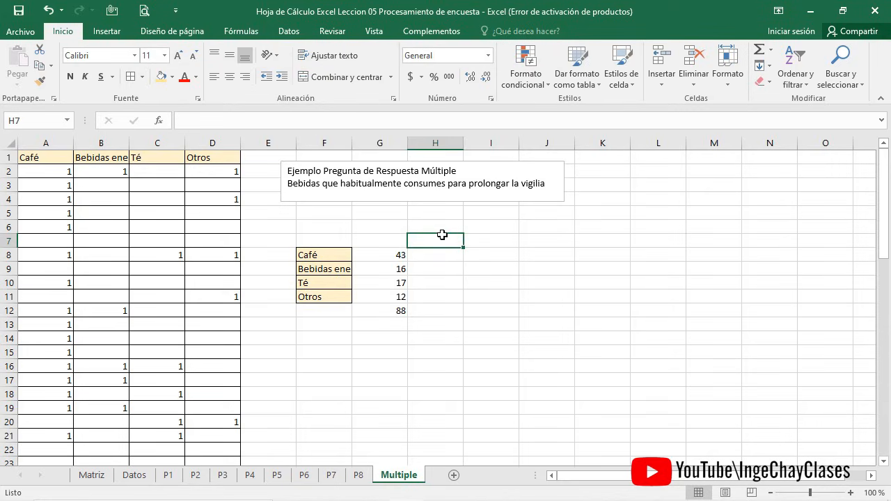
type("Porce")
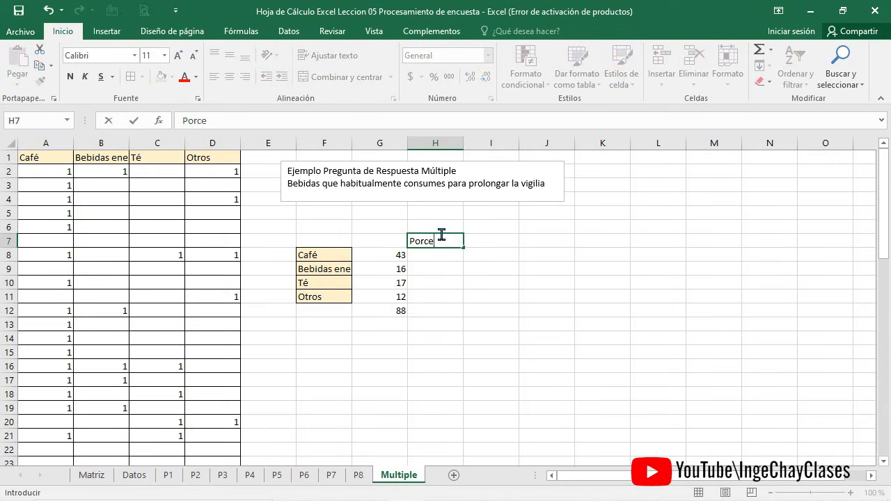
type("ntaje")
key("Return")
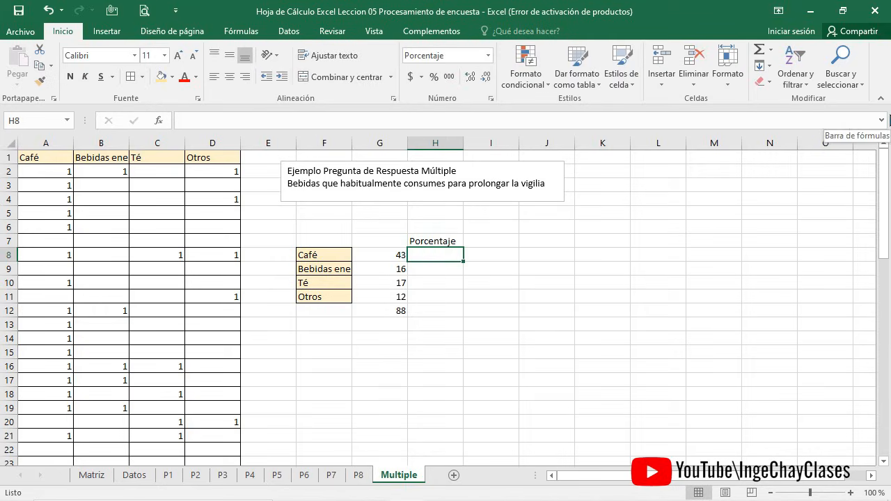
Calculate each drink's share of all answers with =G8/$G$12 in H8 and fill it down to H11.
type("=")
left_click(383, 257)
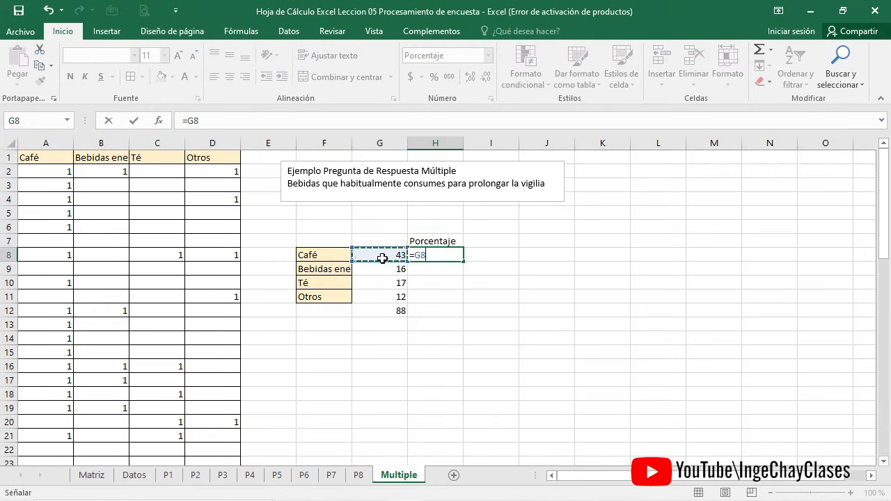
type("/")
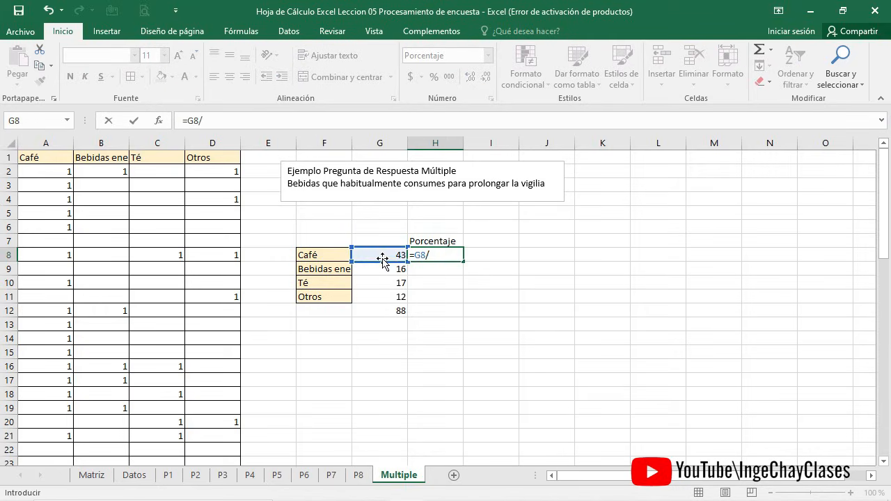
left_click(401, 311)
left_click(436, 255)
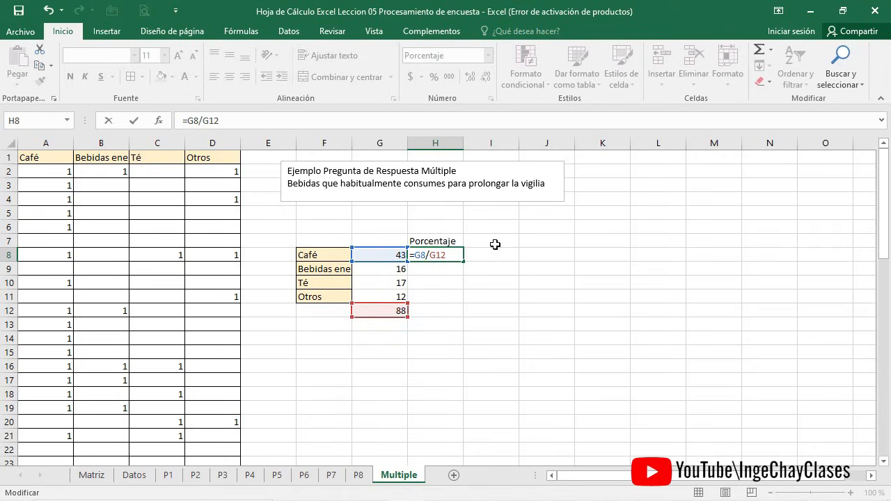
key("F4")
key("Return")
left_click(437, 256)
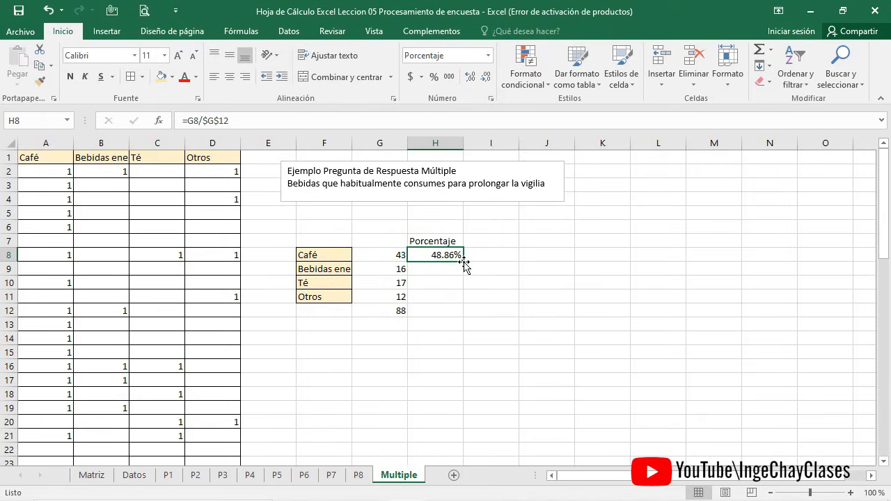
left_click_drag(464, 263, 461, 308)
left_click(502, 268)
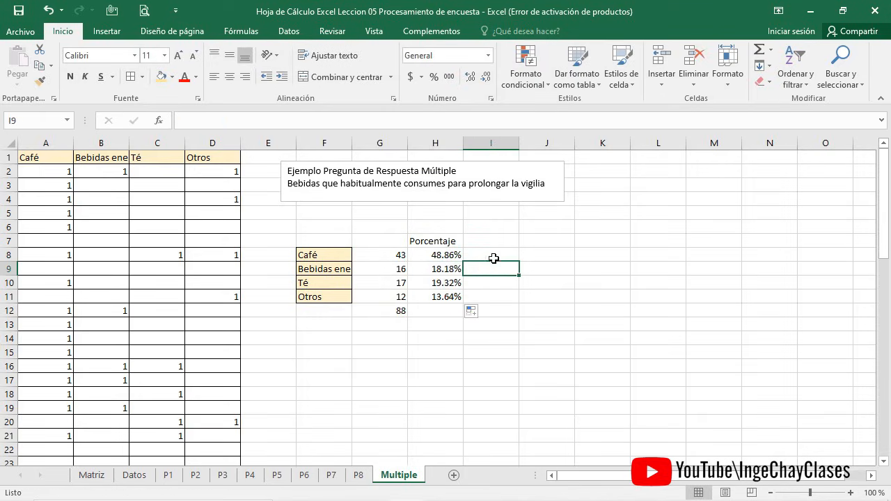
Enter the heading Porcentaje de Casos in I7.
left_click(493, 243)
type("Por")
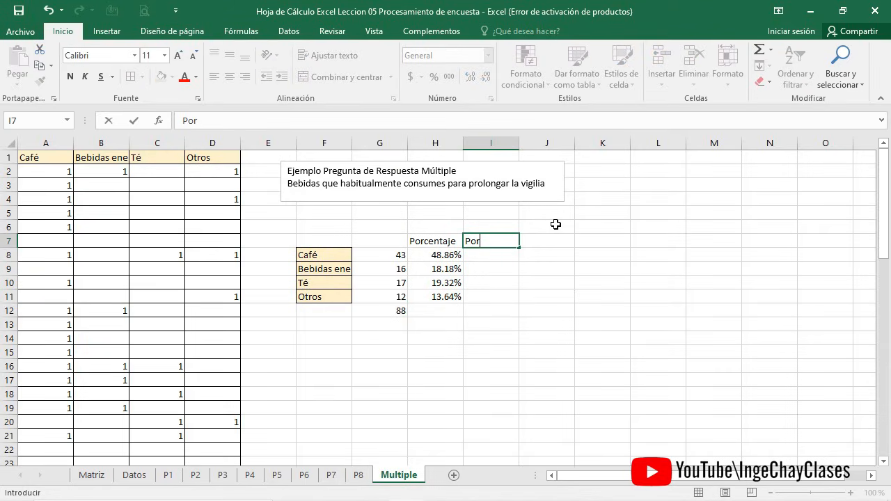
type("centaje de Casos")
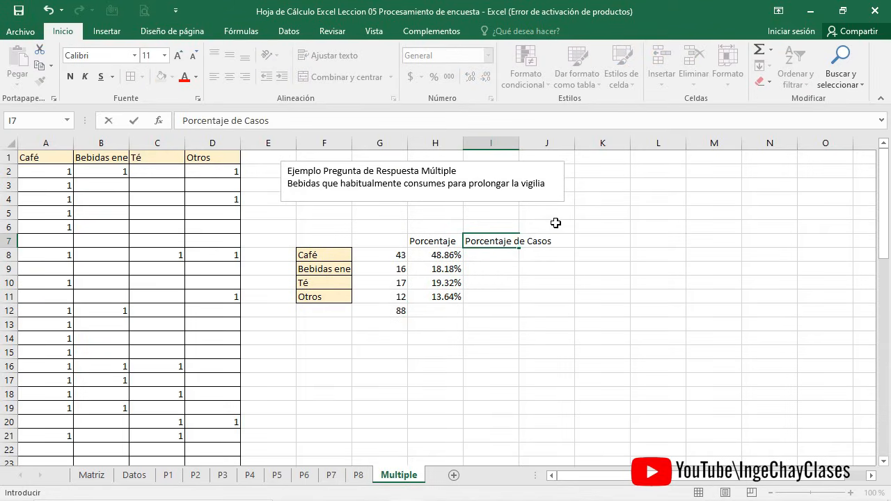
key("Return")
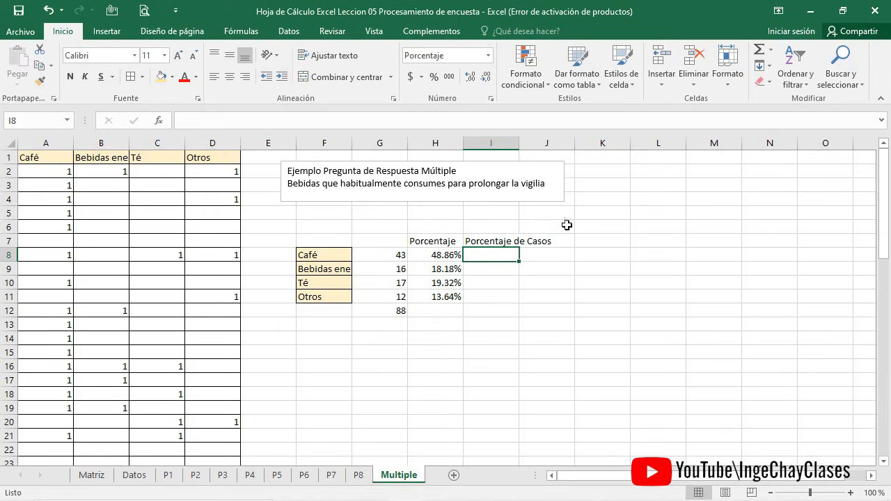
Check the Café count formula in G8 and the extent of the response rows in column A.
left_click(371, 258)
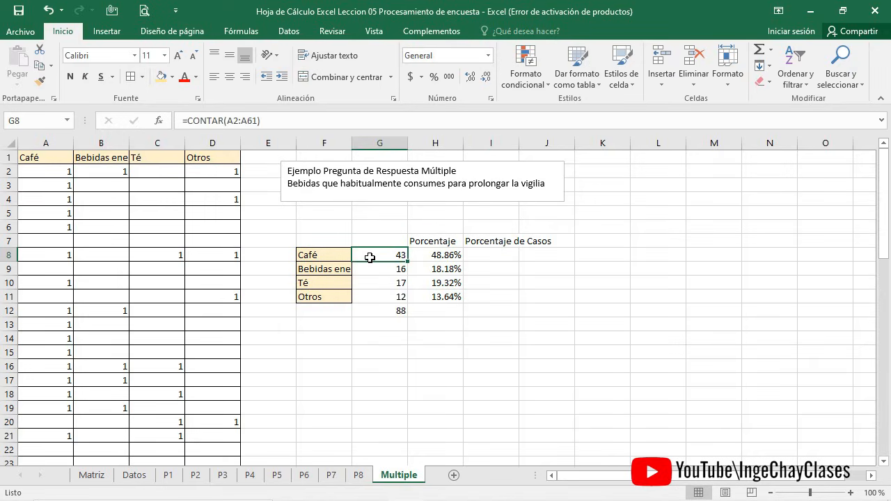
left_click(57, 173)
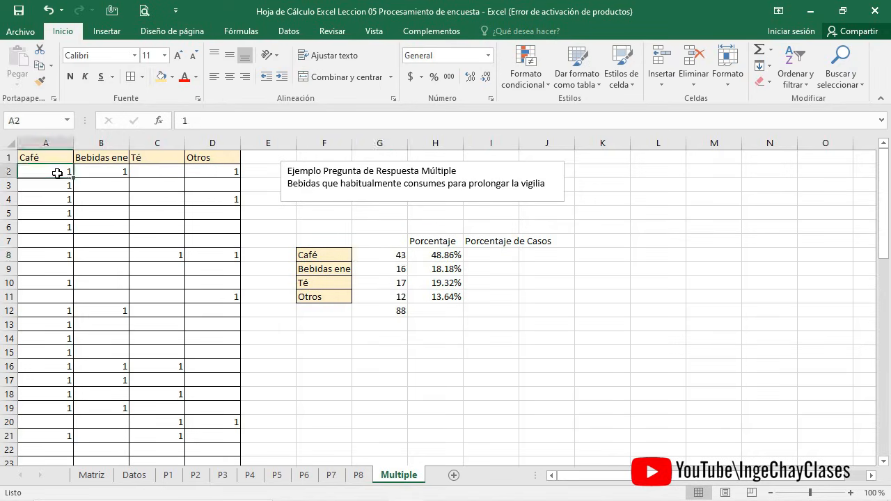
scroll(67, 191, "down", 15)
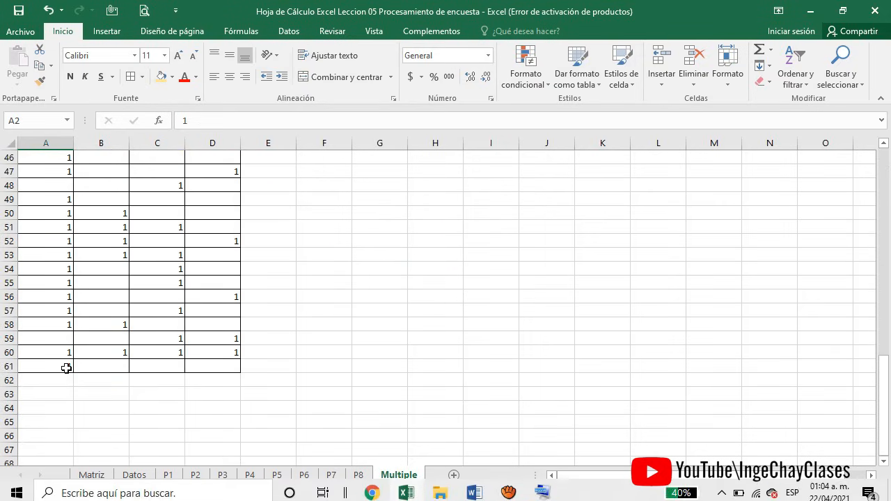
left_click(55, 352)
scroll(167, 334, "up", 15)
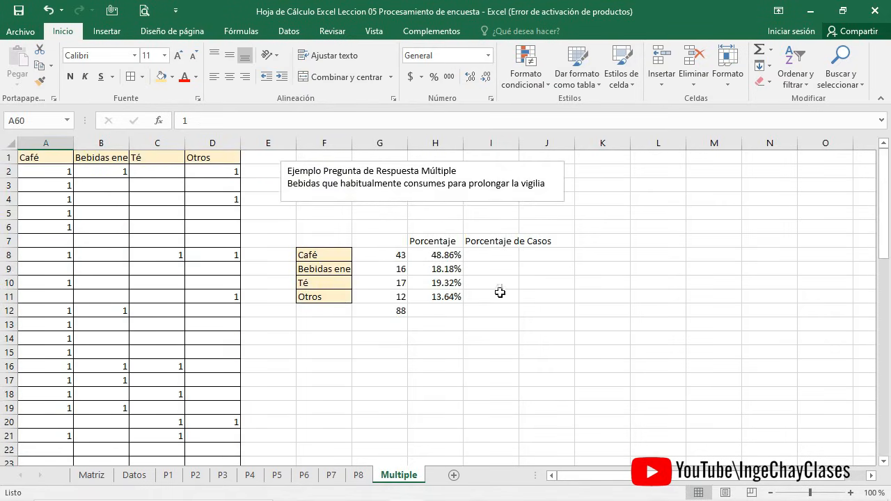
Calculate each drink's percentage of cases with =G8/60 in I8 and fill it down to I11.
left_click(491, 255)
type("=")
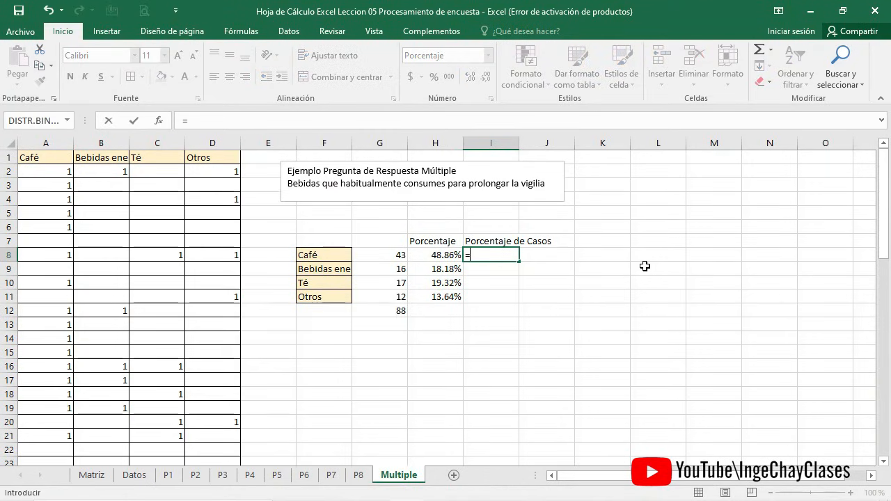
left_click(393, 264)
left_click(390, 256)
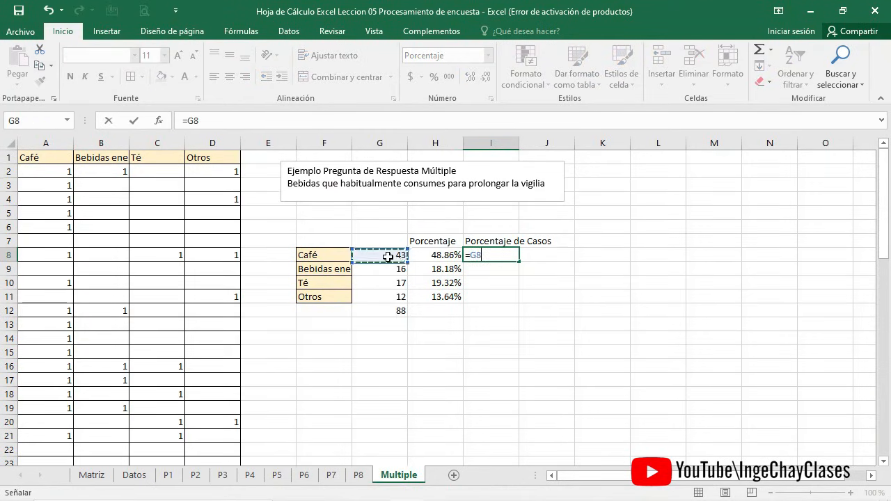
type("/")
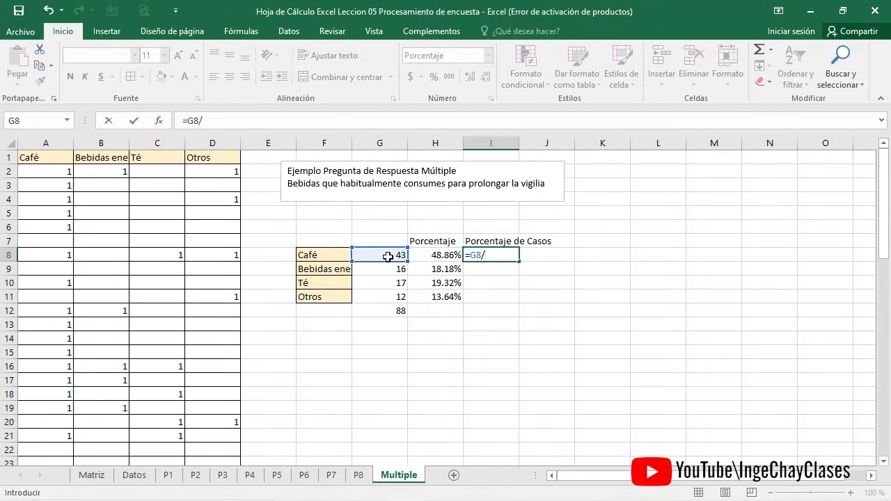
type("60")
key("Return")
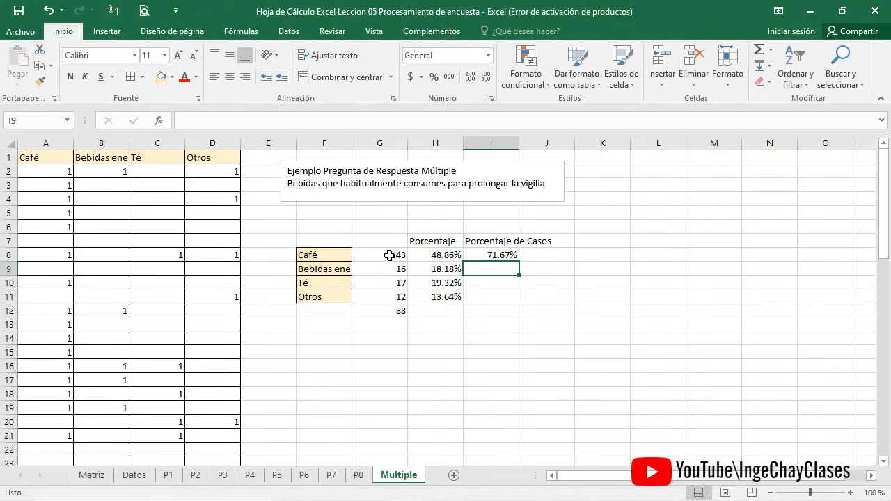
left_click(483, 245)
left_click(491, 256)
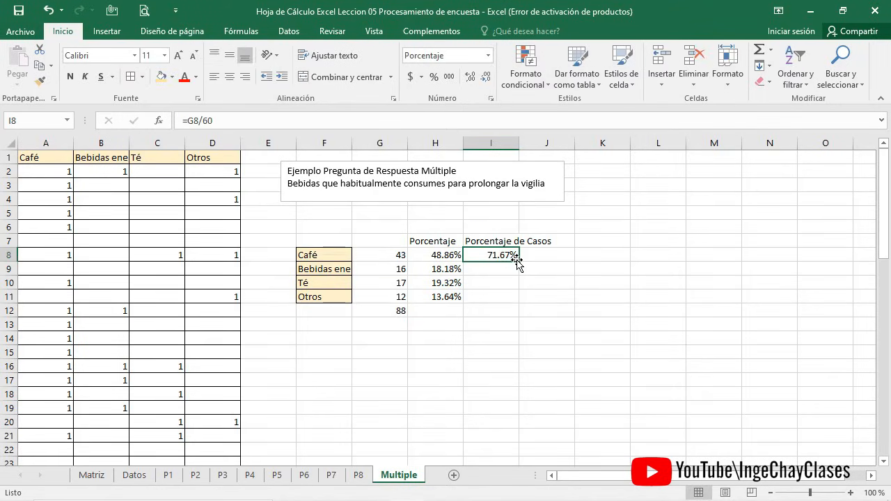
left_click_drag(517, 259, 516, 298)
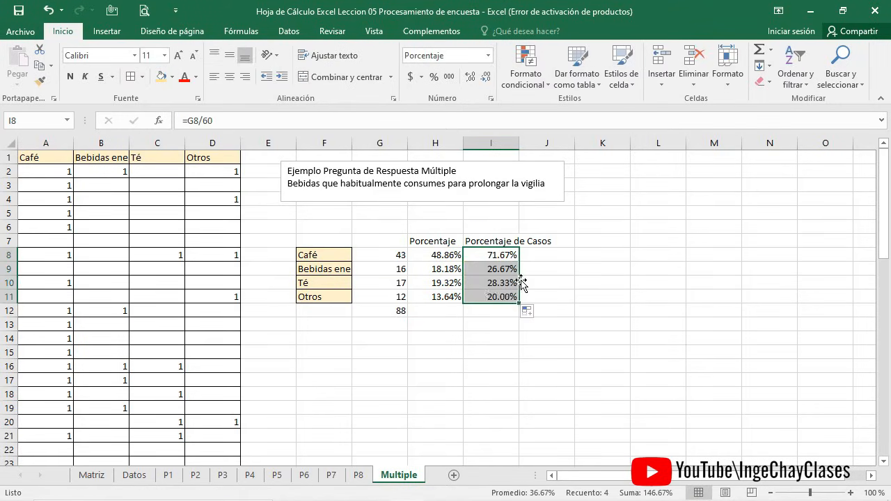
left_click(565, 261)
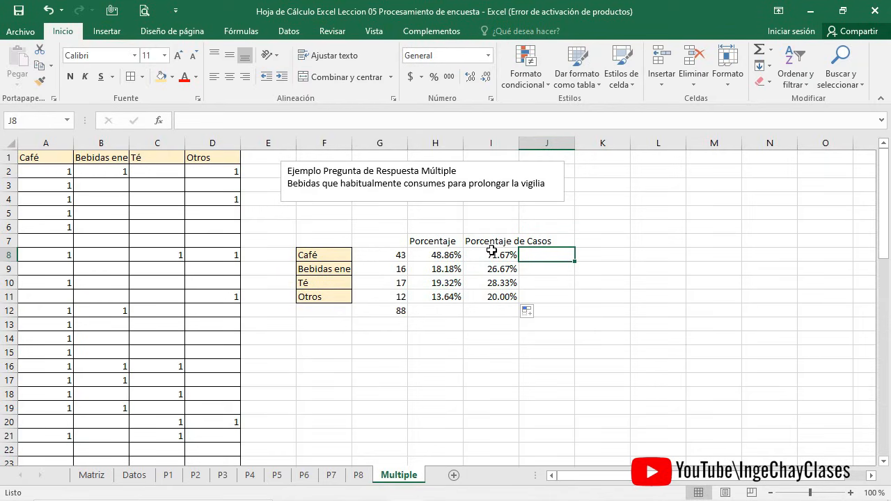
Highlight the case percentages I8:I11 with the light gold fill colour.
left_click_drag(491, 253, 494, 297)
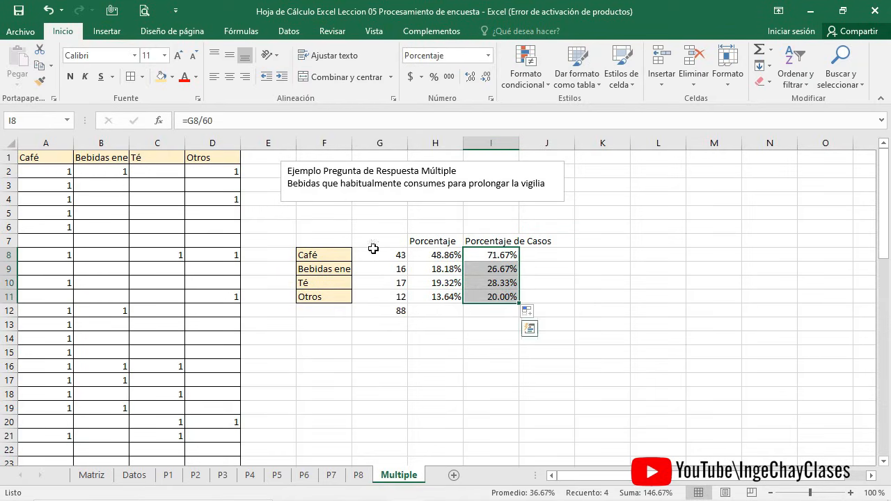
left_click(161, 77)
left_click(671, 347)
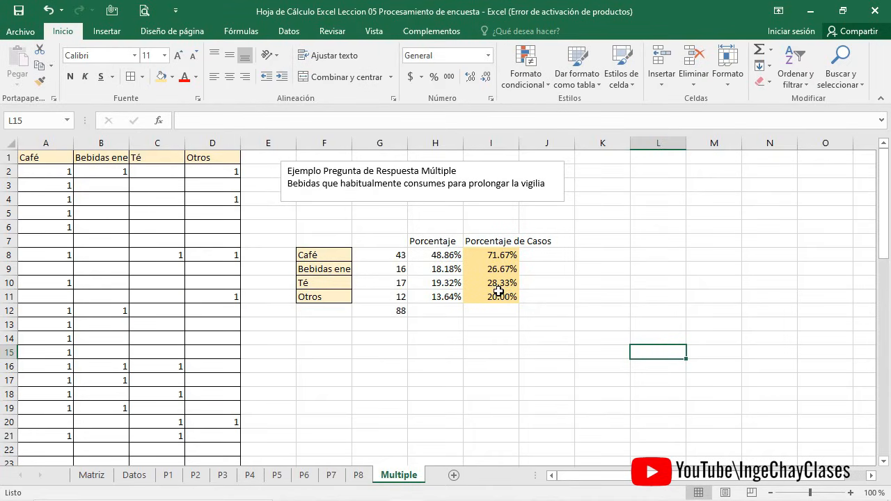
Review the case percentages in I8:I11 one by one and compare them with the answer total in G12.
left_click(500, 257)
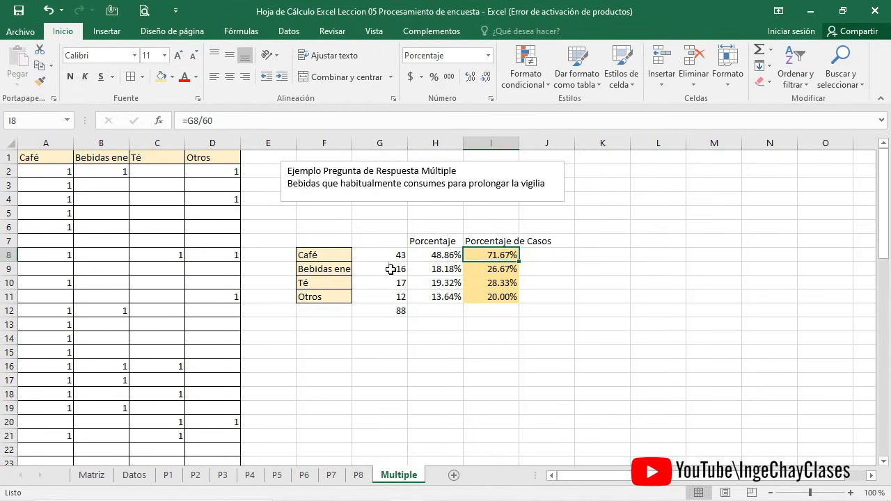
left_click(504, 271)
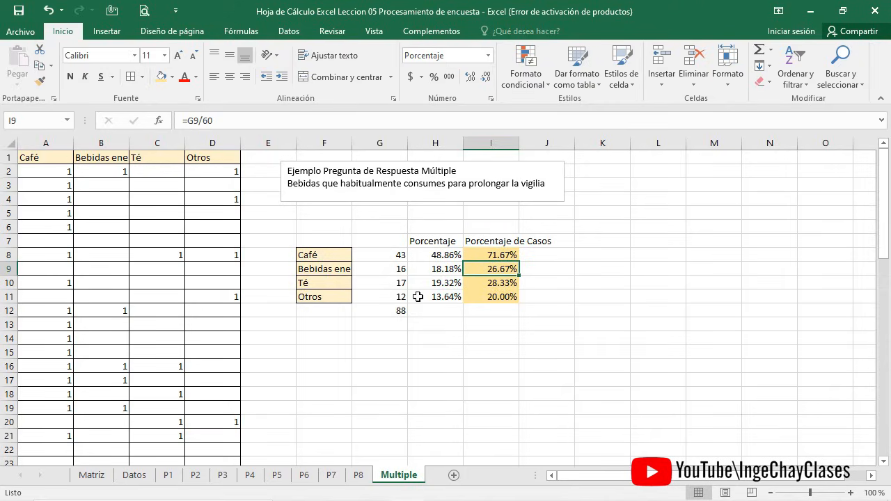
left_click(495, 285)
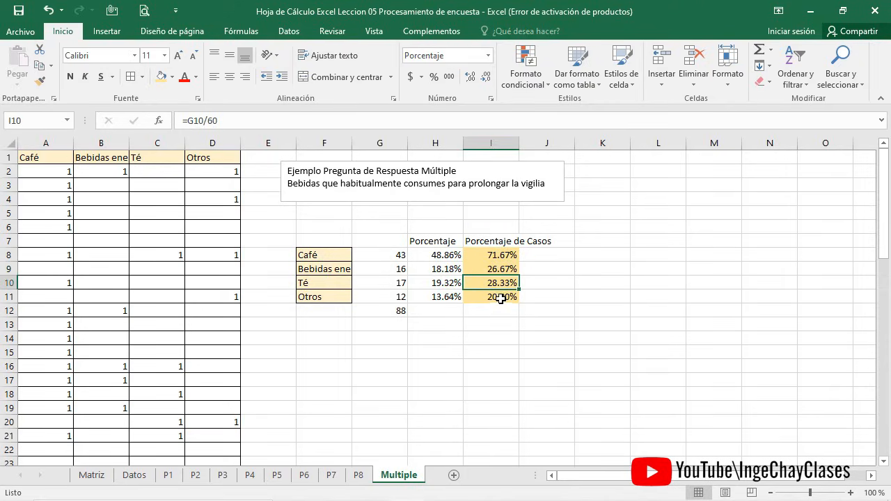
left_click(497, 299)
left_click(397, 310)
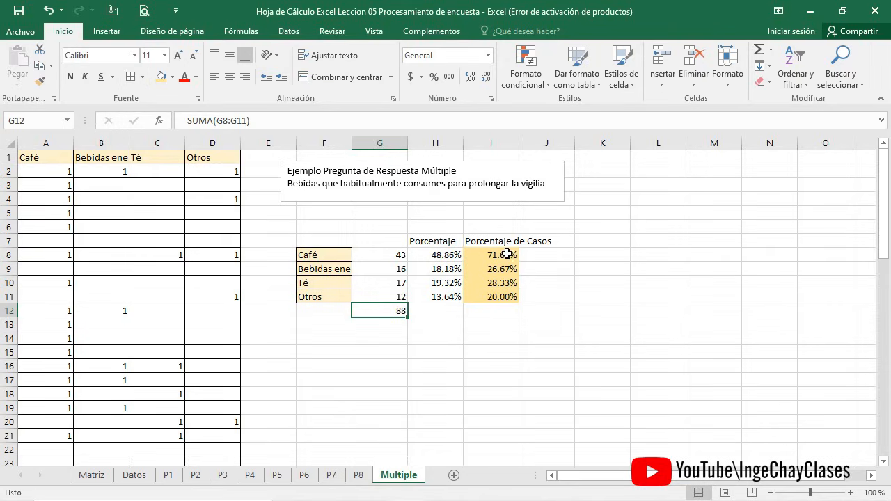
left_click_drag(507, 255, 512, 298)
left_click(618, 310)
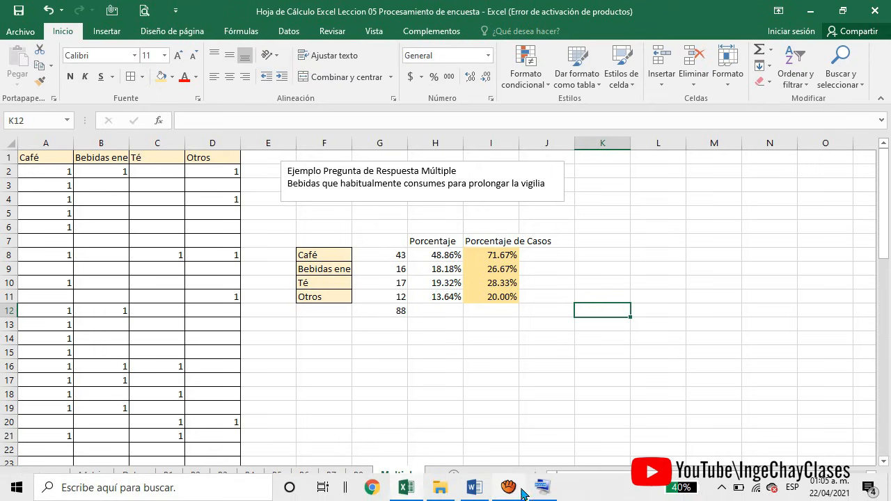
Switch to the Word questionnaire, look over its questions, and return to the Excel workbook.
left_click(476, 488)
scroll(517, 295, "down", 5)
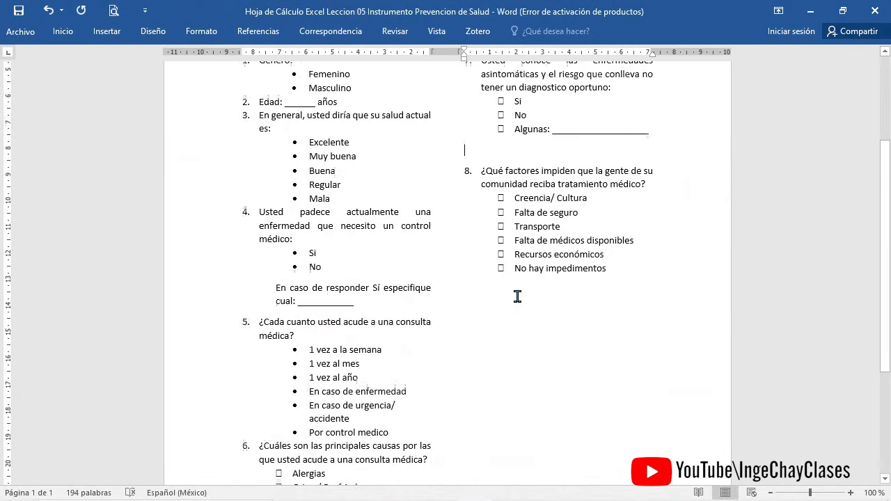
scroll(534, 314, "up", 5)
left_click(811, 11)
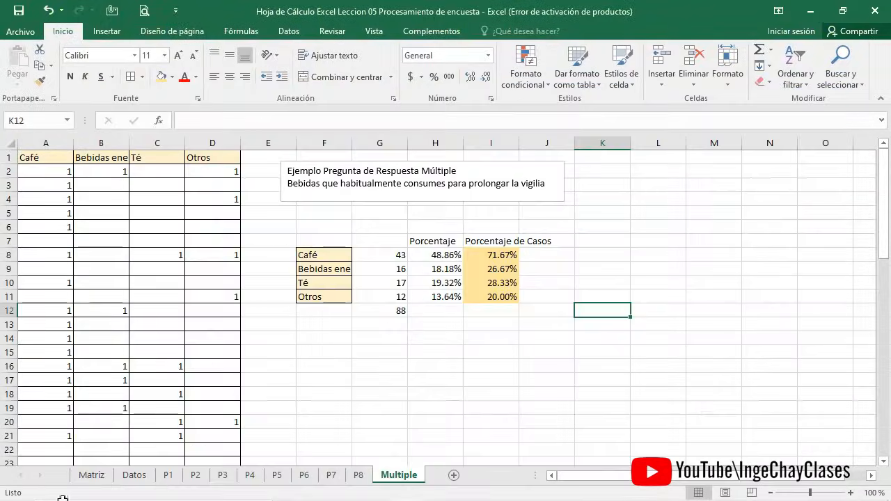
Look through the Matriz, Datos and Multiple sheets and the P8 frequency table.
left_click(92, 474)
left_click(128, 474)
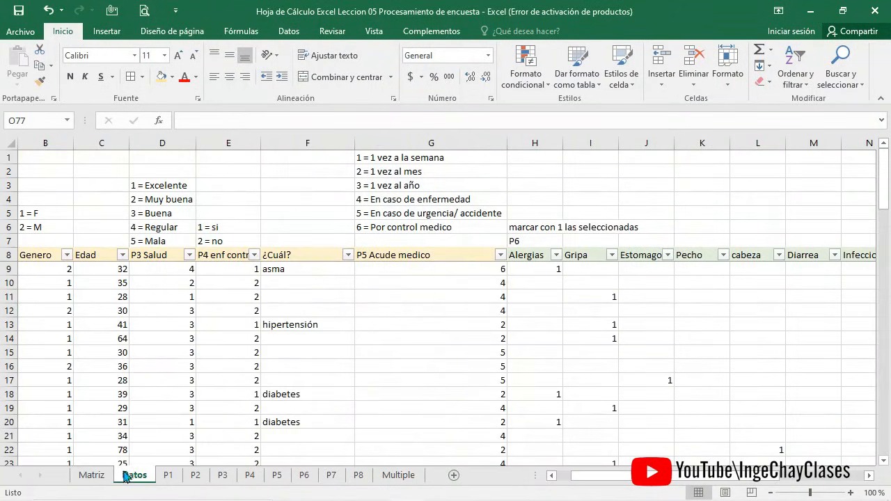
left_click(376, 385)
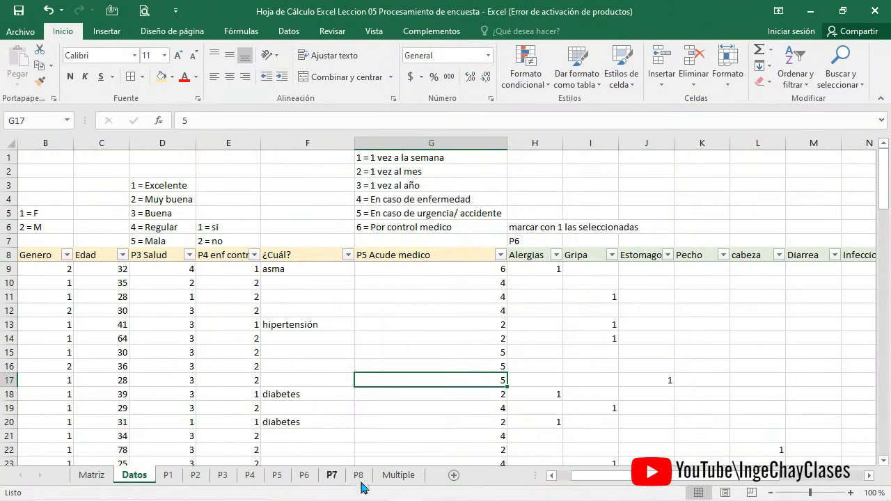
left_click(398, 474)
left_click(358, 475)
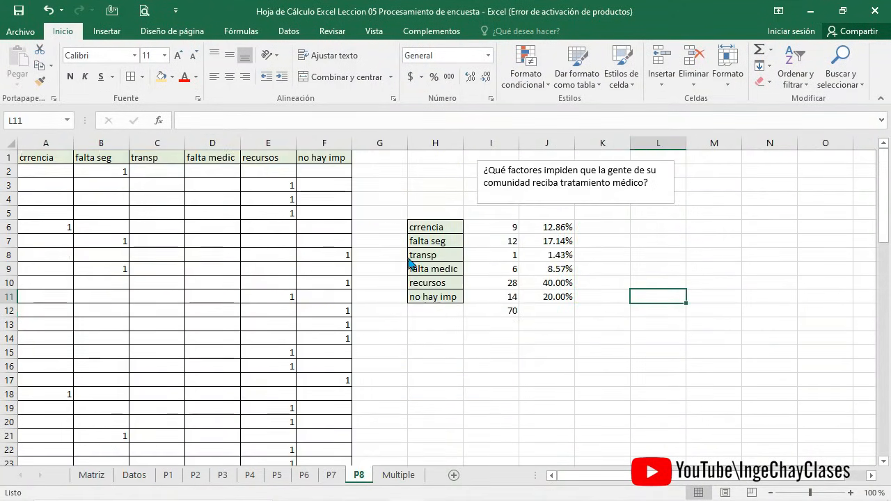
left_click(385, 196)
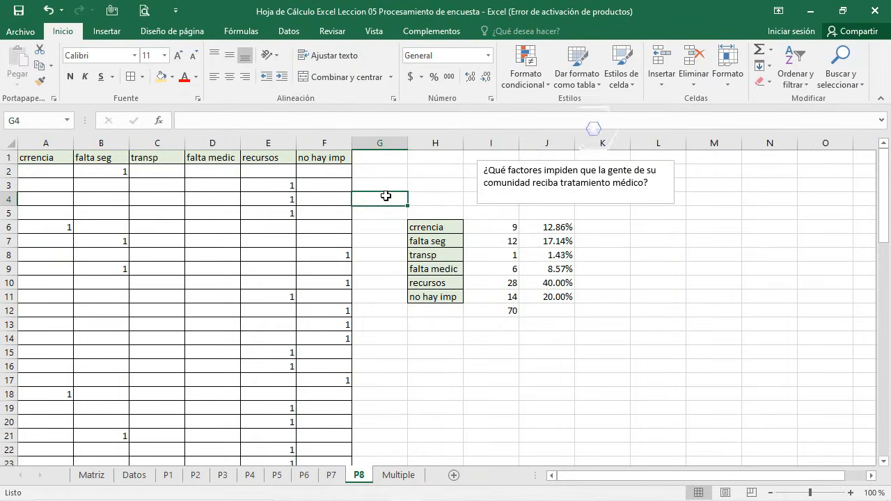